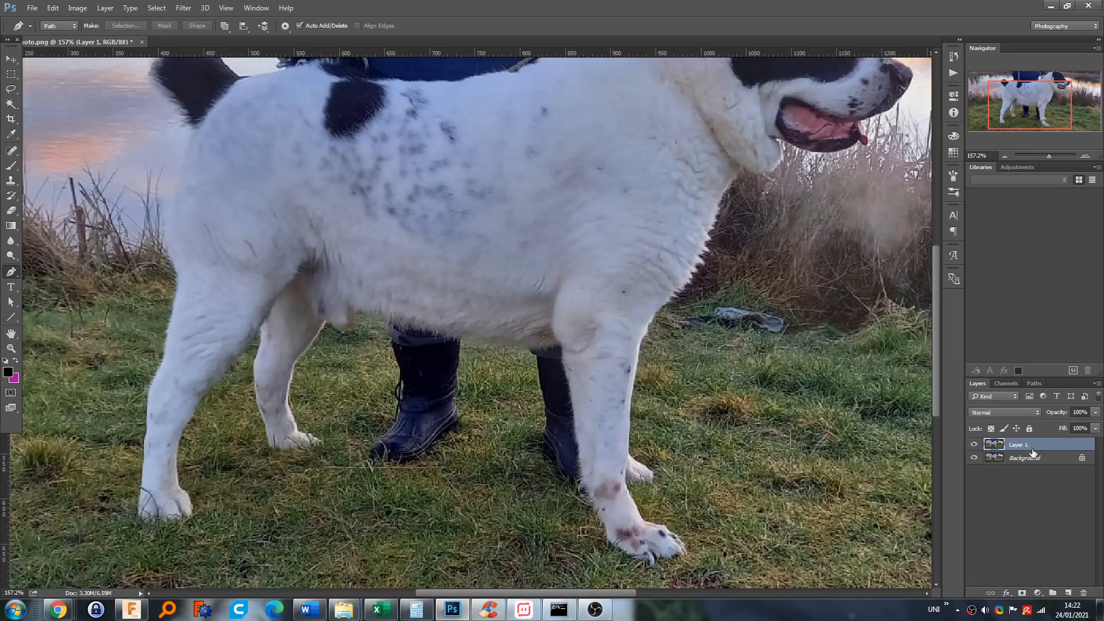
Hide the Background layer and start a Pen path along the lower edge of the dog's belly up to the front leg
left_click(974, 458)
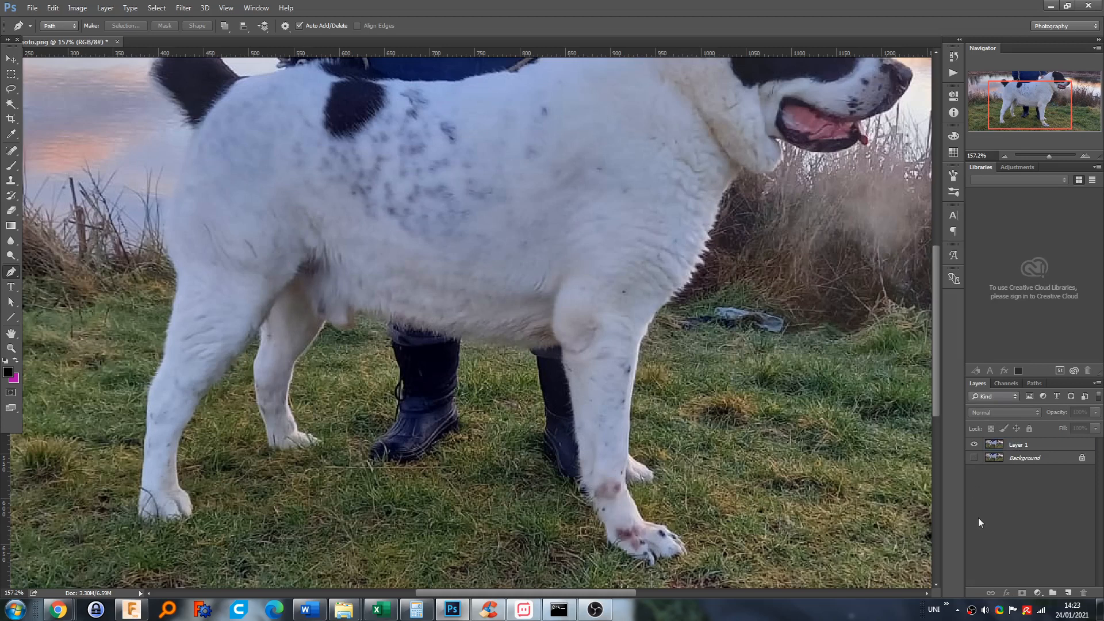
right_click(11, 274)
left_click(70, 271)
left_click(352, 311)
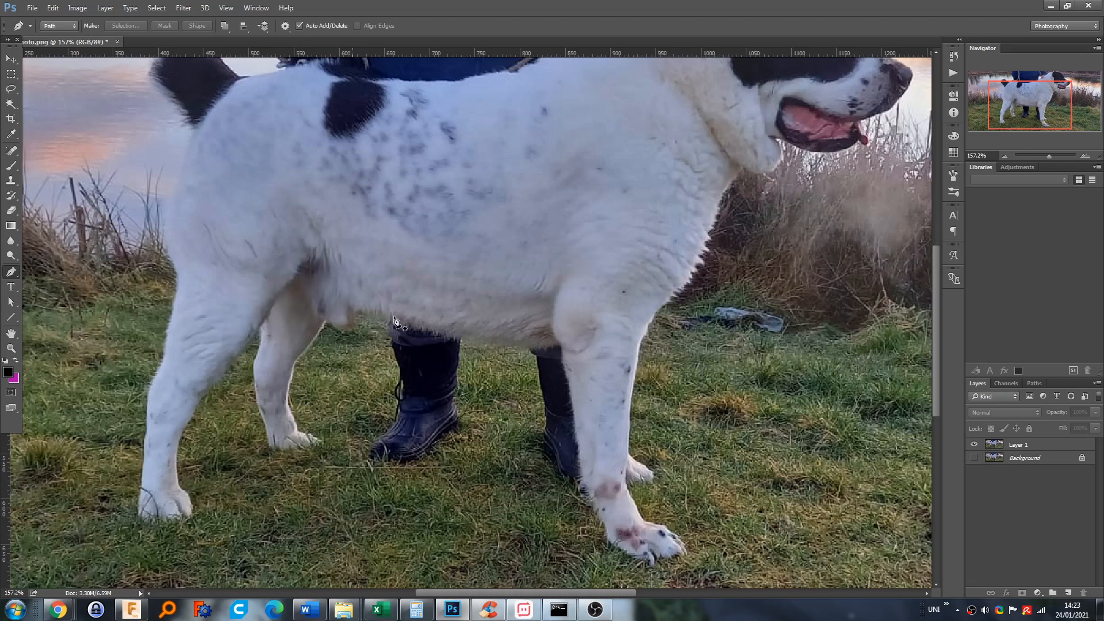
left_click_drag(383, 317, 397, 326)
mouse_move(521, 349)
left_mouse_down()
mouse_move(560, 353)
mouse_move(537, 354)
left_mouse_up()
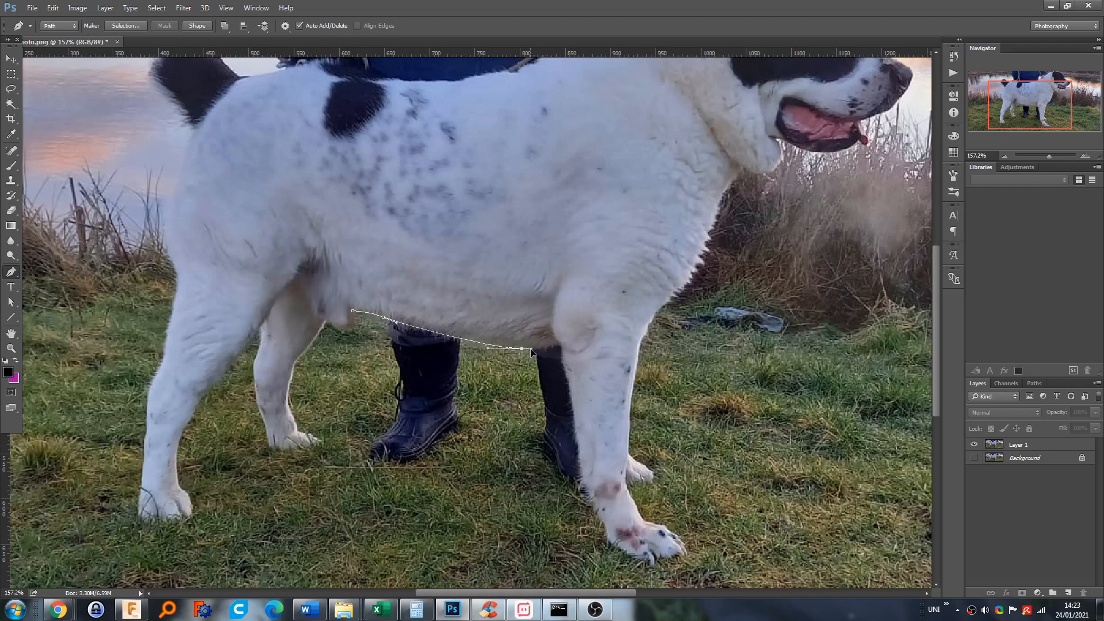
left_click(560, 346)
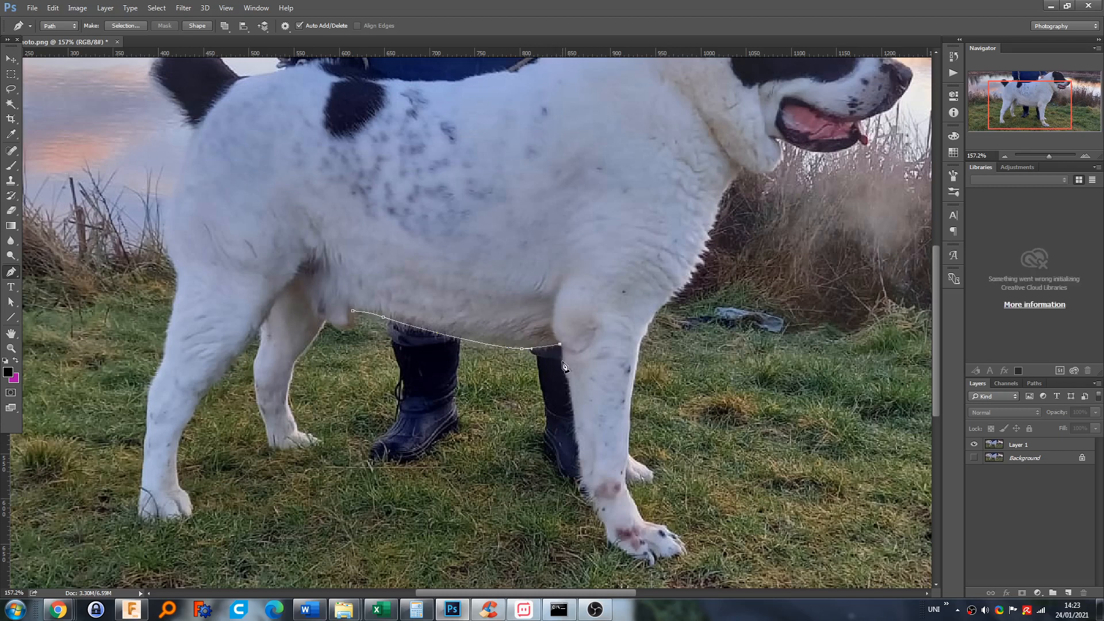
left_click(562, 361)
Continue the path down the edge of the dog's front leg, beside the boot, to just above the paw
scroll(566, 359, "up", 5)
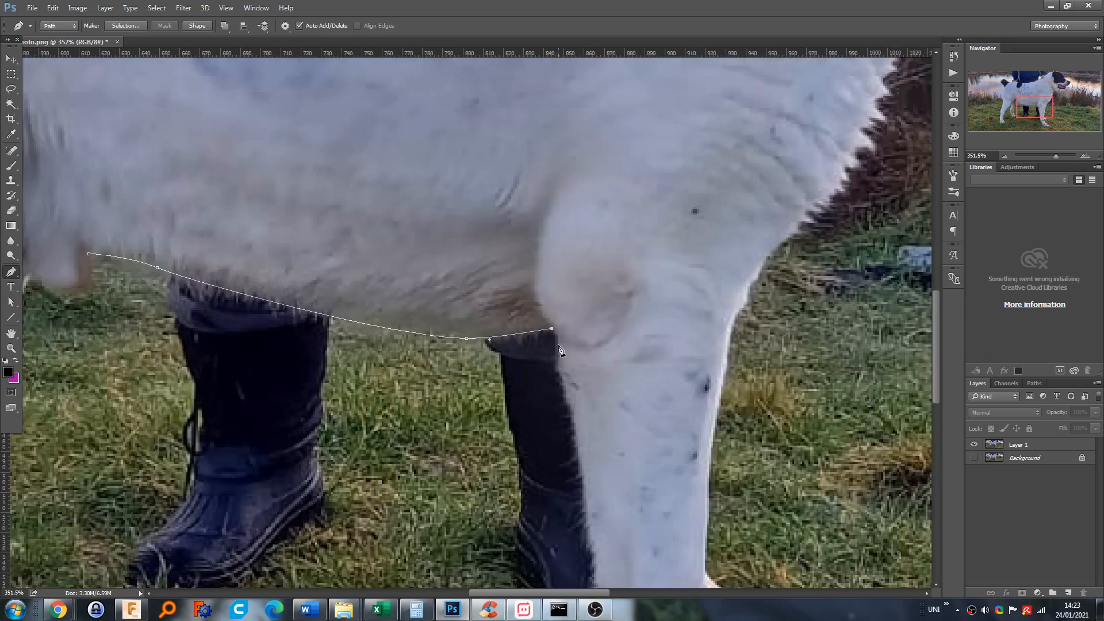
scroll(537, 354, "down", 2)
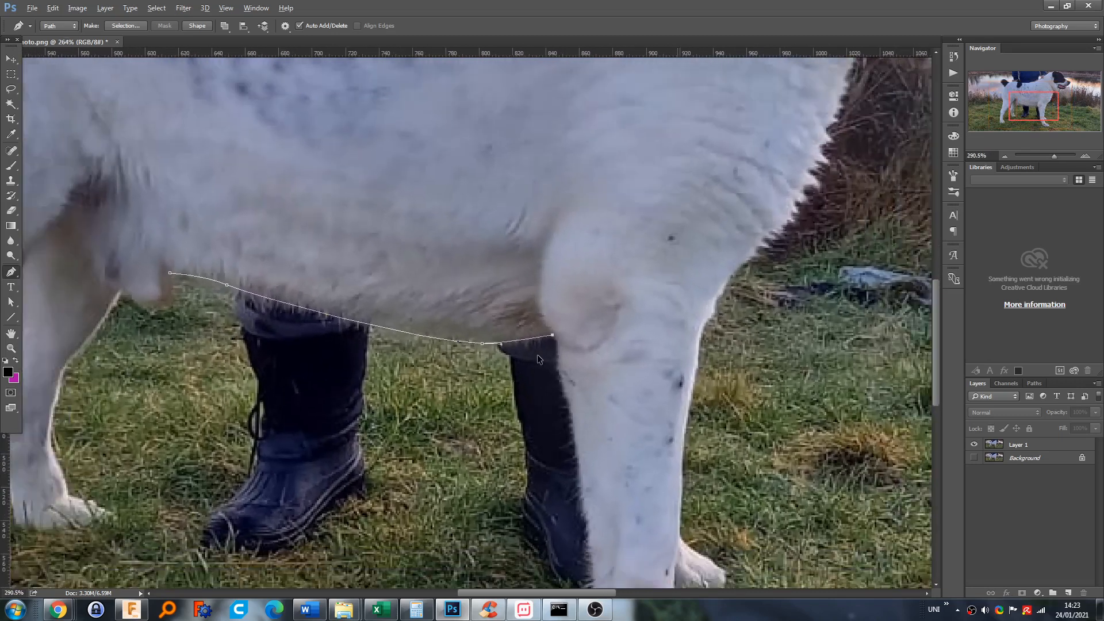
scroll(566, 357, "up", 2)
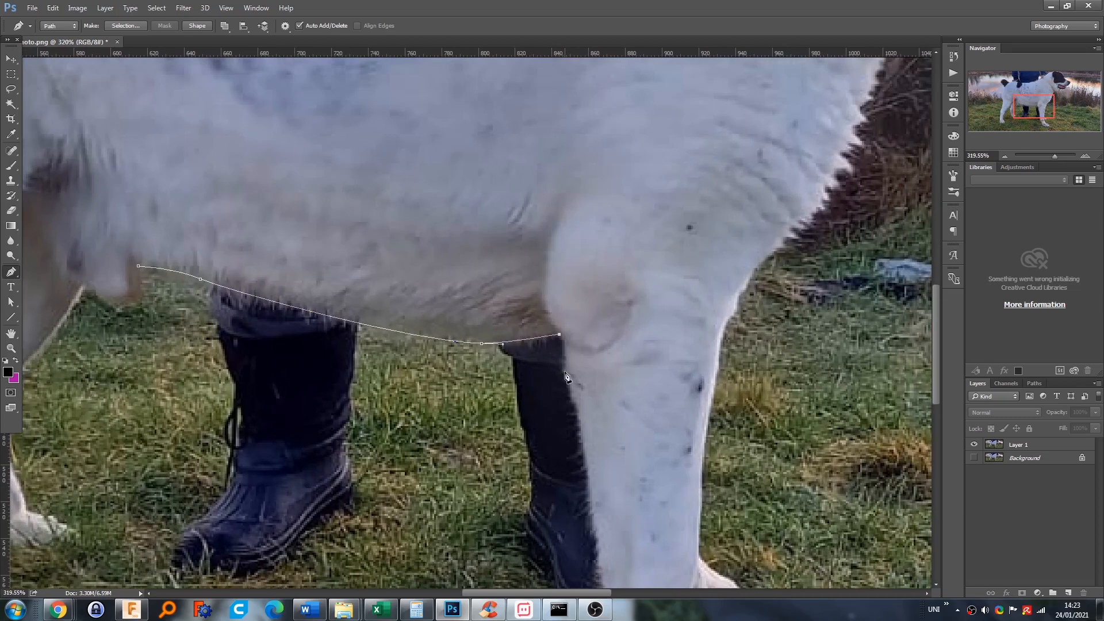
left_click_drag(564, 371, 565, 388)
left_click_drag(562, 345, 569, 388)
key("ctrl+z")
left_click_drag(583, 453, 584, 479)
scroll(592, 472, "down", 3)
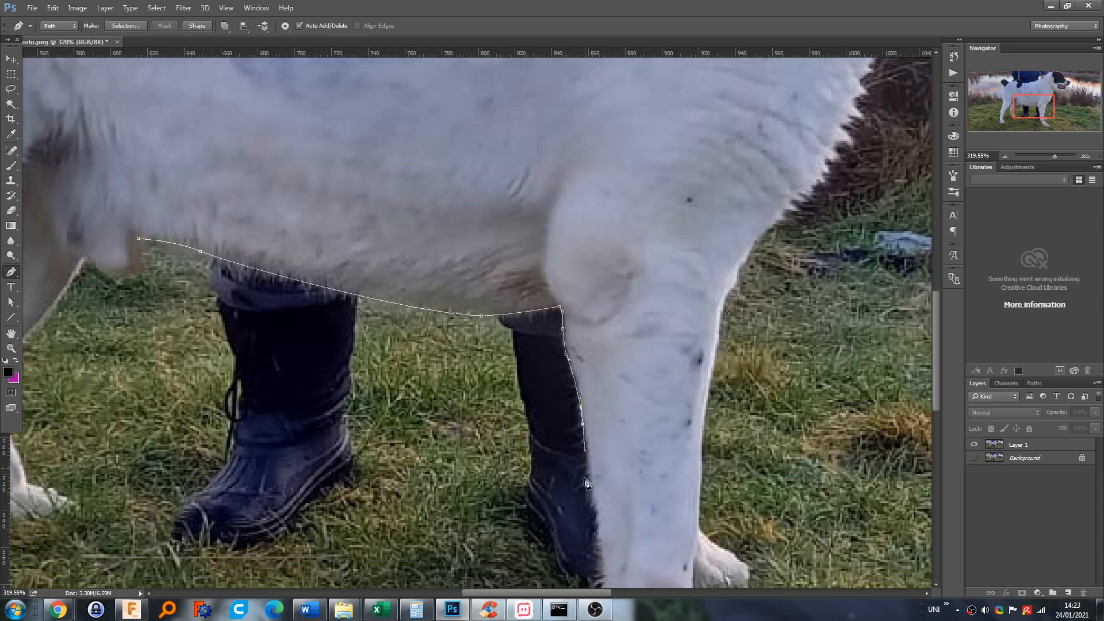
left_click_drag(593, 460, 596, 472)
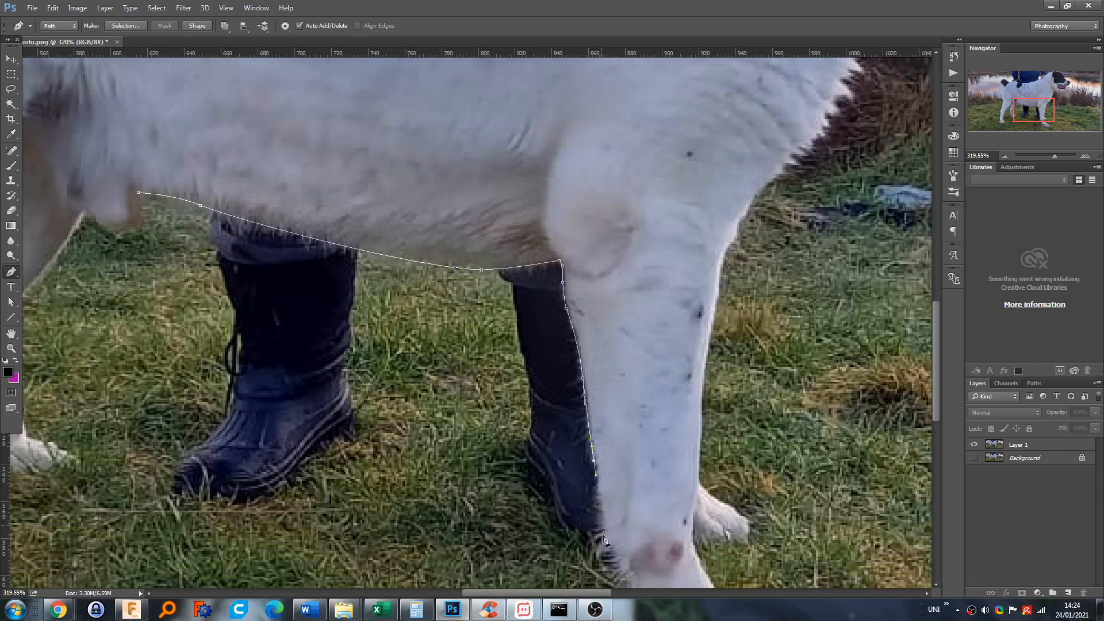
scroll(607, 546, "down", 2)
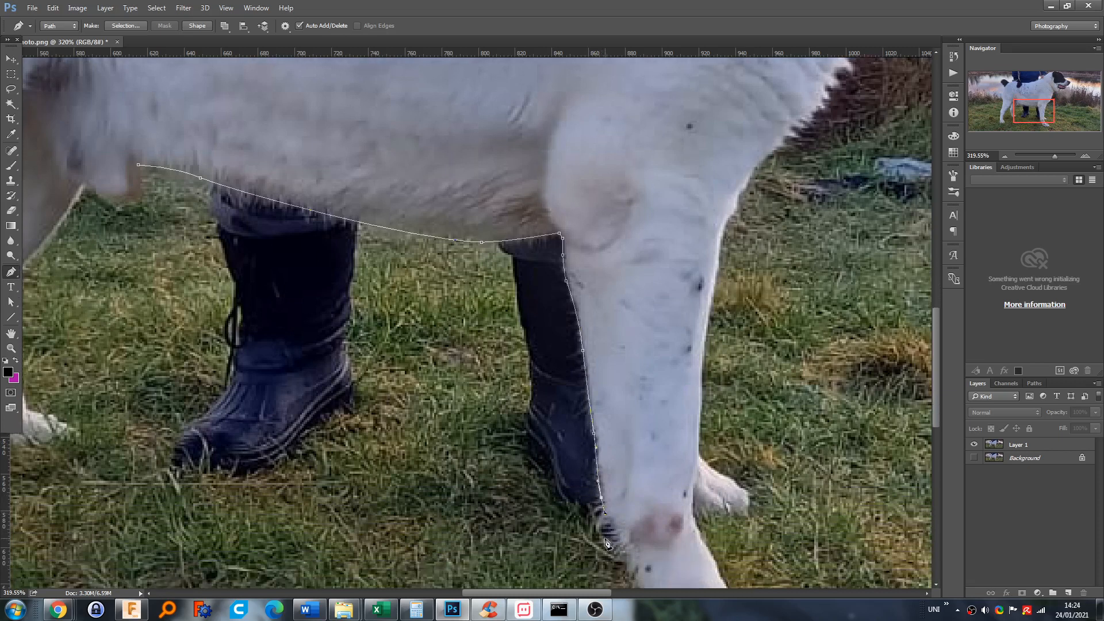
scroll(672, 541, "down", 2)
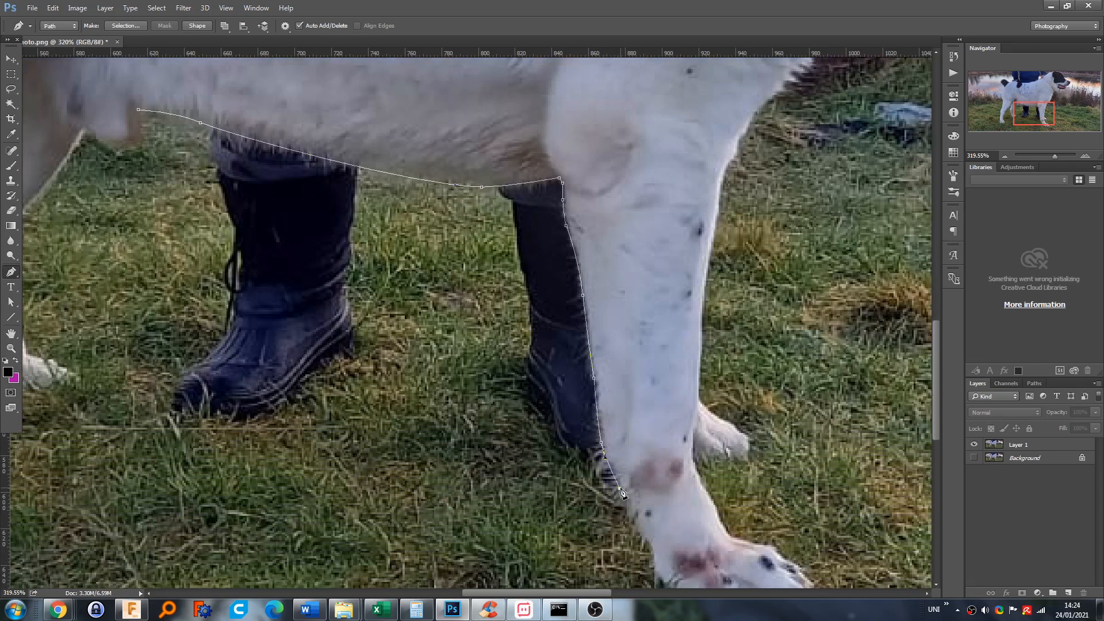
Route the path back up through the inside of the dog's front leg to its upper part
left_click(694, 468)
key("ctrl+z")
left_click(652, 544)
left_click(711, 503)
key("ctrl+z")
left_click(674, 471)
left_click_drag(644, 242, 644, 216)
left_click(643, 127)
Carry the path back across the dog's belly towards the hind leg and close it at its starting point
scroll(649, 132, "up", 1)
scroll(650, 137, "down", 3)
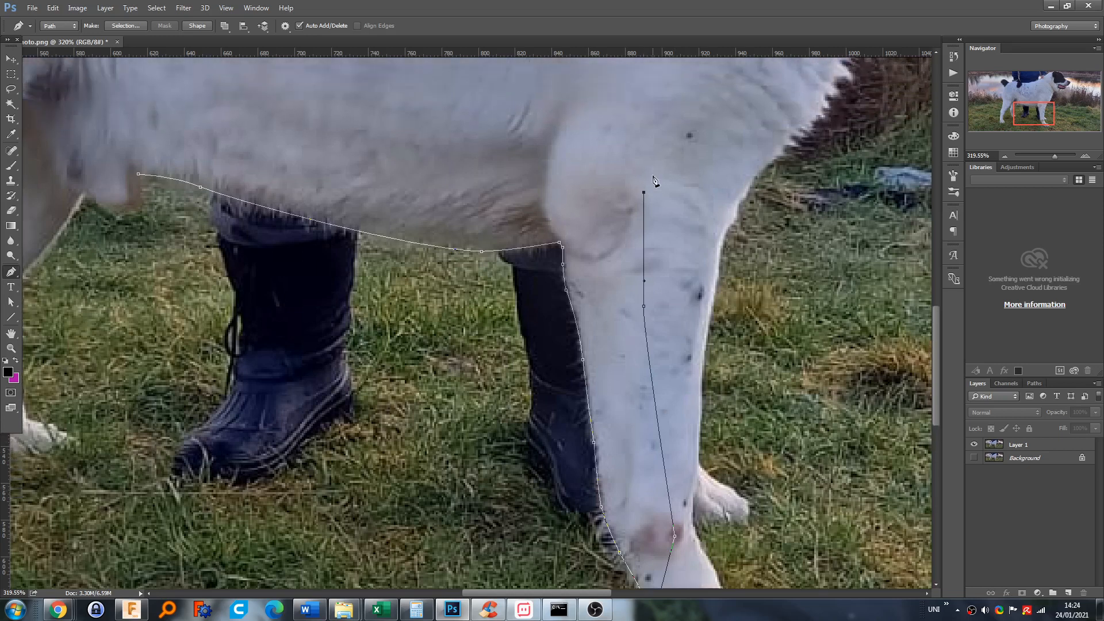
left_click(525, 142)
left_click(328, 146)
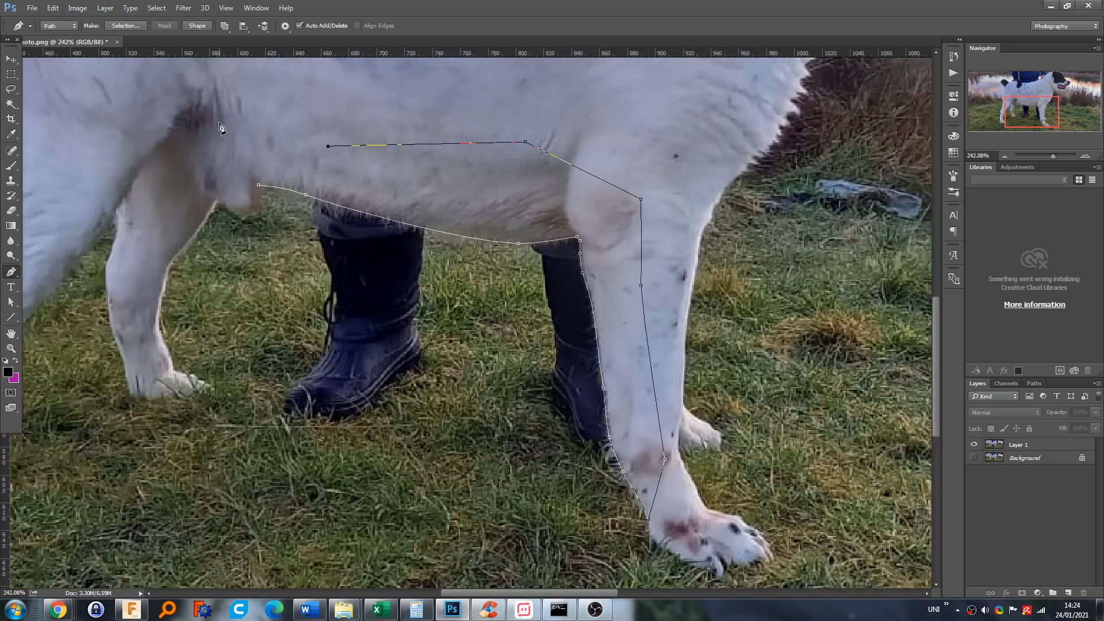
left_click(216, 115)
left_click_drag(232, 178, 240, 181)
left_click(259, 185)
Convert the closed path into a new anti-aliased selection with a 0.5-pixel feather radius
right_click(464, 194)
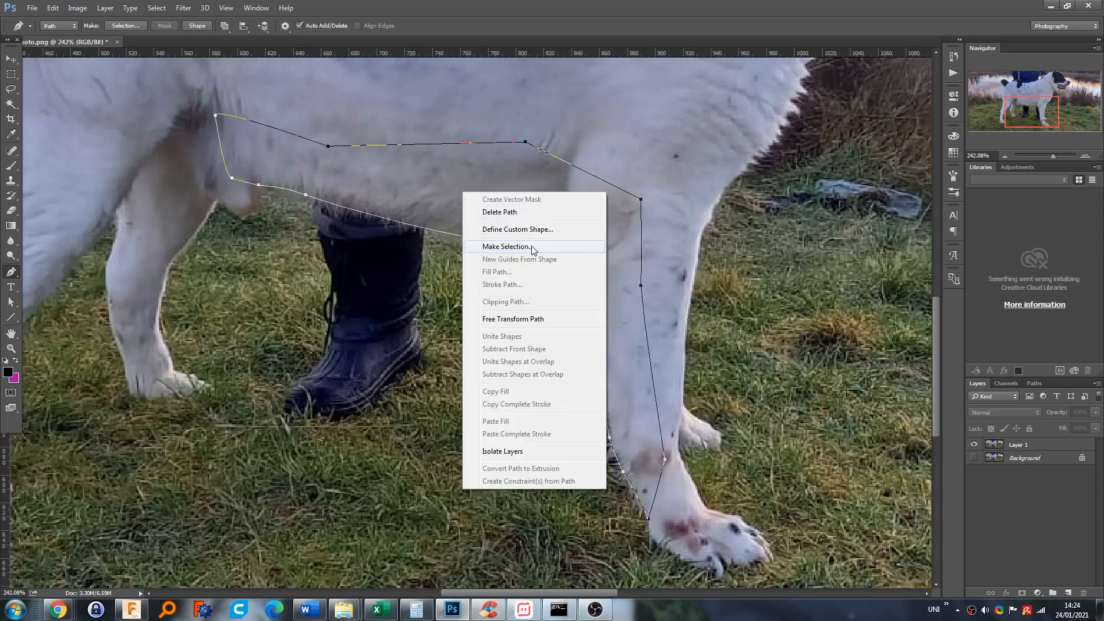
right_click(293, 179)
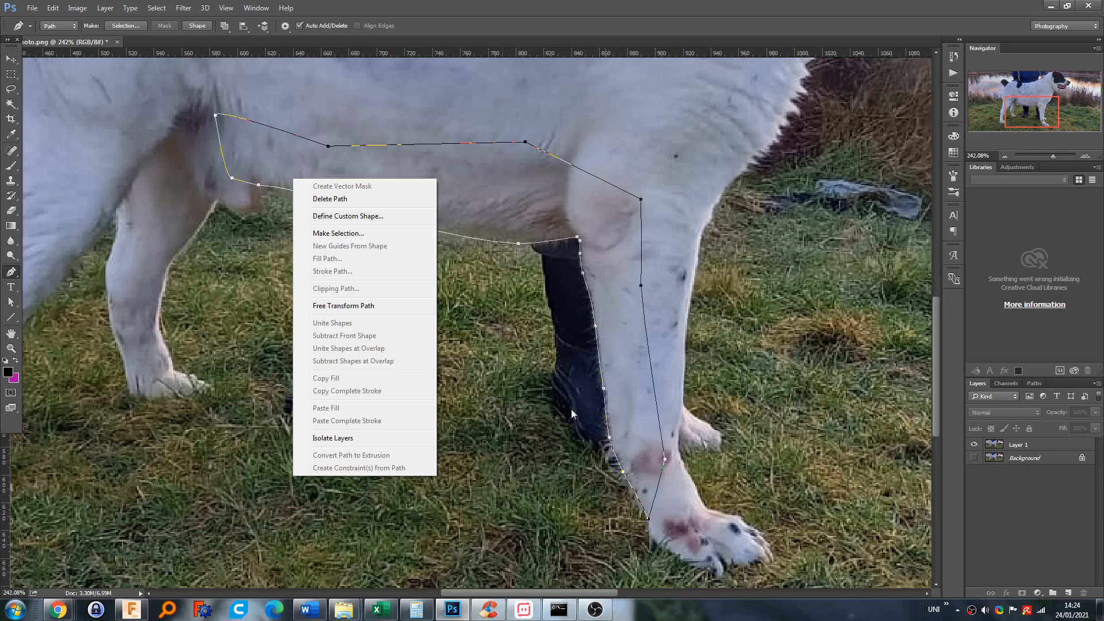
left_click(366, 238)
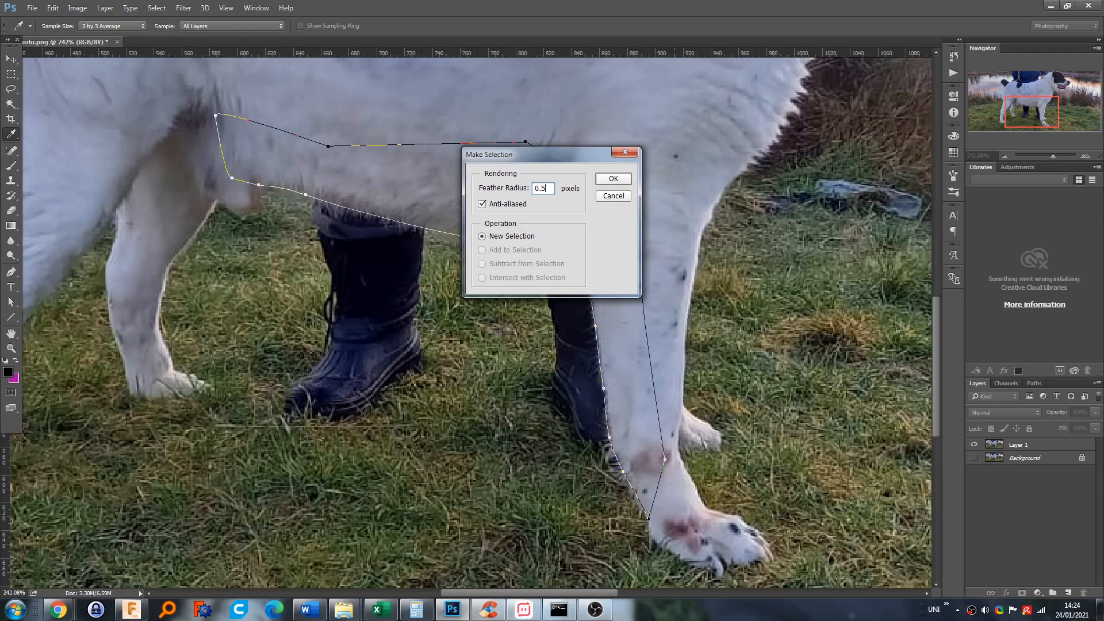
key("Return")
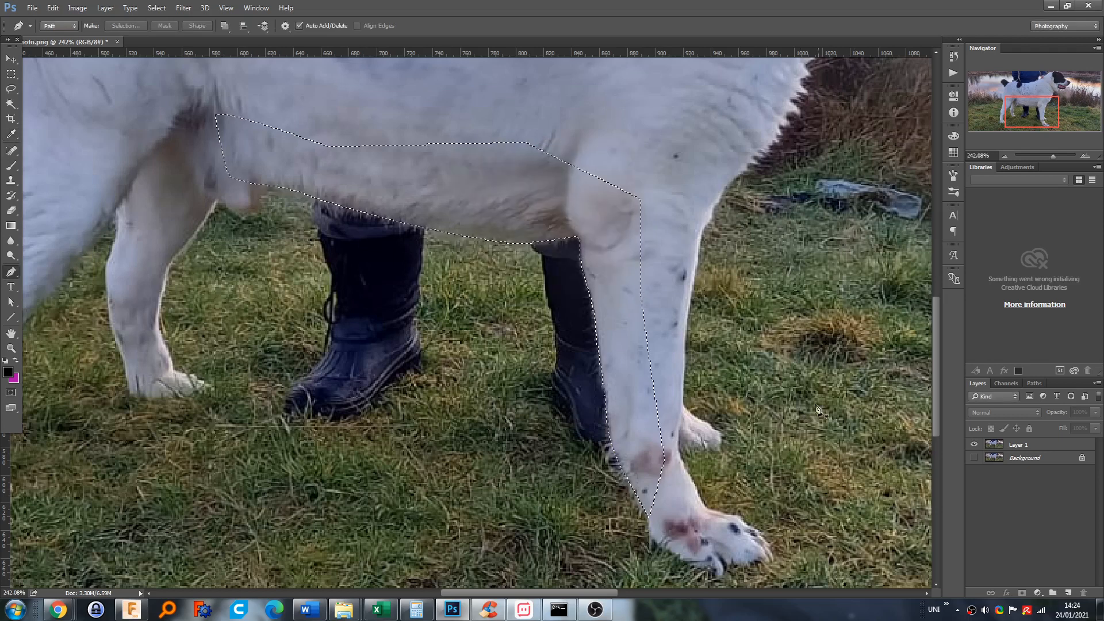
left_click(10, 75)
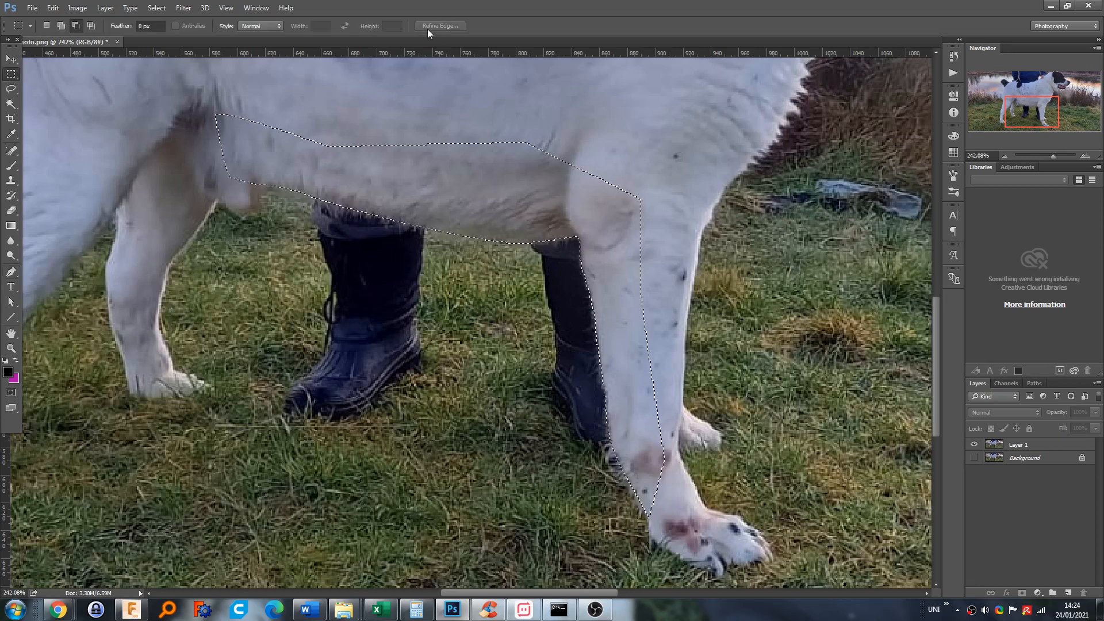
left_click(11, 60)
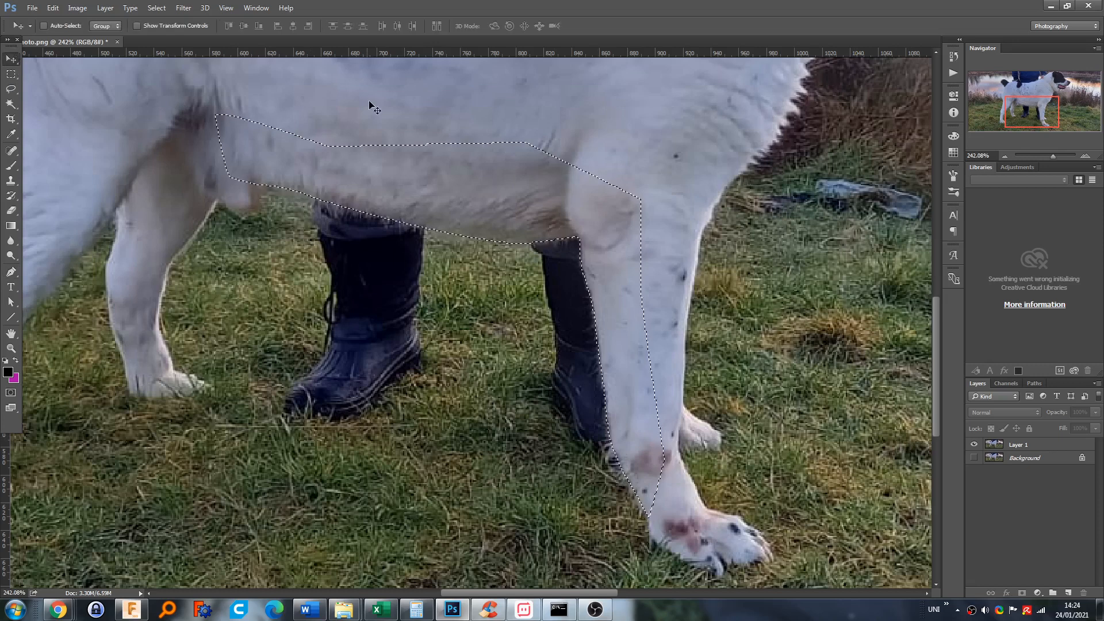
left_click(10, 75)
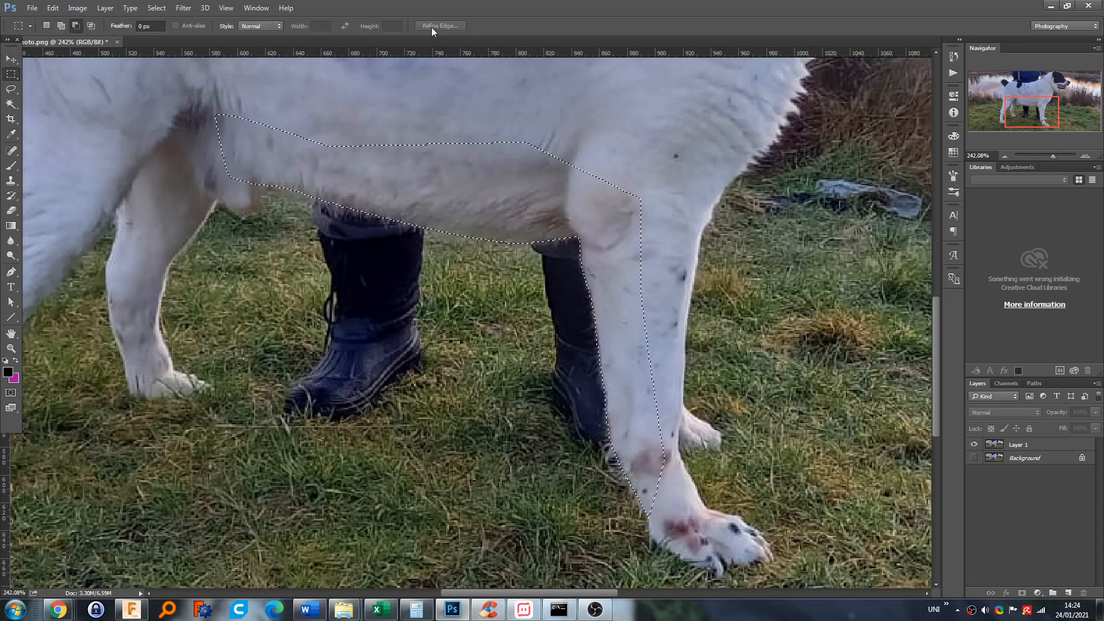
Activate Layer 1 and set up the Clone Stamp tool with a soft 20 px brush
left_click(1035, 446)
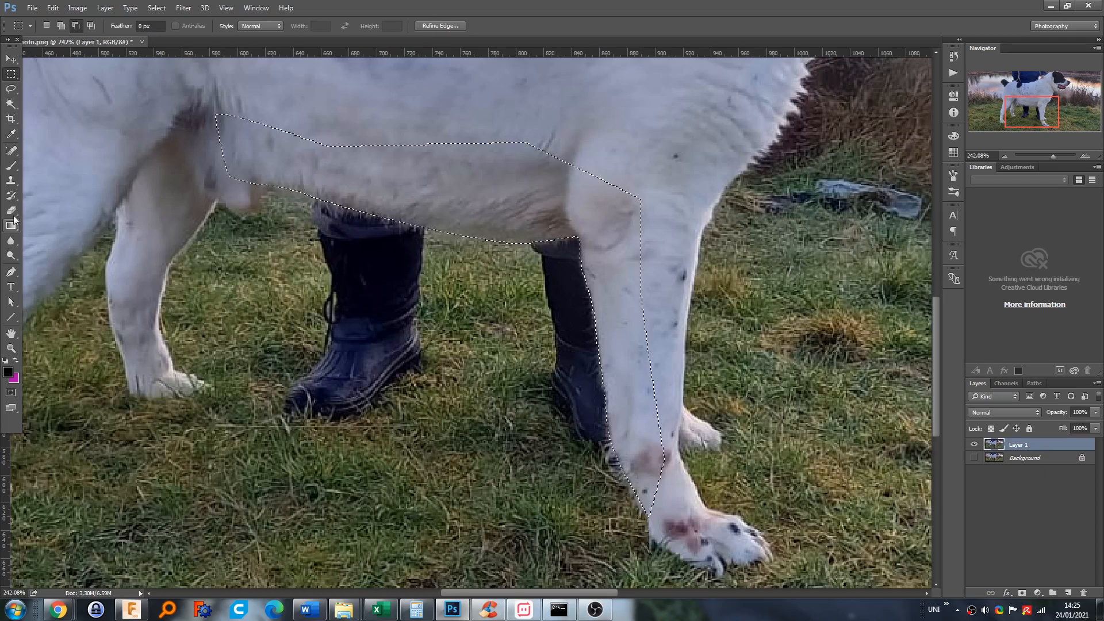
left_click(10, 183)
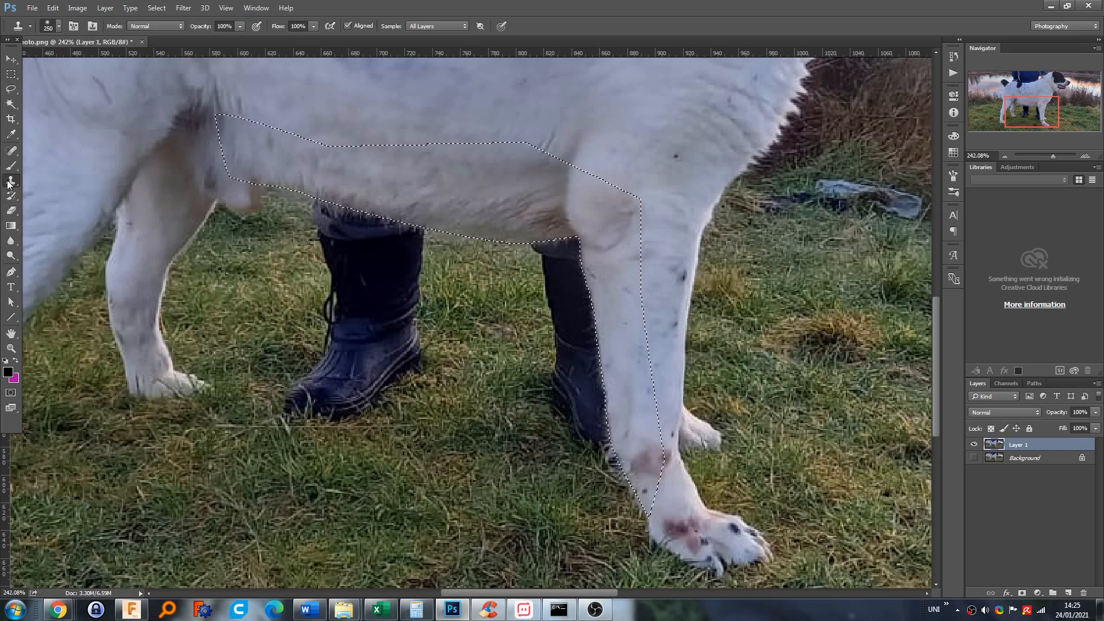
right_click(10, 183)
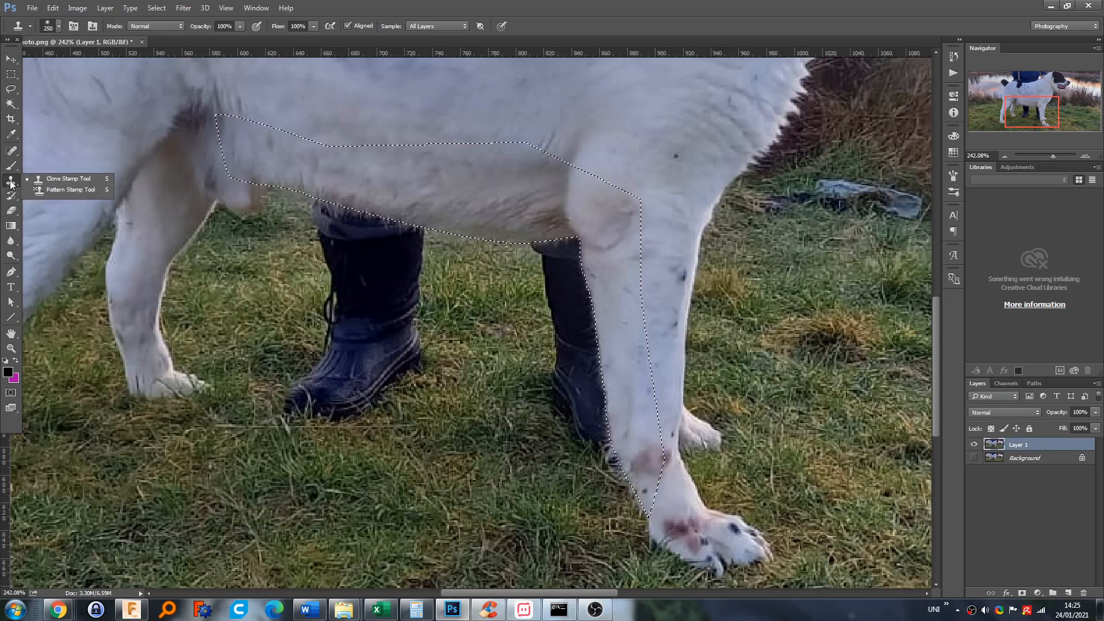
left_click(60, 182)
right_click(500, 328)
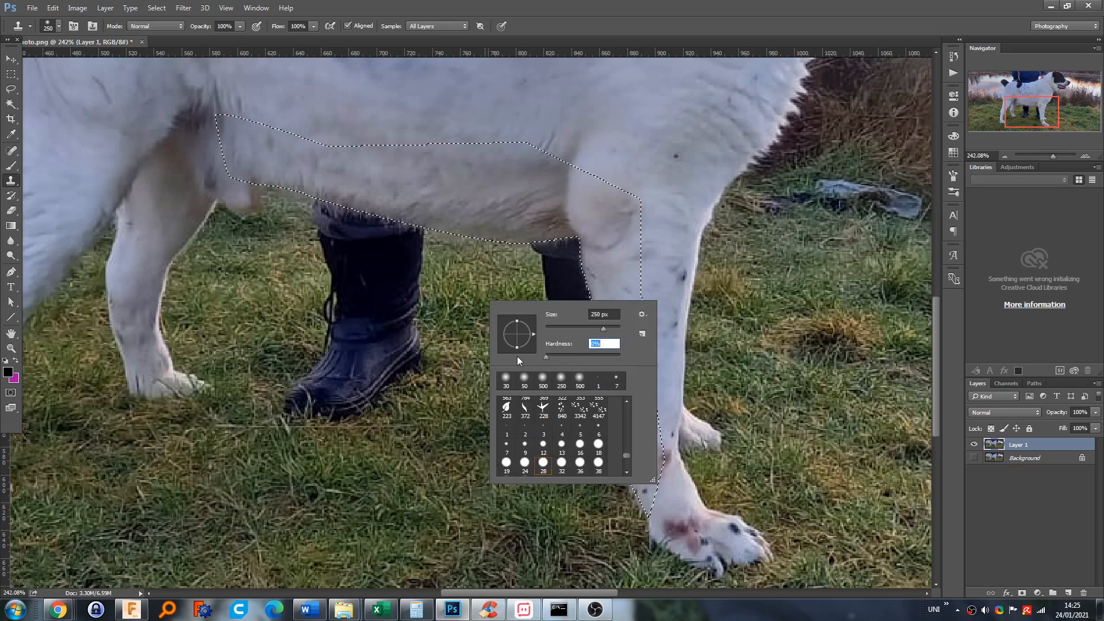
mouse_move(578, 366)
left_mouse_down()
mouse_move(642, 381)
mouse_move(482, 377)
left_mouse_up()
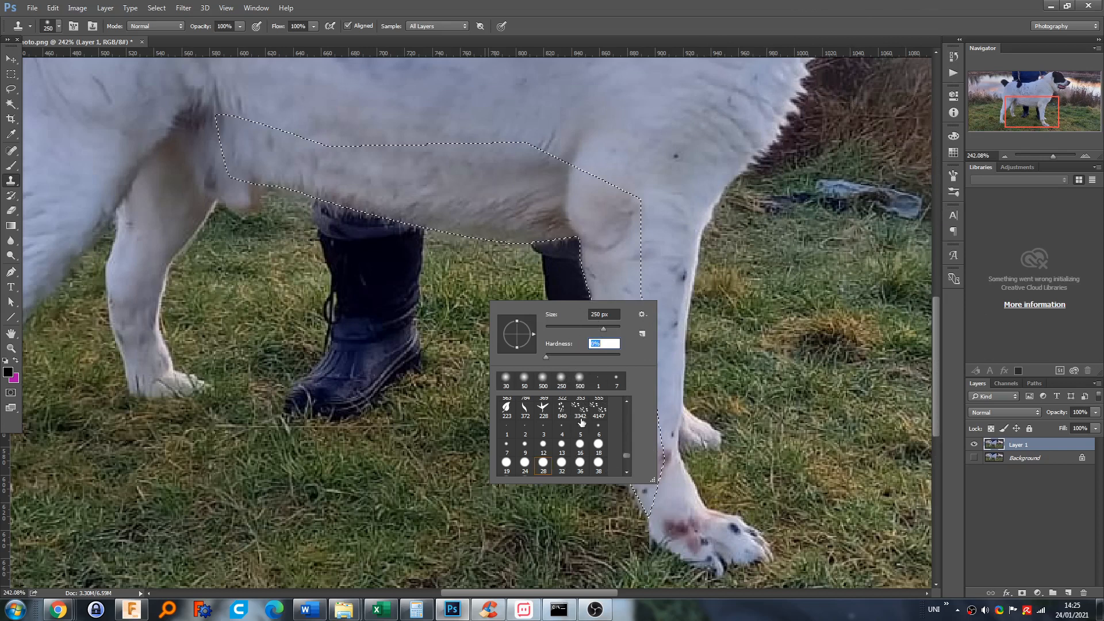
left_click_drag(550, 357, 565, 330)
left_click(452, 331)
key("bracketleft")
key("bracketleft")
key("bracketleft")
key("bracketleft")
key("bracketleft")
key("bracketleft")
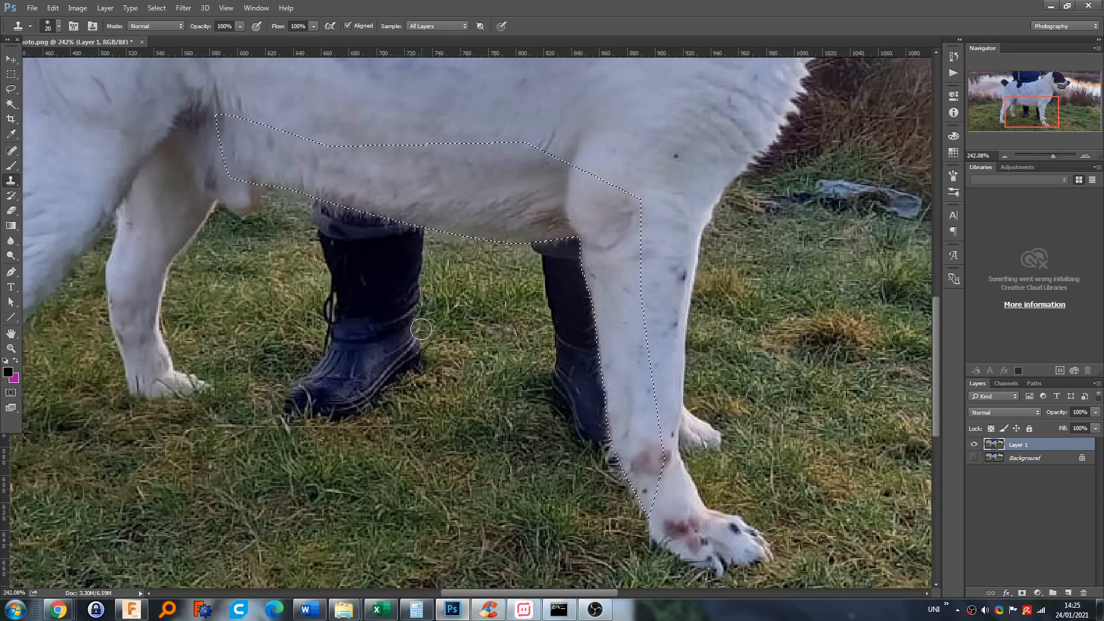
Invert the selection so that everything outside the outlined belly and front leg area can be painted
left_click_drag(422, 326, 421, 335)
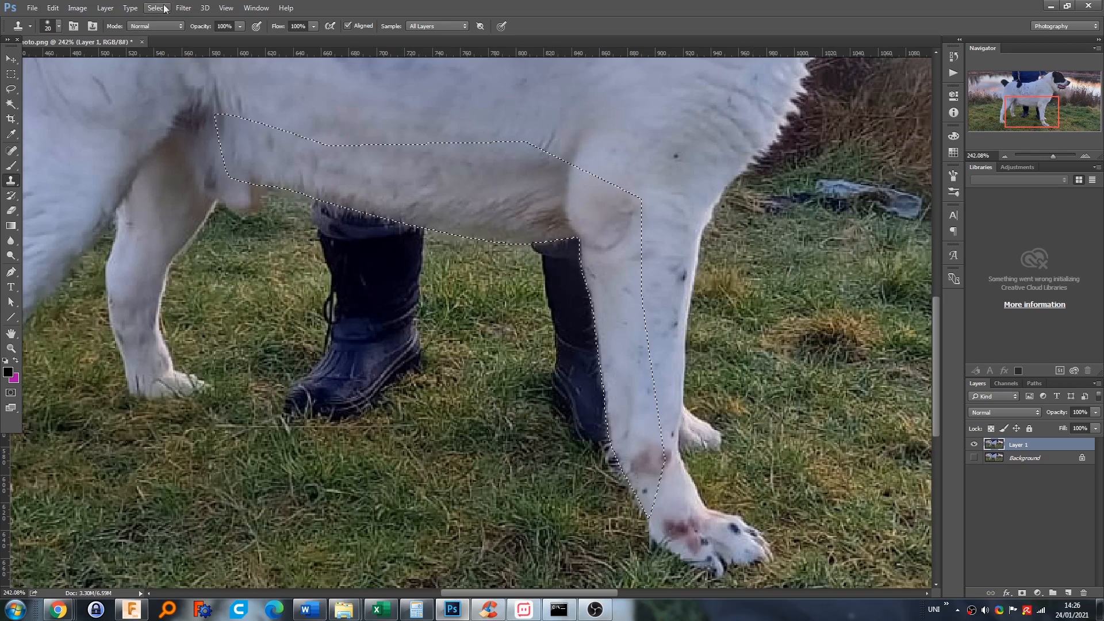
left_click(123, 9)
mouse_move(158, 8)
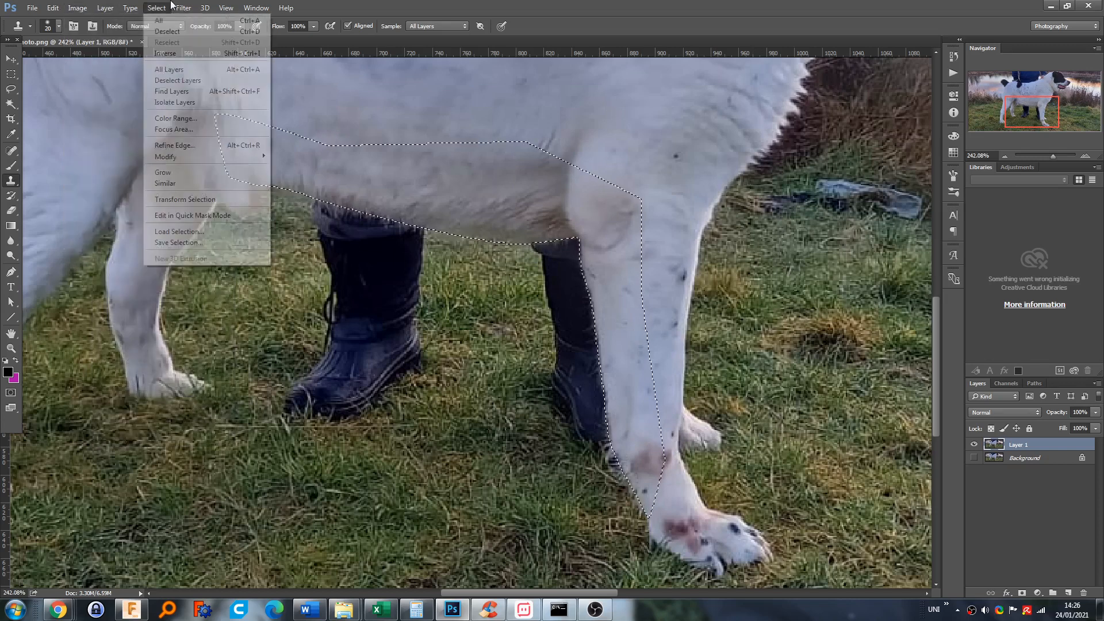
left_click(172, 53)
scroll(560, 244, "down", 3)
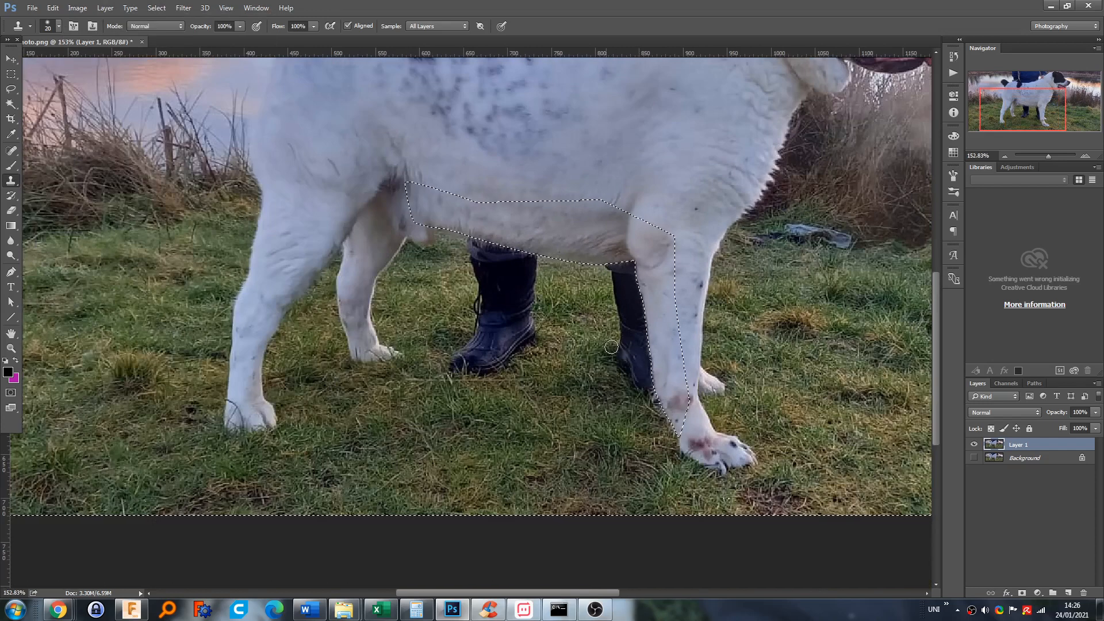
scroll(533, 275, "down", 2)
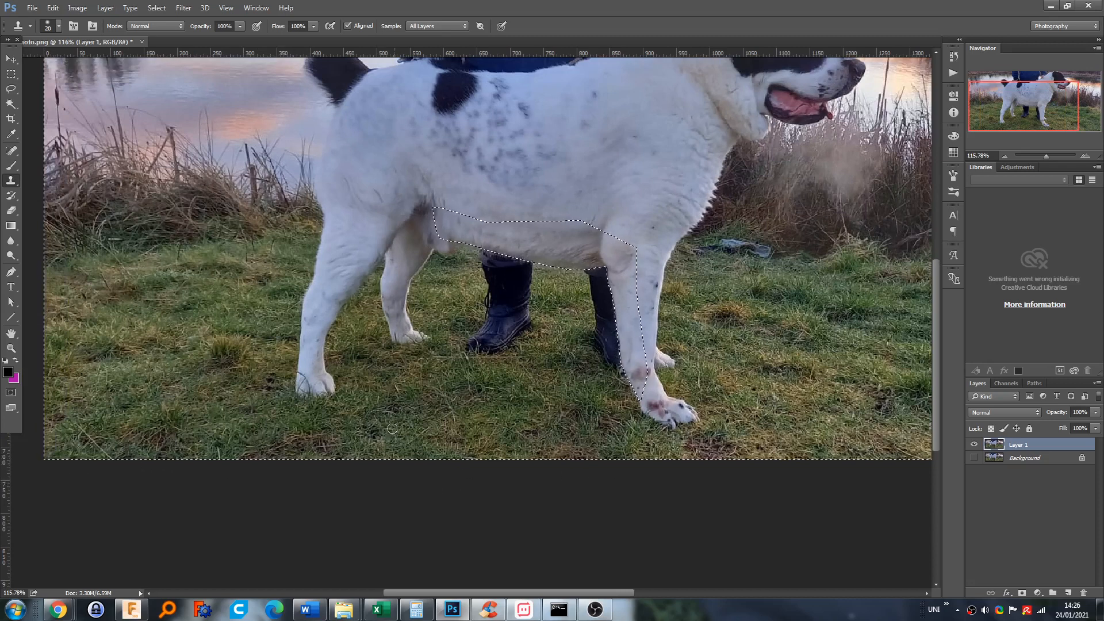
Sample the grass between the boots and clone it over most of the boot nearer the hind legs
scroll(535, 222, "up", 5)
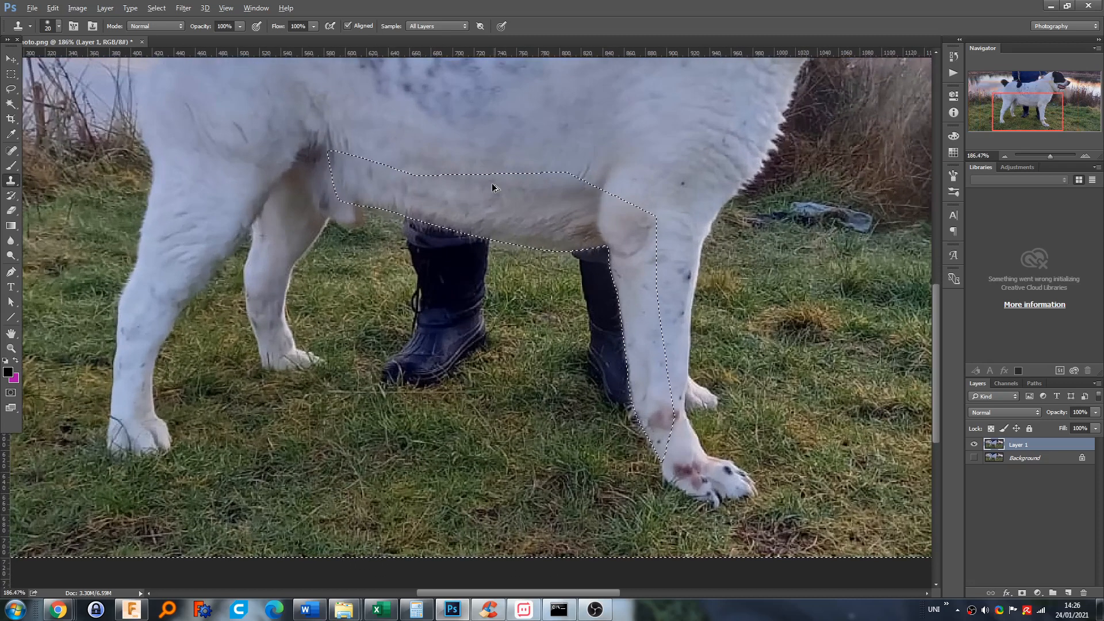
scroll(457, 271, "up", 3)
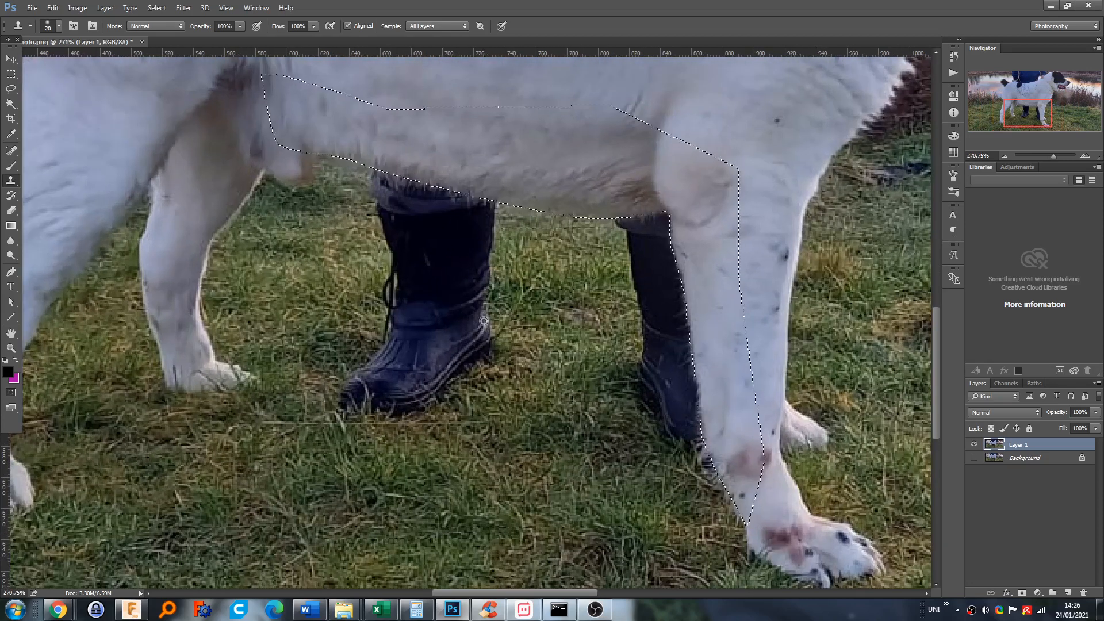
left_click(608, 262, "alt")
mouse_move(489, 246)
left_mouse_down()
mouse_move(496, 308)
mouse_move(486, 290)
mouse_move(482, 340)
left_mouse_up()
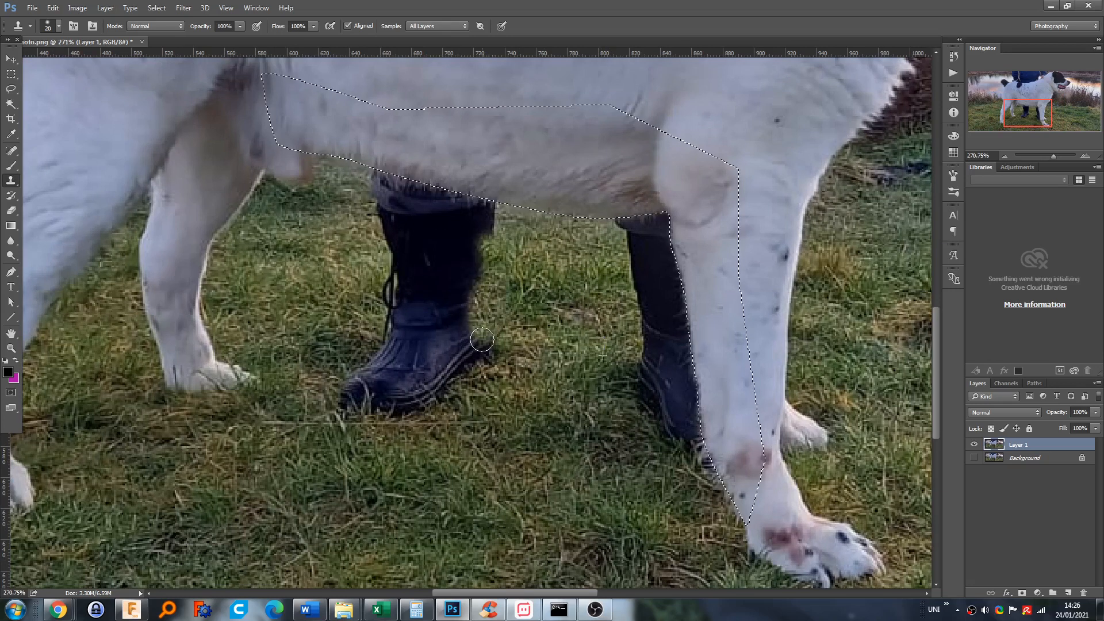
mouse_move(482, 339)
left_mouse_down()
mouse_move(467, 386)
mouse_move(394, 367)
mouse_move(397, 419)
mouse_move(380, 431)
mouse_move(359, 392)
mouse_move(345, 392)
mouse_move(348, 415)
mouse_move(410, 305)
mouse_move(427, 347)
mouse_move(442, 316)
mouse_move(464, 310)
mouse_move(490, 220)
left_mouse_up()
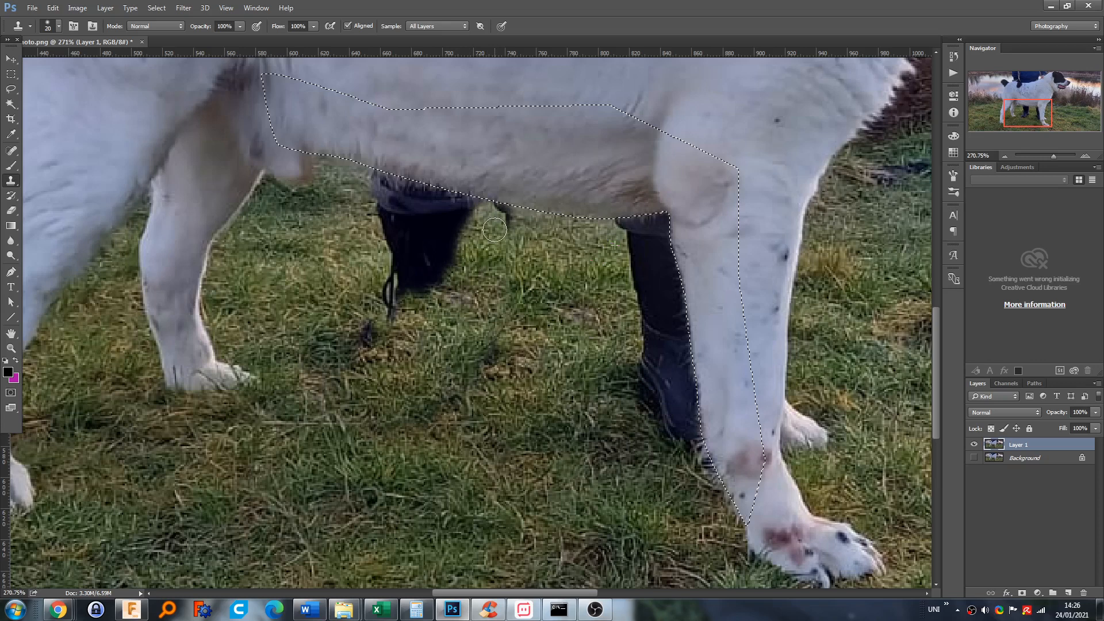
mouse_move(474, 236)
left_mouse_down()
mouse_move(446, 281)
mouse_move(430, 261)
mouse_move(420, 294)
mouse_move(393, 292)
mouse_move(393, 311)
mouse_move(395, 288)
mouse_move(388, 321)
mouse_move(368, 340)
left_mouse_up()
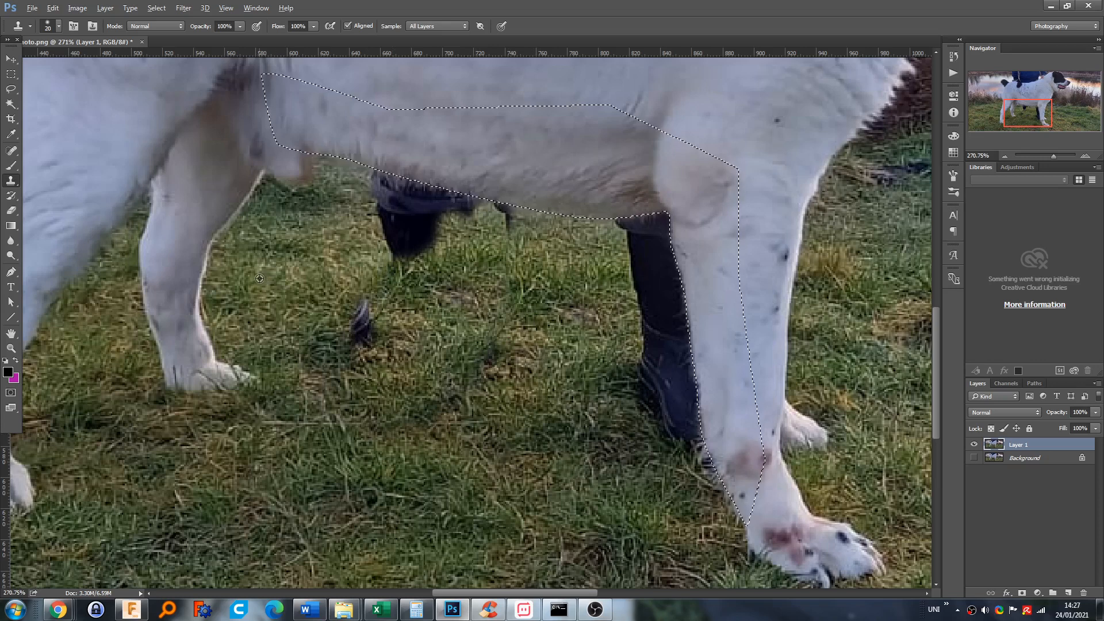
mouse_move(363, 301)
left_mouse_down()
mouse_move(348, 354)
mouse_move(360, 297)
mouse_move(373, 322)
left_mouse_up()
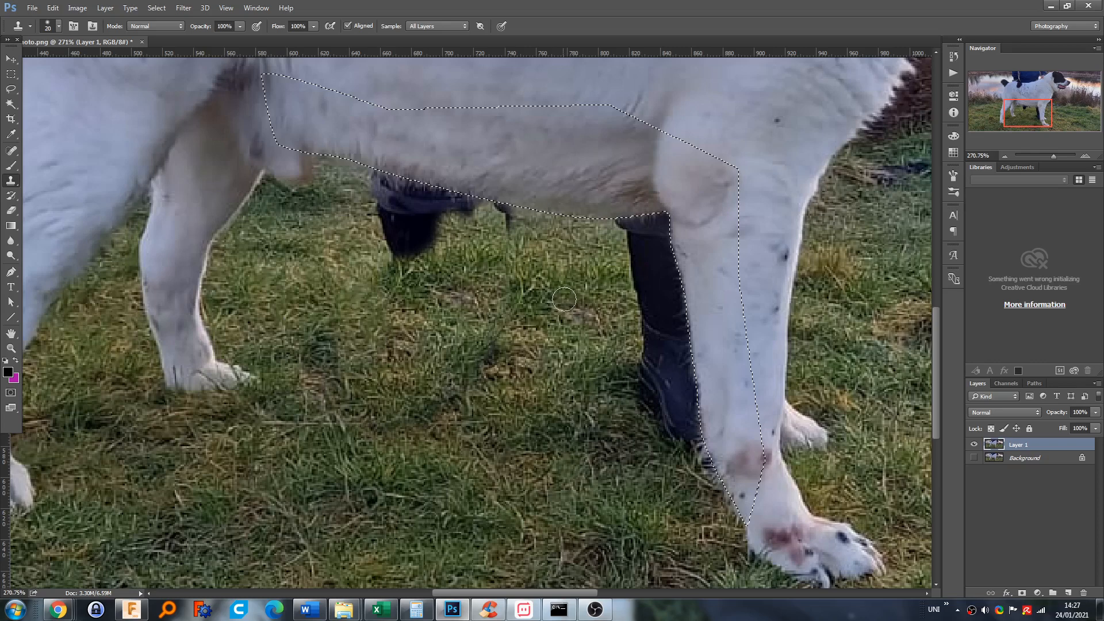
scroll(468, 347, "down", 5)
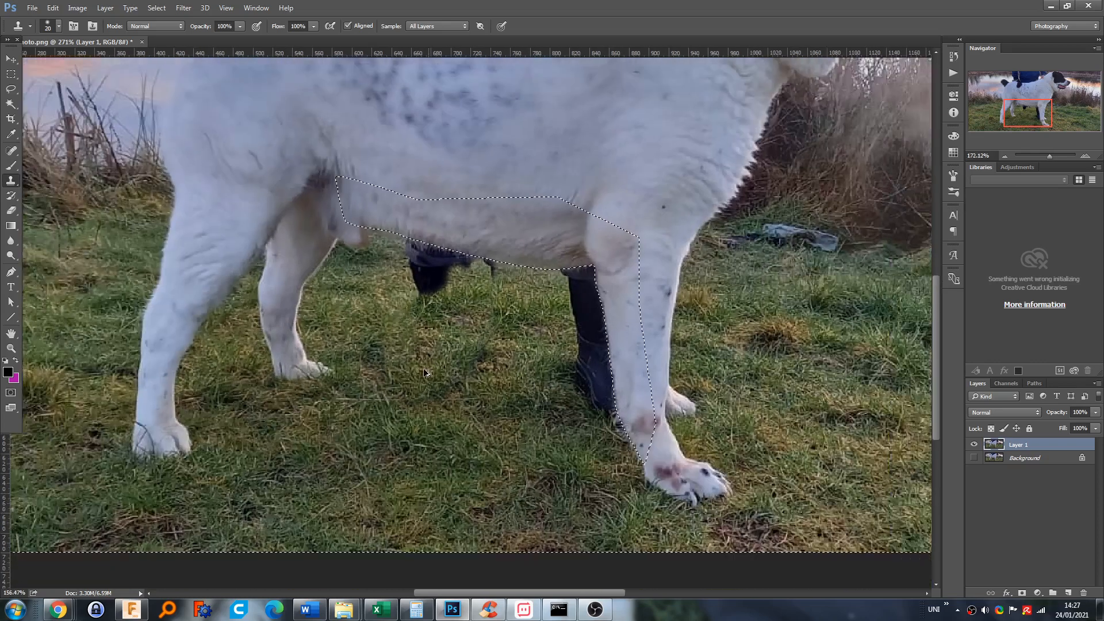
scroll(400, 363, "up", 1)
scroll(401, 363, "up", 2)
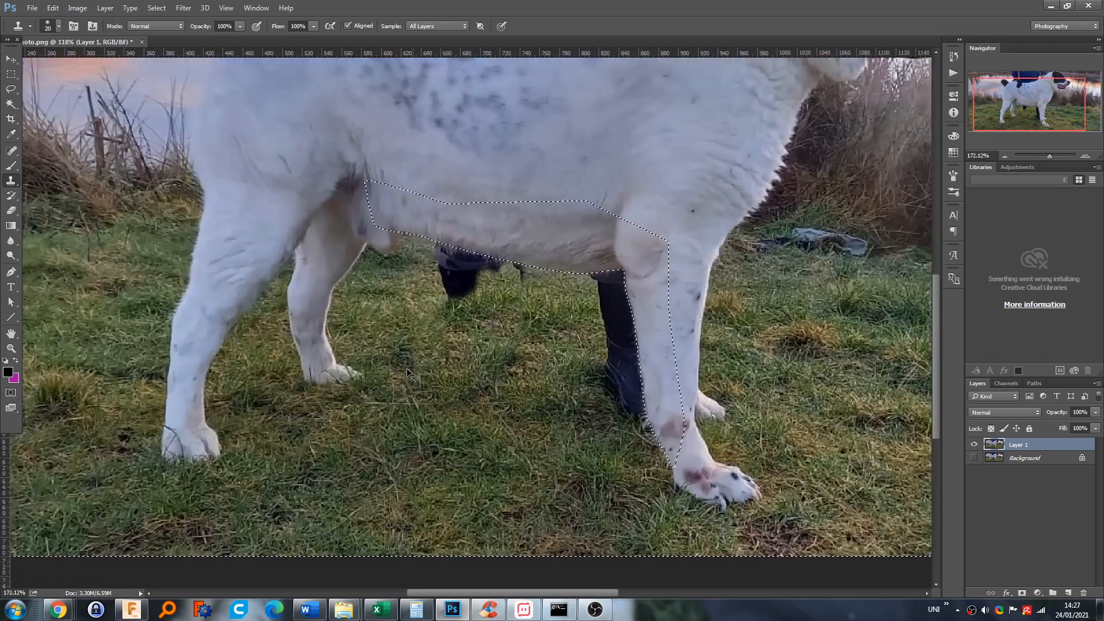
key("ctrl+x")
key("ctrl+z")
key("ctrl+z")
key("ctrl+z")
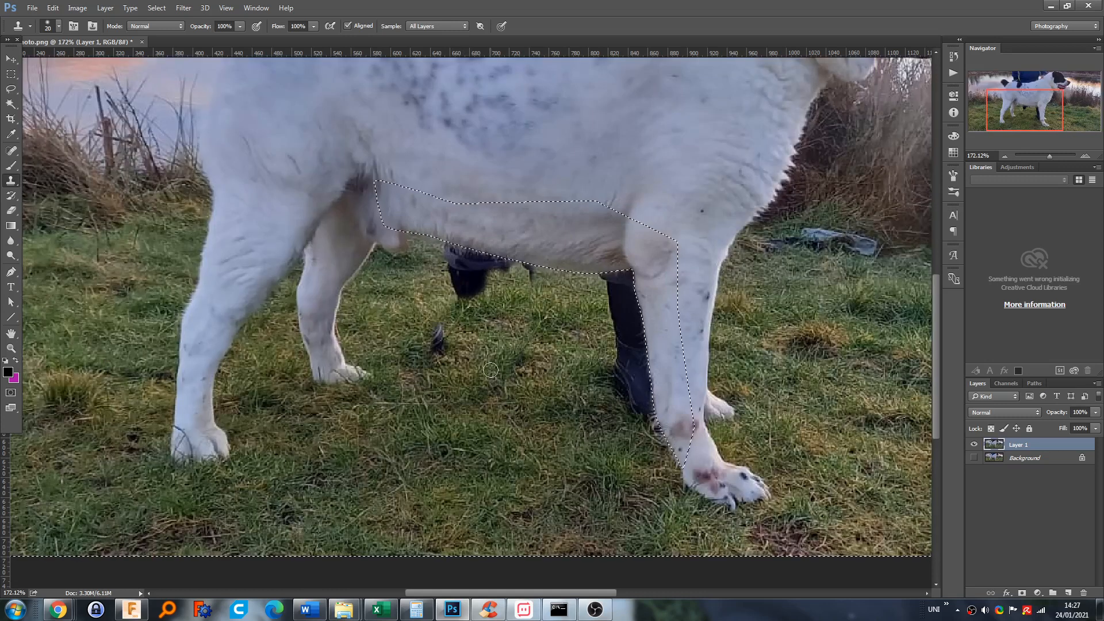
Clone grass from a fresh sample point over the dark boot fragment left on the lawn
scroll(468, 358, "up", 2)
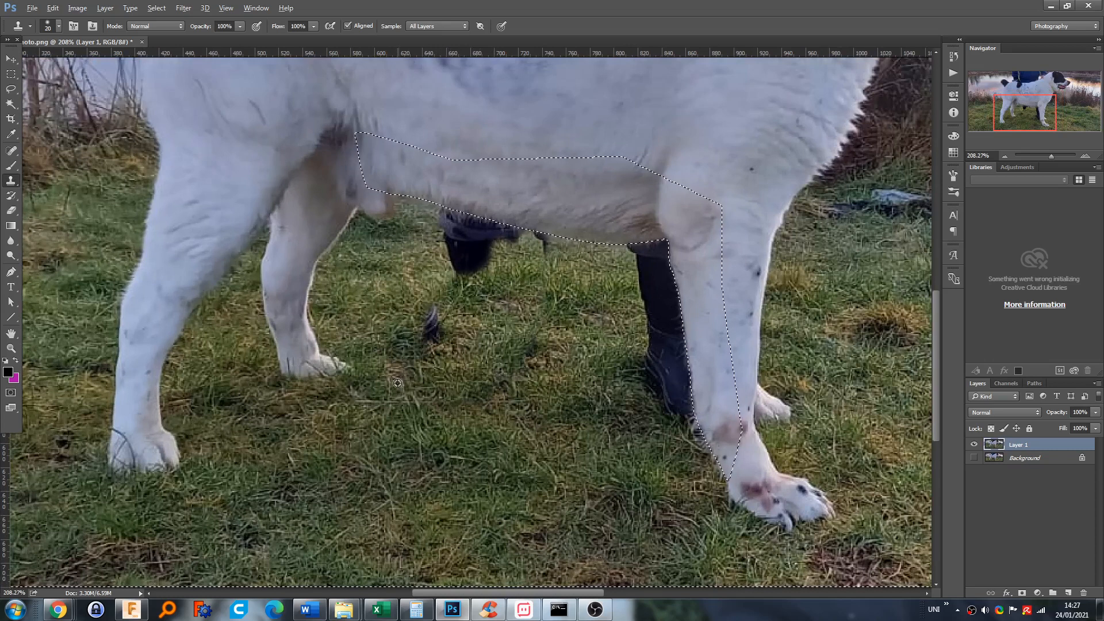
left_click(464, 398, "alt")
mouse_move(393, 339)
left_mouse_down()
mouse_move(450, 377)
mouse_move(435, 353)
mouse_move(423, 361)
mouse_move(437, 318)
mouse_move(397, 364)
left_mouse_up()
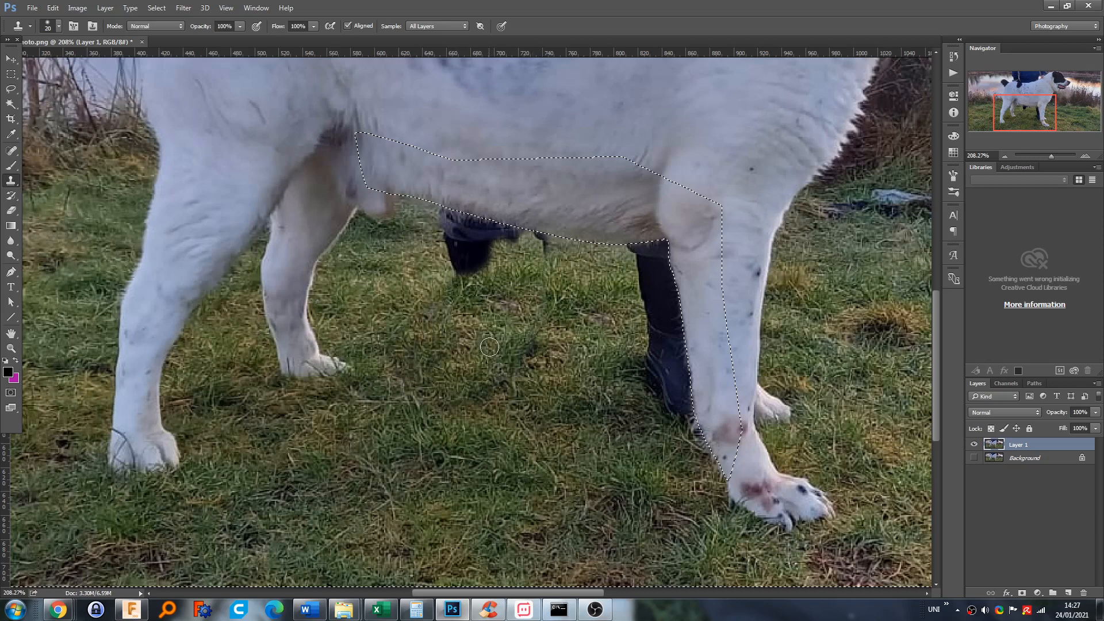
Clone nearby grass over the rest of the boot shaft and the dark remnant along the belly edge
left_click(381, 293, "alt")
mouse_move(437, 269)
left_mouse_down()
mouse_move(459, 259)
mouse_move(465, 288)
mouse_move(479, 264)
mouse_move(441, 246)
mouse_move(441, 220)
mouse_move(478, 267)
mouse_move(488, 231)
left_mouse_up()
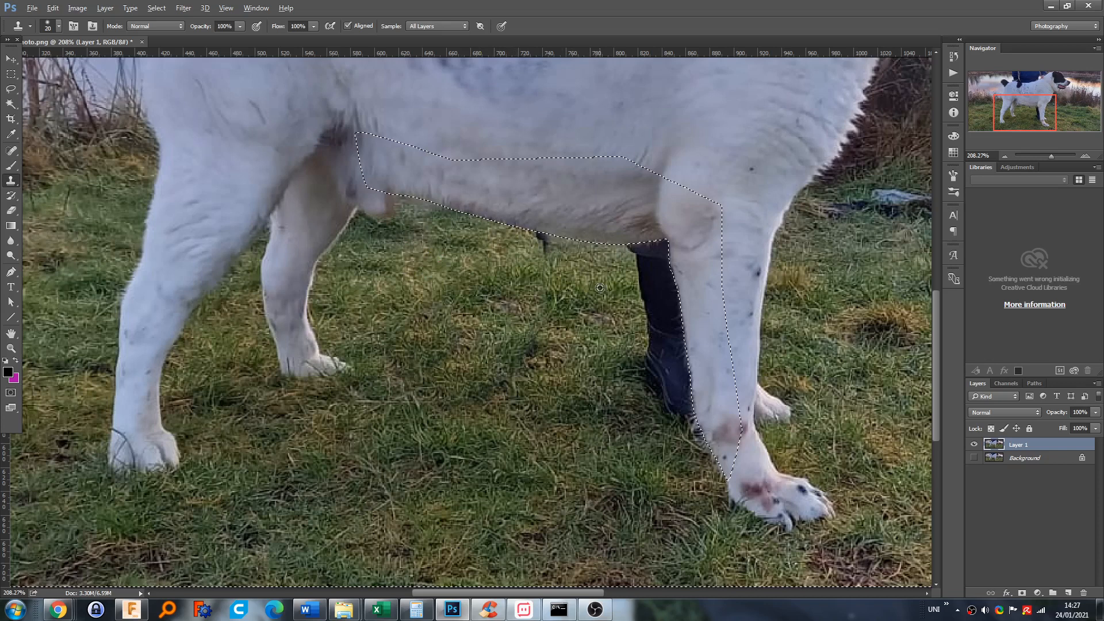
left_click(597, 260, "alt")
left_click_drag(545, 251, 548, 270)
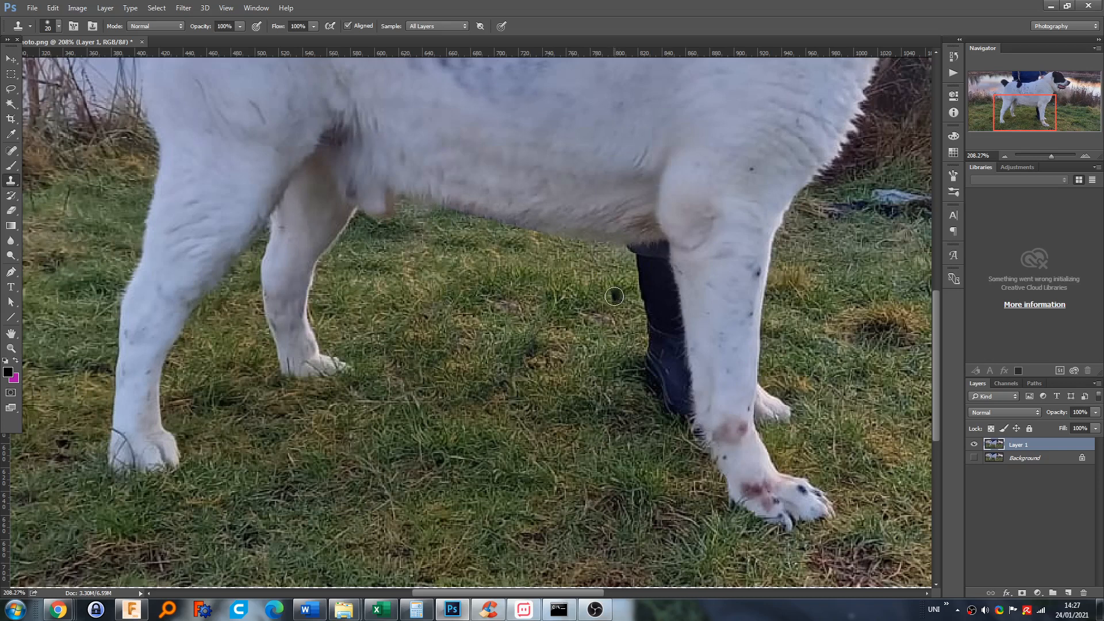
Sample the grass beneath the belly and clone it over the second boot beside the front leg
scroll(617, 294, "down", 4)
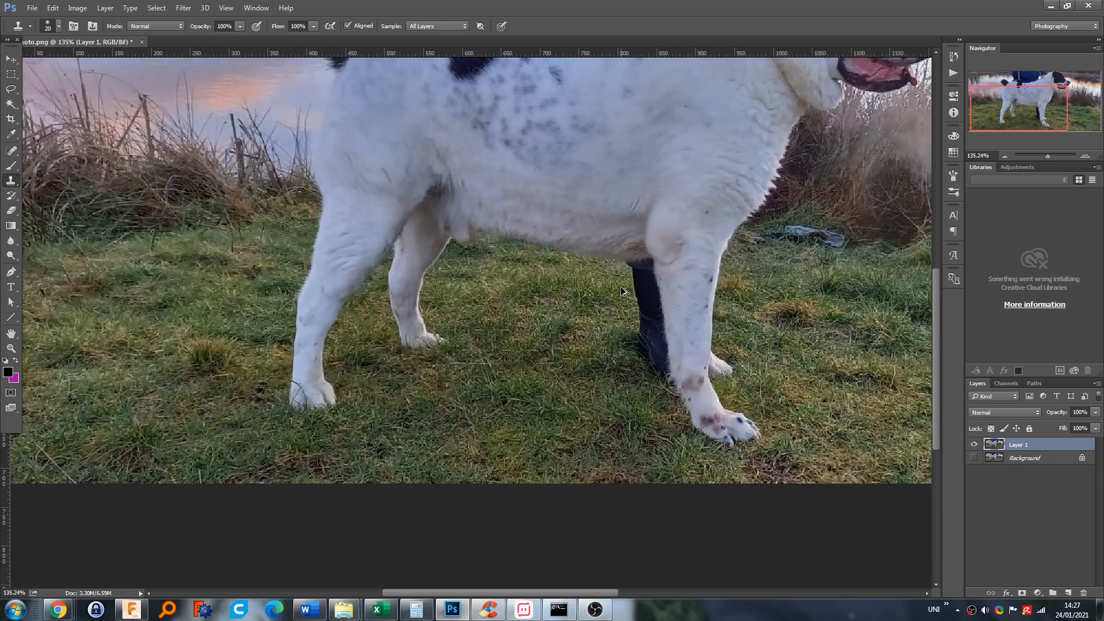
scroll(535, 312, "down", 2)
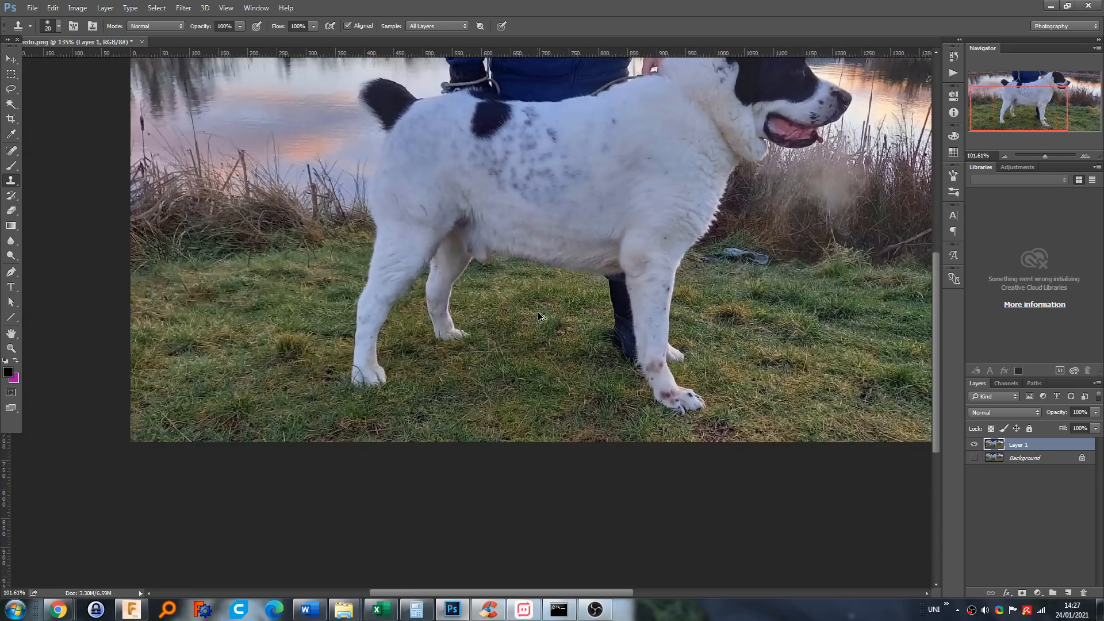
scroll(539, 315, "down", 1)
scroll(417, 378, "up", 3)
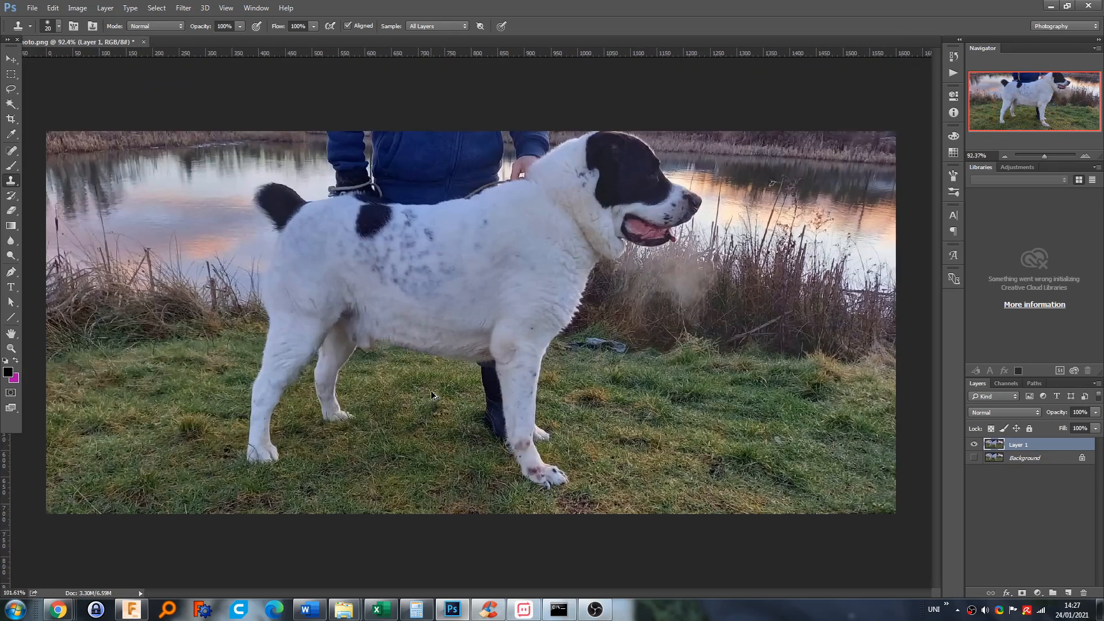
scroll(442, 391, "up", 2)
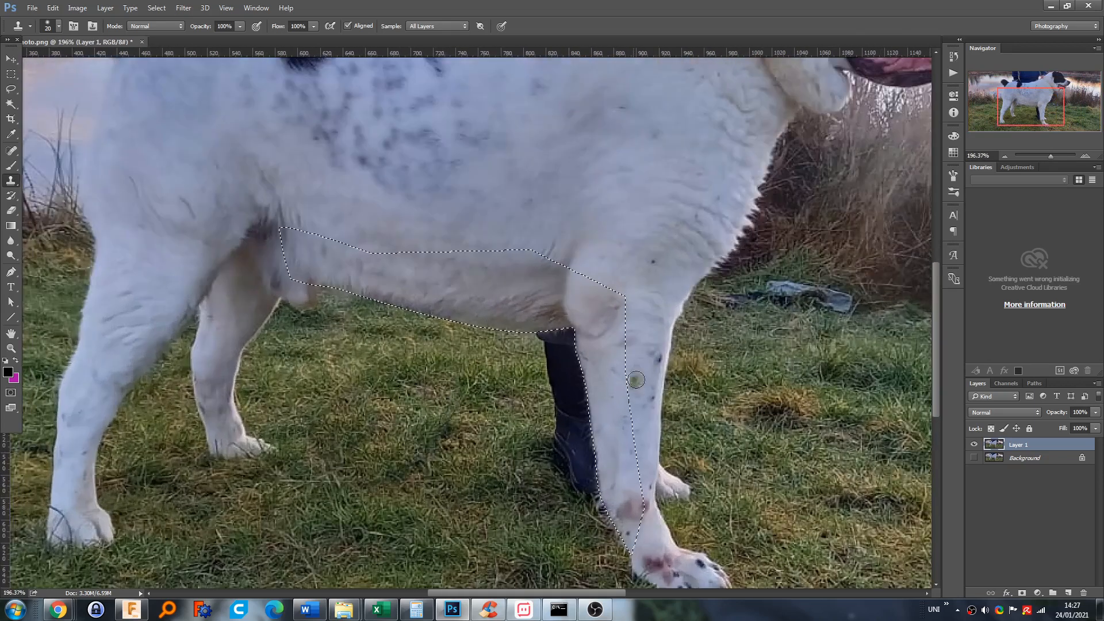
scroll(624, 476, "down", 1)
scroll(624, 475, "down", 1)
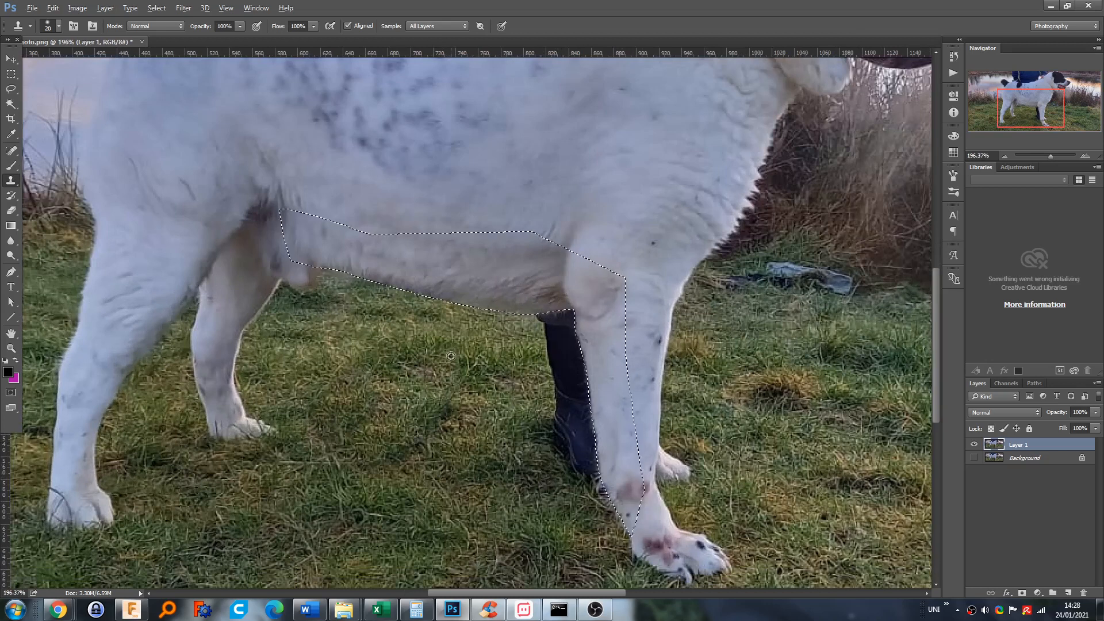
left_click(417, 345, "alt")
mouse_move(535, 308)
left_mouse_down()
mouse_move(578, 339)
mouse_move(555, 403)
mouse_move(550, 376)
mouse_move(564, 402)
mouse_move(556, 454)
mouse_move(541, 425)
mouse_move(564, 438)
mouse_move(584, 486)
mouse_move(577, 369)
left_mouse_up()
left_click_drag(596, 468, 597, 475)
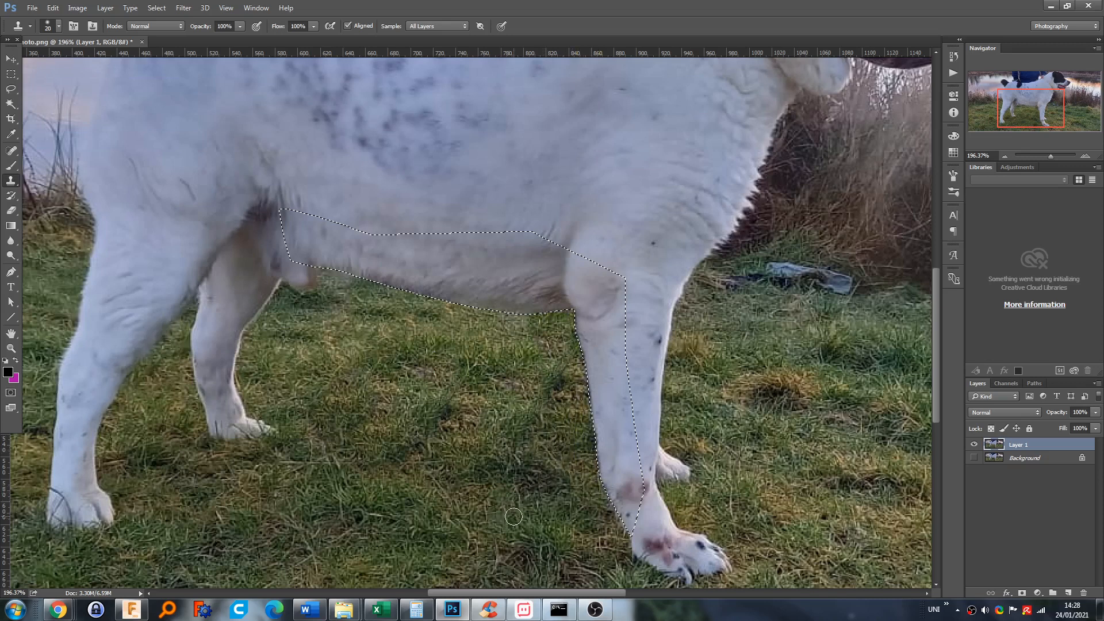
Resample grass from the lower lawn and clone it over the retouched area beneath the belly to break up repeated patches
left_click(413, 492, "alt")
mouse_move(495, 426)
left_mouse_down()
mouse_move(497, 449)
mouse_move(502, 432)
mouse_move(524, 461)
mouse_move(542, 518)
mouse_move(540, 394)
mouse_move(570, 477)
left_mouse_up()
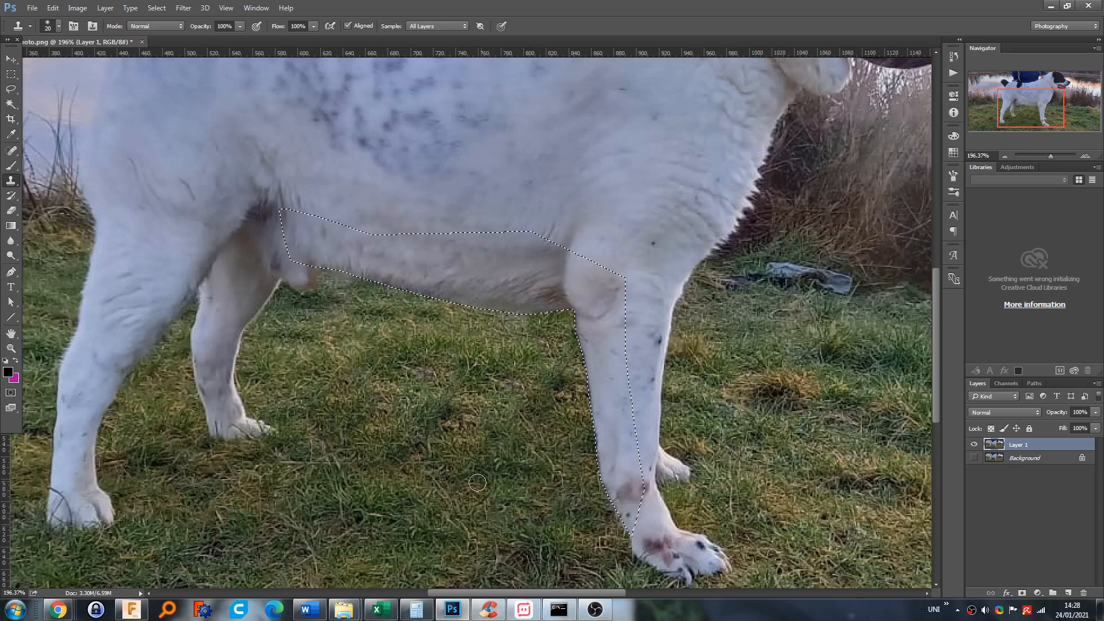
left_click(437, 500, "alt")
left_click_drag(451, 402, 426, 430)
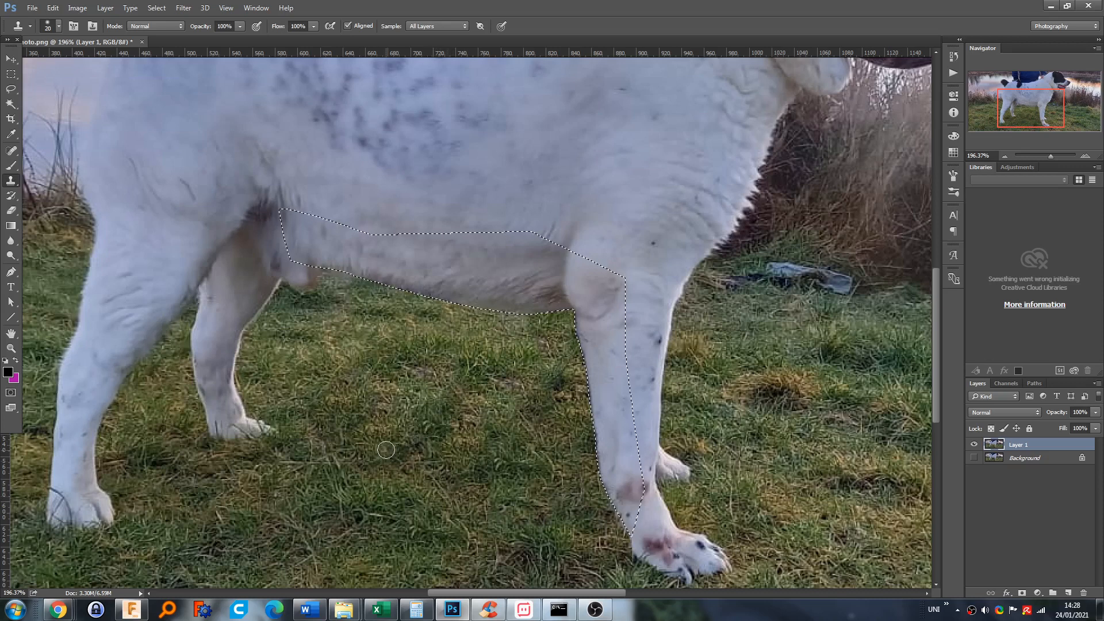
mouse_move(390, 468)
left_mouse_down()
mouse_move(379, 429)
mouse_move(410, 475)
mouse_move(429, 464)
mouse_move(438, 389)
left_mouse_up()
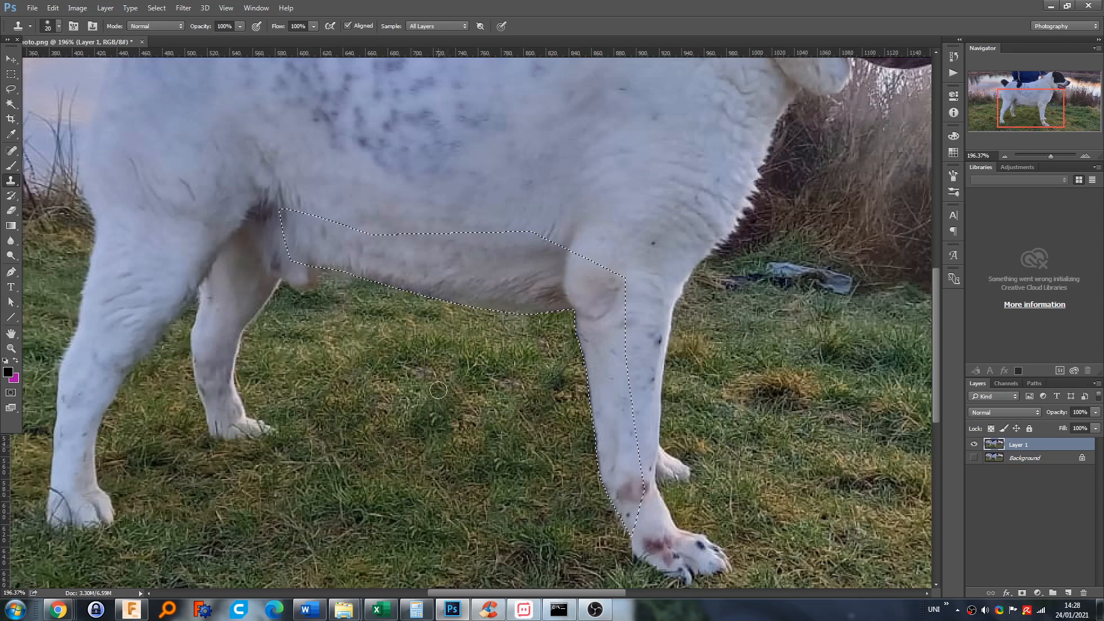
Enlarge the clone brush to 30 px and sample fresh grass from the lawn below the dog's belly
key("ctrl+0")
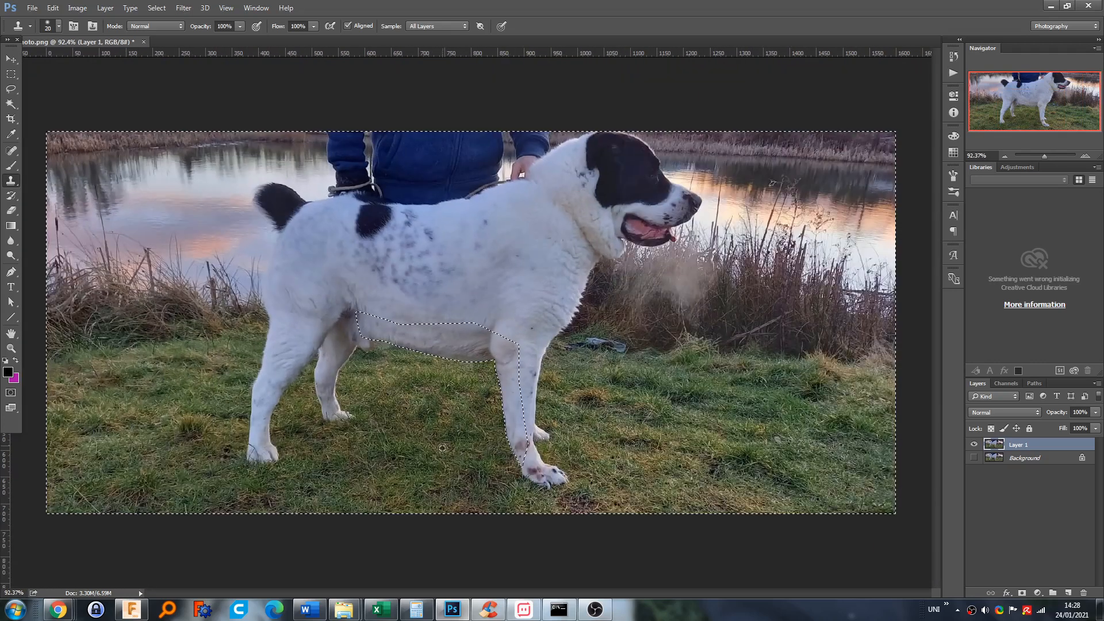
scroll(485, 424, "up", 2)
key("ctrl+Return")
key("ctrl+shift+i")
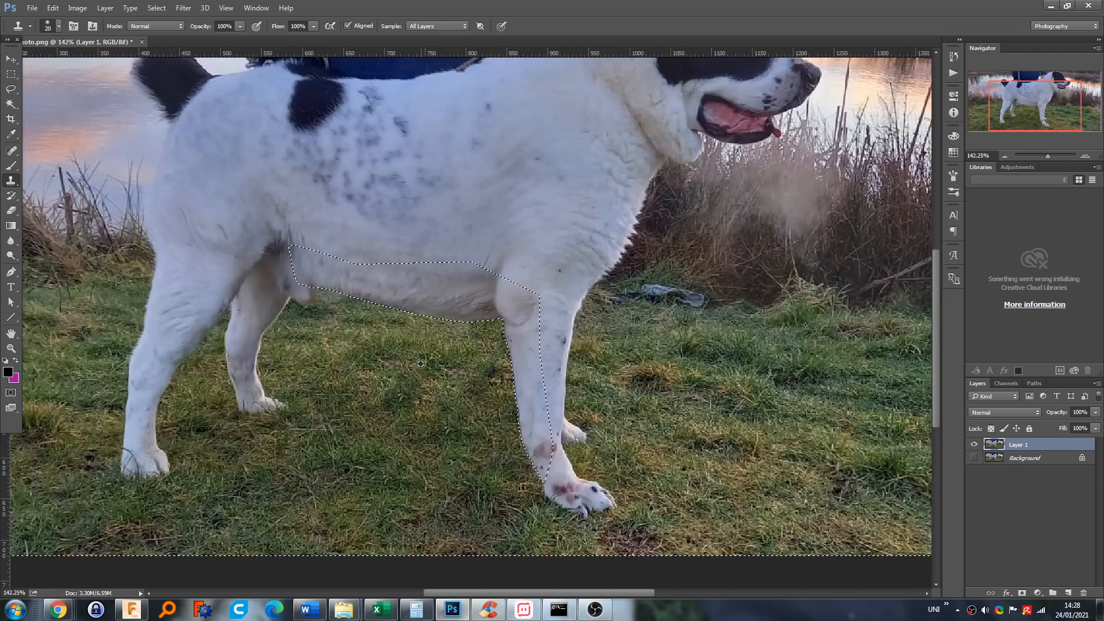
key("bracketright")
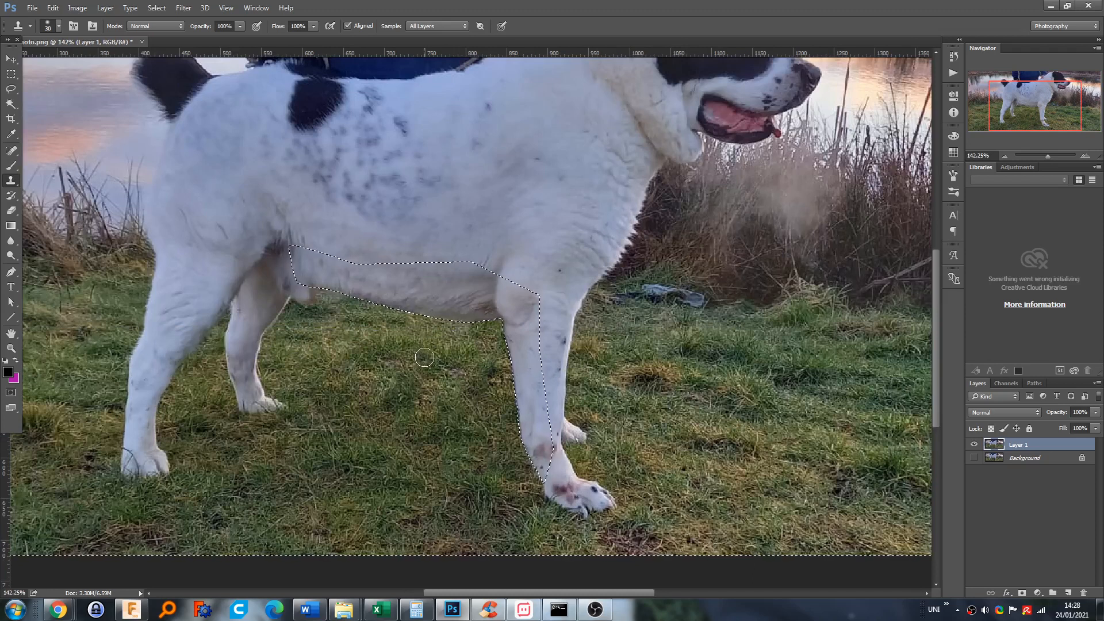
left_click(429, 475, "alt")
Clear the selection and inspect the retouched grass along the belly and front leg
scroll(434, 447, "down", 3)
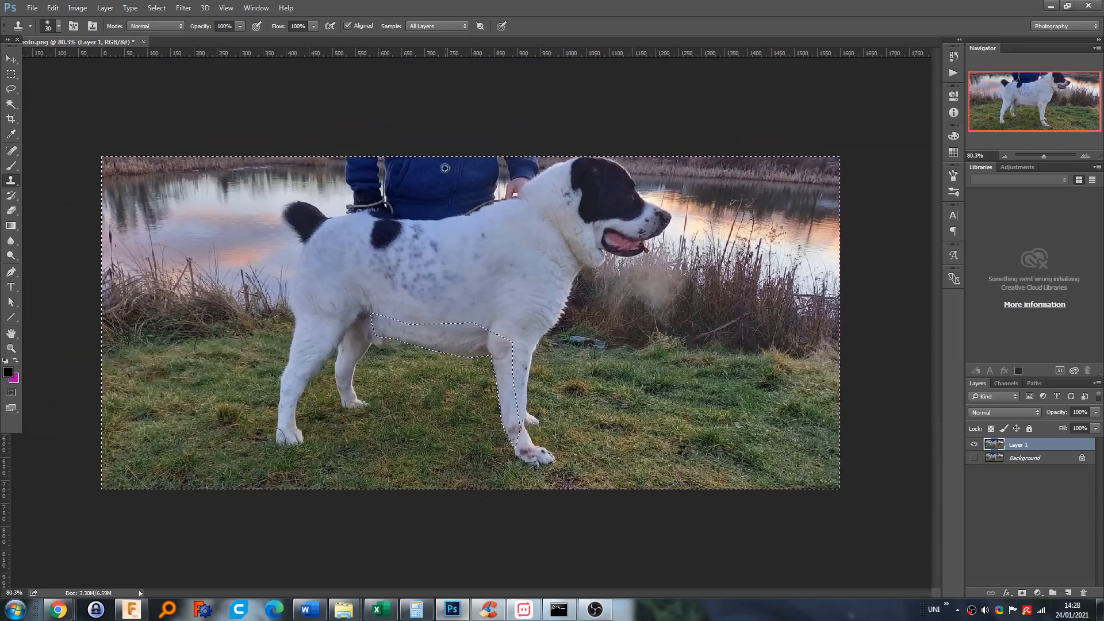
key("ctrl+d")
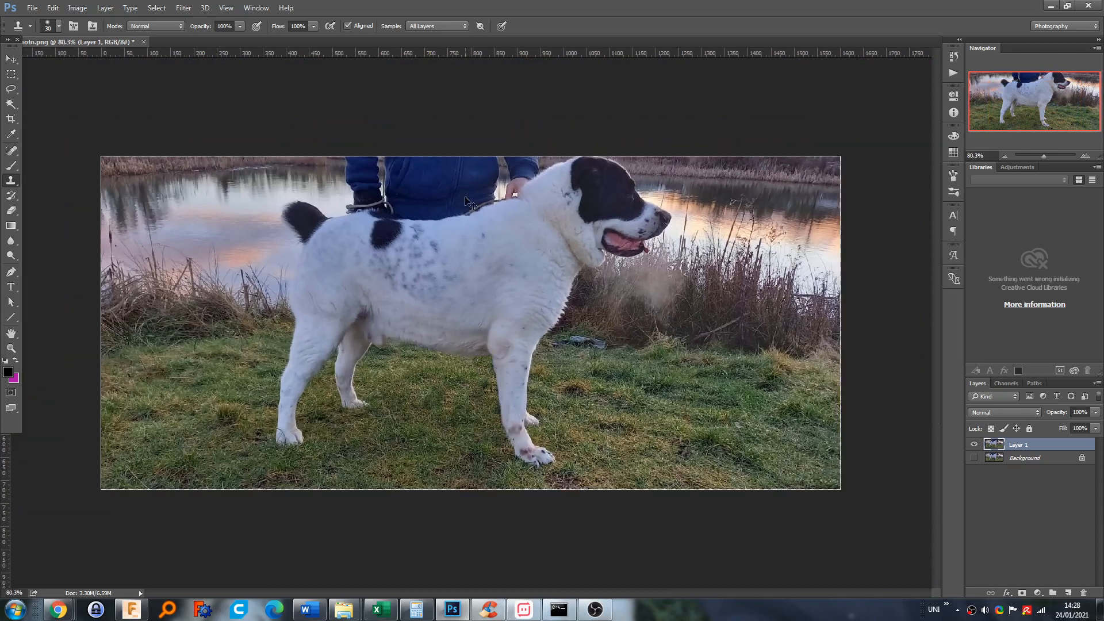
scroll(595, 369, "up", 5)
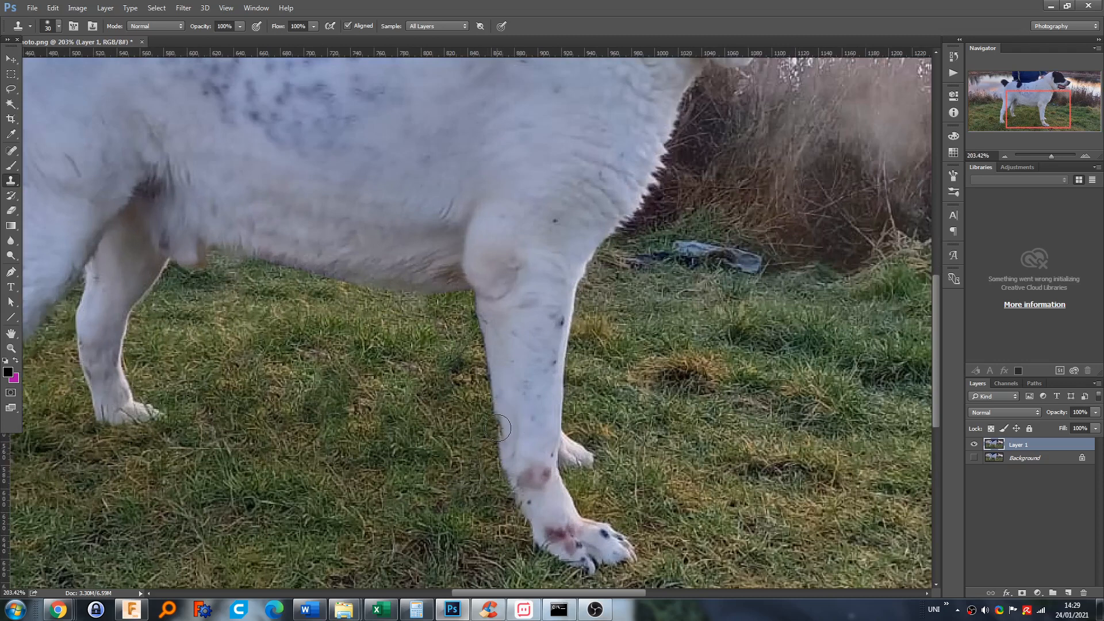
scroll(517, 494, "down", 3)
scroll(439, 493, "down", 2)
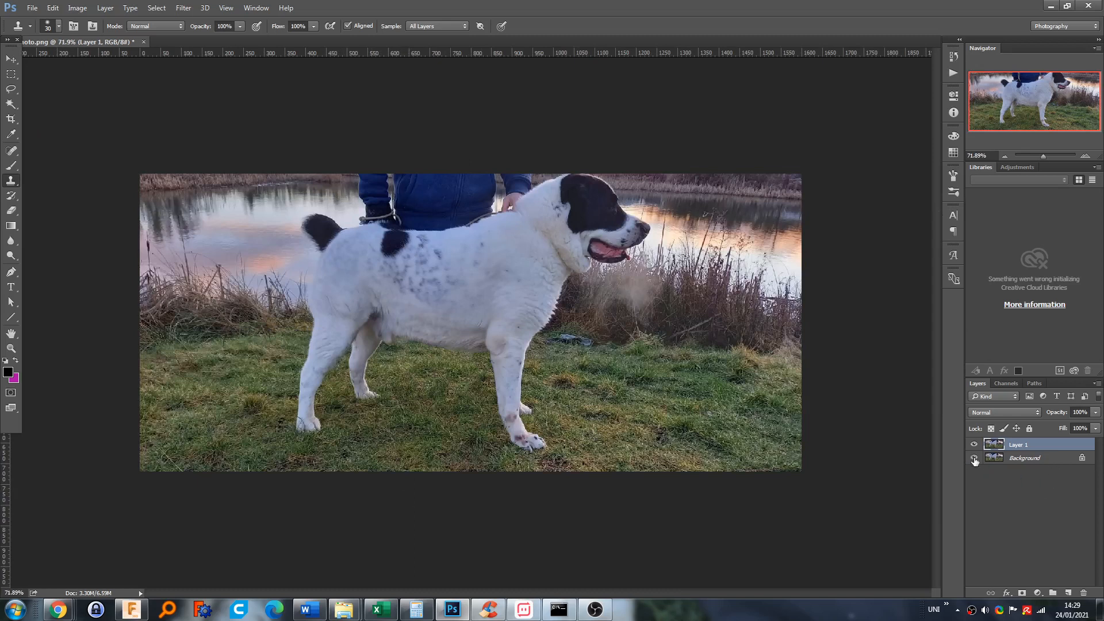
Toggle Layer 1's visibility several times to compare the retouched photo with the original
left_click(973, 445)
left_click(973, 446)
left_click(974, 445)
left_click(973, 446)
left_click(974, 445)
left_click(973, 446)
Start a Pen path behind the dog's tail and trace its upper edge along the rump and middle of the back
scroll(372, 202, "up", 3)
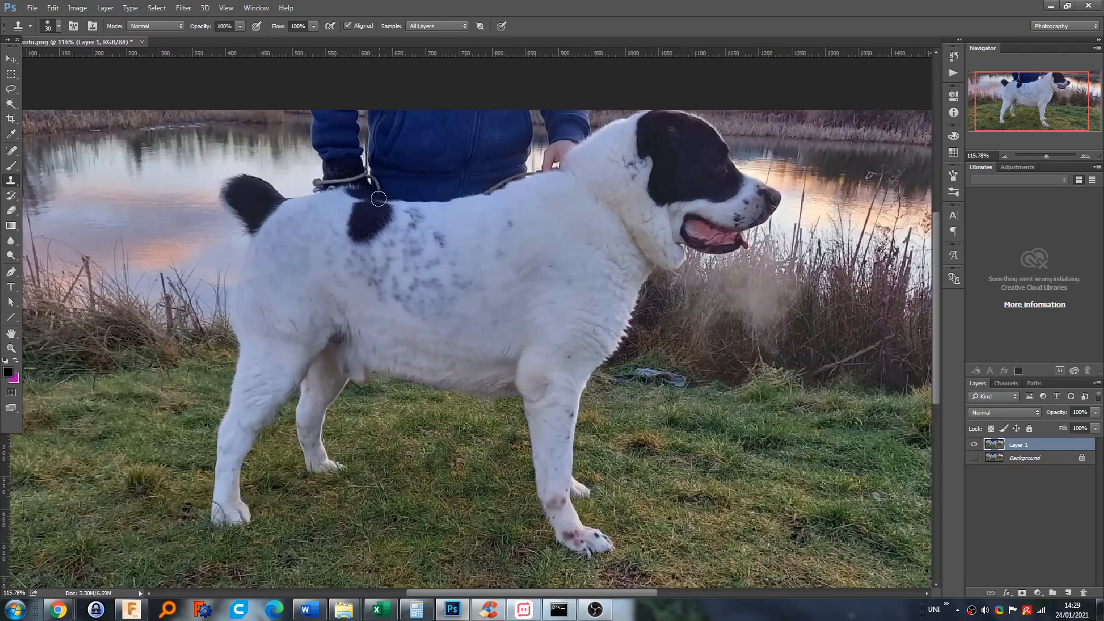
scroll(378, 198, "up", 2)
scroll(402, 201, "up", 1)
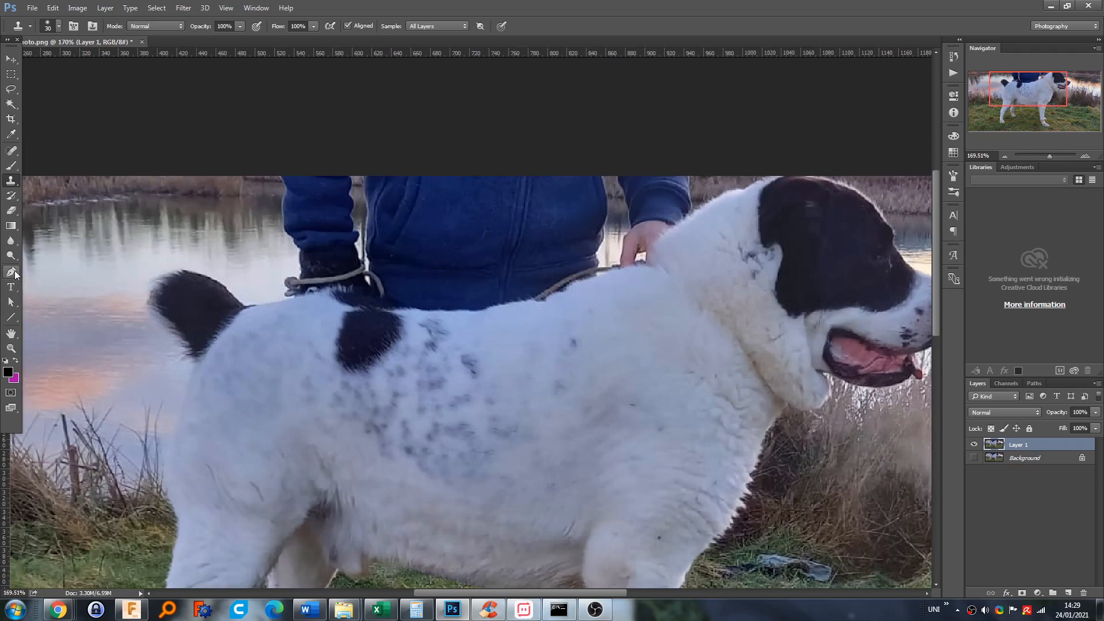
left_click(12, 272)
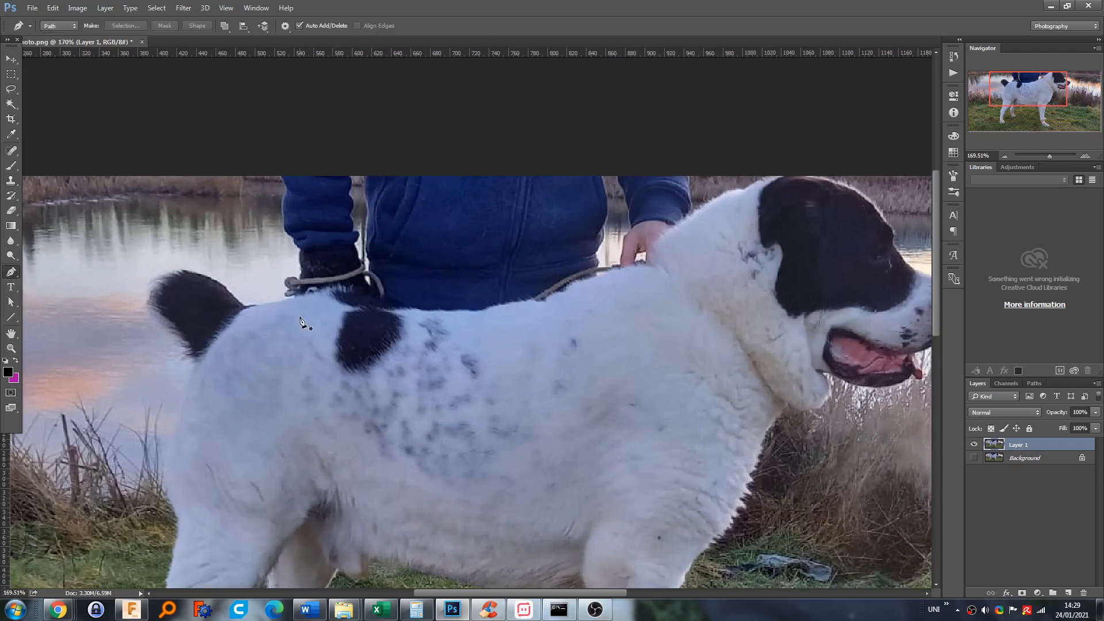
scroll(290, 284, "up", 1)
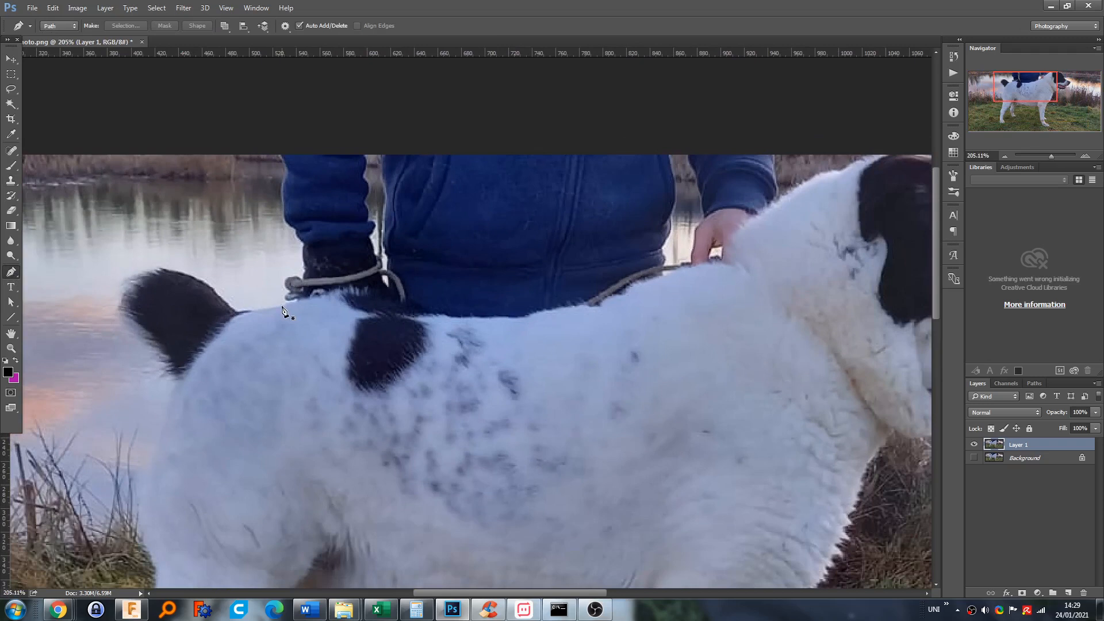
left_click(282, 304)
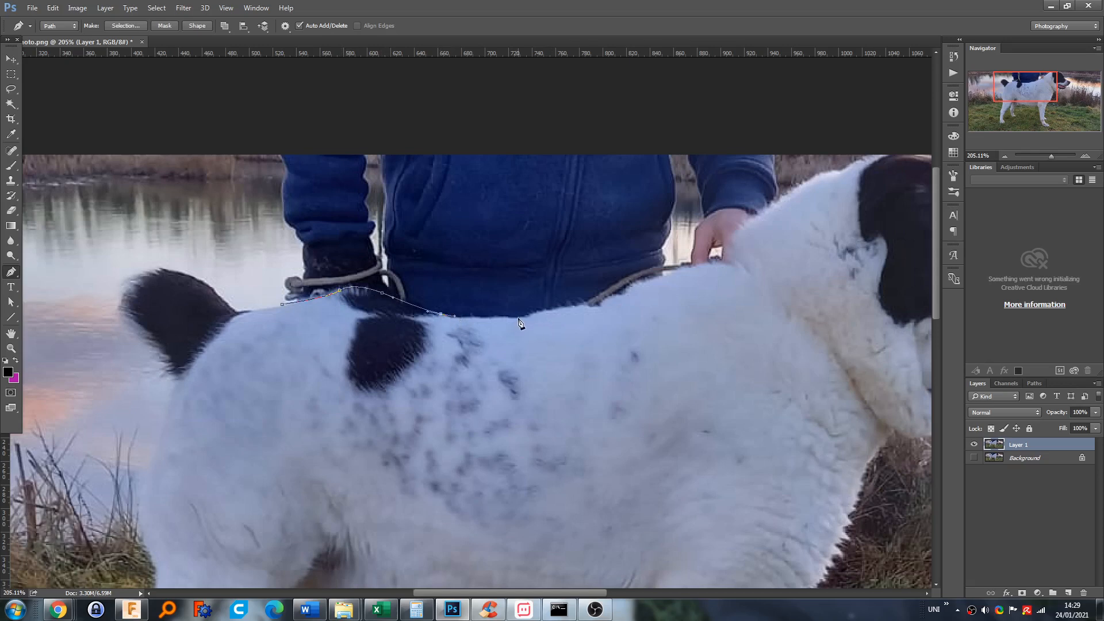
left_click(585, 303)
scroll(606, 311, "up", 5)
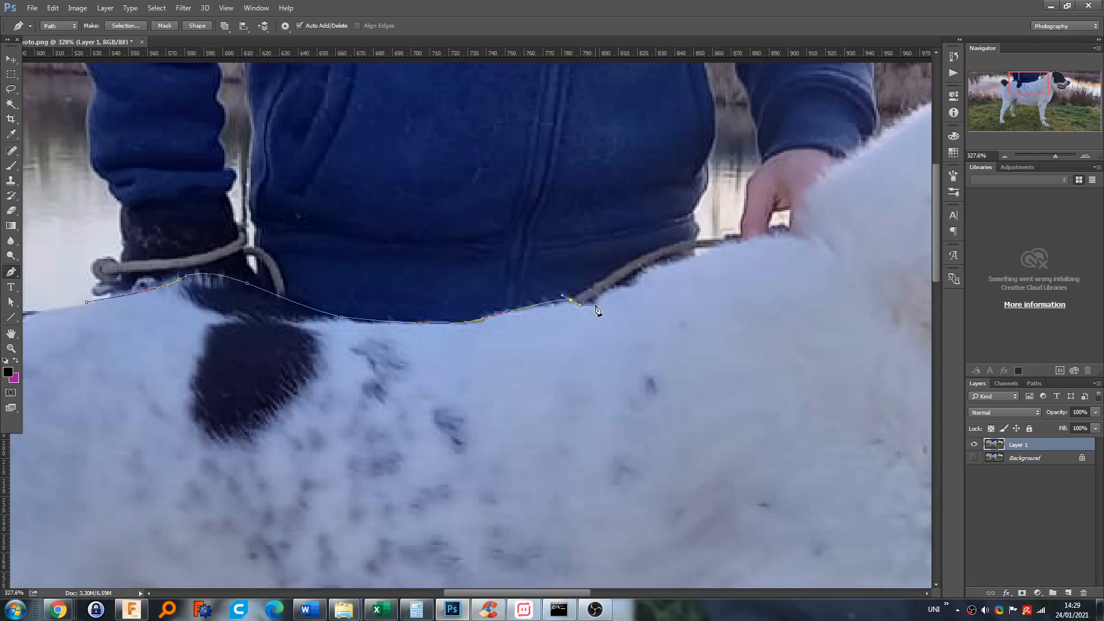
Continue the path along the dog's back beneath the rope to the base of the neck beside the person's hand
left_click_drag(593, 305, 669, 287)
left_click(633, 284, "alt")
mouse_move(686, 258)
left_mouse_down()
mouse_move(738, 253)
mouse_move(695, 260)
left_mouse_up()
left_click(772, 233)
left_click(791, 230)
left_click_drag(796, 229, 793, 209)
key("ctrl+z")
scroll(592, 577, "right", 5)
scroll(769, 180, "up", 3)
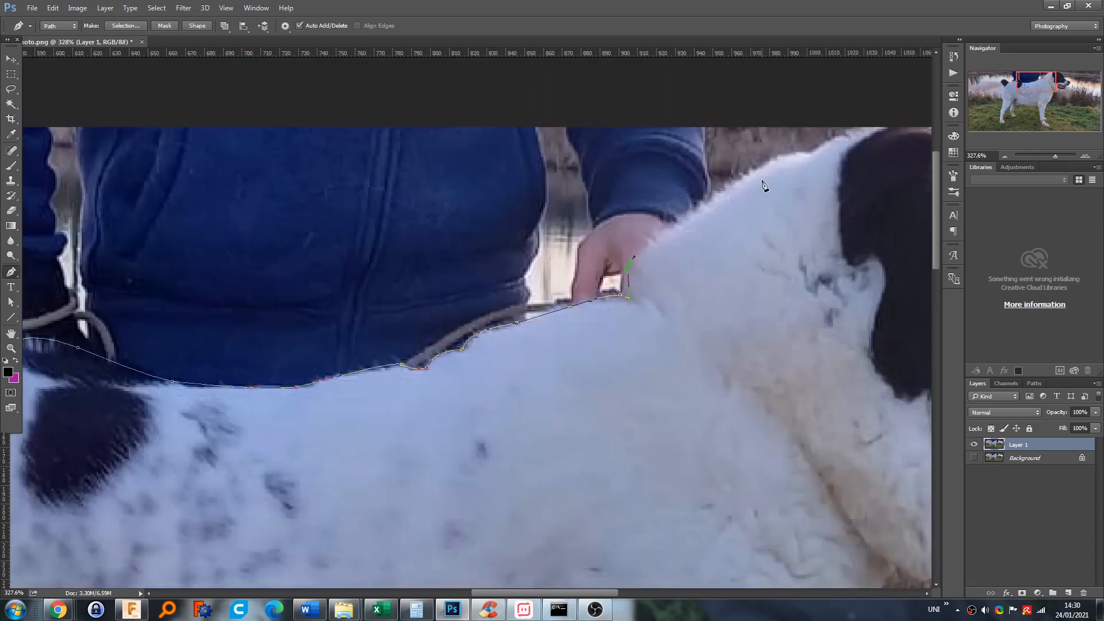
Trace the path up the back of the dog's neck and close it with straight segments through the white body
left_click_drag(729, 204, 750, 193)
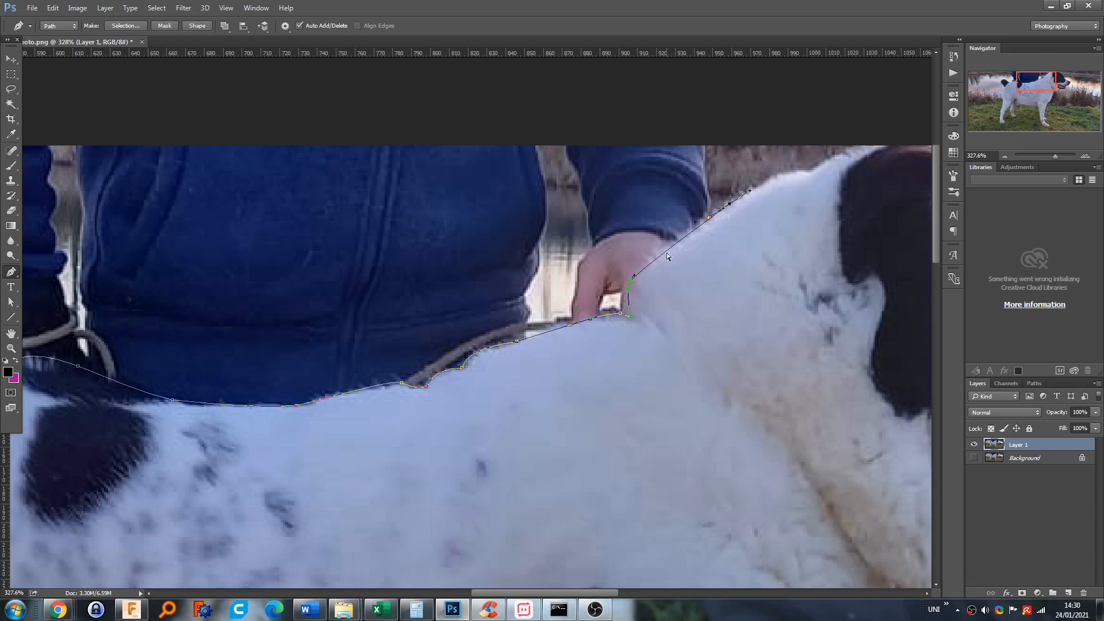
left_click_drag(667, 254, 664, 249, "ctrl")
left_click_drag(784, 202, 810, 280)
scroll(730, 337, "down", 3)
left_click(736, 415)
left_click(552, 454)
left_click(403, 465)
left_click(253, 449)
left_click(238, 391)
left_click(253, 364)
Make a selection from the path with a 1-pixel feather radius and invert it to protect the dog's back
right_click(370, 414)
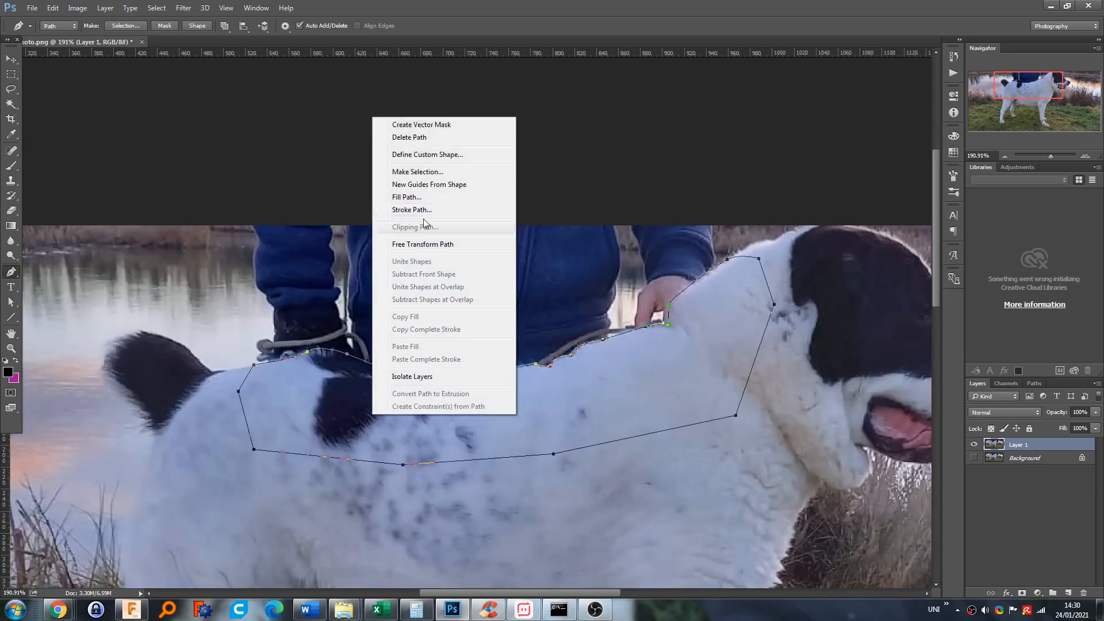
left_click(413, 172)
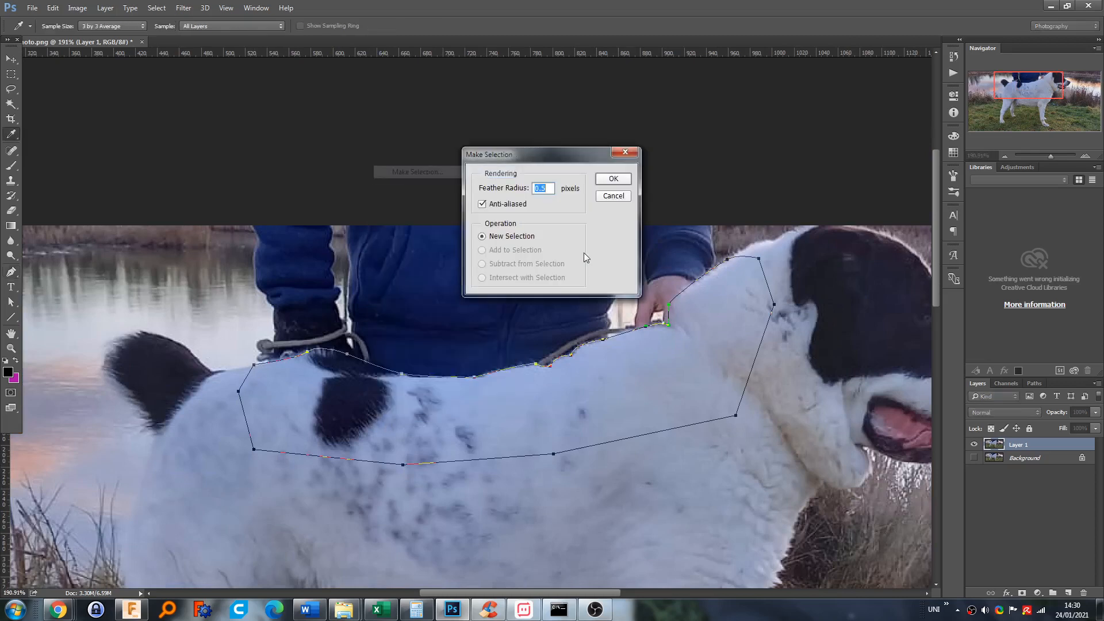
type("1")
left_click(600, 180)
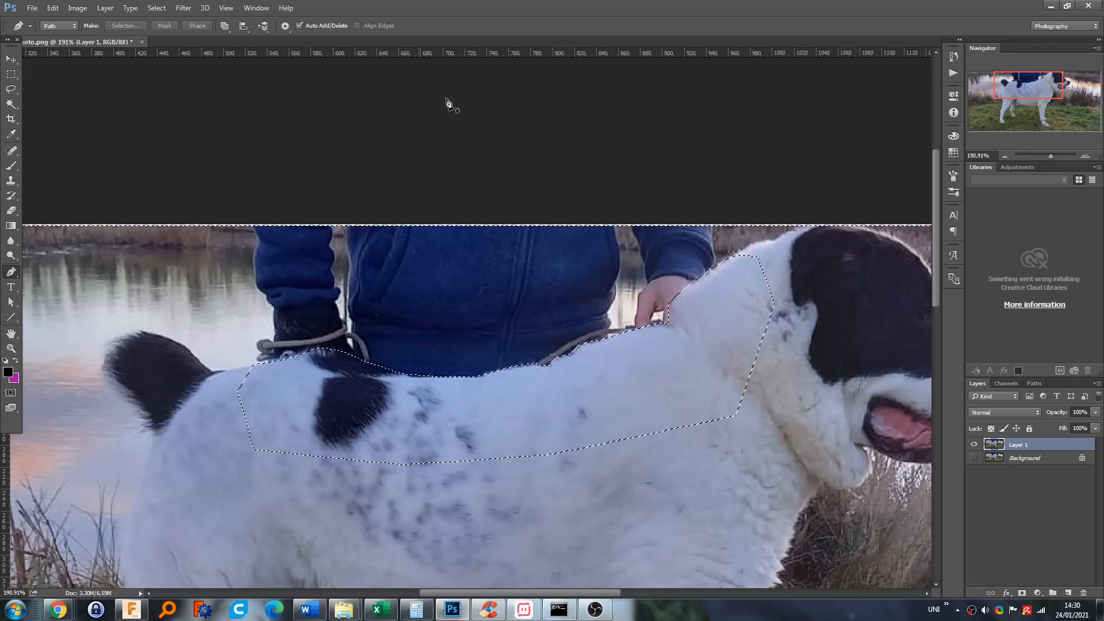
left_click(156, 8)
left_click(471, 137)
left_click(8, 60)
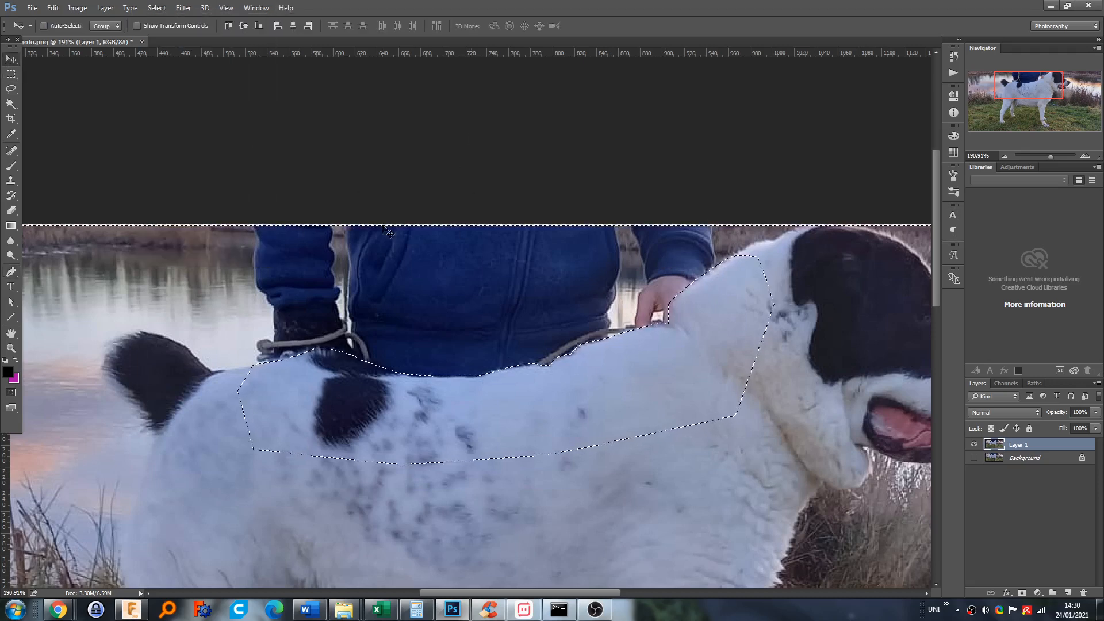
Switch to the Clone Stamp tool and set its brush size to 35 px for retouching above the dog's back
scroll(407, 226, "down", 8)
scroll(487, 202, "up", 10)
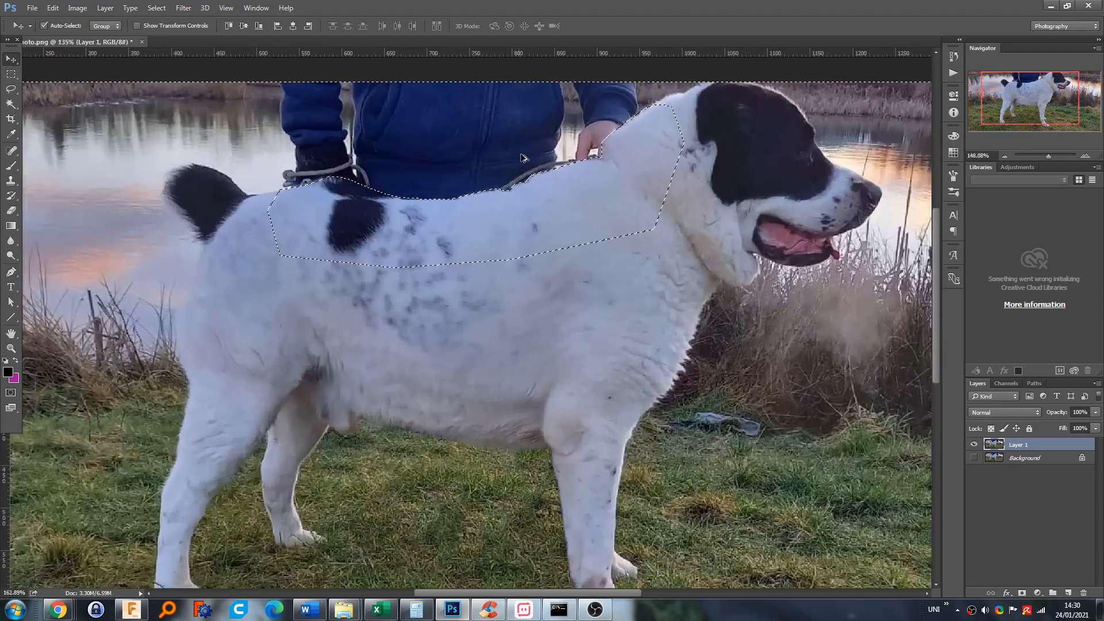
scroll(540, 177, "down", 7)
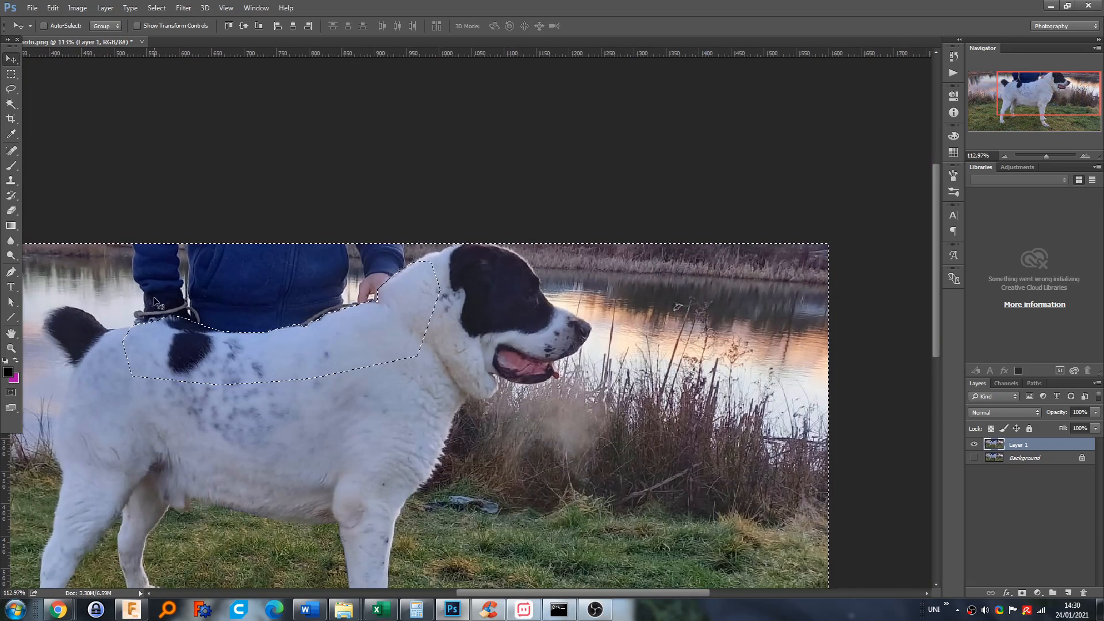
left_click_drag(601, 592, 519, 598)
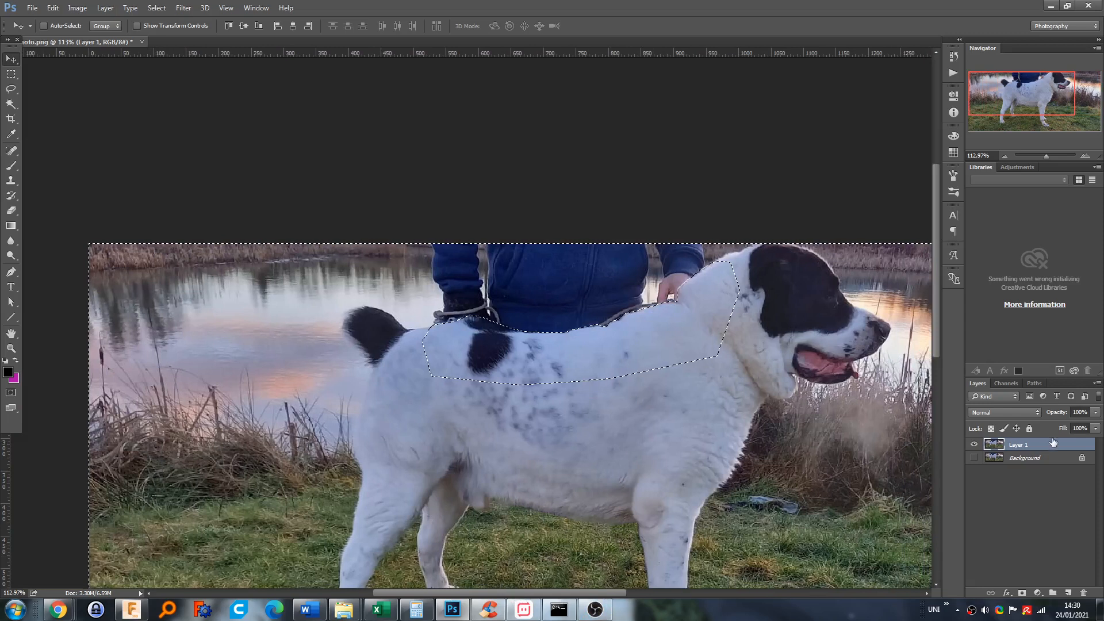
left_click(8, 183)
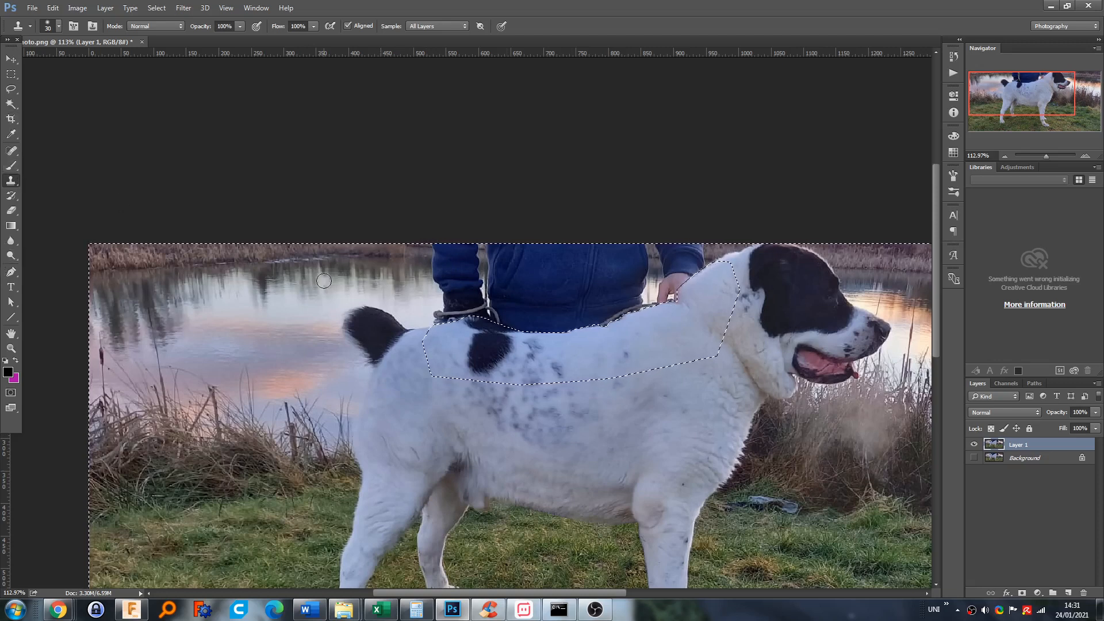
key("bracketright")
key("bracketright")
key("bracketright")
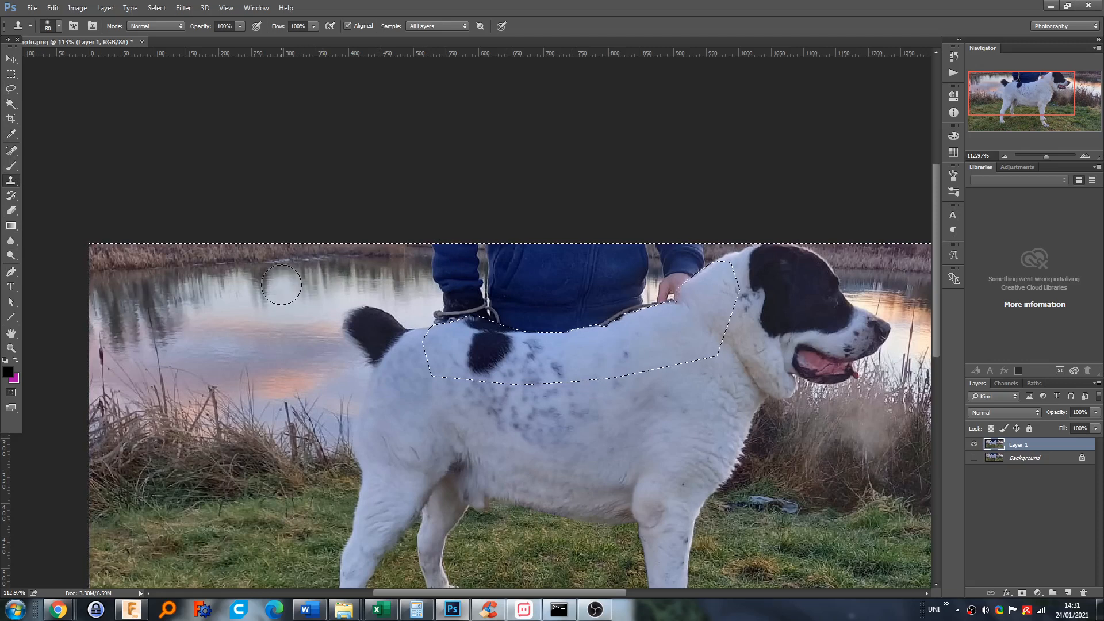
key("bracketleft")
key("bracketleft")
key("bracketleft")
key("bracketleft")
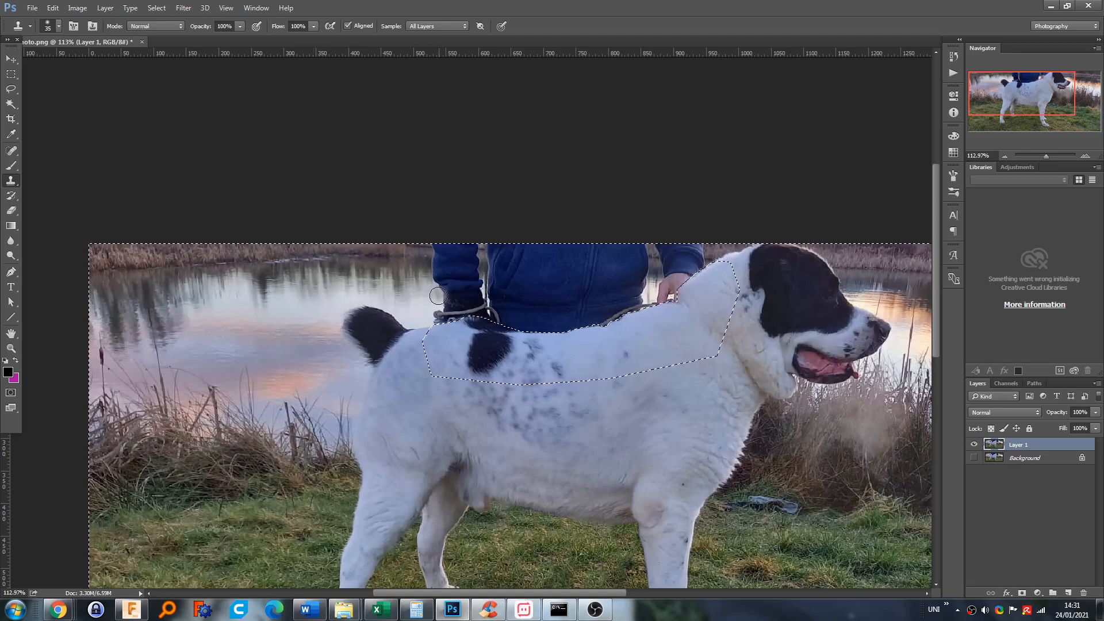
Sample the lake near the dog's tail and clone straight bands of water across the person's hands and jacket
left_click(299, 306, "alt")
key("ctrl+d")
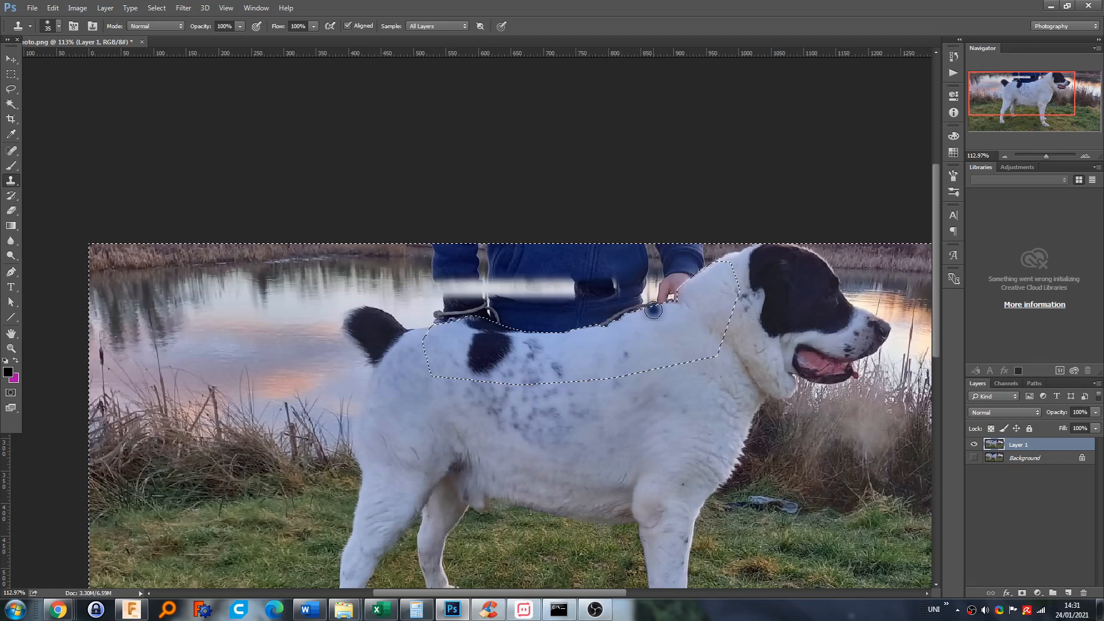
key("ctrl+z")
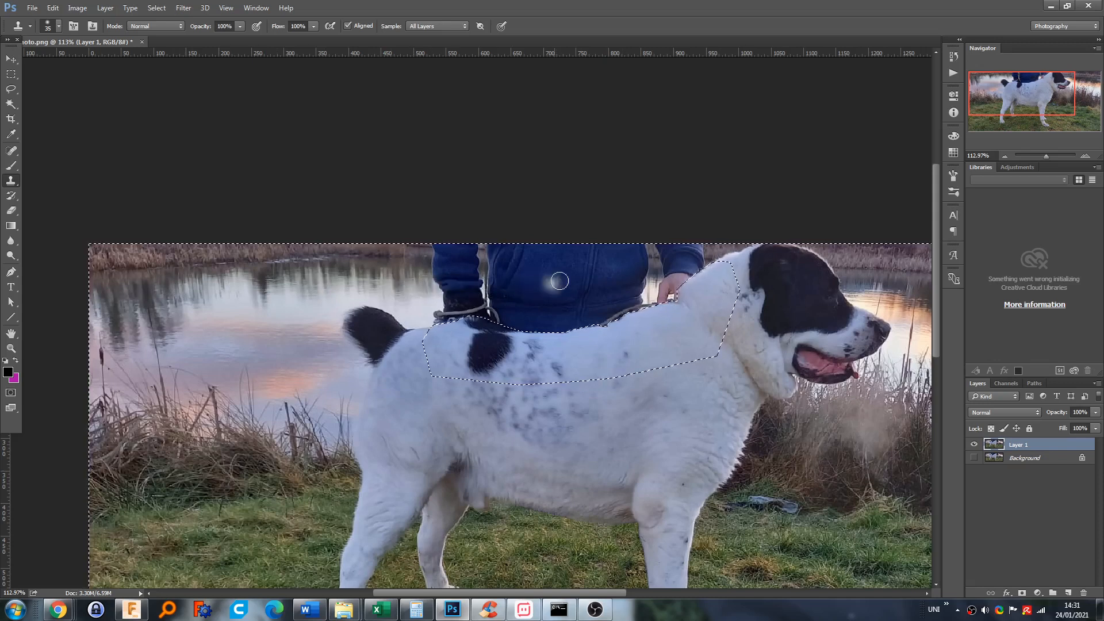
left_click(672, 283, "shift")
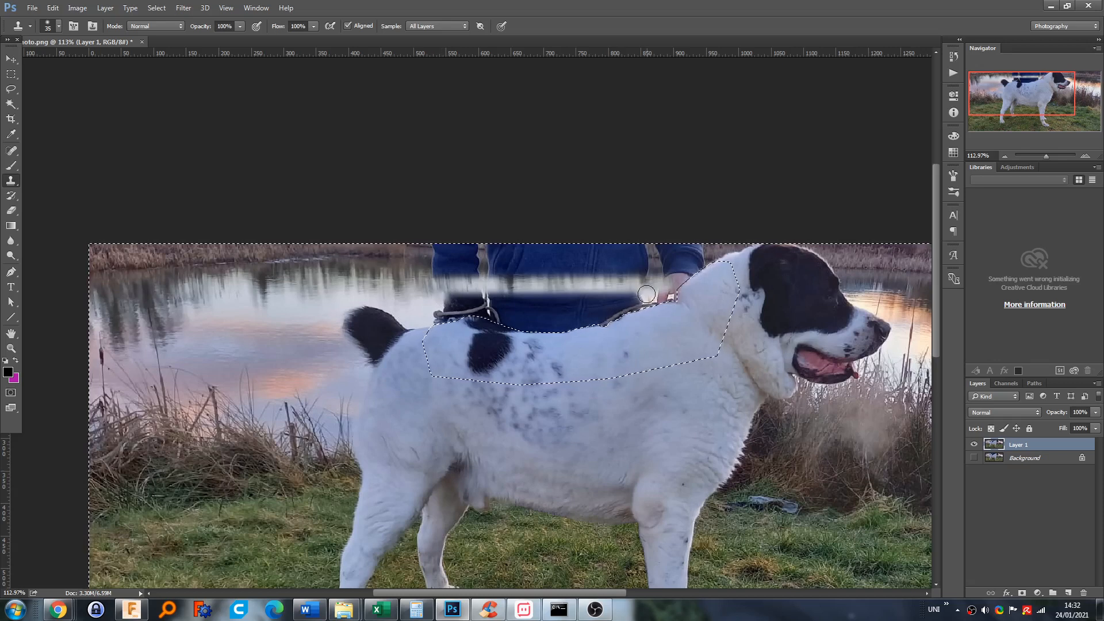
left_click_drag(646, 294, 648, 296)
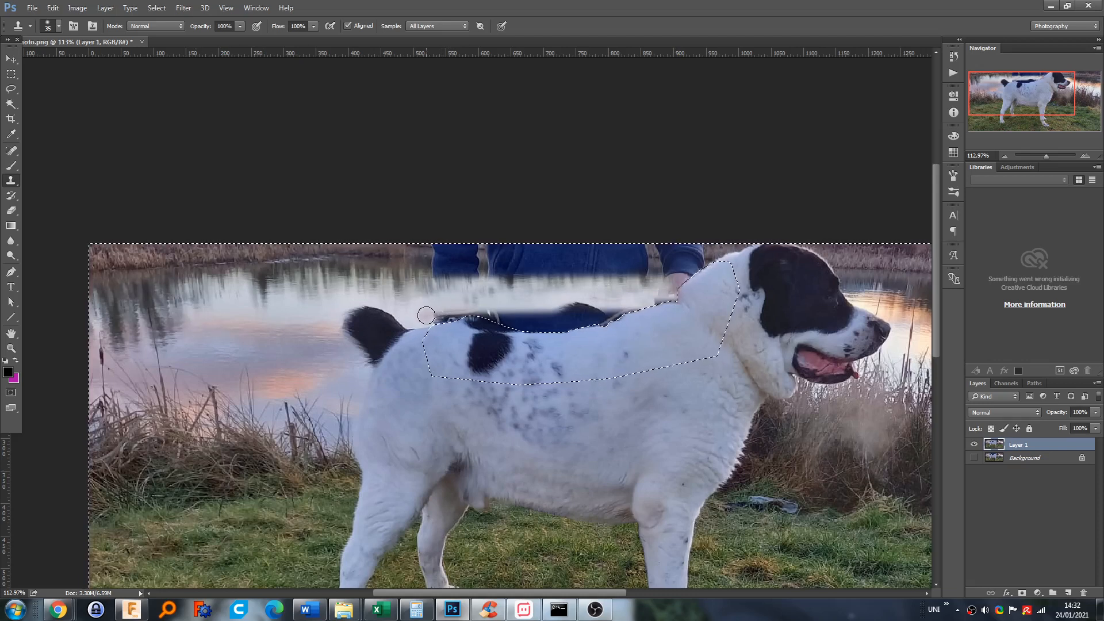
left_click_drag(640, 308, 670, 302)
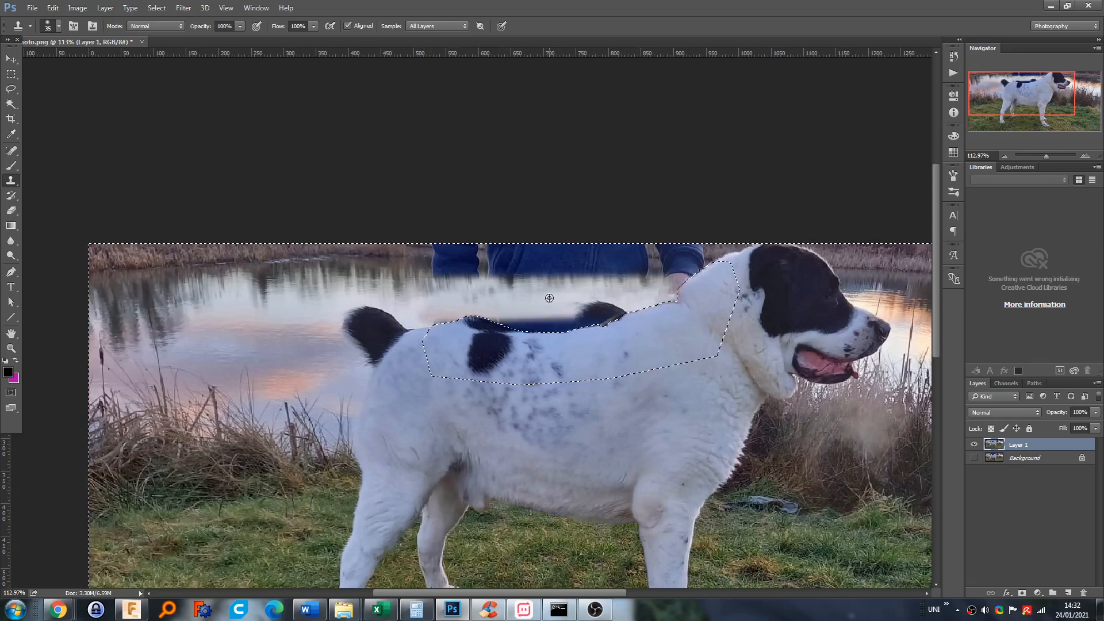
Clone nearby lake water over the remaining jacket strip and the duplicated dark tail just above the dog's back
mouse_move(432, 318)
left_mouse_down()
mouse_move(469, 318)
mouse_move(416, 328)
left_mouse_up()
key("ctrl+z")
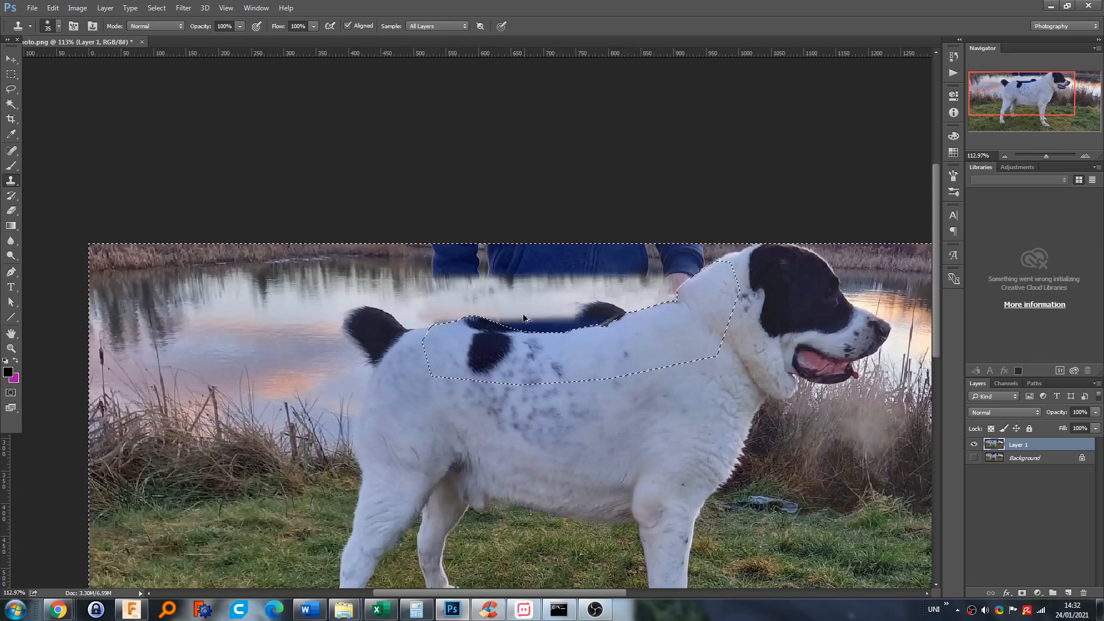
scroll(523, 318, "up", 4)
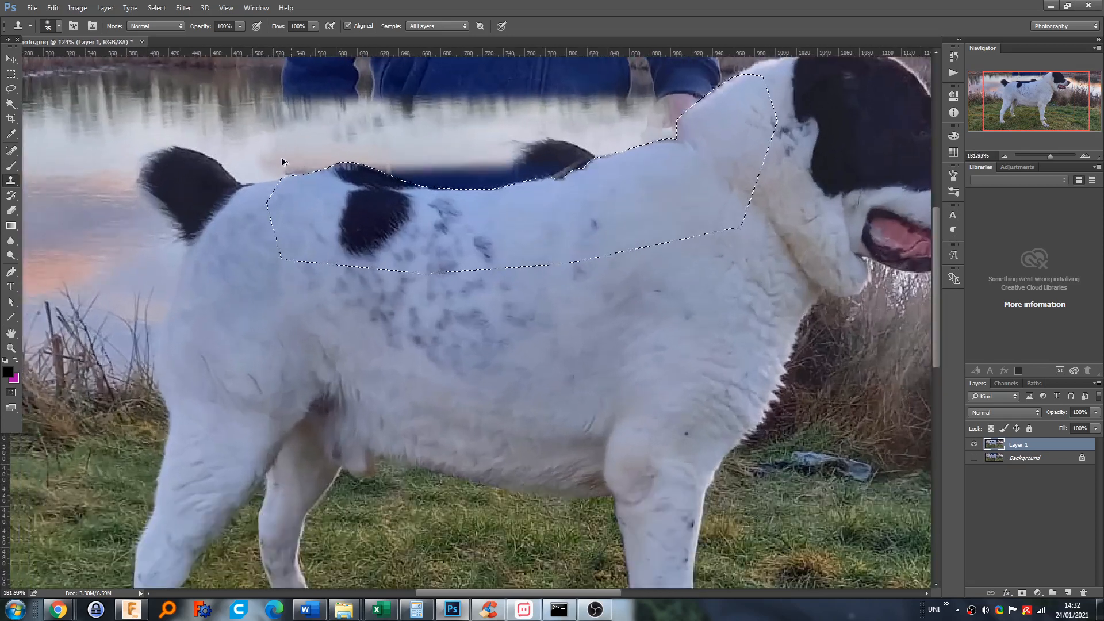
mouse_move(299, 166)
left_mouse_down()
mouse_move(420, 159)
mouse_move(402, 167)
mouse_move(451, 158)
mouse_move(446, 147)
left_mouse_up()
key("ctrl+alt+z")
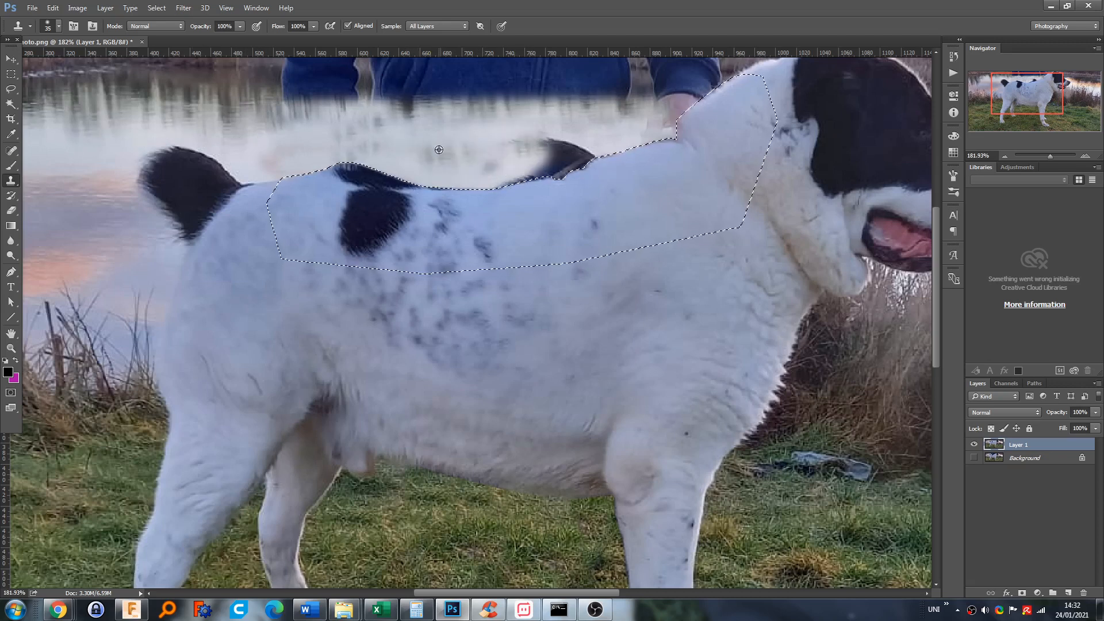
left_click(430, 135, "alt")
mouse_move(493, 140)
left_mouse_down()
mouse_move(525, 165)
mouse_move(601, 159)
mouse_move(533, 170)
left_mouse_up()
left_click(525, 144, "alt")
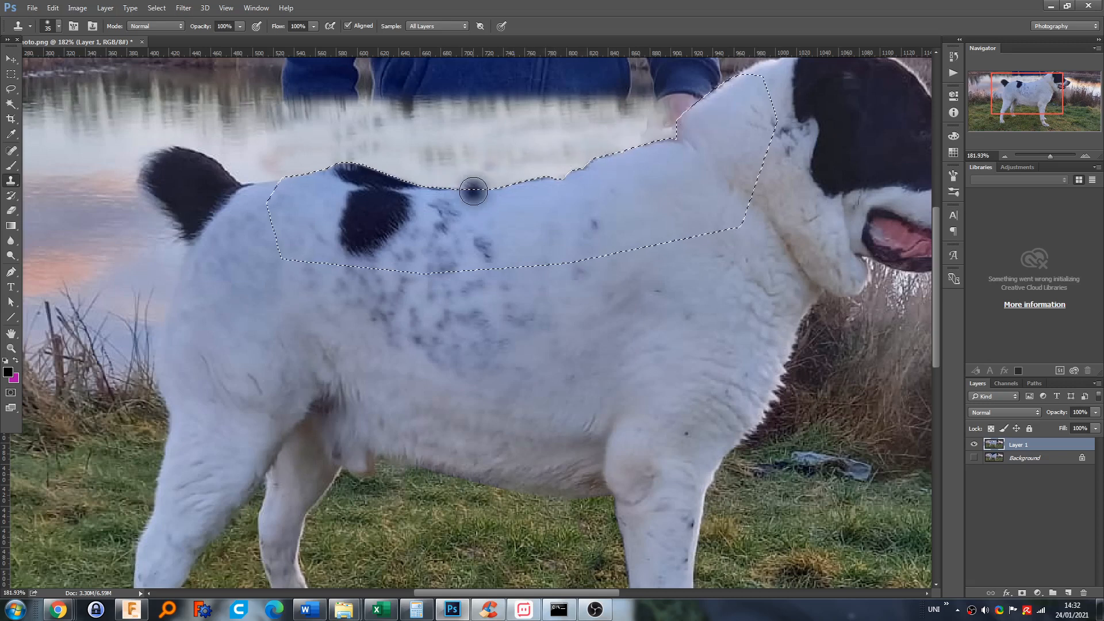
Clone water and shoreline reflections over the lower jacket and the person's hand beside the dog's neck
scroll(518, 174, "down", 3)
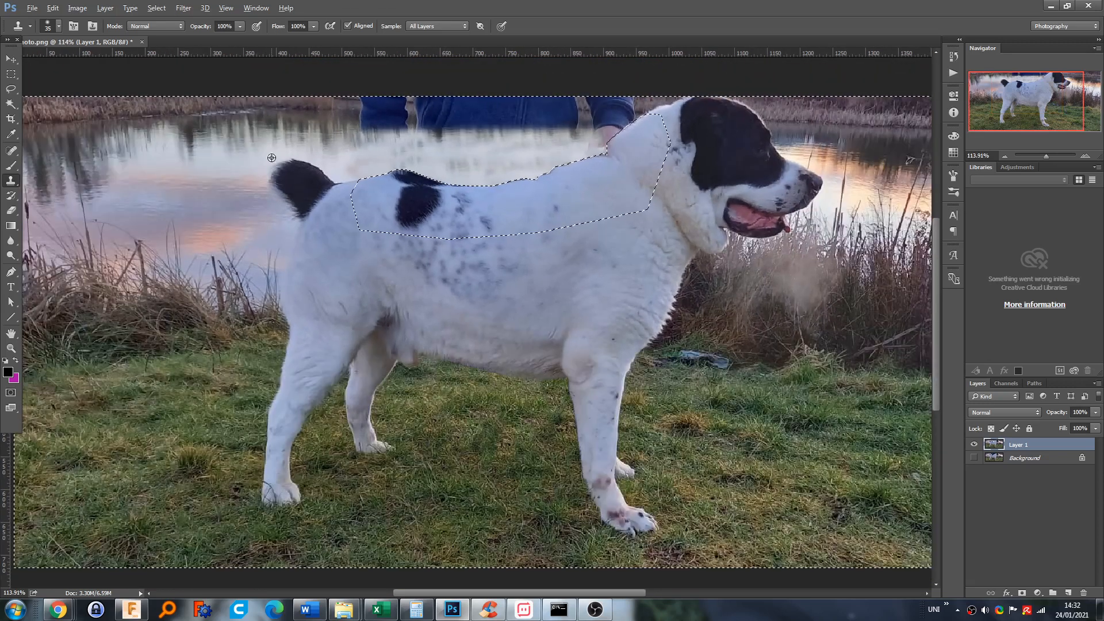
mouse_move(406, 163)
left_mouse_down()
mouse_move(412, 179)
mouse_move(421, 173)
mouse_move(394, 160)
mouse_move(404, 150)
left_mouse_up()
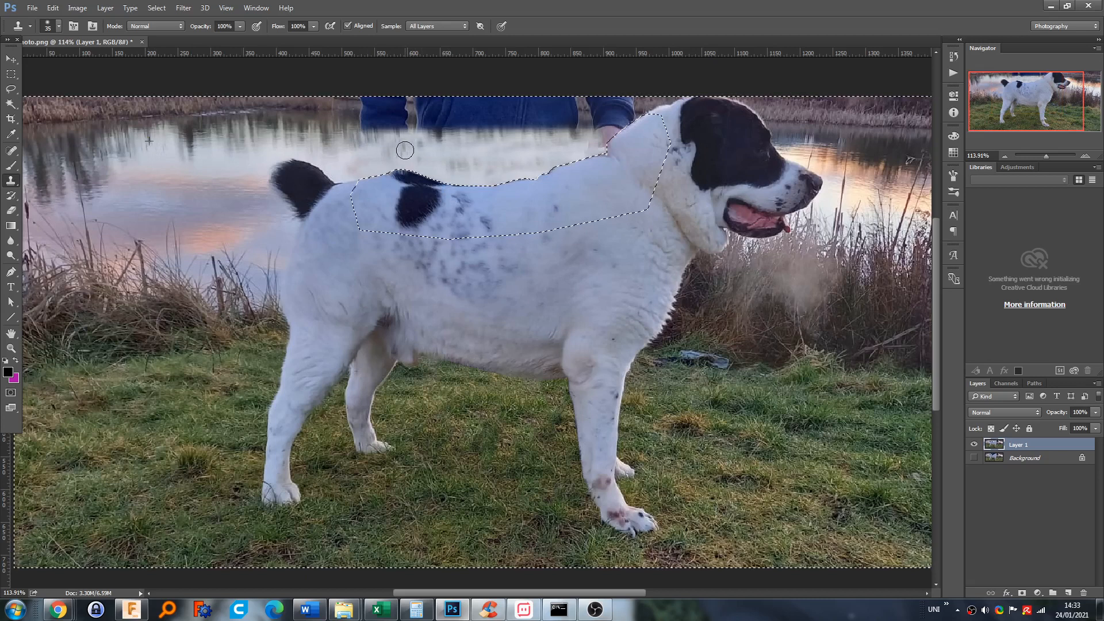
scroll(613, 178, "up", 3)
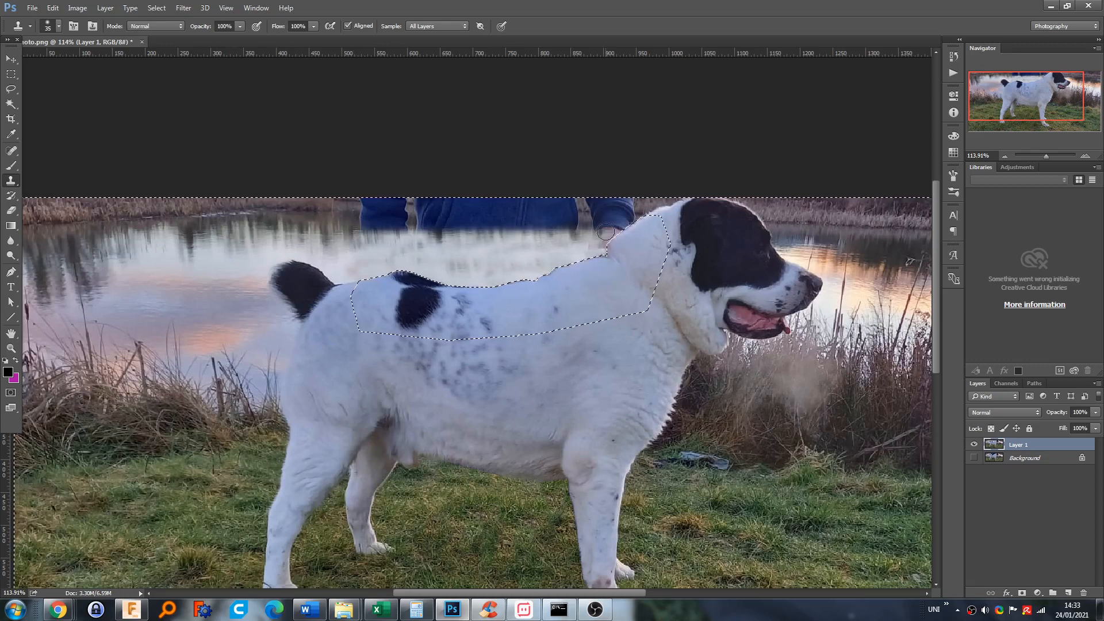
left_click_drag(606, 232, 631, 226)
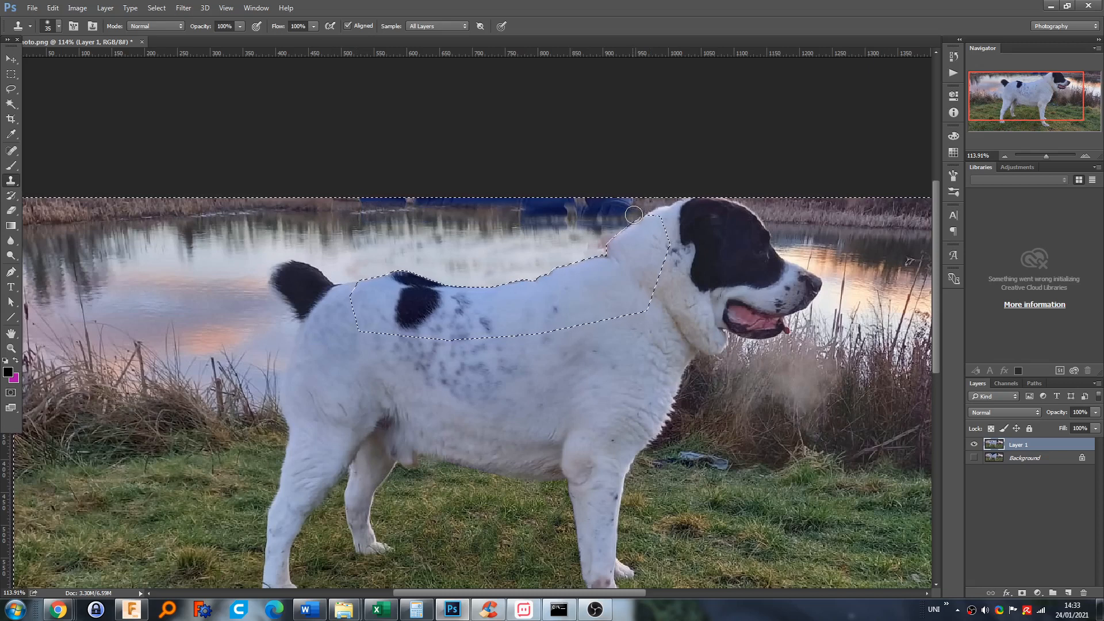
Clone the far bank and its dark reflections over the last blue jacket patches and blend the waterline behind the dog
scroll(630, 215, "up", 1)
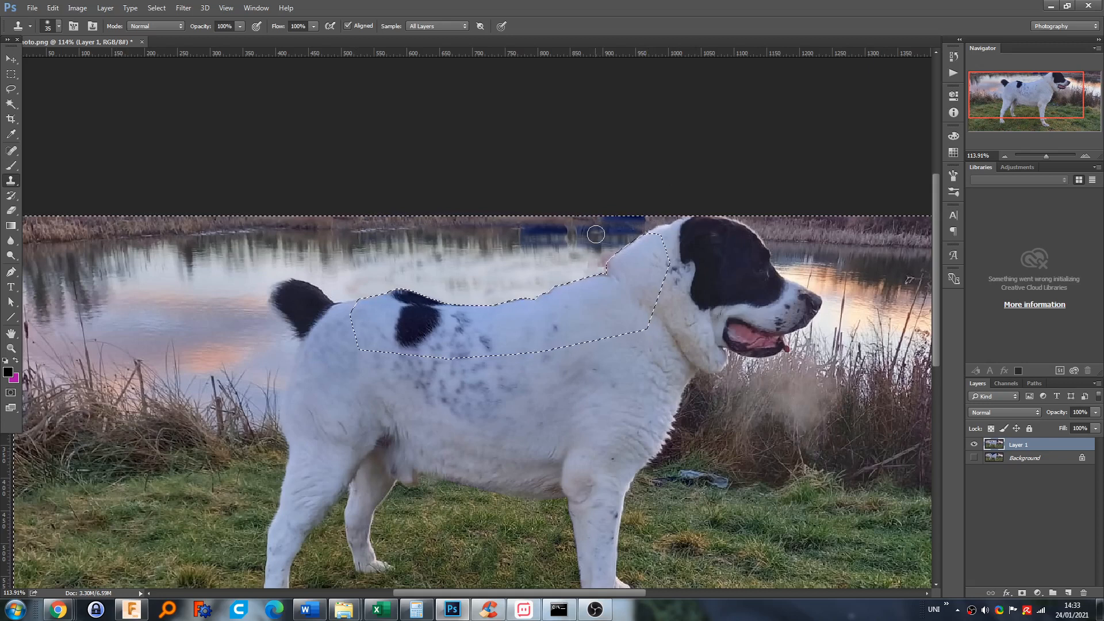
scroll(660, 236, "up", 3)
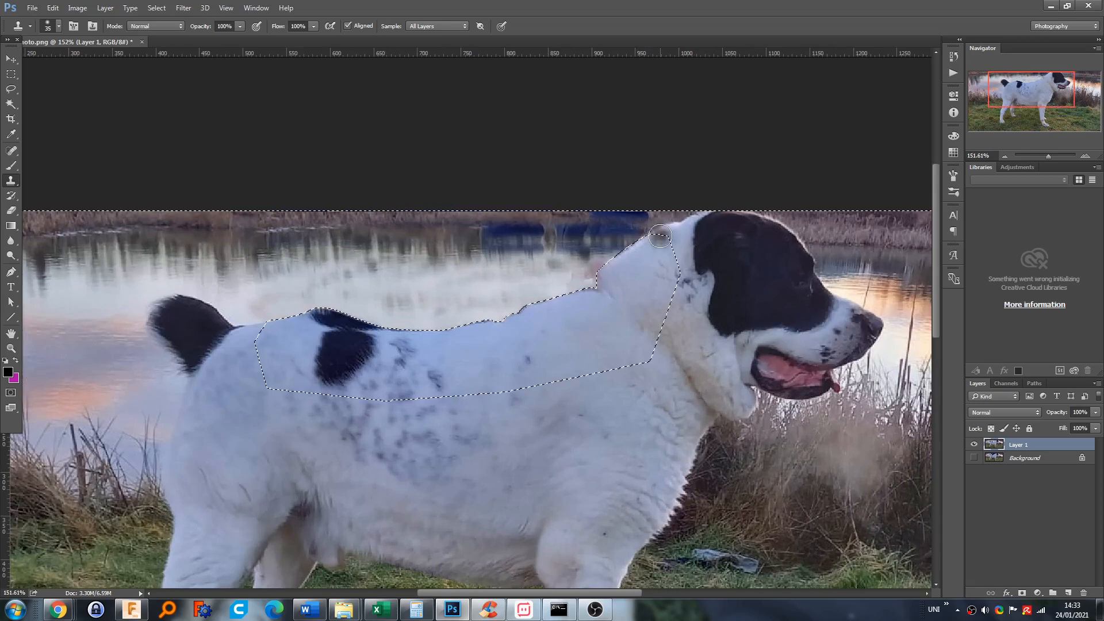
scroll(650, 268, "up", 1)
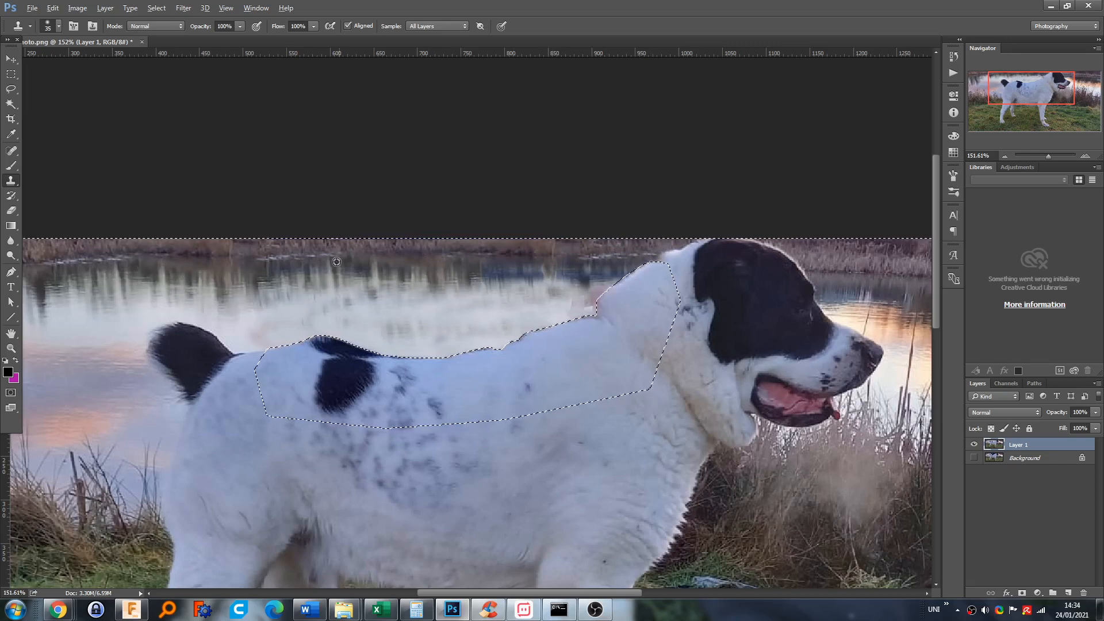
left_click(434, 268, "alt")
left_click_drag(484, 273, 548, 274)
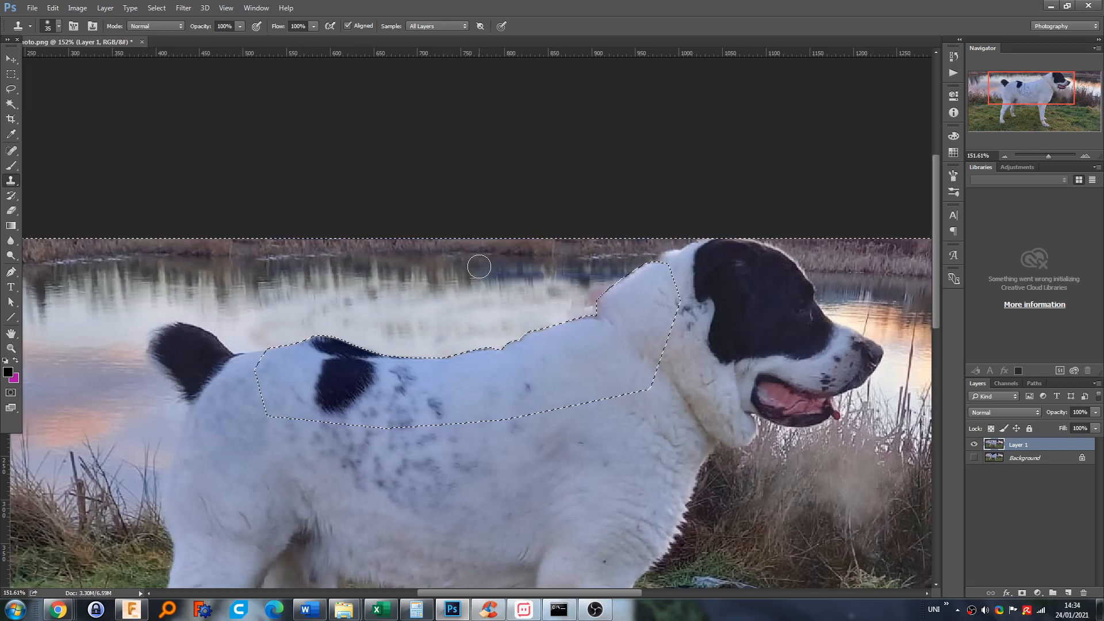
Clone lake water and tree reflections over the uneven water between the far bank and the dog's back
left_click(290, 269, "alt")
mouse_move(483, 264)
left_mouse_down()
mouse_move(523, 269)
mouse_move(494, 277)
mouse_move(593, 277)
mouse_move(569, 306)
mouse_move(594, 305)
mouse_move(574, 316)
mouse_move(619, 275)
mouse_move(641, 272)
mouse_move(530, 299)
mouse_move(448, 339)
mouse_move(424, 341)
left_mouse_up()
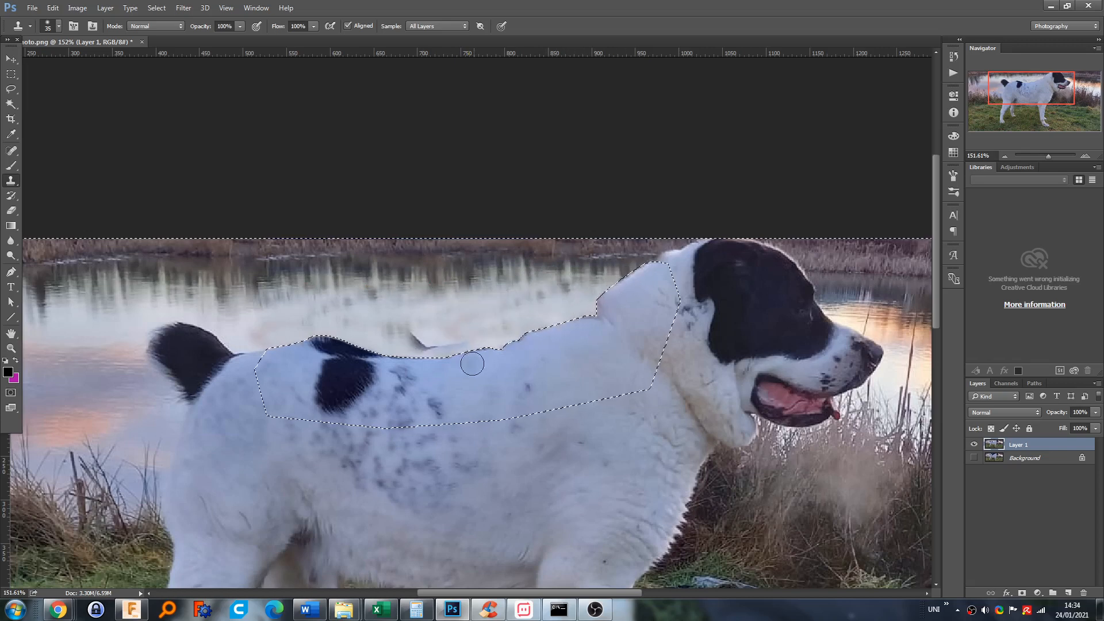
left_click(461, 298, "alt")
mouse_move(402, 320)
left_mouse_down()
mouse_move(421, 344)
mouse_move(512, 353)
left_mouse_up()
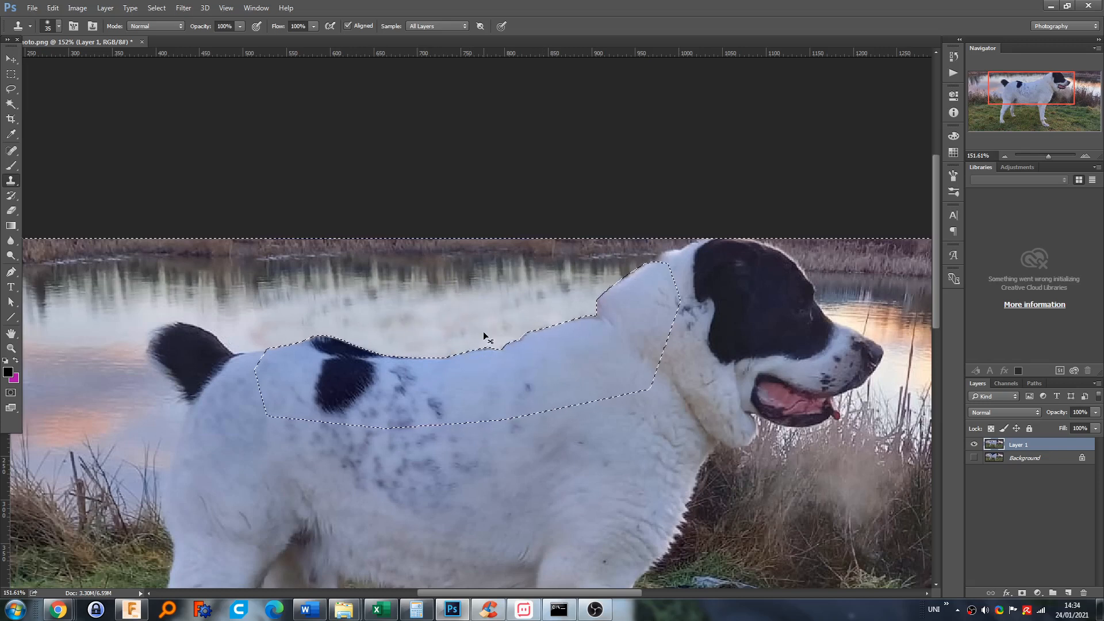
scroll(201, 335, "down", 2)
scroll(202, 335, "up", 2)
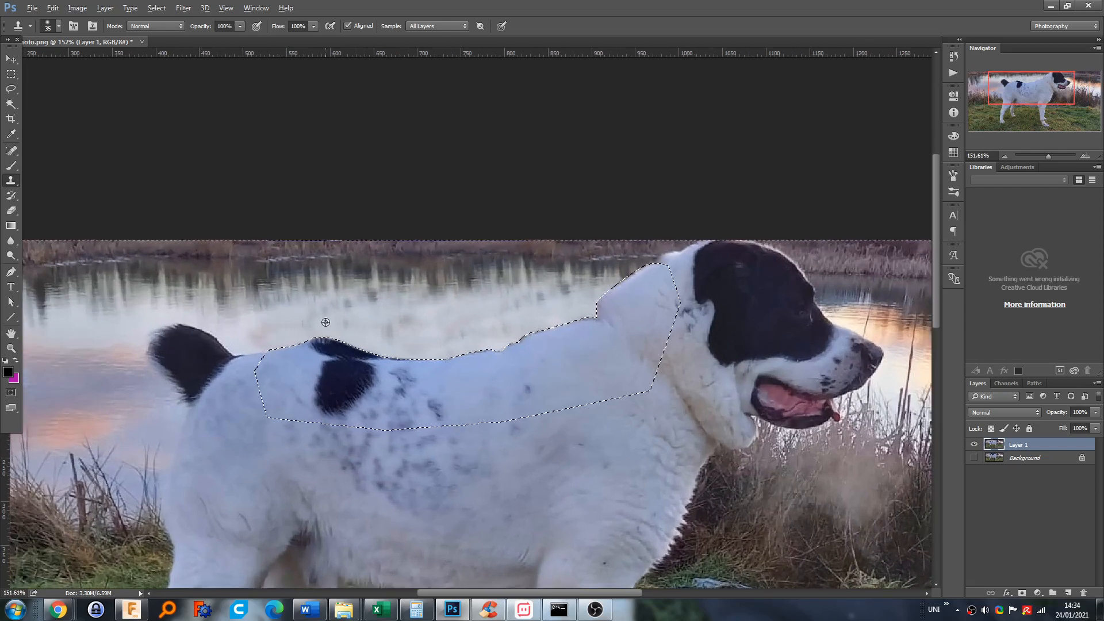
Clone far-bank reeds along the photo's upper edge just behind the dog's neck
key("alt")
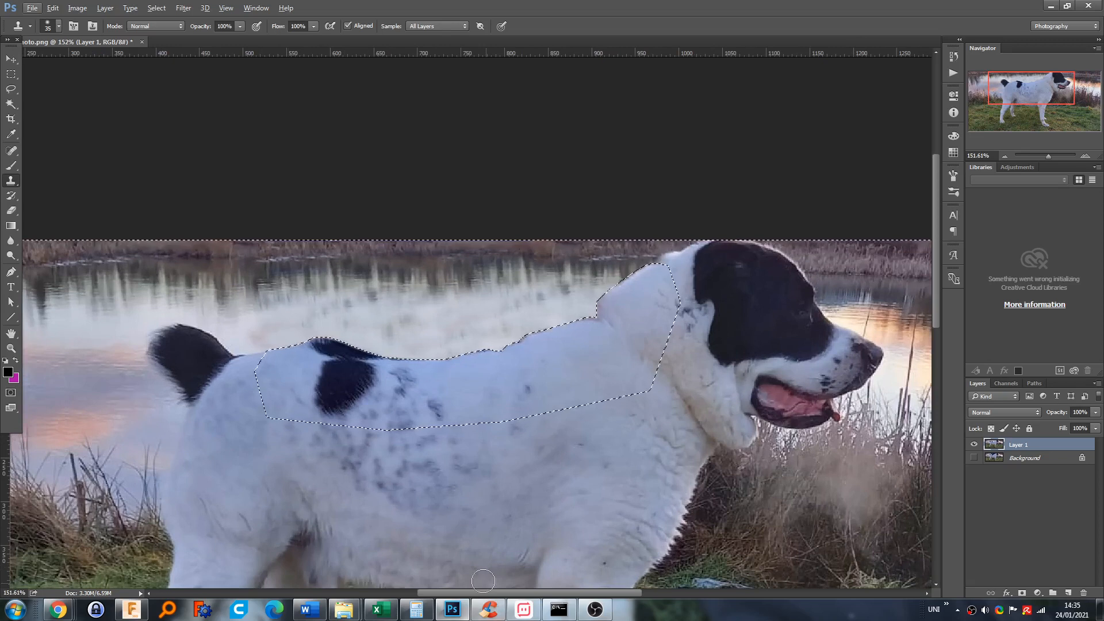
left_click_drag(462, 592, 449, 593)
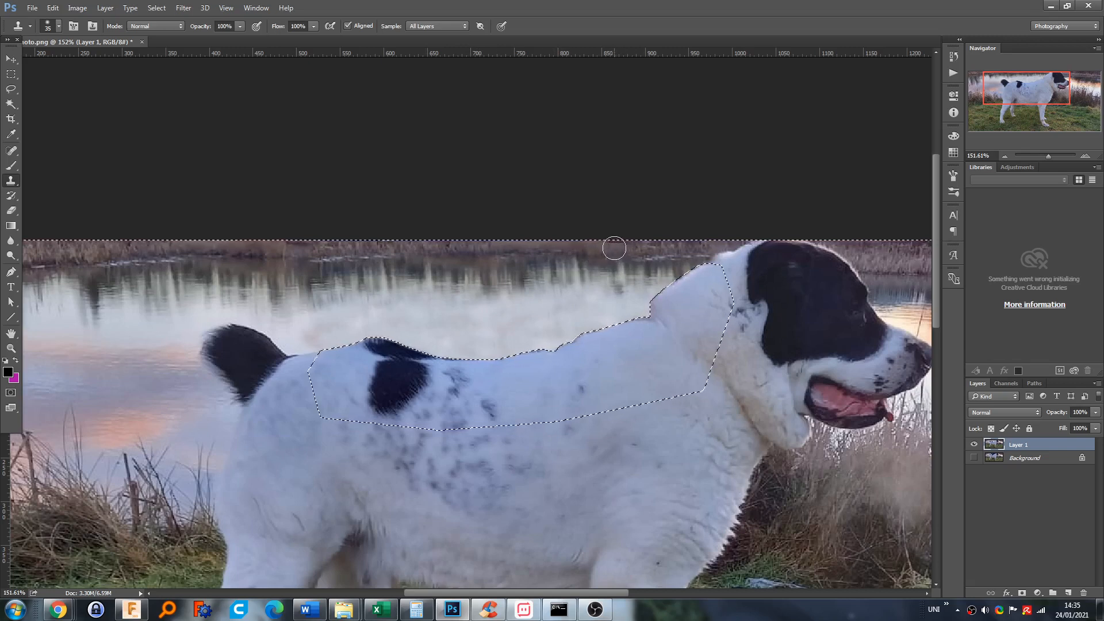
left_click_drag(616, 248, 661, 236)
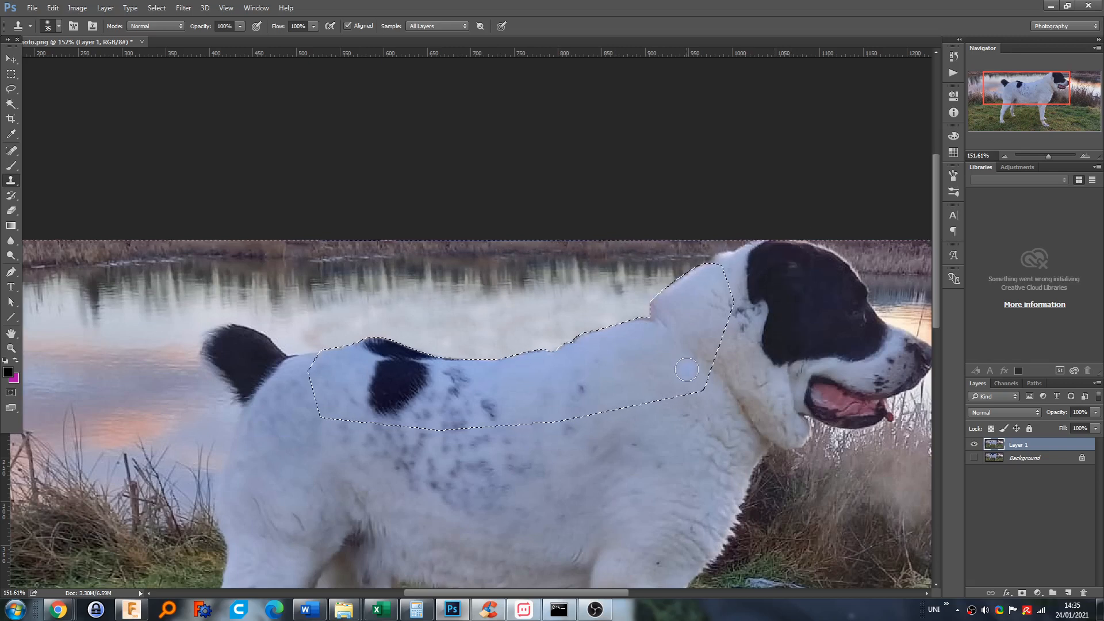
Clear the selection to review the retouched lake, and restore the selection that excludes the dog's back and neck
key("ctrl+d")
scroll(633, 392, "down", 12)
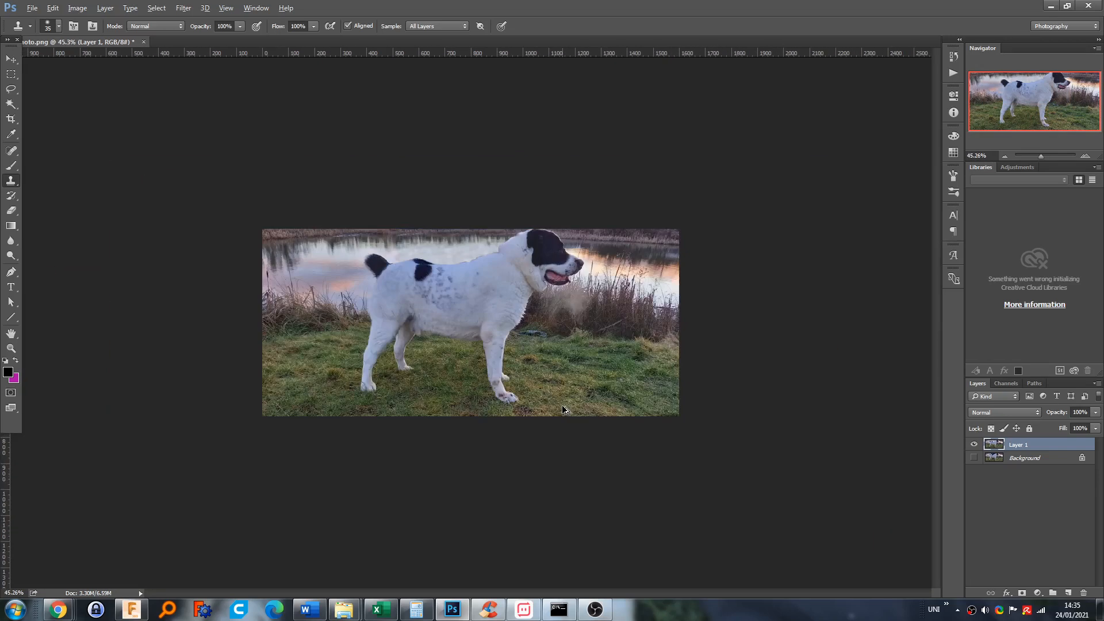
scroll(484, 259, "up", 6)
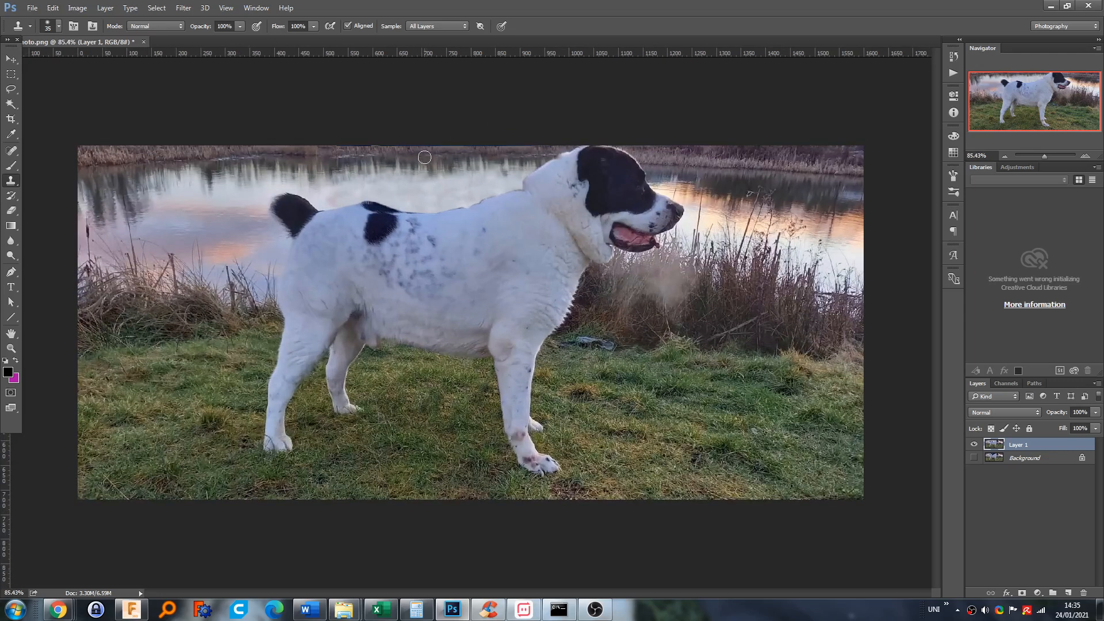
key("ctrl+shift+d")
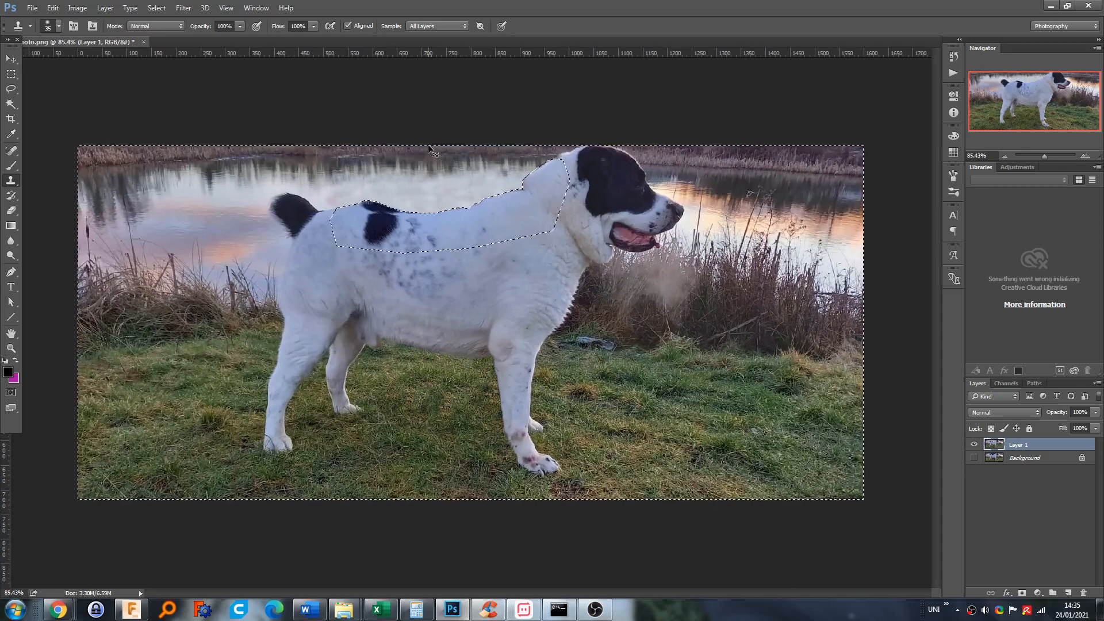
scroll(315, 178, "up", 5)
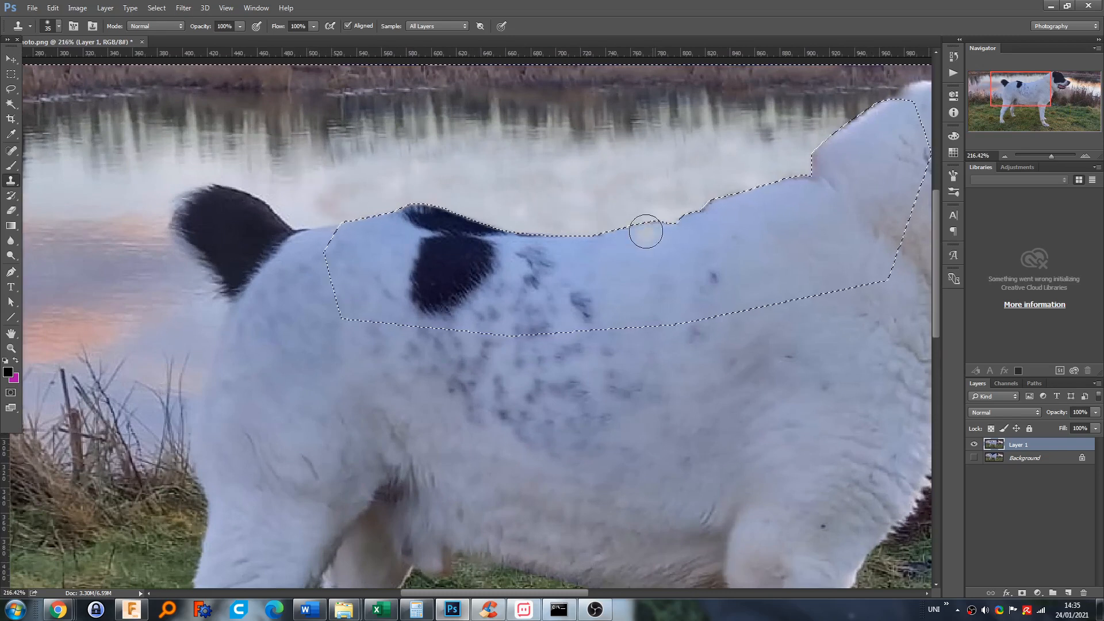
scroll(636, 229, "down", 5)
key("ctrl+shift+i")
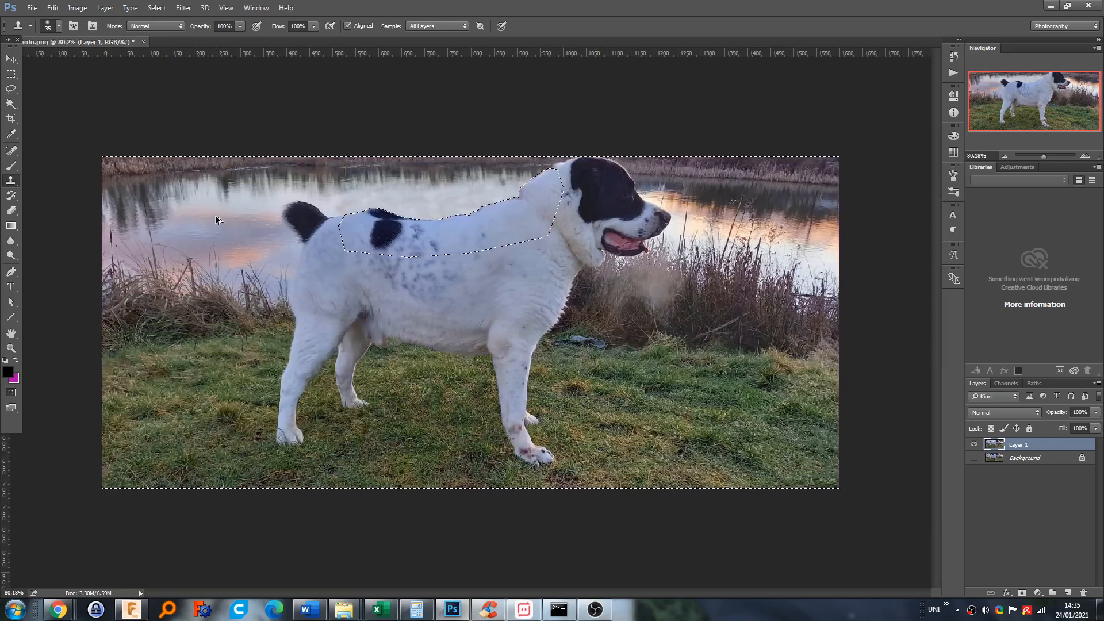
Switch to the Patch tool, save the current selection as a new channel named "dog neck", and deselect
left_click(8, 152)
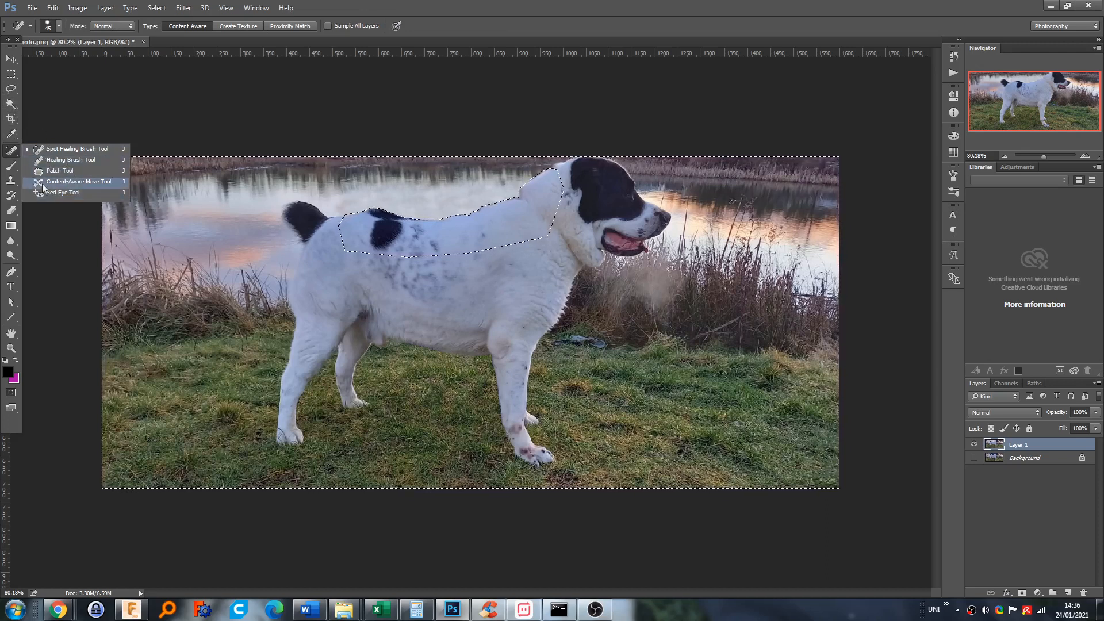
left_click(58, 171)
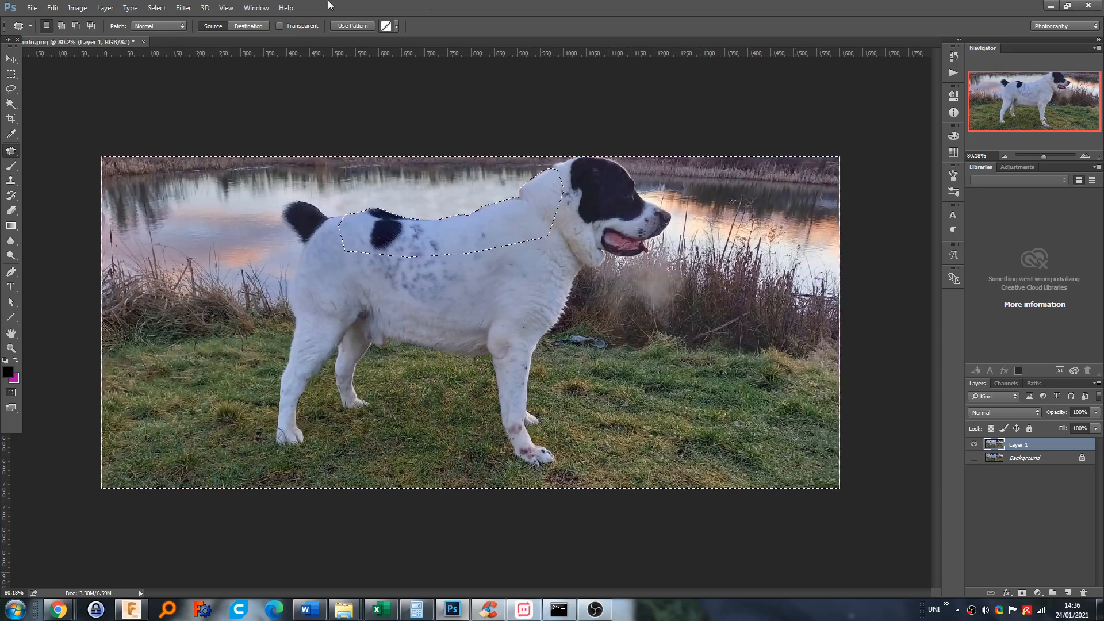
left_click(183, 8)
mouse_move(216, 14)
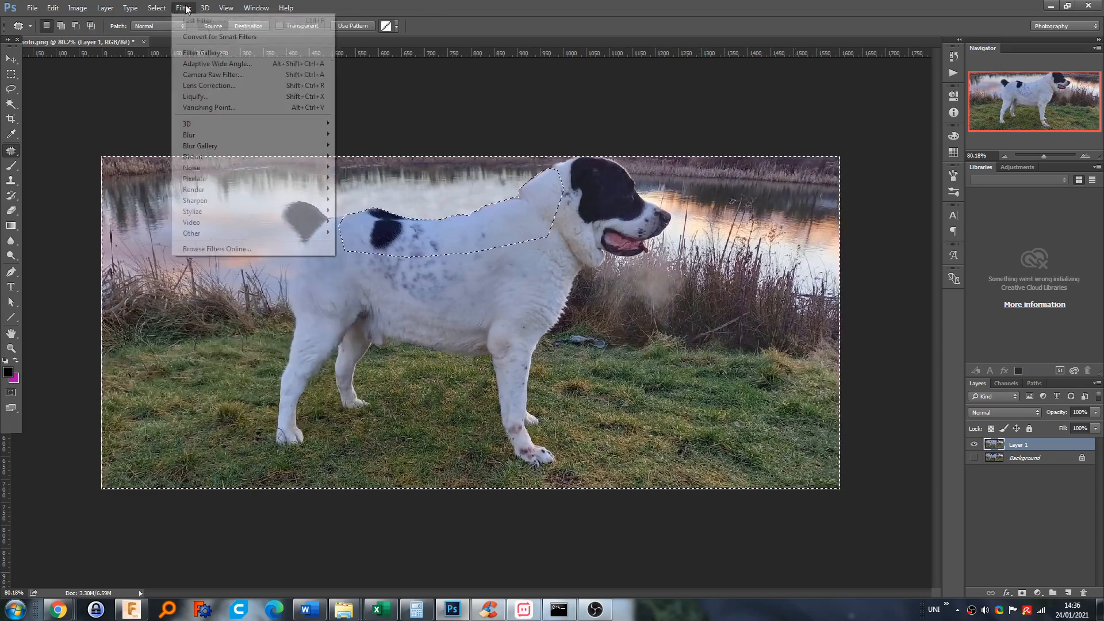
mouse_move(157, 8)
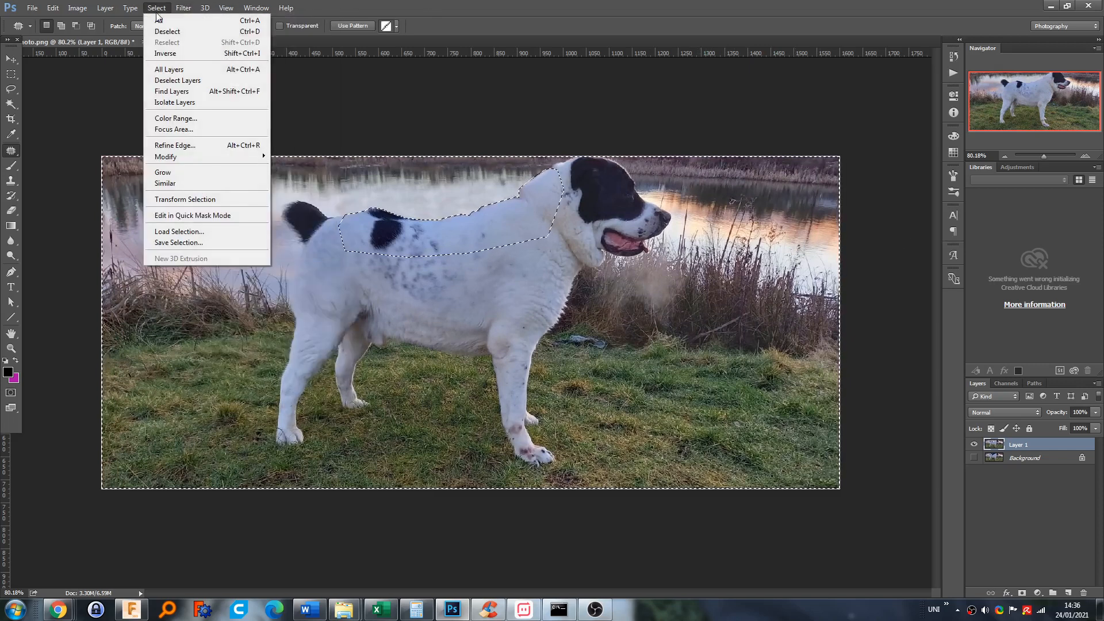
left_click(193, 242)
type("fog")
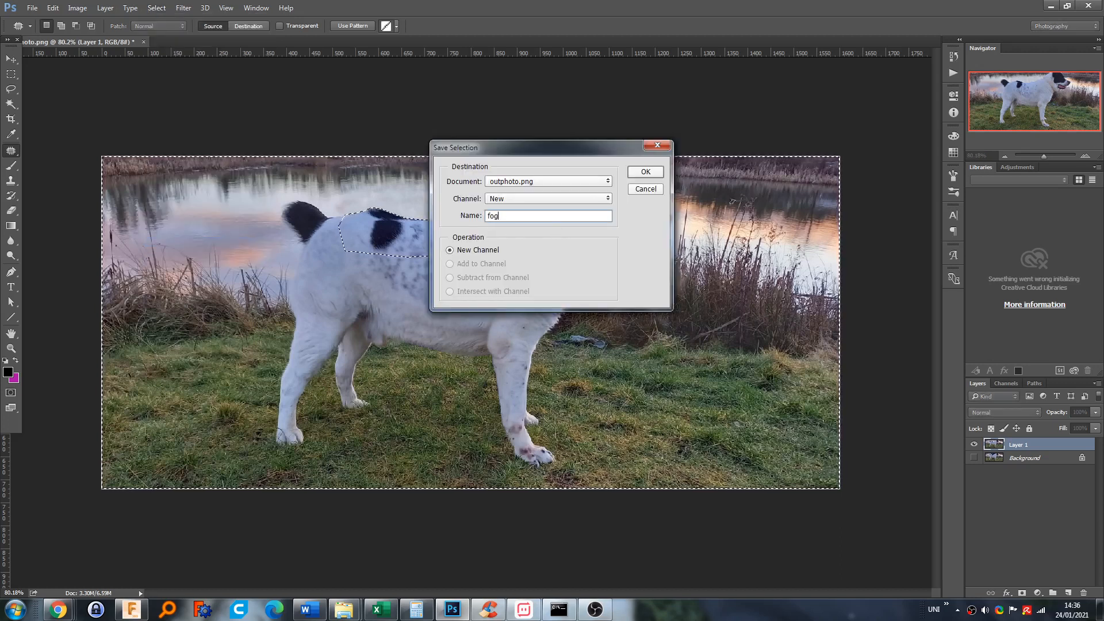
key("BackSpace")
key("BackSpace")
key("BackSpace")
key("BackSpace")
type("dog neck")
key("Return")
key("ctrl+d")
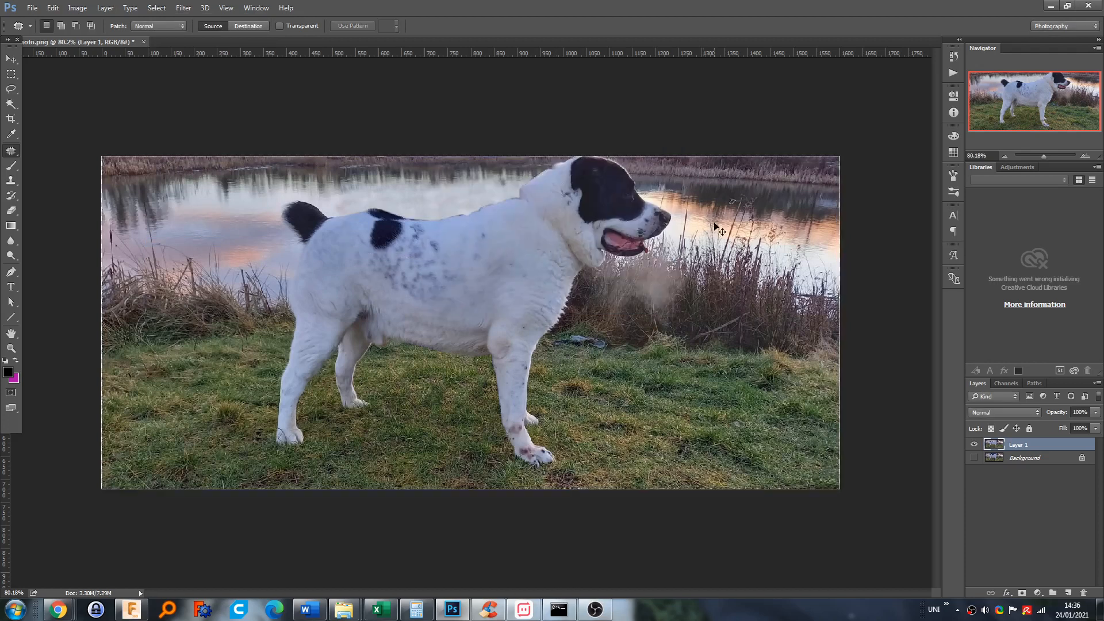
scroll(765, 222, "up", 4)
scroll(845, 196, "up", 1)
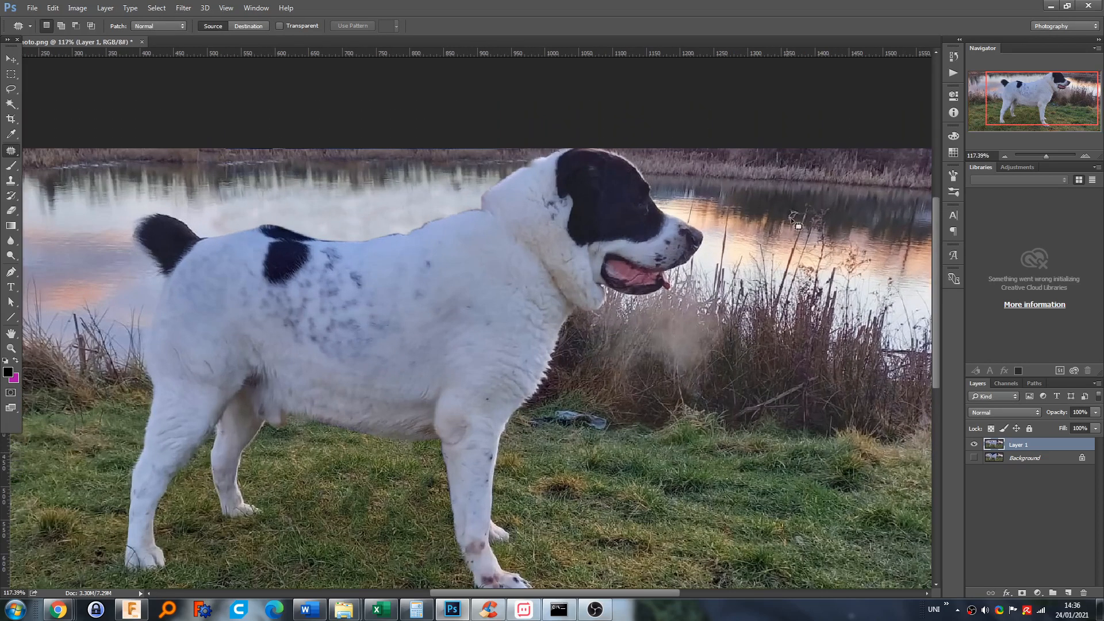
mouse_move(727, 242)
left_mouse_down()
mouse_move(884, 280)
mouse_move(943, 263)
mouse_move(875, 223)
mouse_move(779, 200)
left_mouse_up()
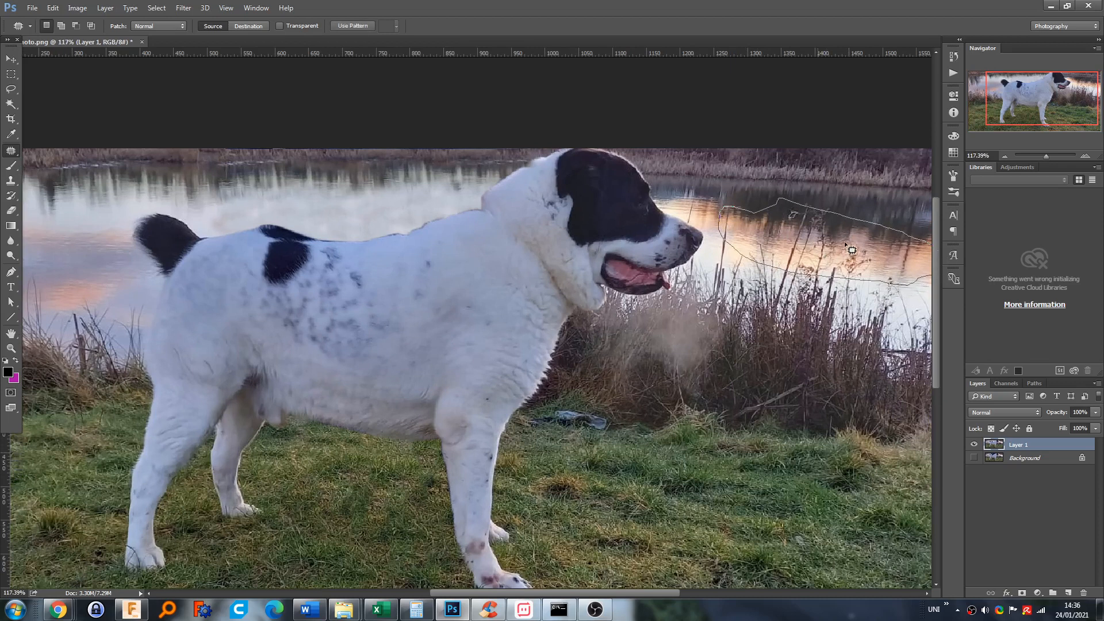
key("ctrl+d")
Outline the blotchy water above the dog's back and try Normal-mode patches from the lake in front of and behind the dog
left_click_drag(217, 192, 211, 231)
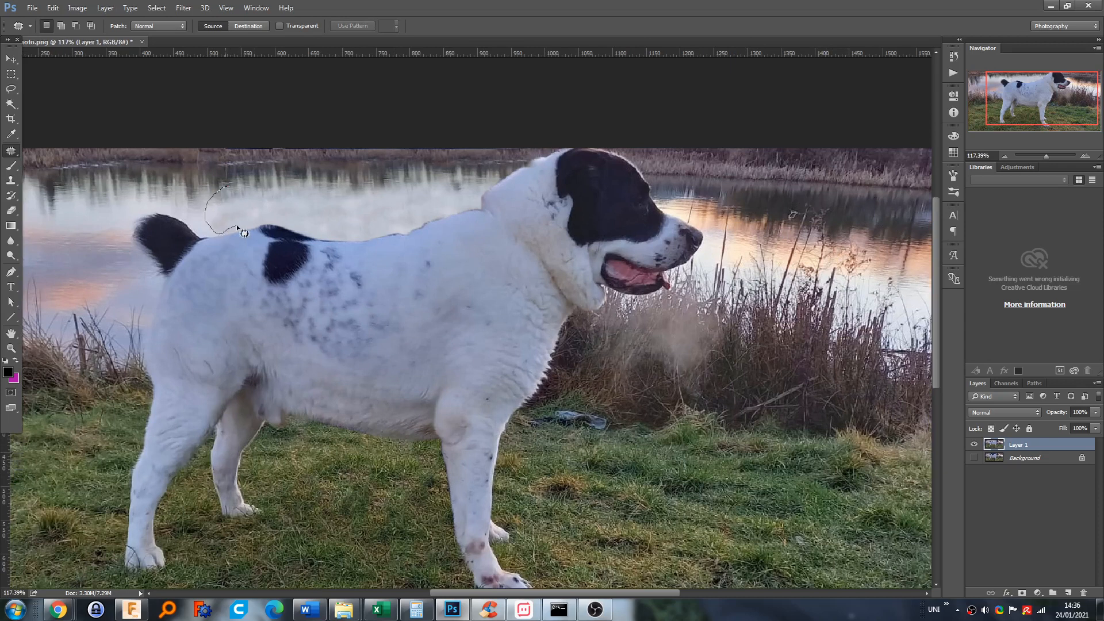
left_click_drag(288, 230, 334, 243)
mouse_move(455, 201)
left_mouse_down()
mouse_move(433, 189)
mouse_move(220, 190)
left_mouse_up()
left_click_drag(281, 211, 778, 233)
scroll(269, 261, "down", 3)
left_click_drag(428, 217, 210, 216)
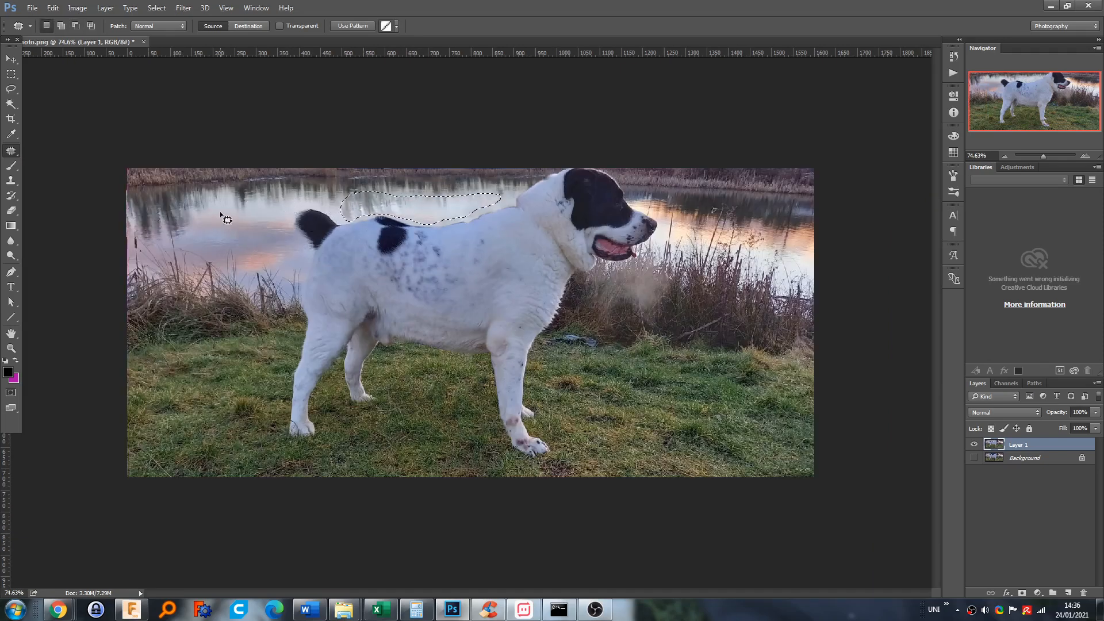
key("ctrl+d")
key("ctrl+z")
Try Content-Aware patches on the outlined water using lake areas on both sides of the dog, and clear the selection
left_click(151, 27)
left_click(156, 44)
left_click_drag(451, 205, 230, 236)
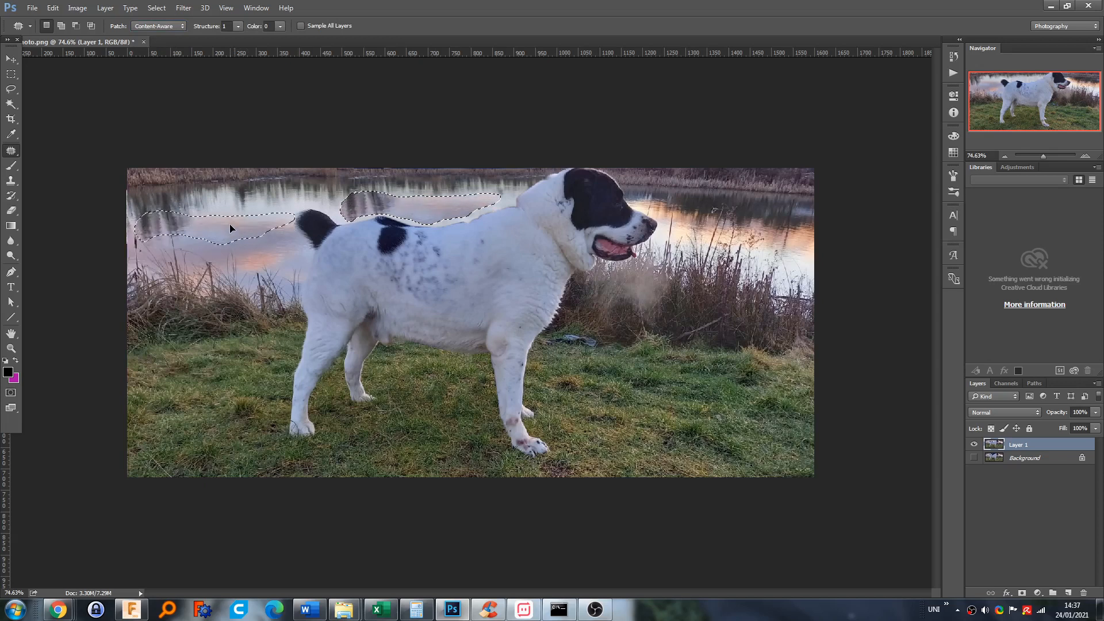
left_click_drag(444, 213, 260, 209)
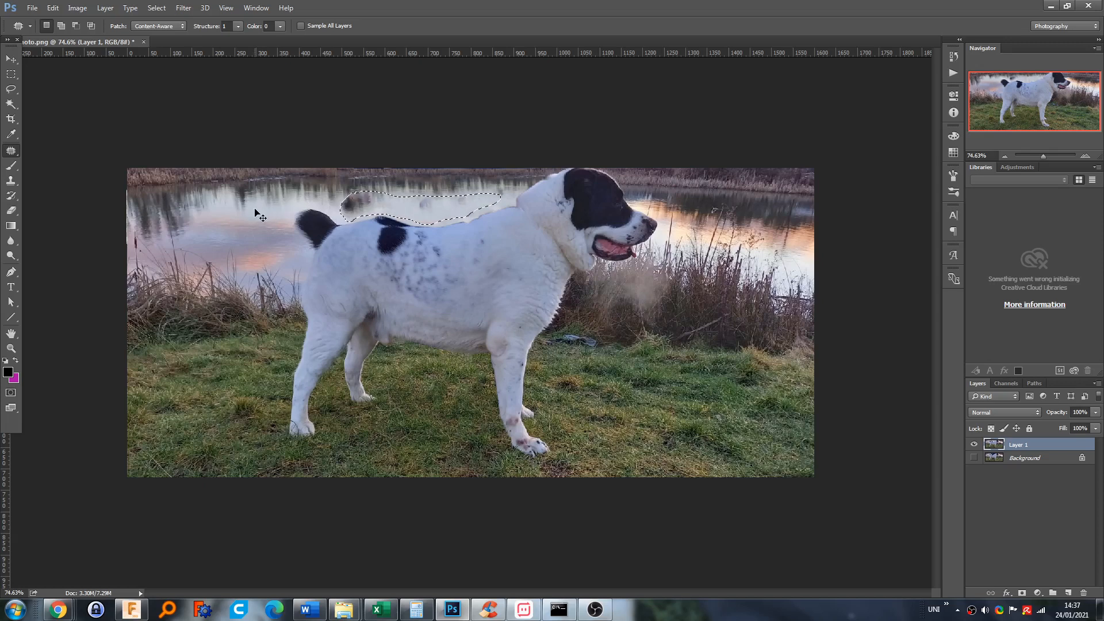
left_click_drag(430, 215, 758, 229)
key("ctrl+d")
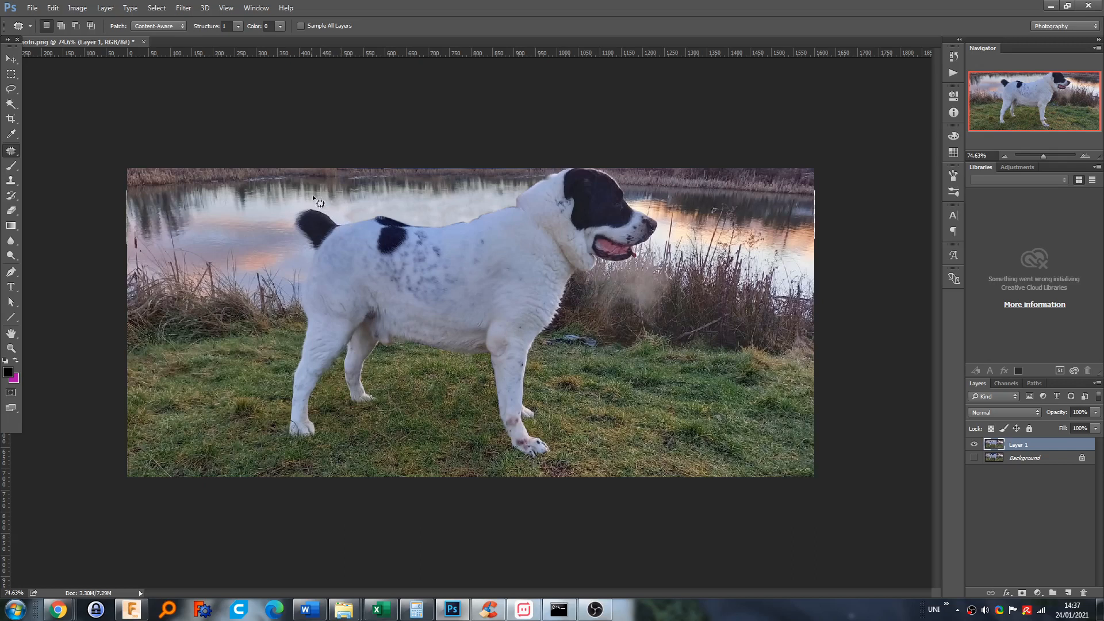
Return to the Clone Stamp and clone reeds over the flawed upper edge of the far bank above the dog's rump
scroll(247, 184, "up", 2)
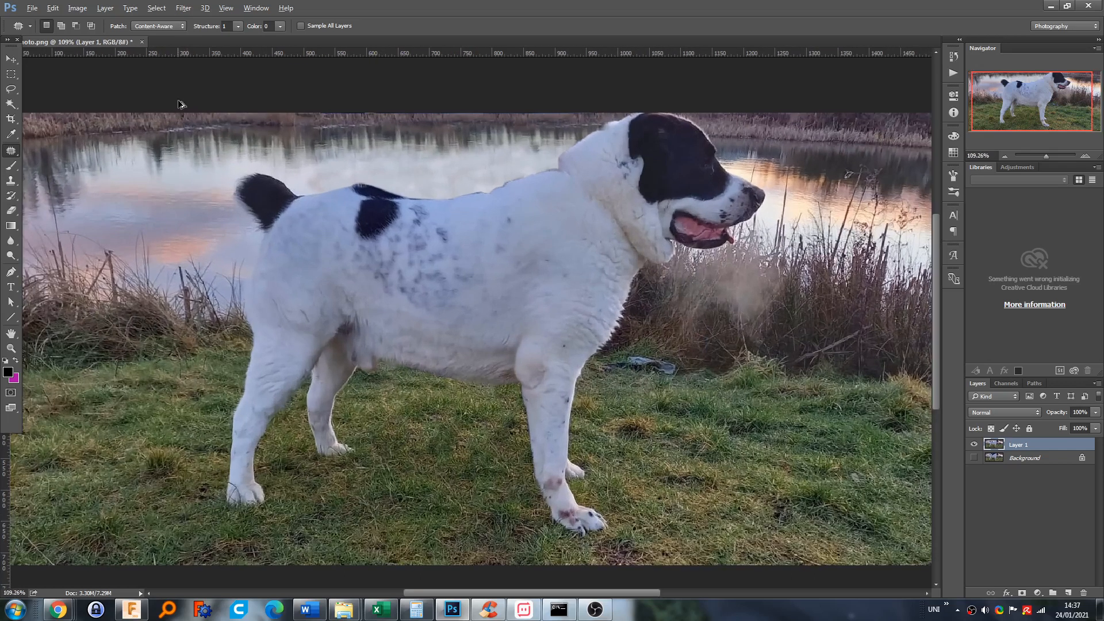
scroll(291, 111, "up", 2)
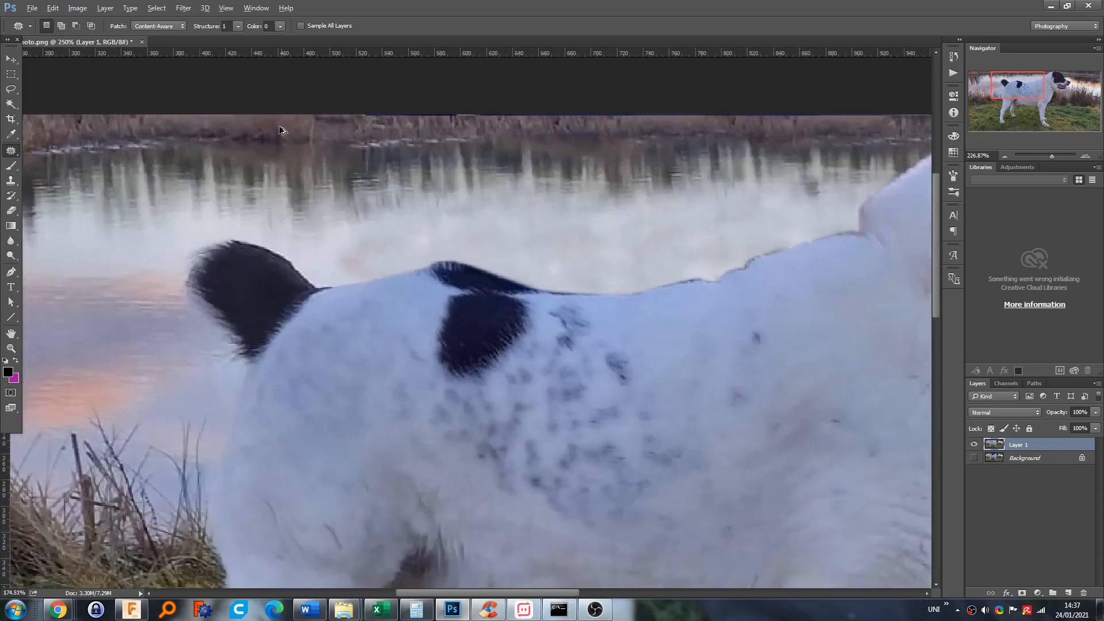
scroll(430, 126, "down", 1)
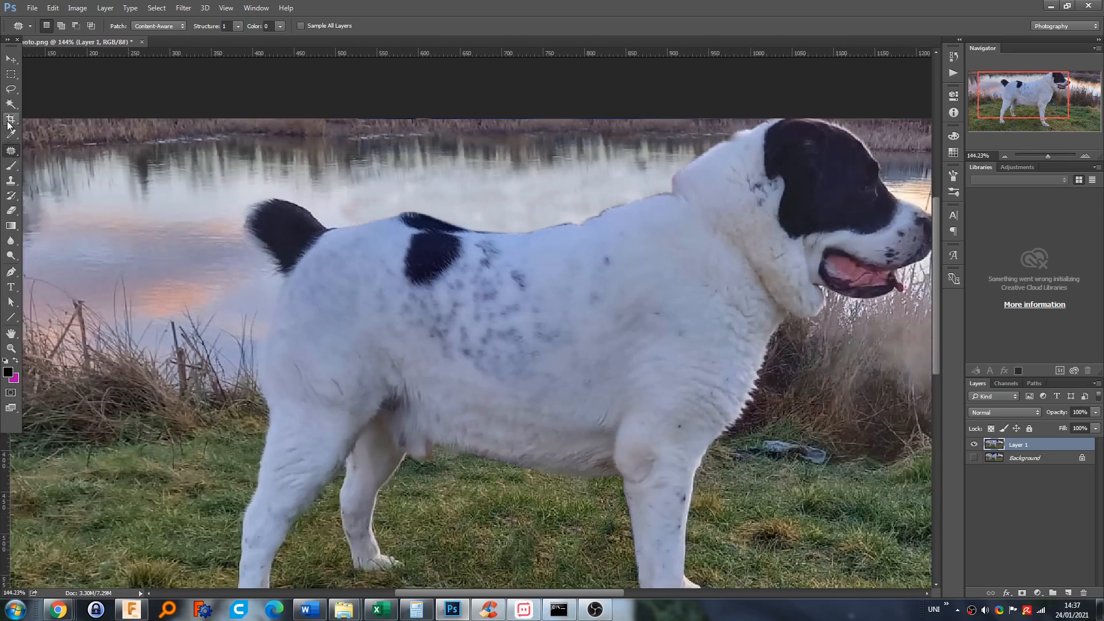
right_click(11, 150)
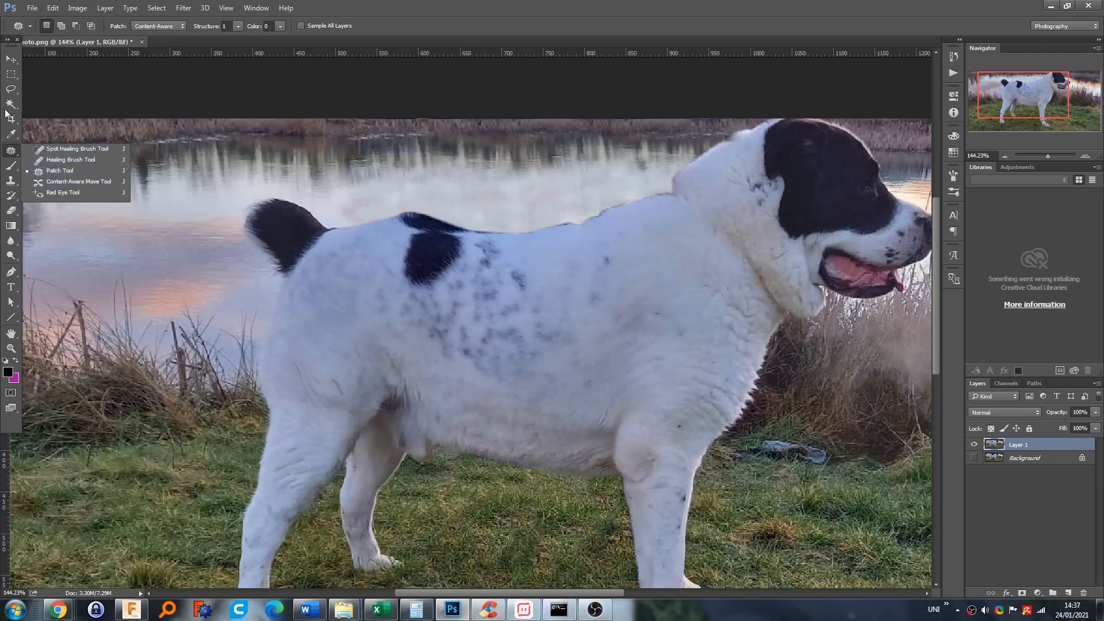
left_click(12, 181)
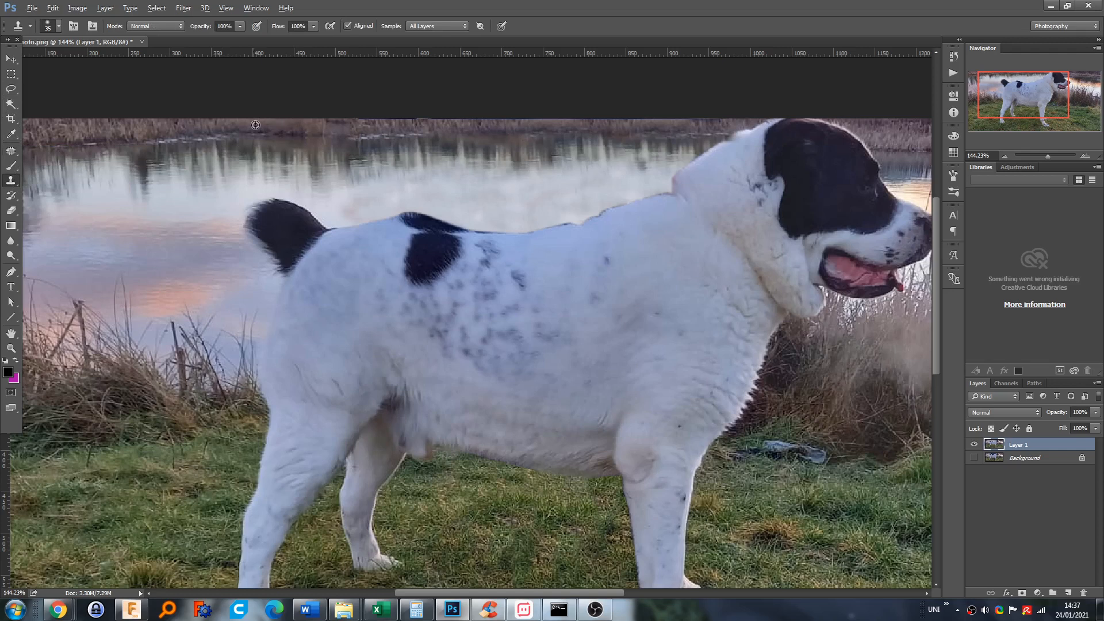
left_click(372, 126)
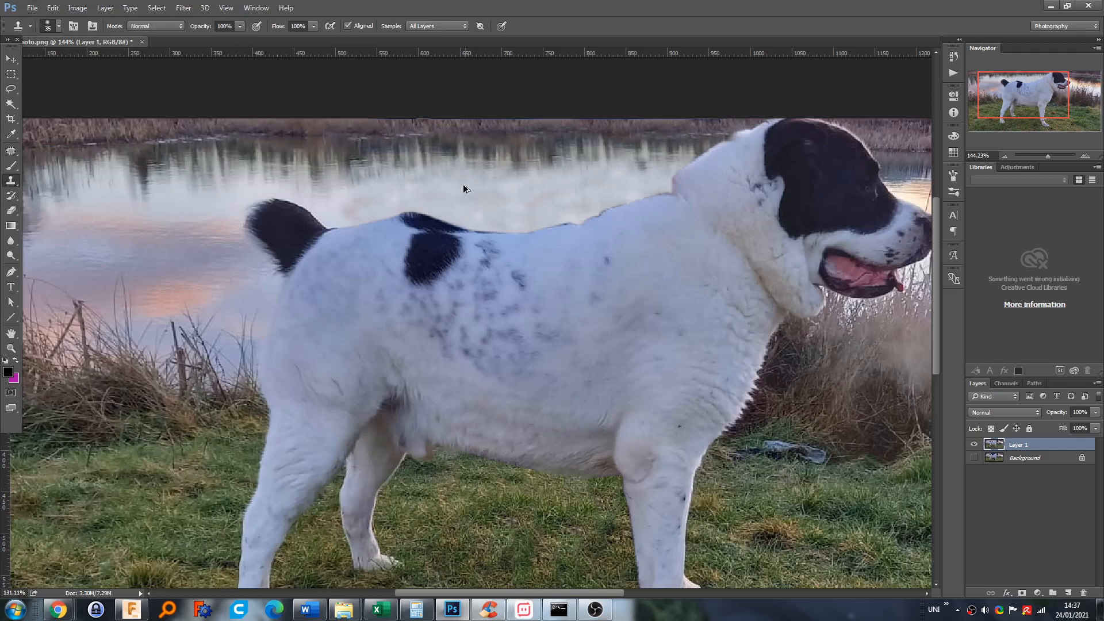
Set the Clone Stamp brush to 10 px with 26% hardness and clone lake water over the dark fringe along the middle of the dog's back
scroll(464, 185, "down", 2)
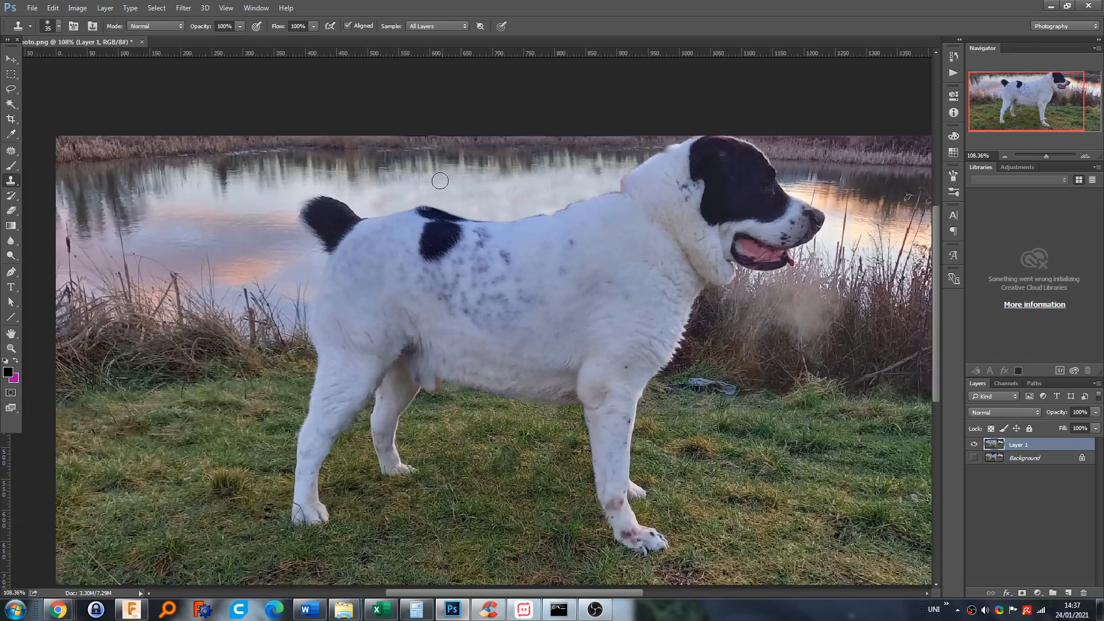
scroll(543, 201, "up", 3)
right_click(507, 206)
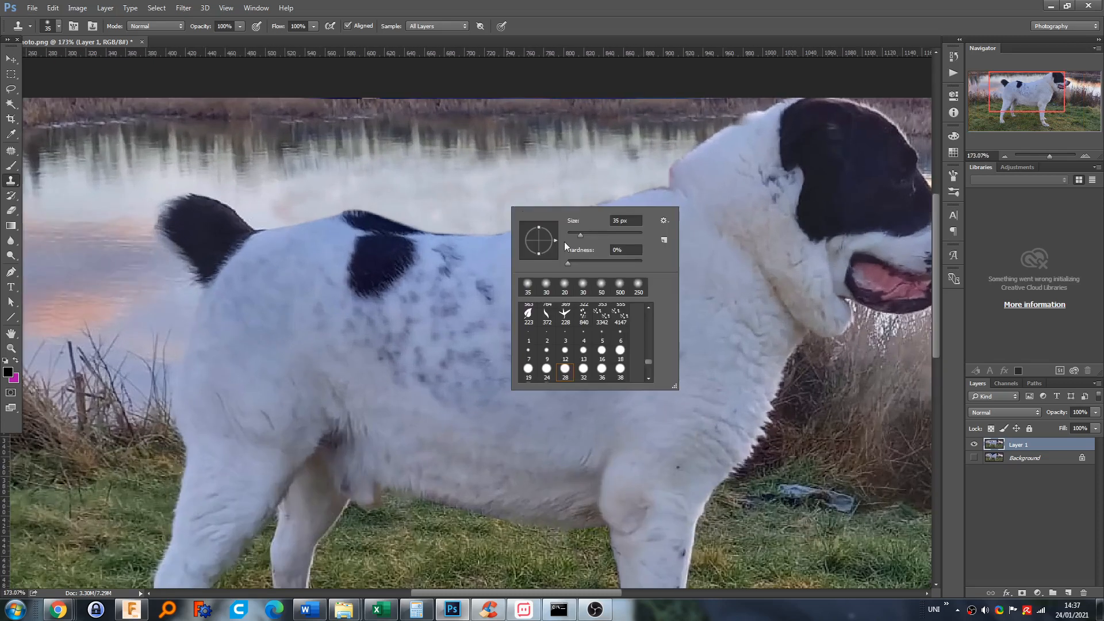
mouse_move(574, 262)
left_mouse_down()
mouse_move(598, 261)
mouse_move(569, 262)
mouse_move(588, 263)
left_mouse_up()
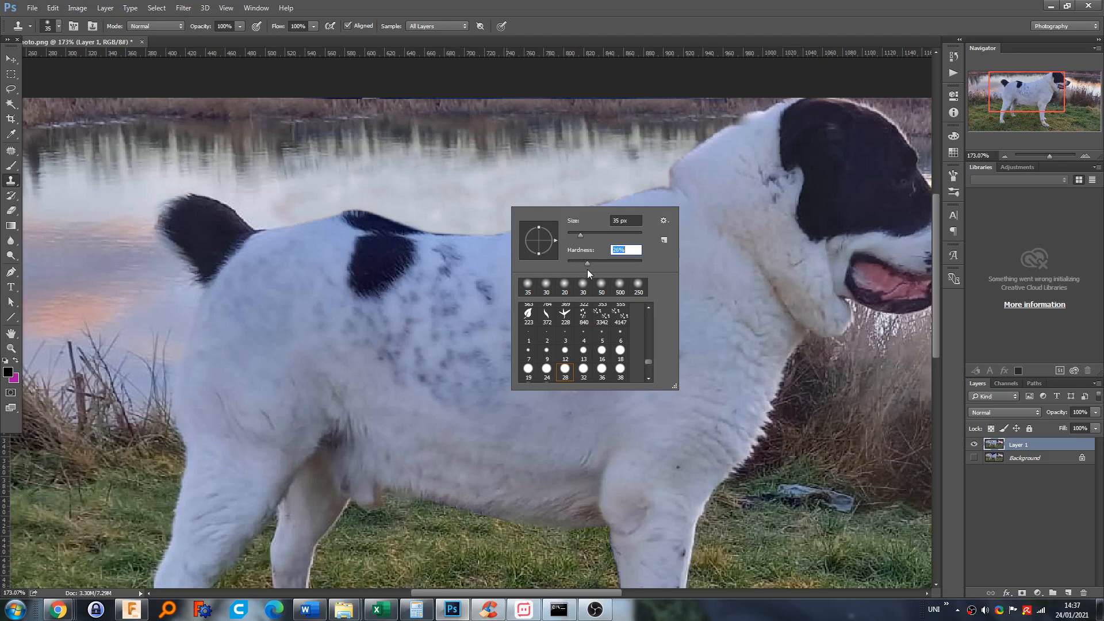
left_click(423, 213, "alt")
key("[")
key("[")
key("bracketleft")
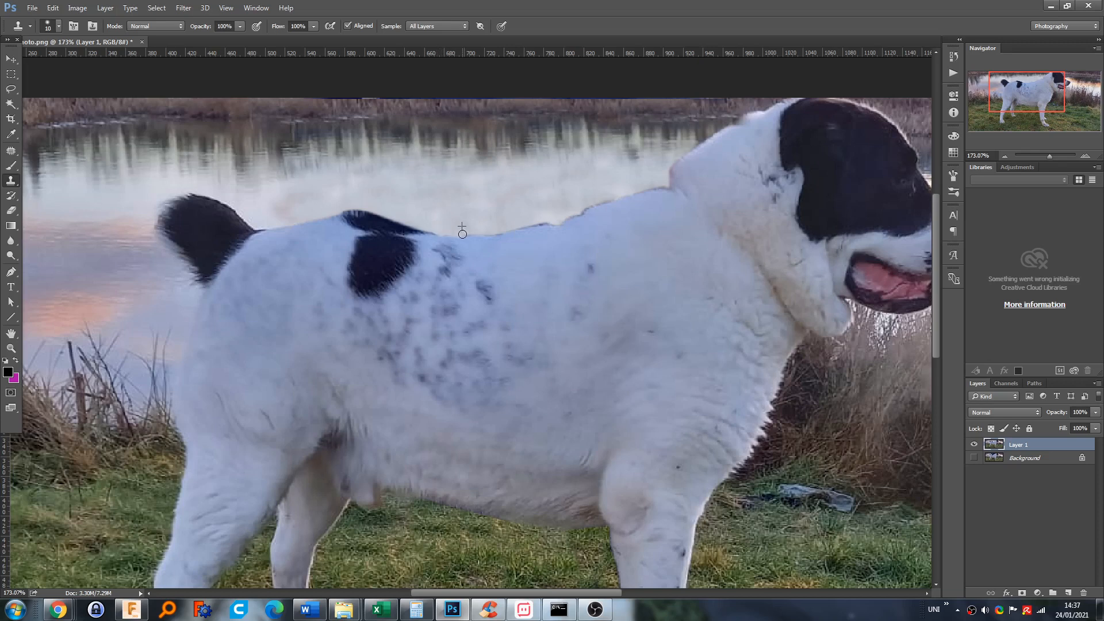
key("ctrl+z")
scroll(501, 217, "up", 2)
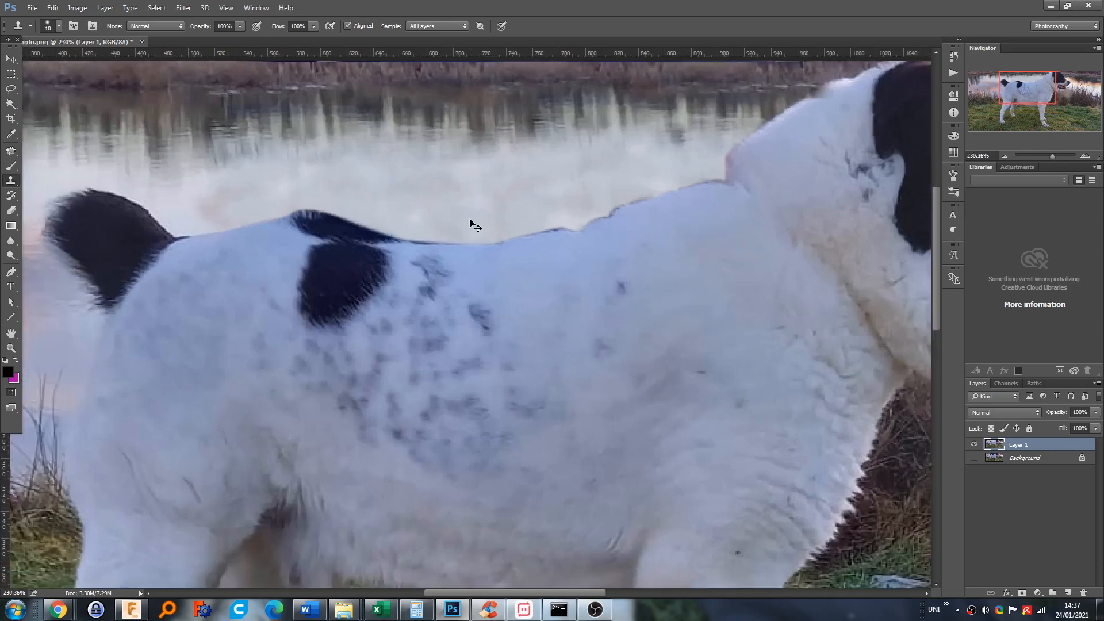
left_click_drag(413, 235, 427, 239)
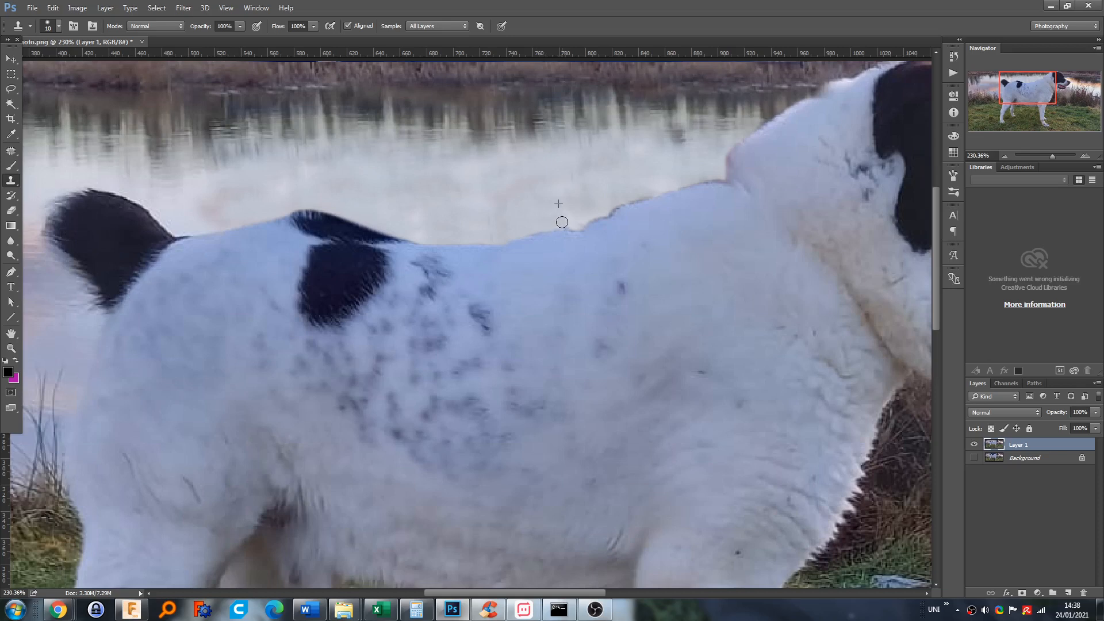
Clone lake water over the dark edge along the dog's shoulders, up to the base of the neck
left_click_drag(576, 592, 593, 592)
scroll(631, 201, "up", 3)
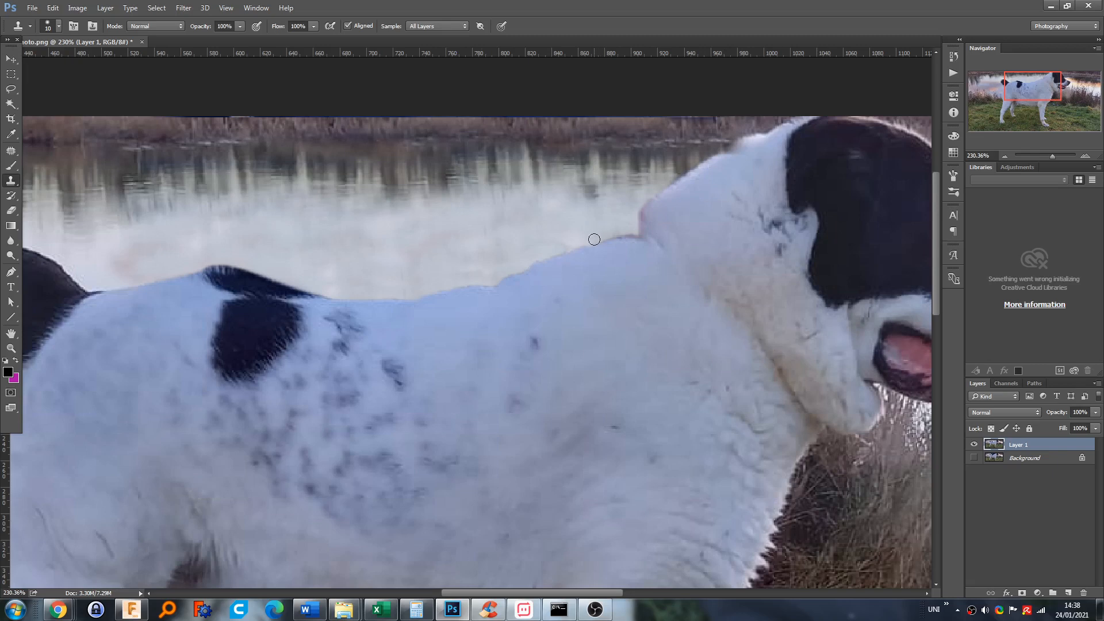
left_click_drag(574, 241, 599, 240)
left_click_drag(604, 234, 626, 233)
scroll(731, 219, "up", 5)
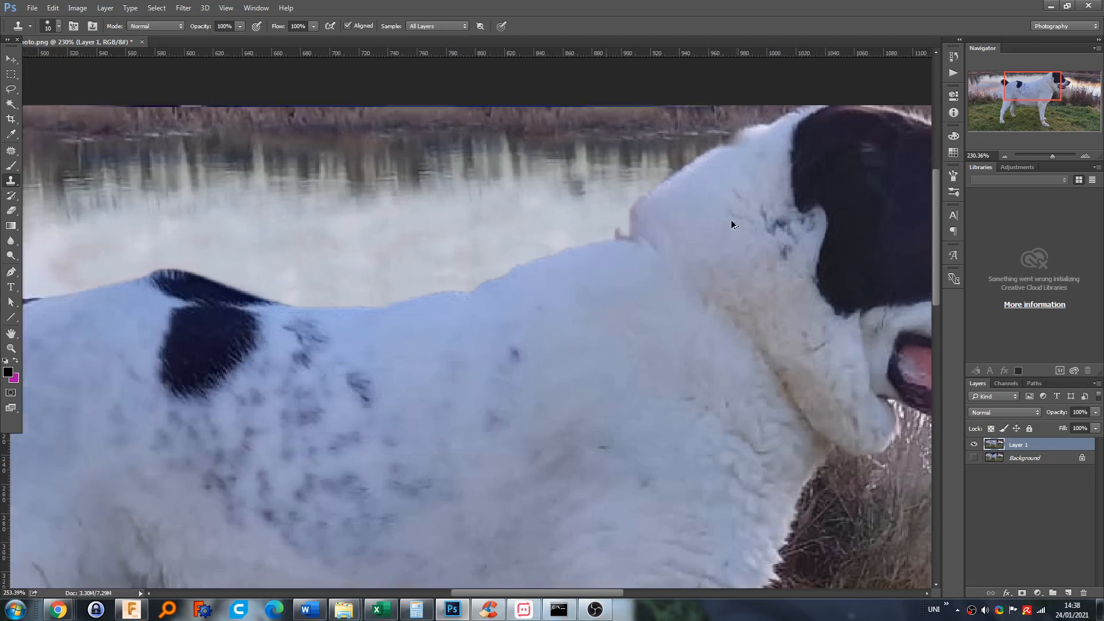
Sample clean lake water and clone it over the leftover fringe where the dog's back meets the neck
left_click(298, 182, "alt")
mouse_move(544, 170)
left_mouse_down()
mouse_move(510, 234)
mouse_move(481, 246)
mouse_move(499, 262)
mouse_move(478, 259)
mouse_move(509, 259)
mouse_move(516, 209)
mouse_move(518, 255)
left_mouse_up()
left_click(393, 203, "alt")
left_click(382, 173, "alt")
scroll(506, 251, "down", 3)
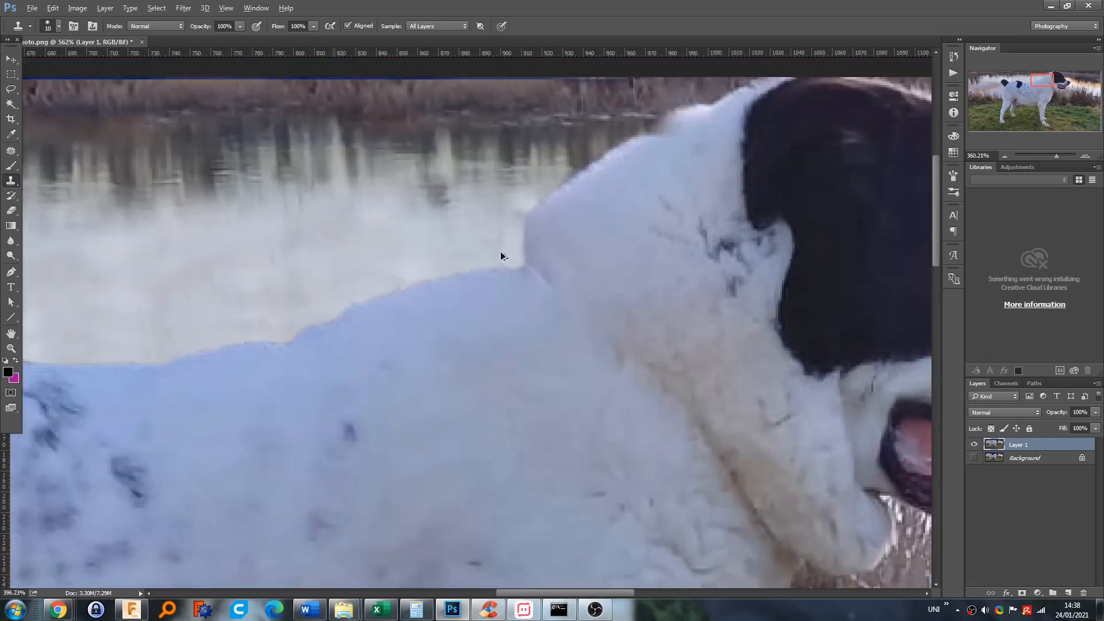
scroll(501, 250, "up", 2)
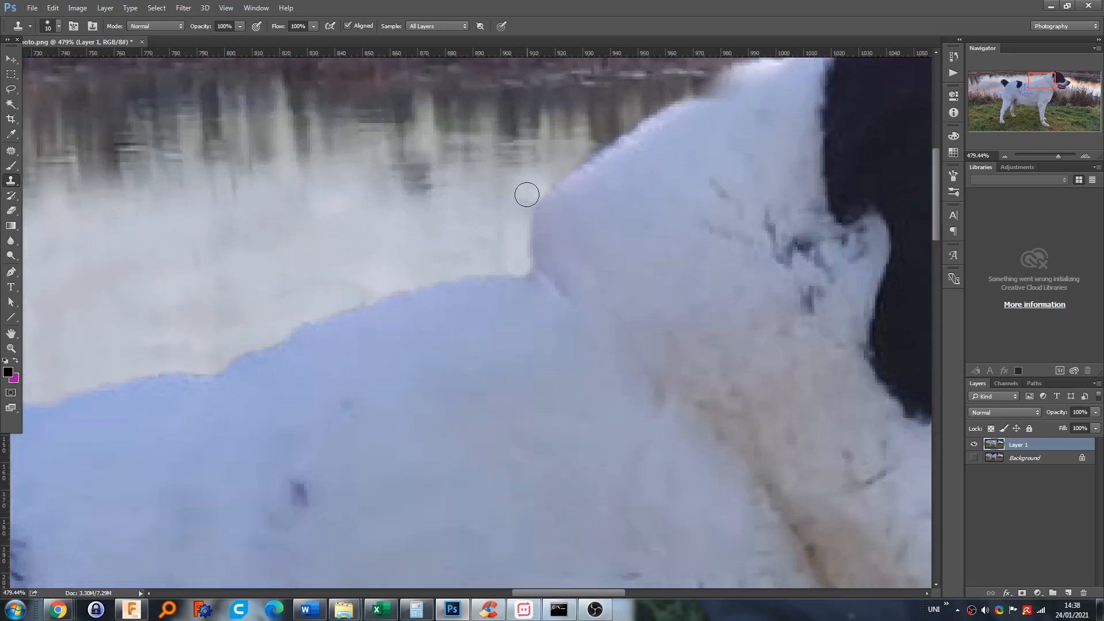
Enlarge the clone brush to 25 px and examine the retouched water, back edge and lake reflections against the whole photo
scroll(543, 237, "down", 3)
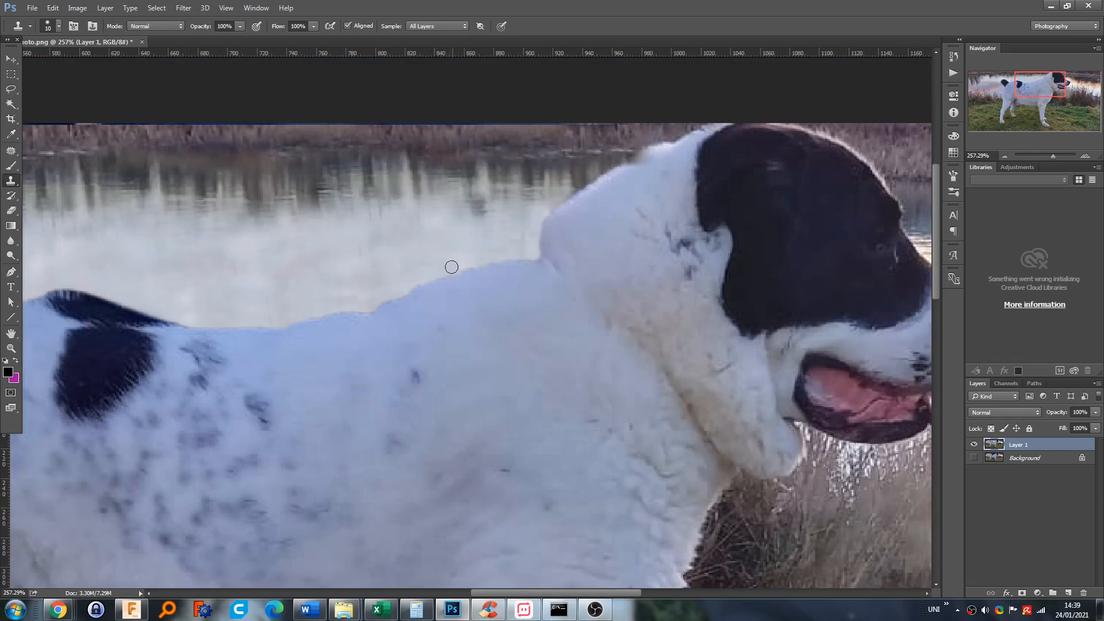
scroll(458, 248, "down", 5)
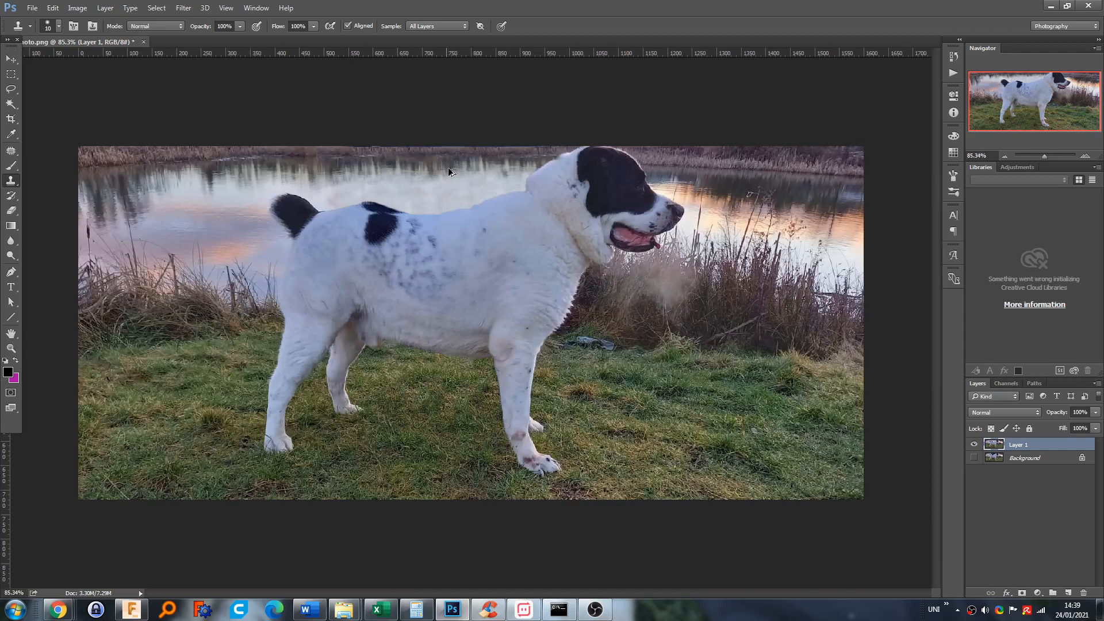
scroll(453, 150, "up", 3)
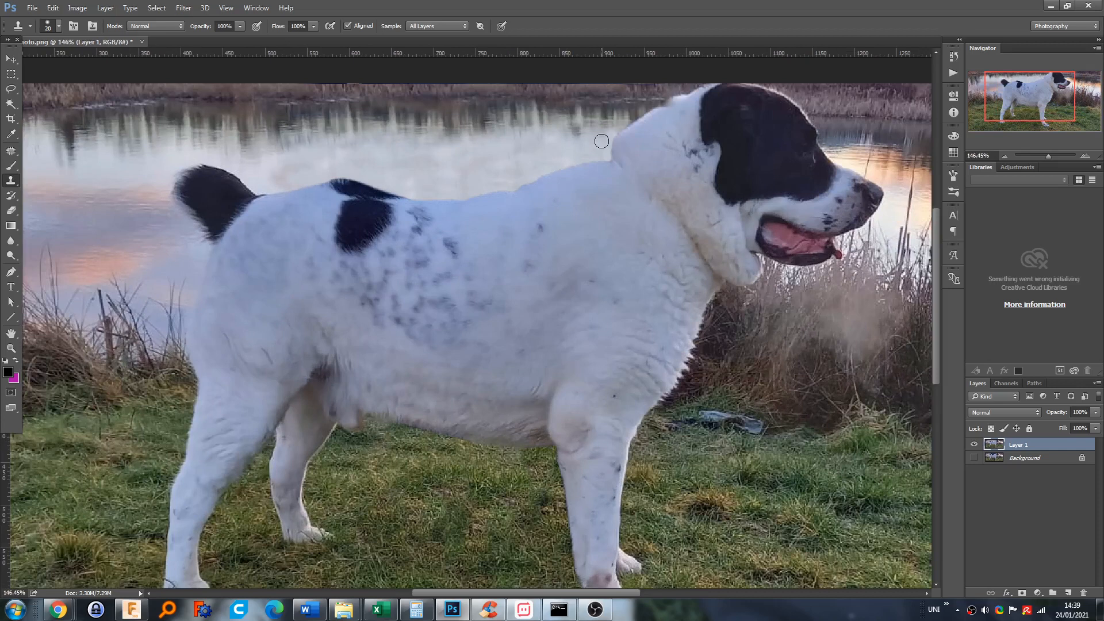
key("bracketright")
scroll(105, 208, "down", 1)
scroll(104, 207, "down", 3)
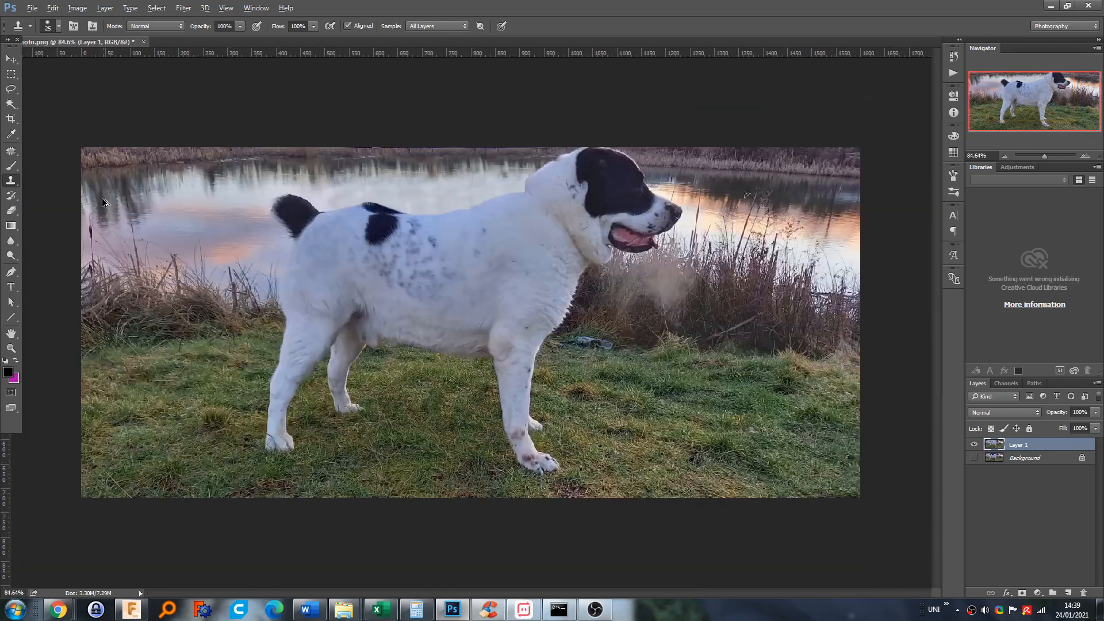
scroll(96, 171, "up", 8)
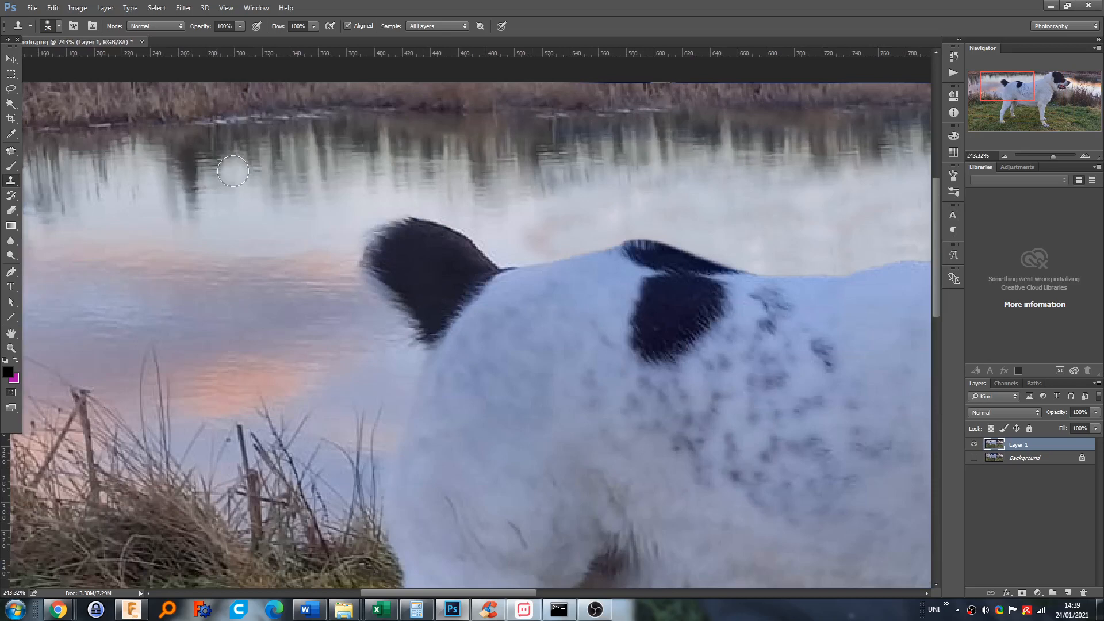
scroll(775, 196, "down", 5)
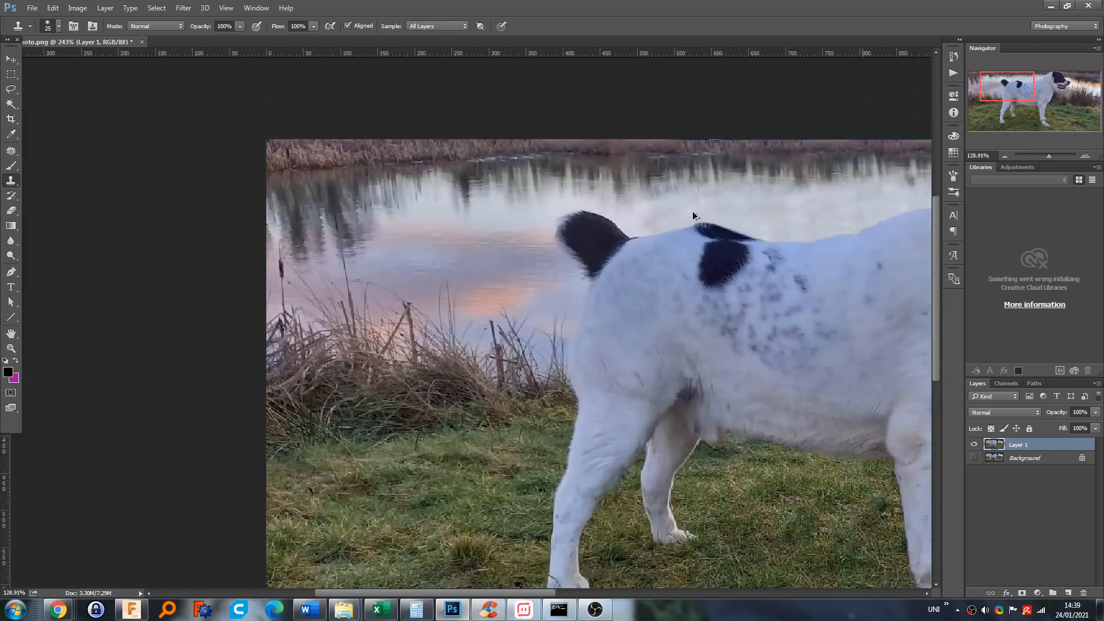
left_click_drag(513, 592, 562, 588)
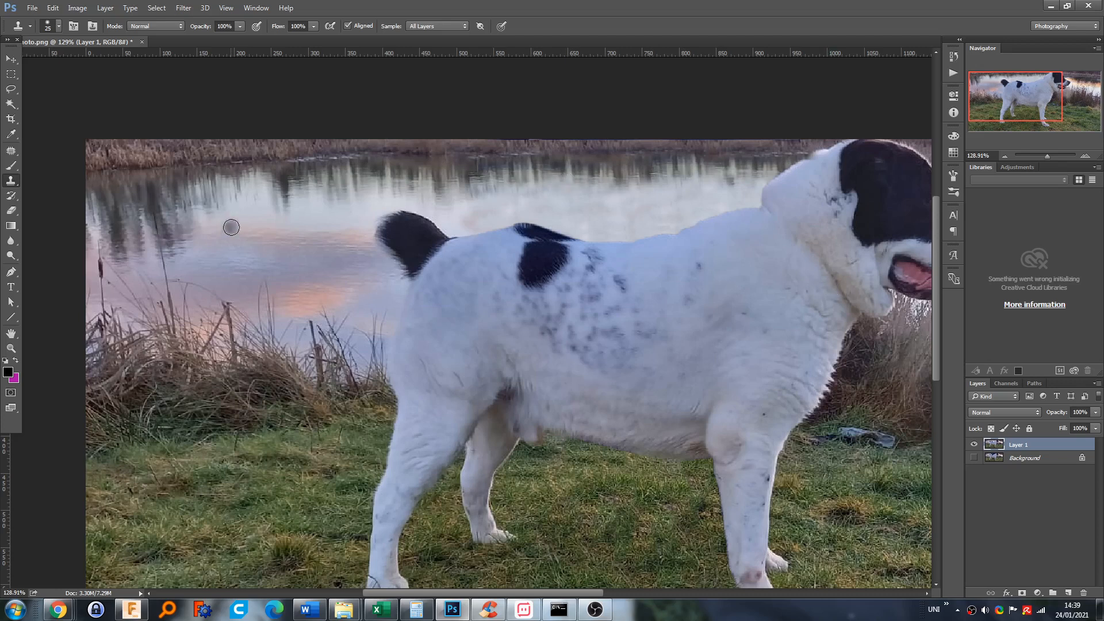
left_click(281, 173, "alt")
scroll(215, 197, "up", 10)
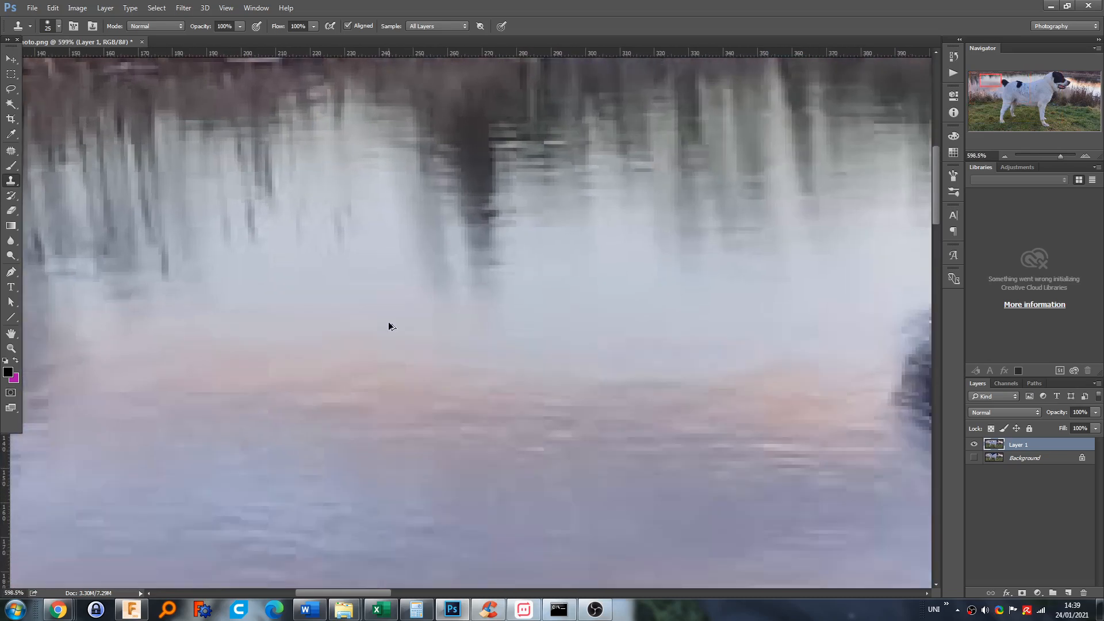
scroll(388, 314, "down", 12)
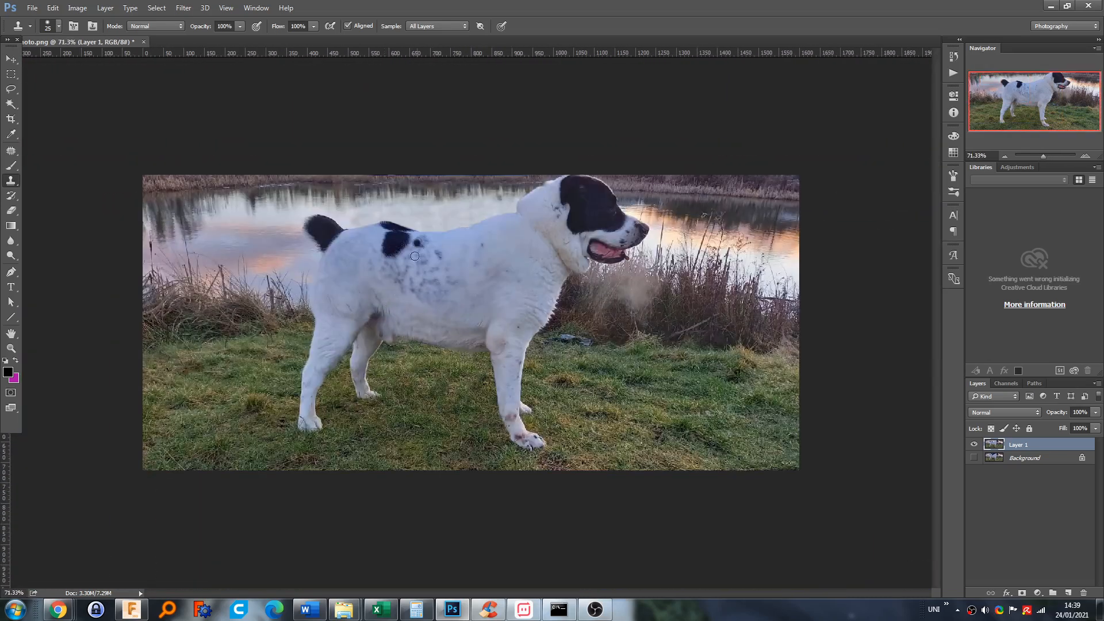
scroll(405, 174, "up", 3)
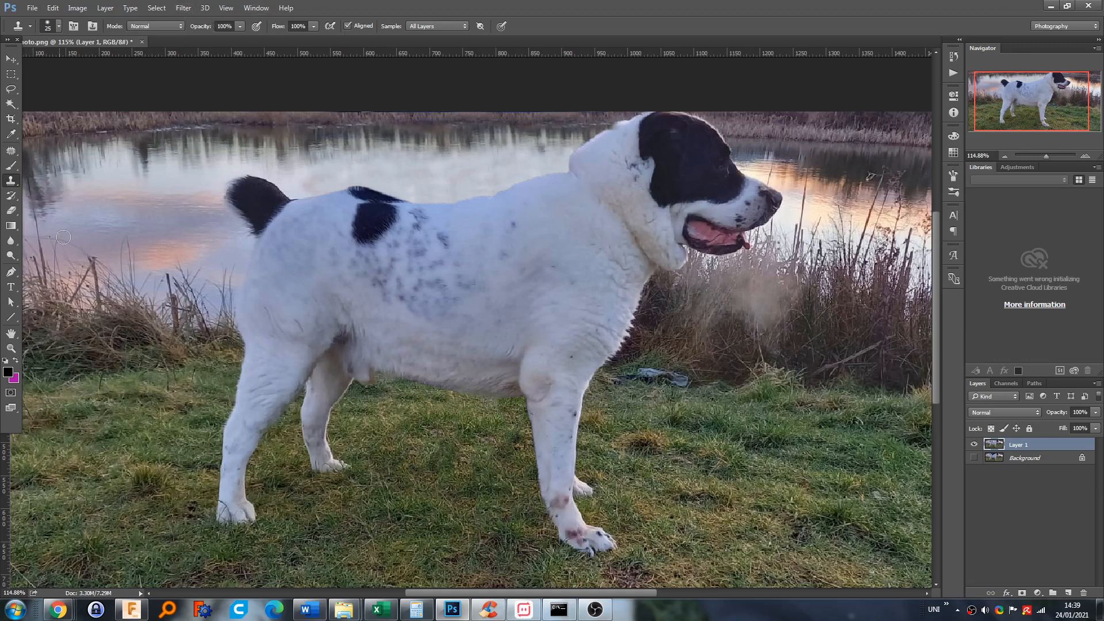
Trace a Pen tool path along the upper edge of the dog's back from near the tail to the base of the neck
left_click(11, 272)
scroll(337, 123, "up", 2)
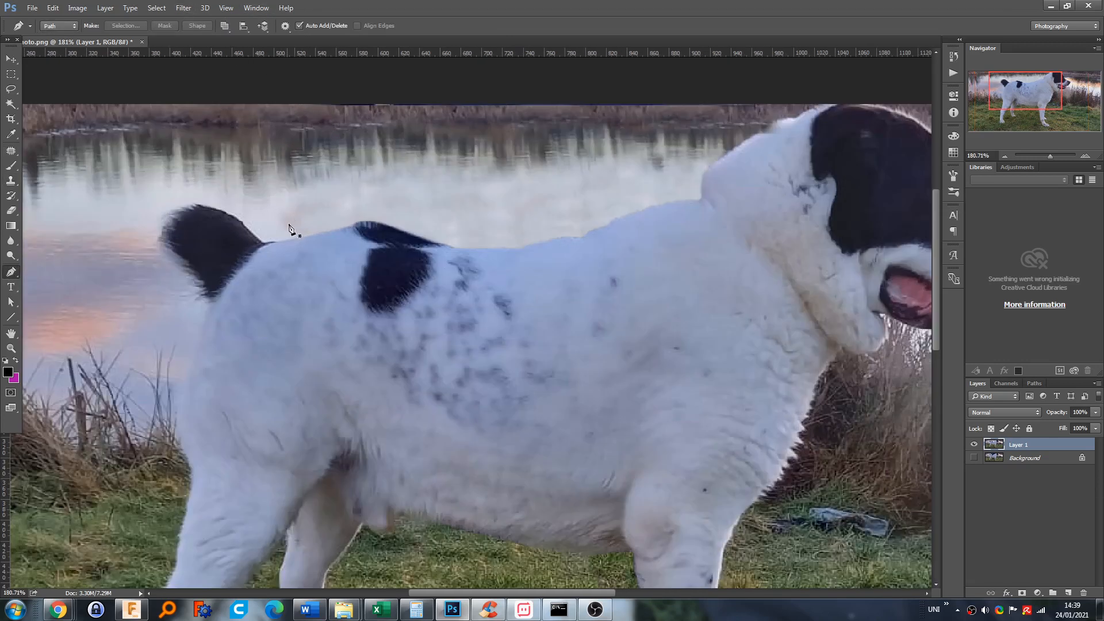
left_click(340, 239)
left_click(345, 225)
left_click_drag(353, 229, 366, 218)
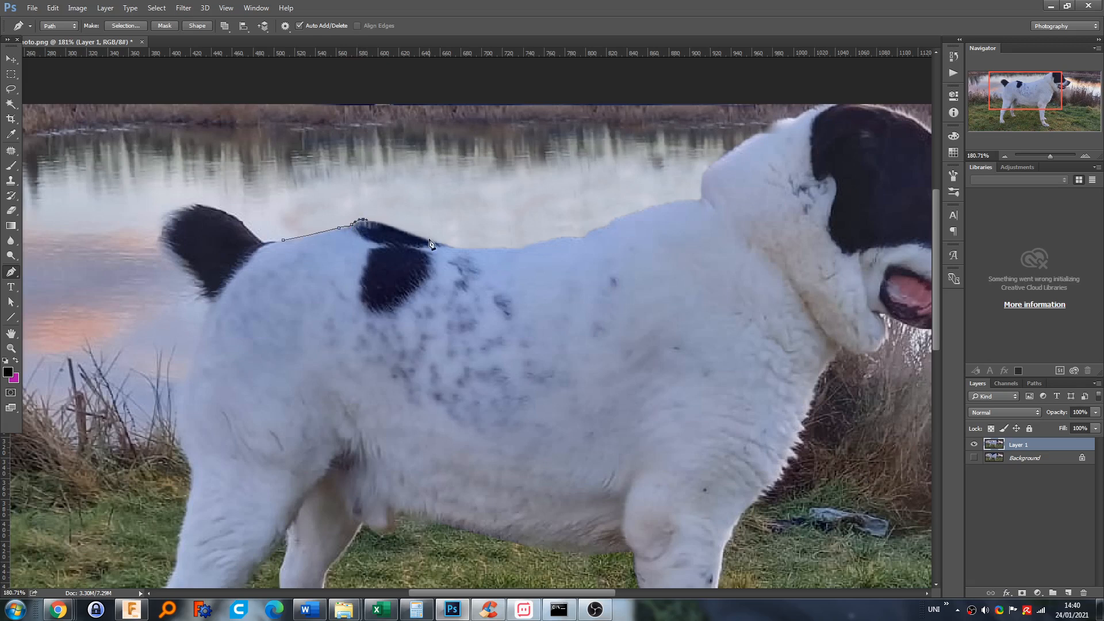
left_click_drag(425, 239, 448, 248)
left_click_drag(490, 248, 576, 236)
left_click_drag(589, 230, 607, 225)
left_click_drag(699, 198, 737, 203)
left_click(699, 198, "alt")
Continue the path up the neck and back across the lake below the reflections, closing it near the tail
left_click(705, 170)
left_click(709, 154)
left_click(625, 152)
left_click(499, 151)
left_click(271, 178)
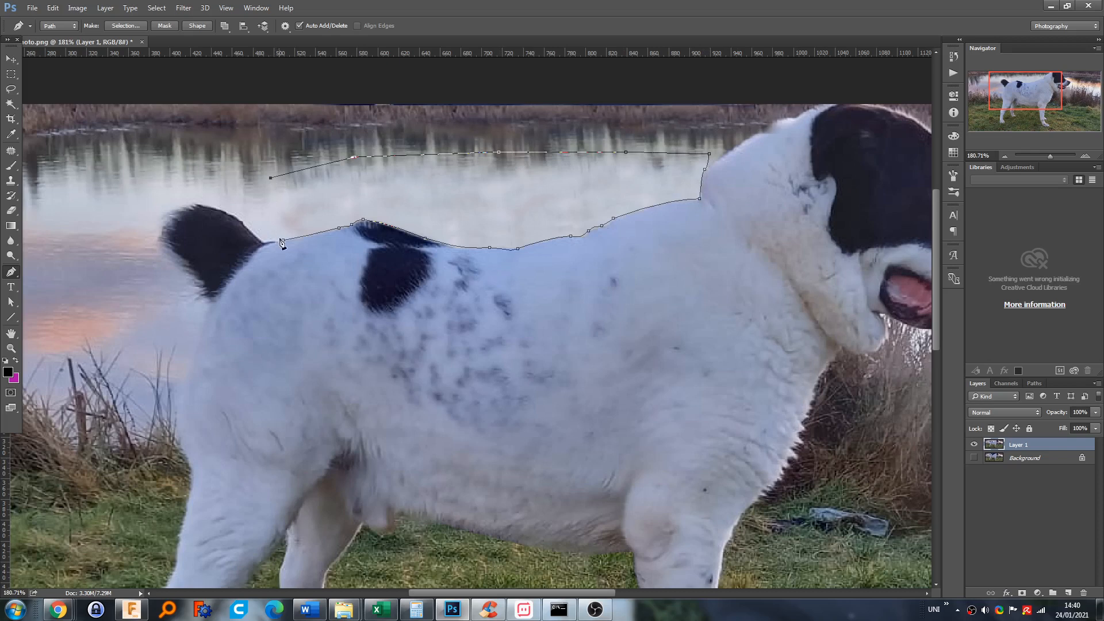
left_click(263, 228)
Convert the closed path around the blotchy water into a new feathered, anti-aliased selection
right_click(331, 197)
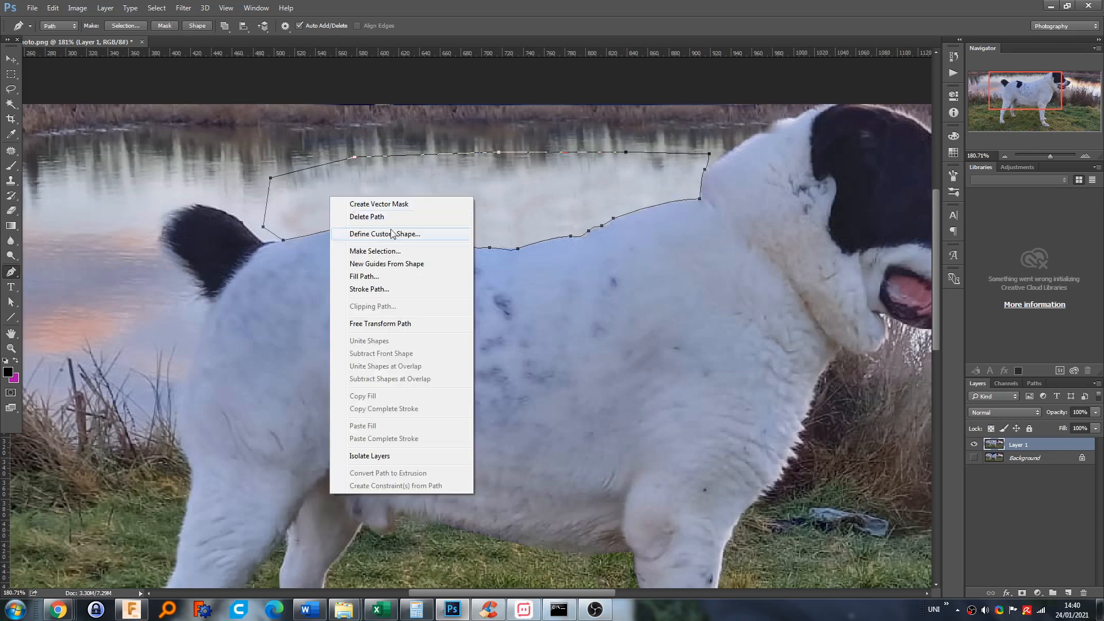
left_click(375, 251)
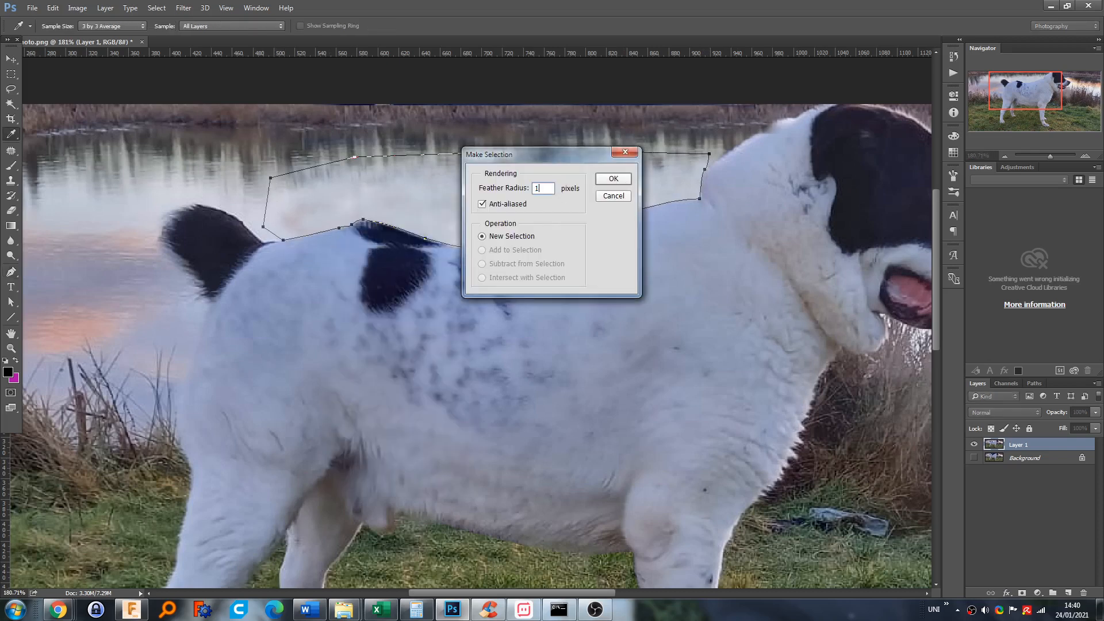
key("Return")
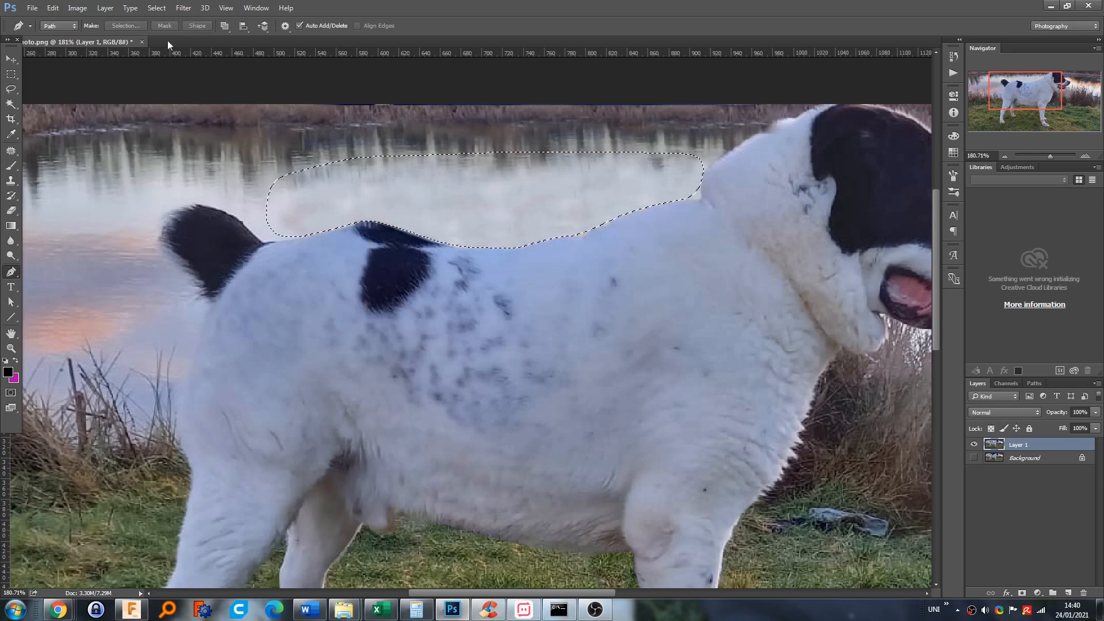
left_click(130, 8)
mouse_move(183, 8)
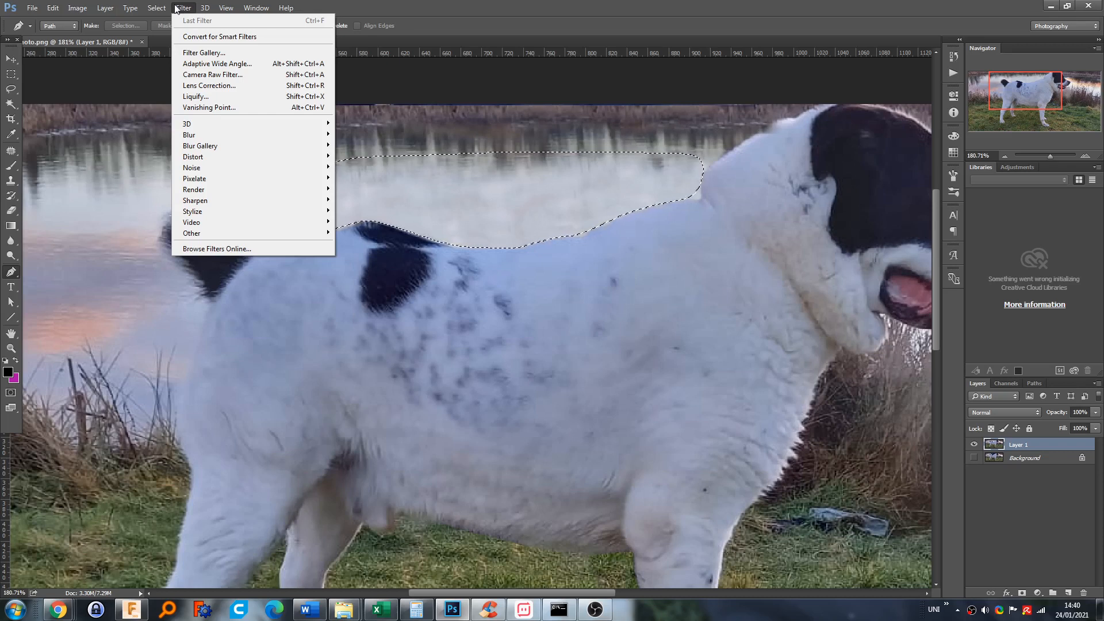
left_click(461, 229)
right_click(460, 229)
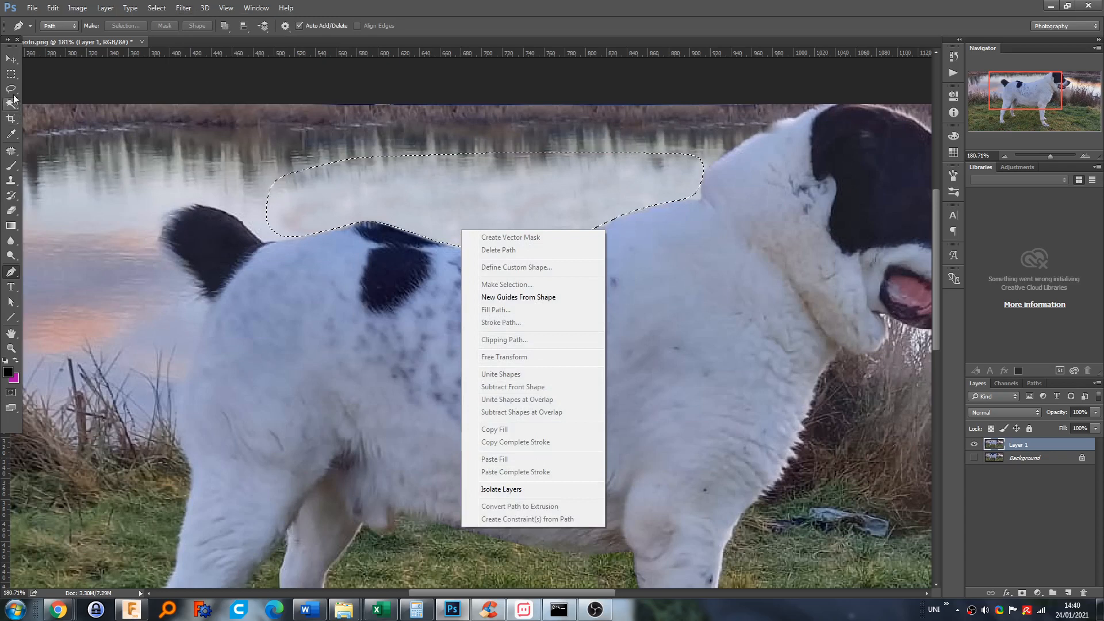
left_click(11, 60)
left_click(9, 61)
right_click(439, 242)
left_click(445, 212)
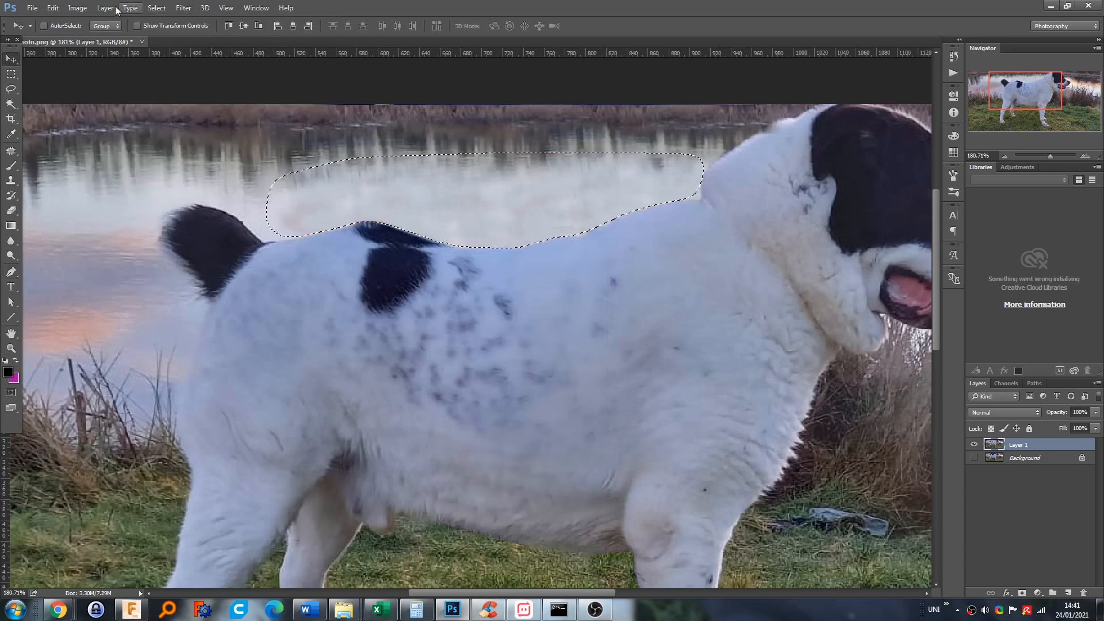
left_click(80, 8)
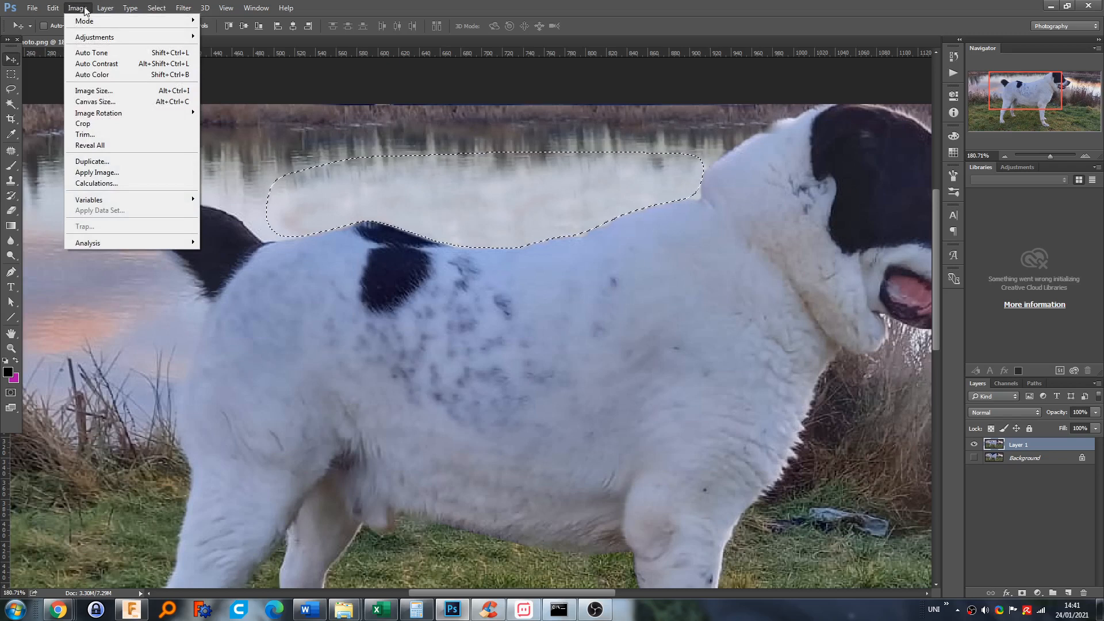
left_click(12, 182)
right_click(471, 209)
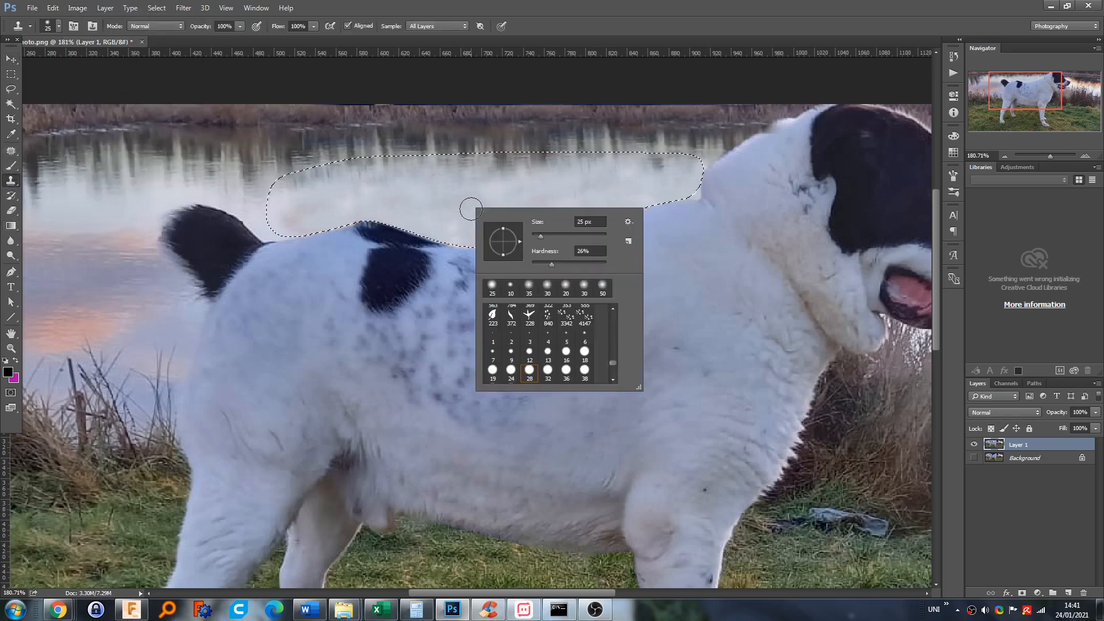
left_click(11, 272)
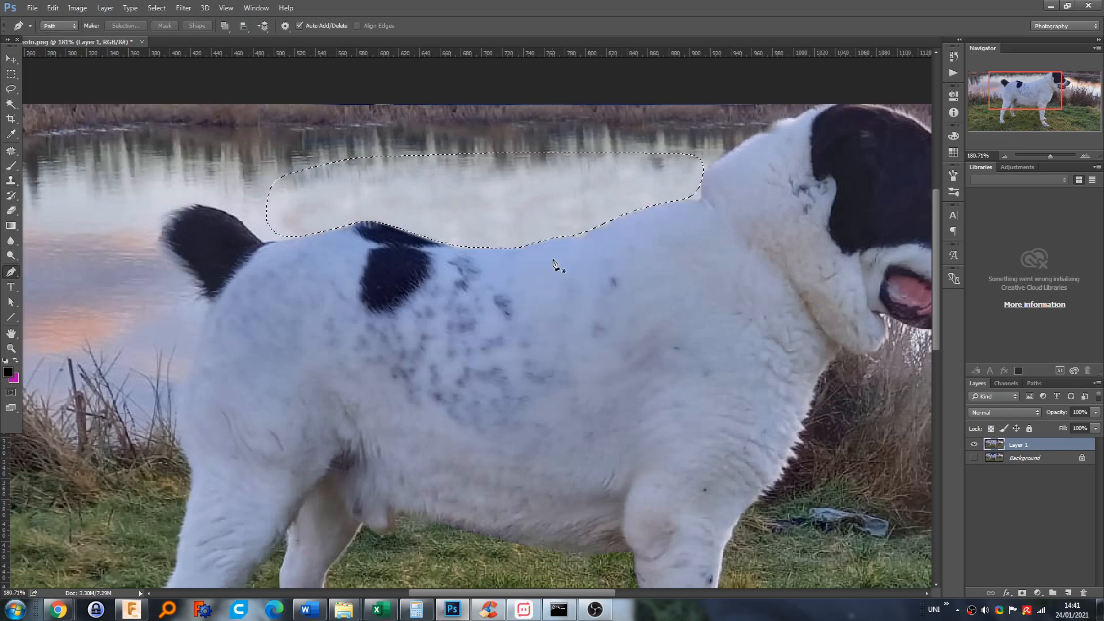
right_click(531, 208)
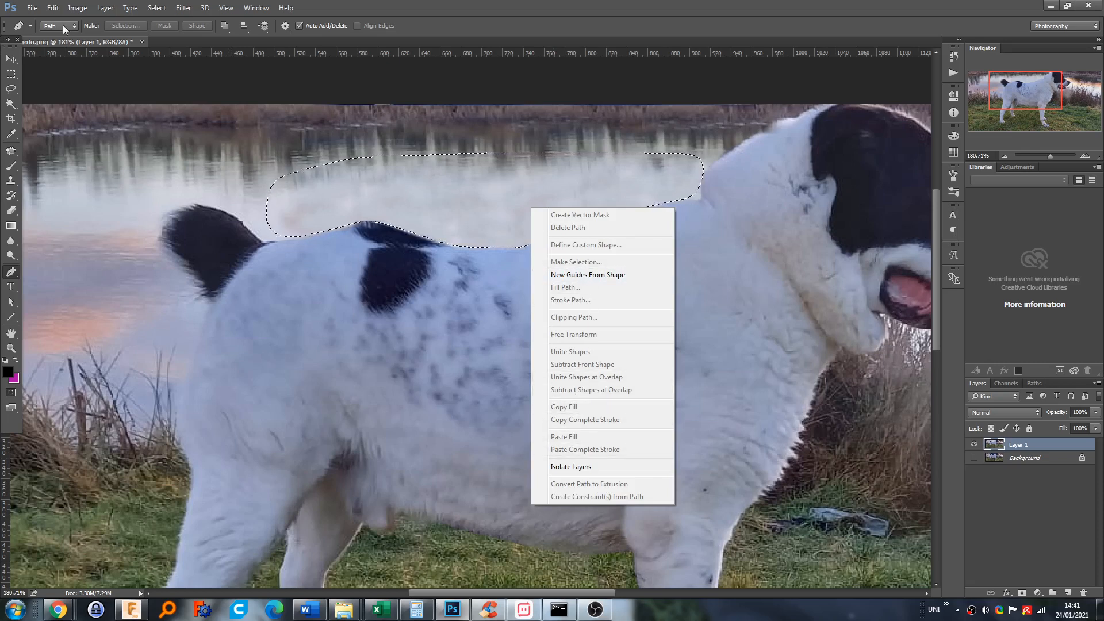
right_click(396, 206)
right_click(398, 204)
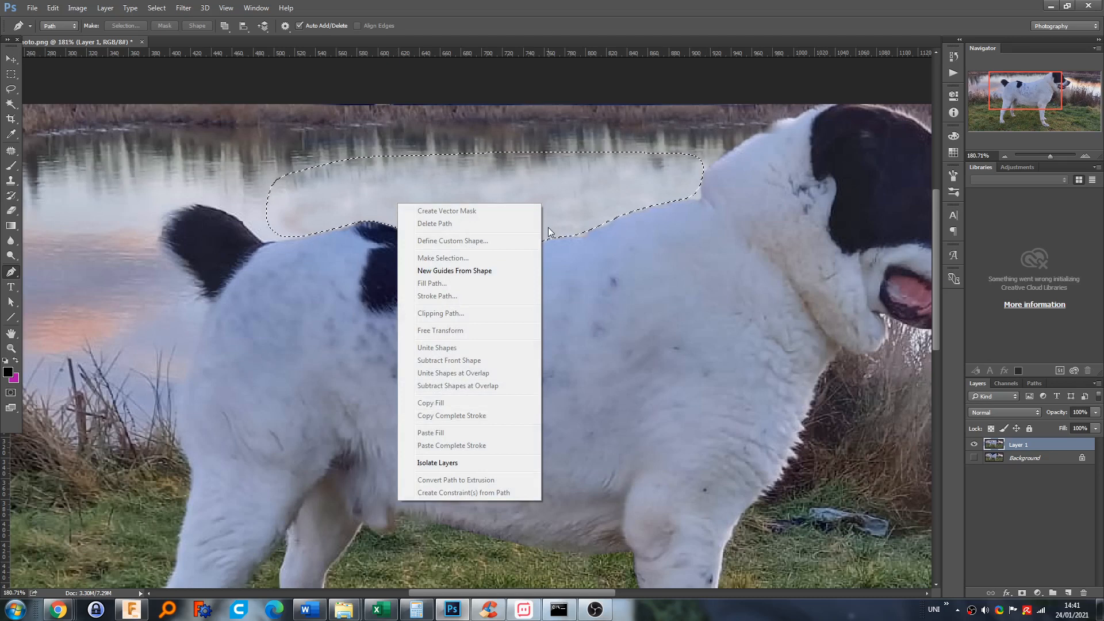
left_click(6, 74)
right_click(440, 196)
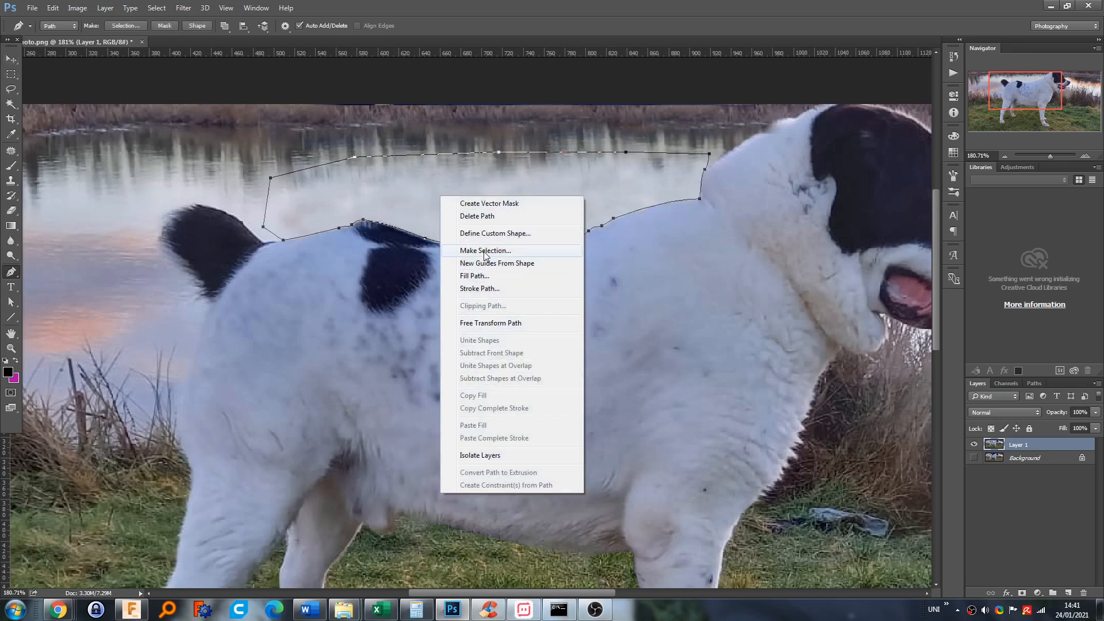
left_click(477, 278)
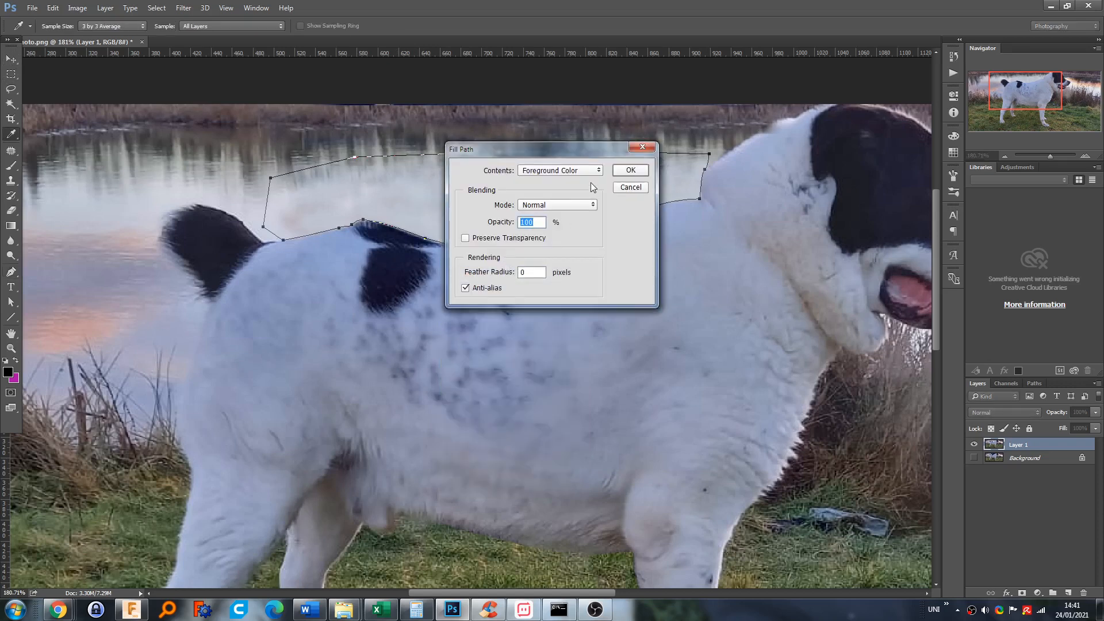
left_click(578, 171)
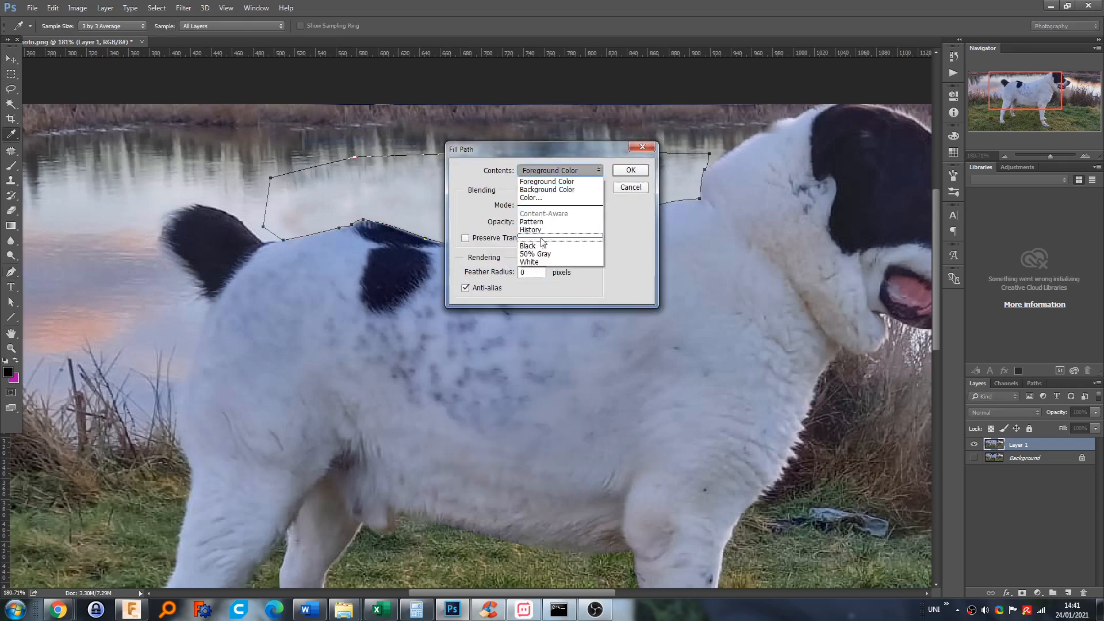
left_click(546, 216)
left_click(568, 172)
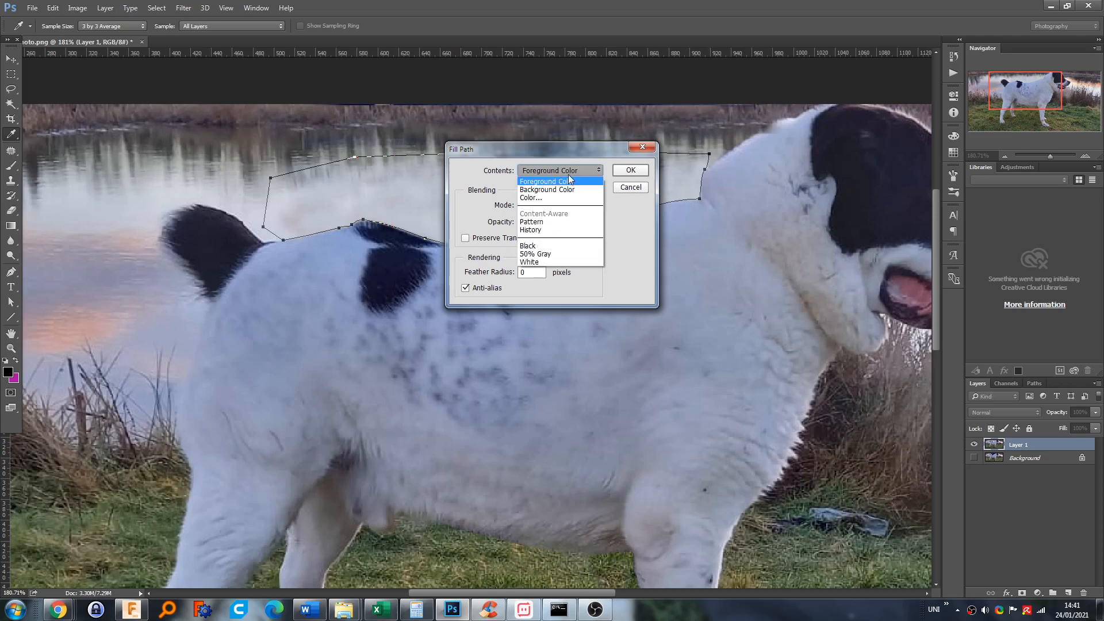
left_click(633, 192)
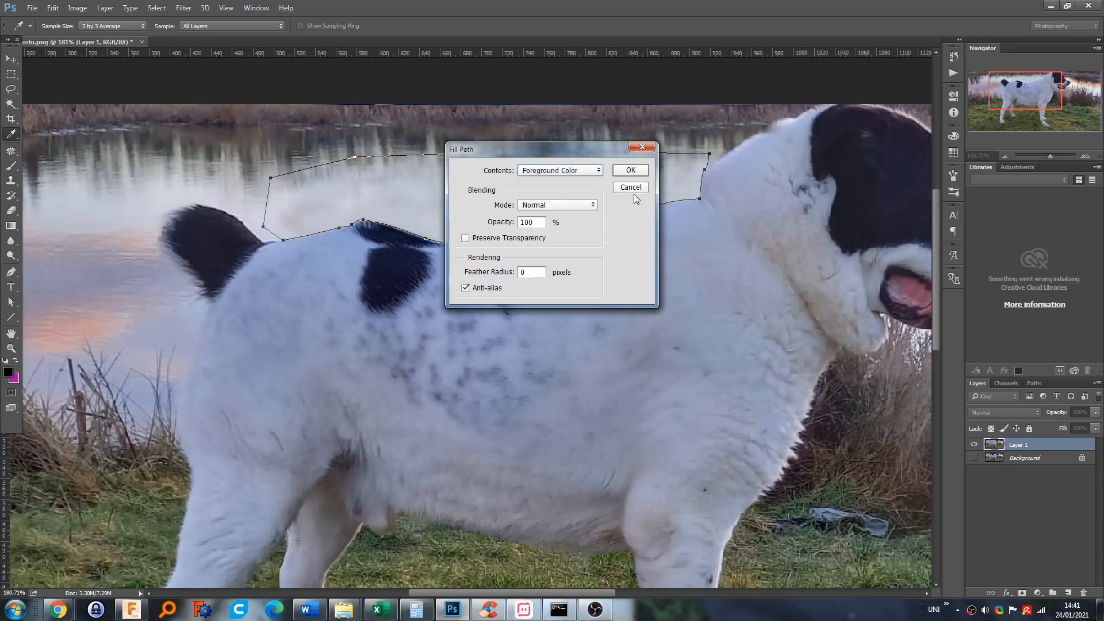
left_click(631, 188)
Convert the closed path above the dog's back into a new anti-aliased selection with a 10-pixel feather radius
right_click(518, 205)
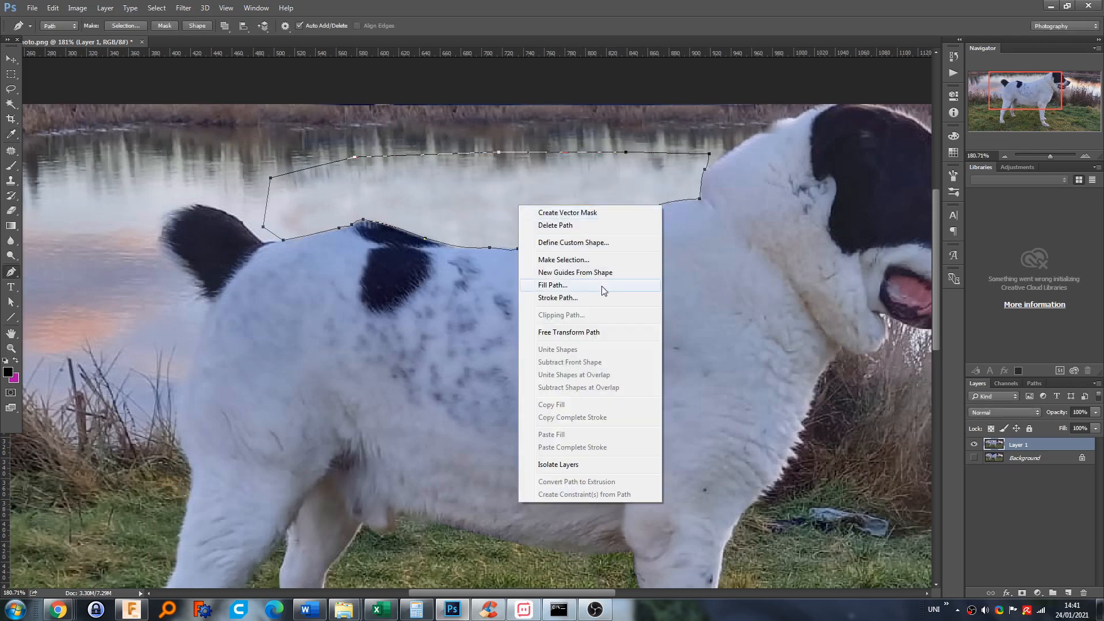
left_click(554, 260)
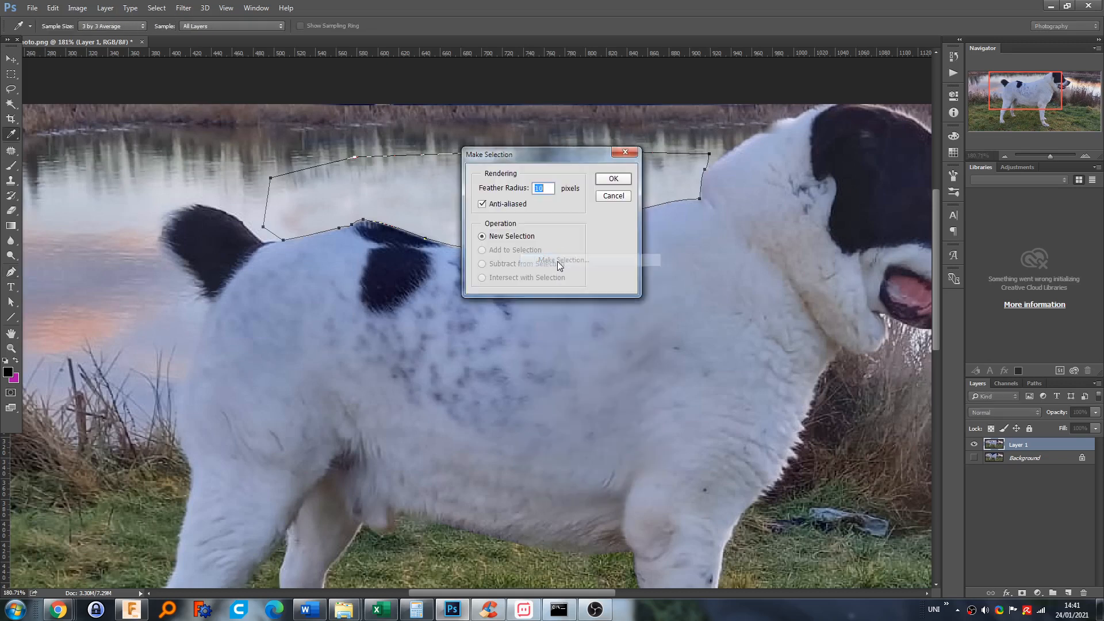
left_click(611, 179)
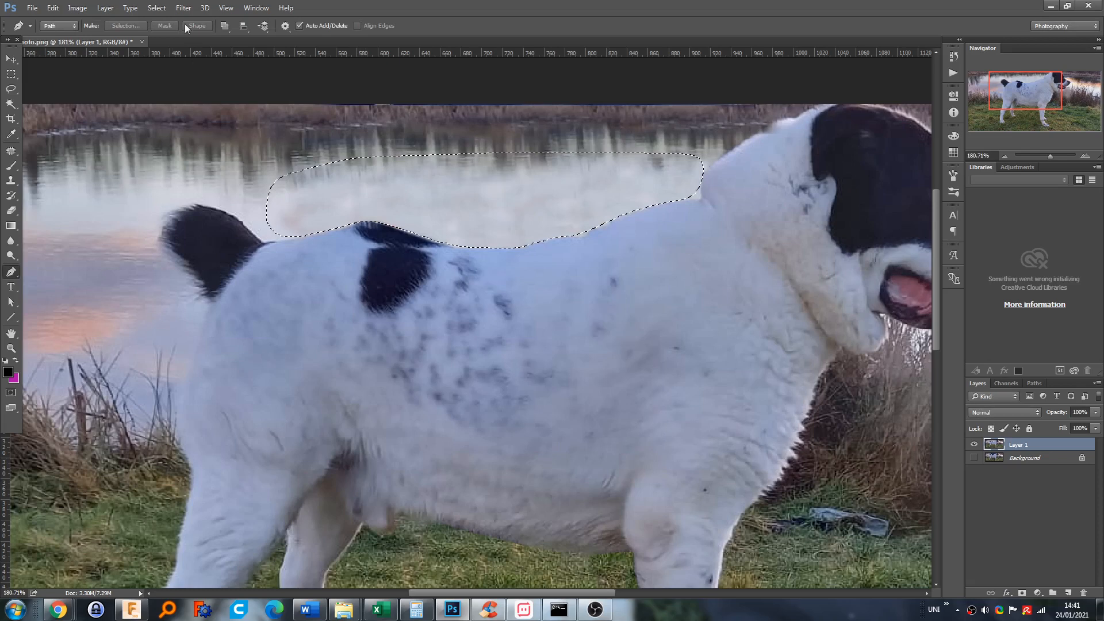
left_click(156, 8)
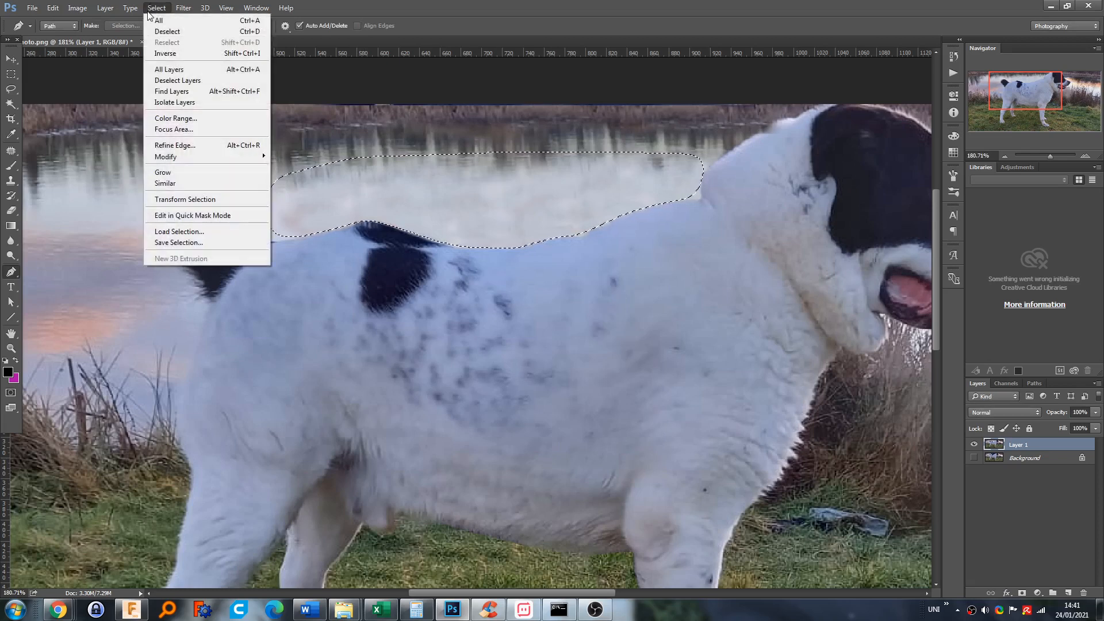
mouse_move(202, 155)
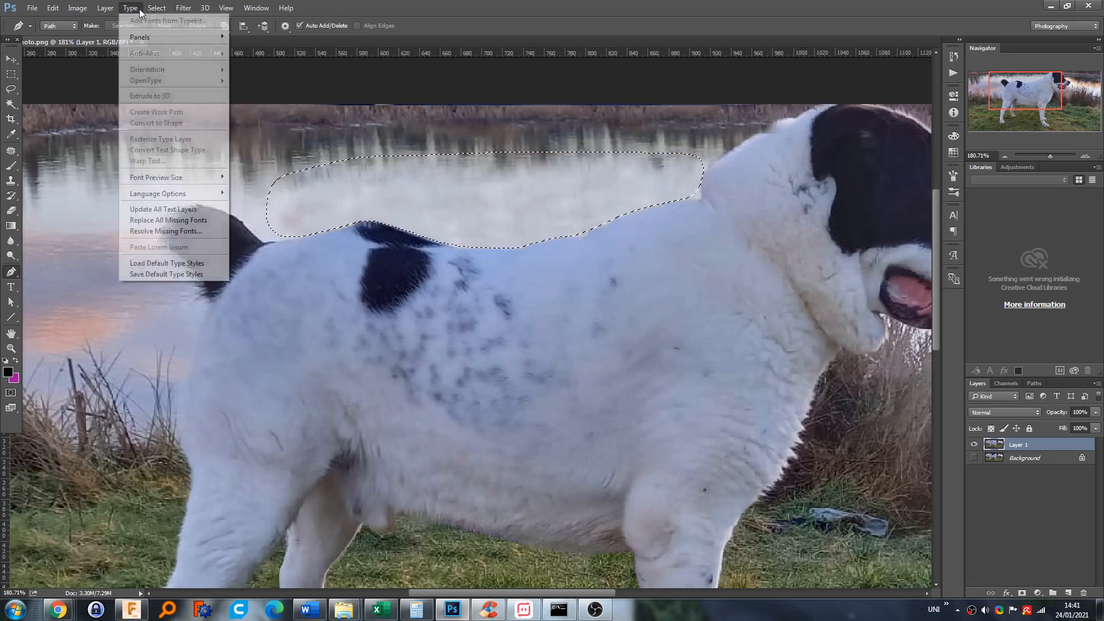
mouse_move(104, 9)
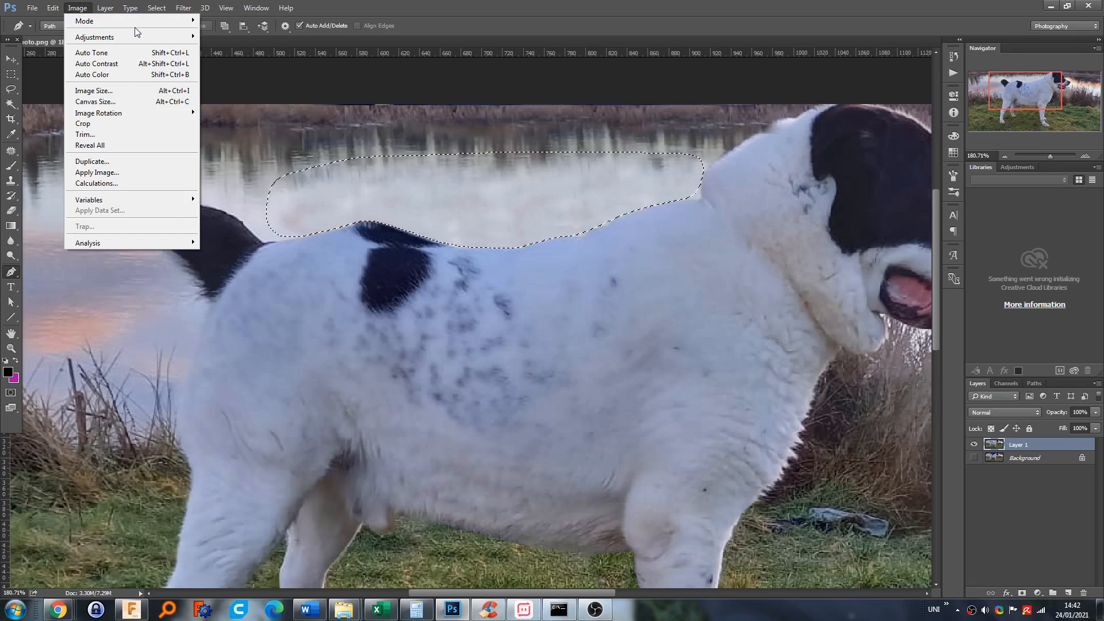
Switch to the Chrome window showing the Hargreaves Lansdown page and search the web for "photoshop averaghe"
left_click(53, 614)
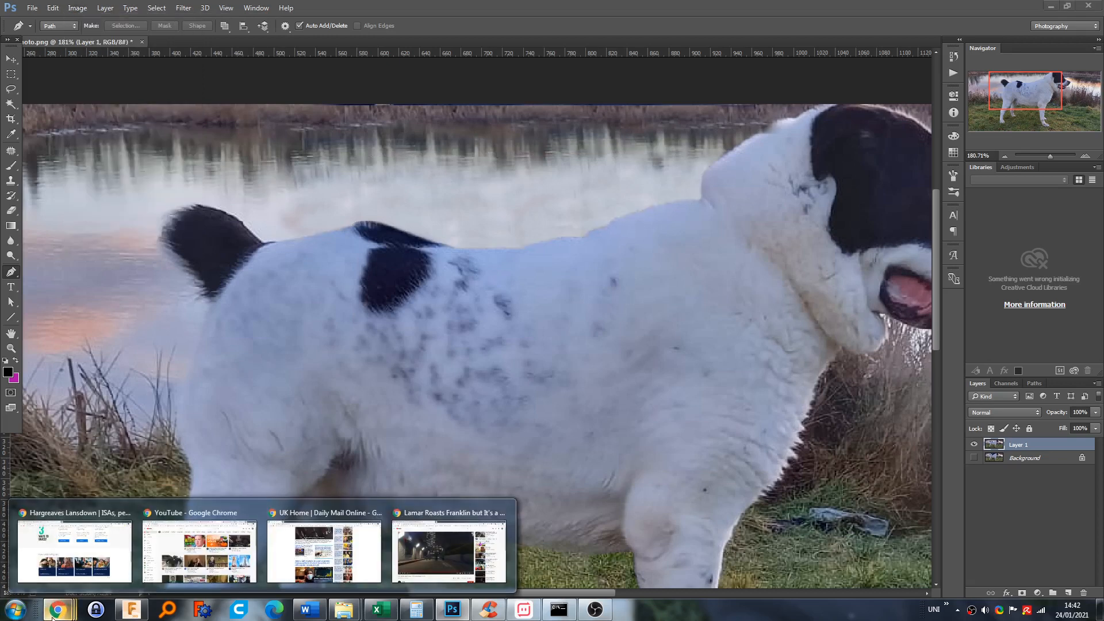
left_click(53, 580)
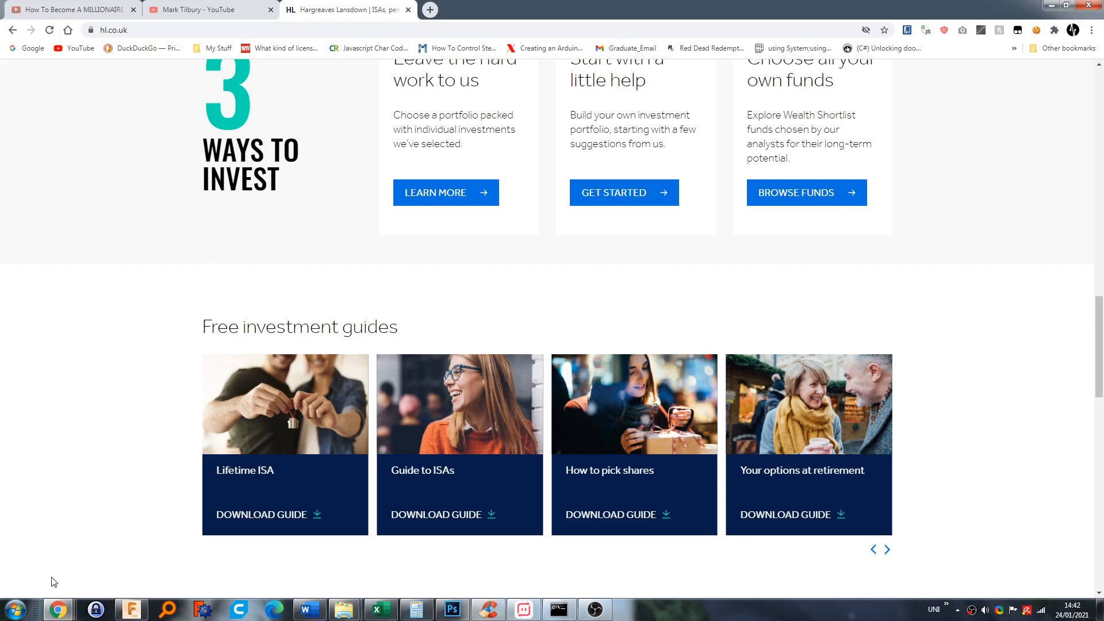
left_click(146, 31)
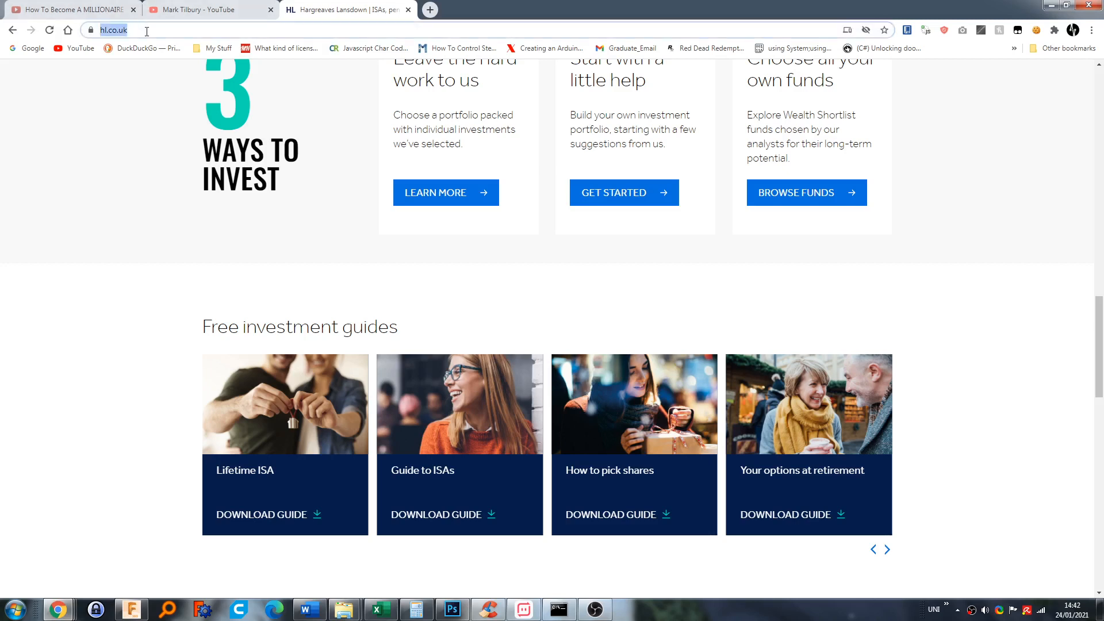
type("photoshop averaghe")
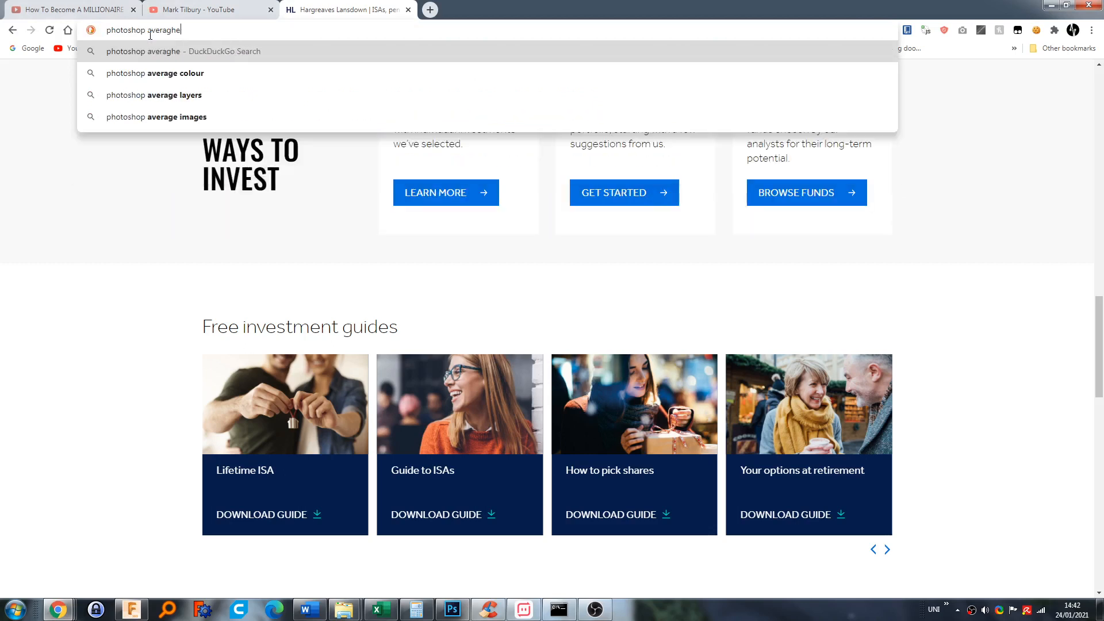
key("Return")
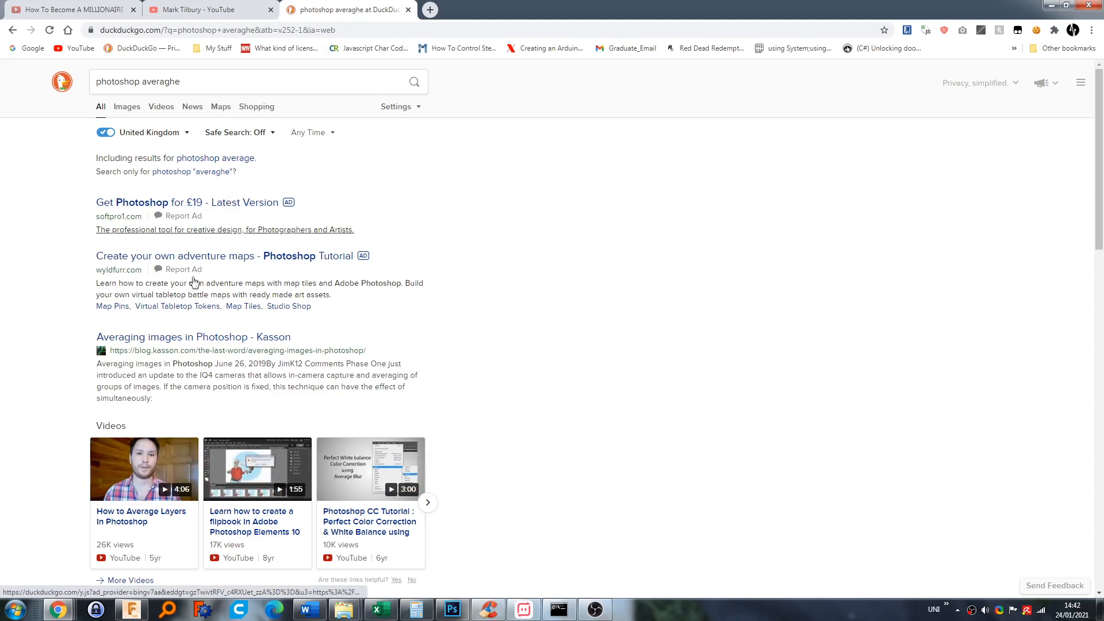
Open the Stack Exchange question on calculating average color for part of a picture, read its answers, and return to Photoshop
scroll(198, 345, "down", 6)
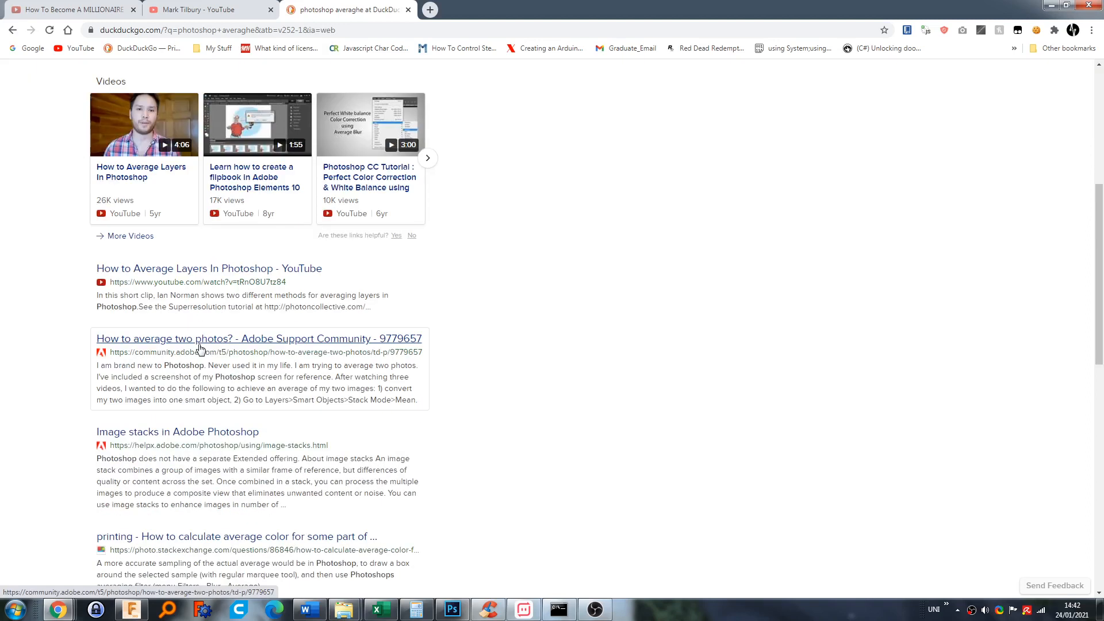
left_click(340, 539)
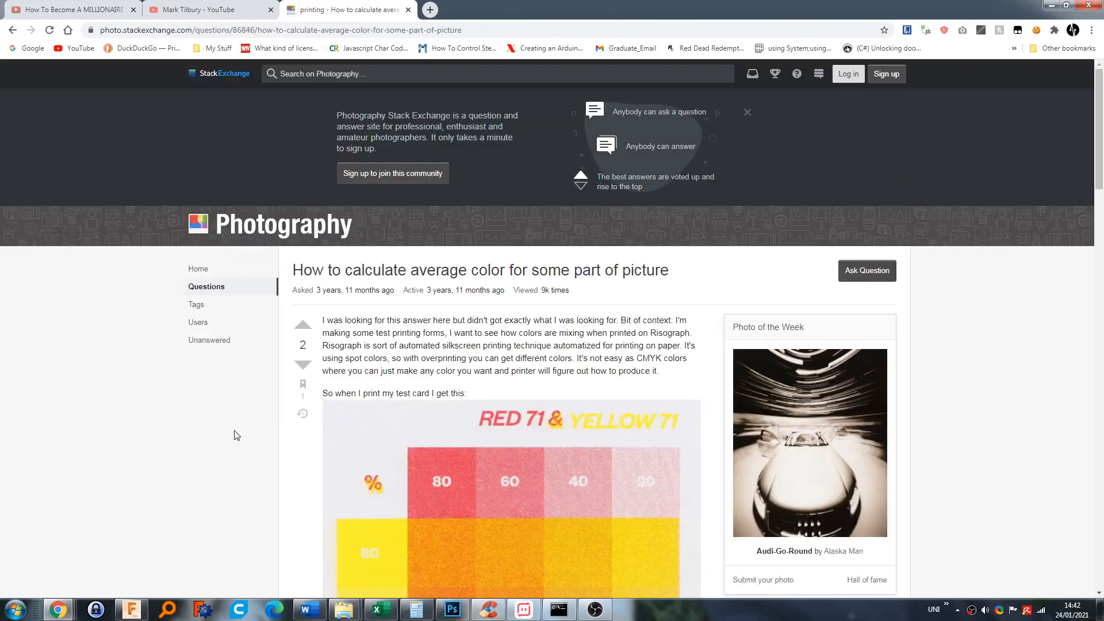
scroll(234, 435, "down", 15)
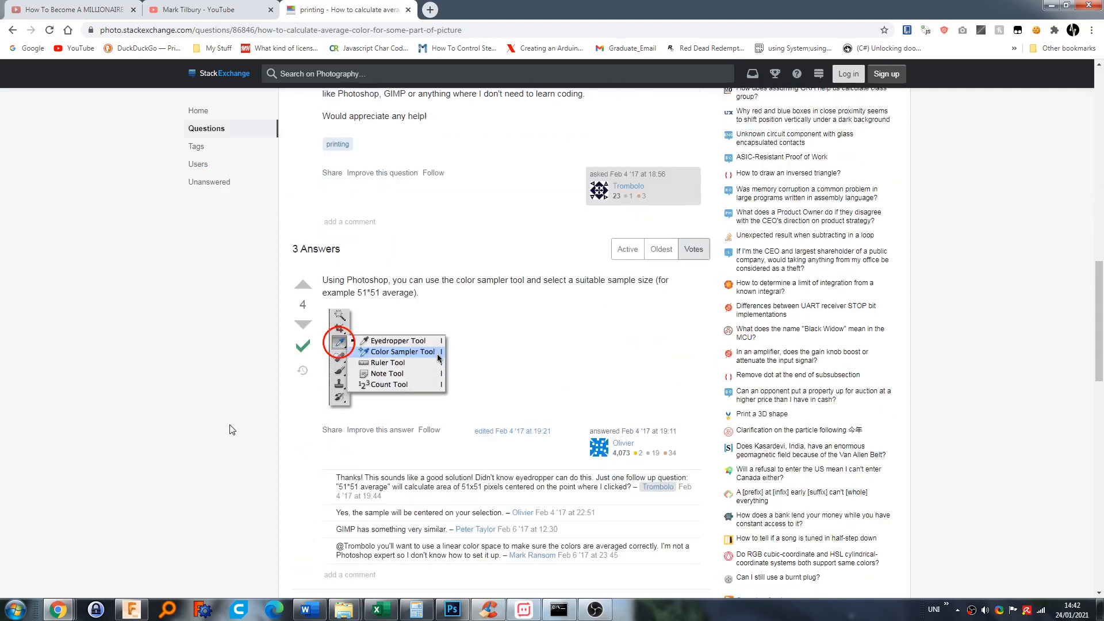
scroll(230, 430, "down", 5)
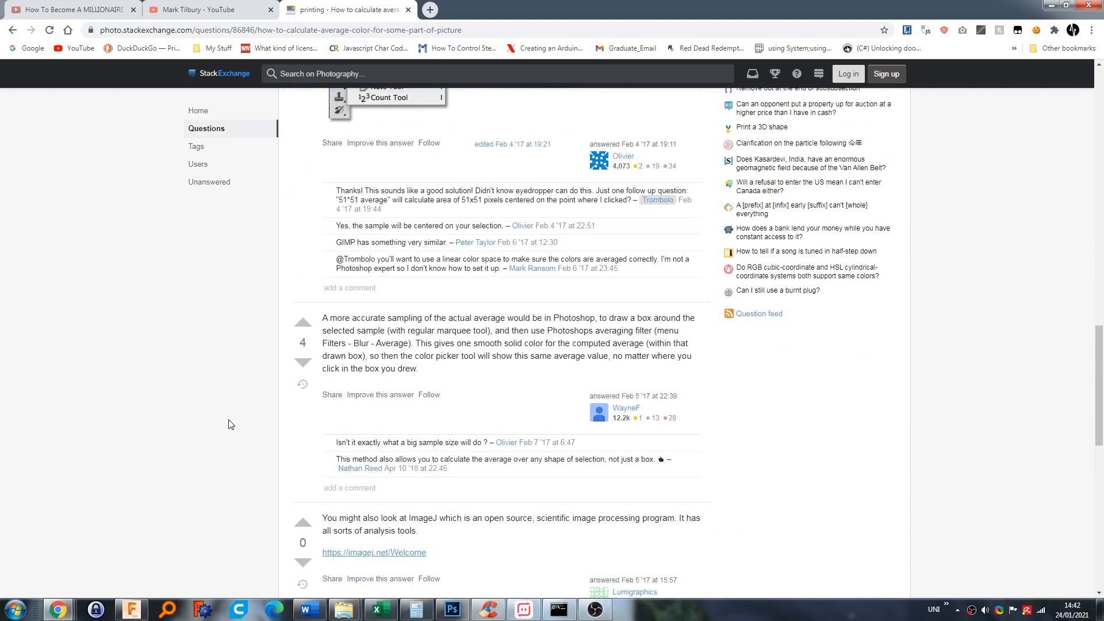
left_click(1051, 5)
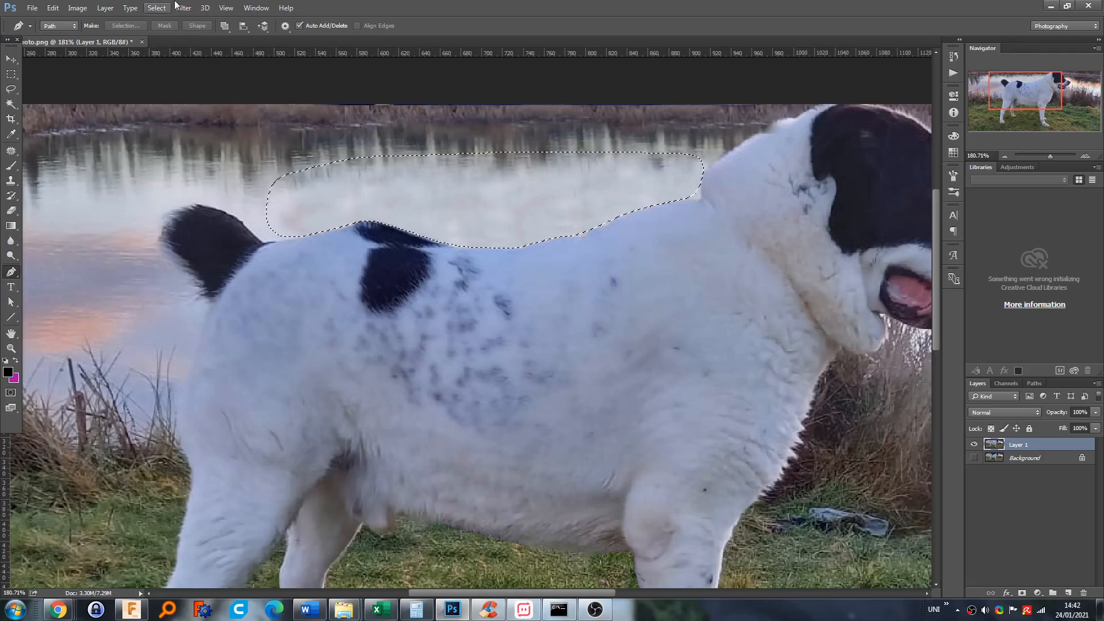
left_click(146, 10)
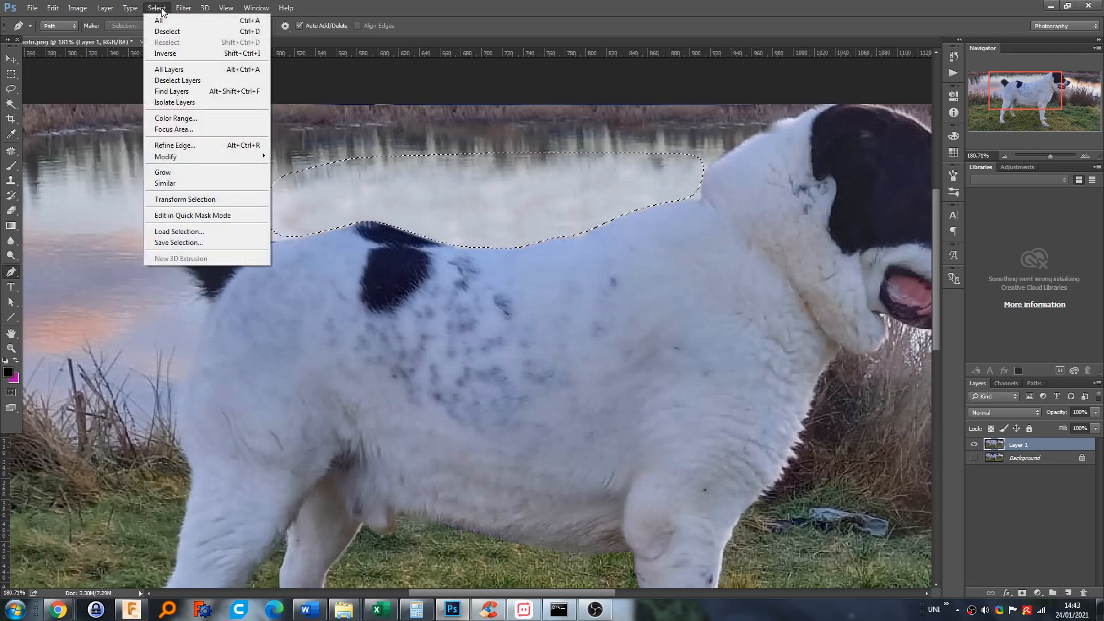
key("Left")
left_click(10, 61)
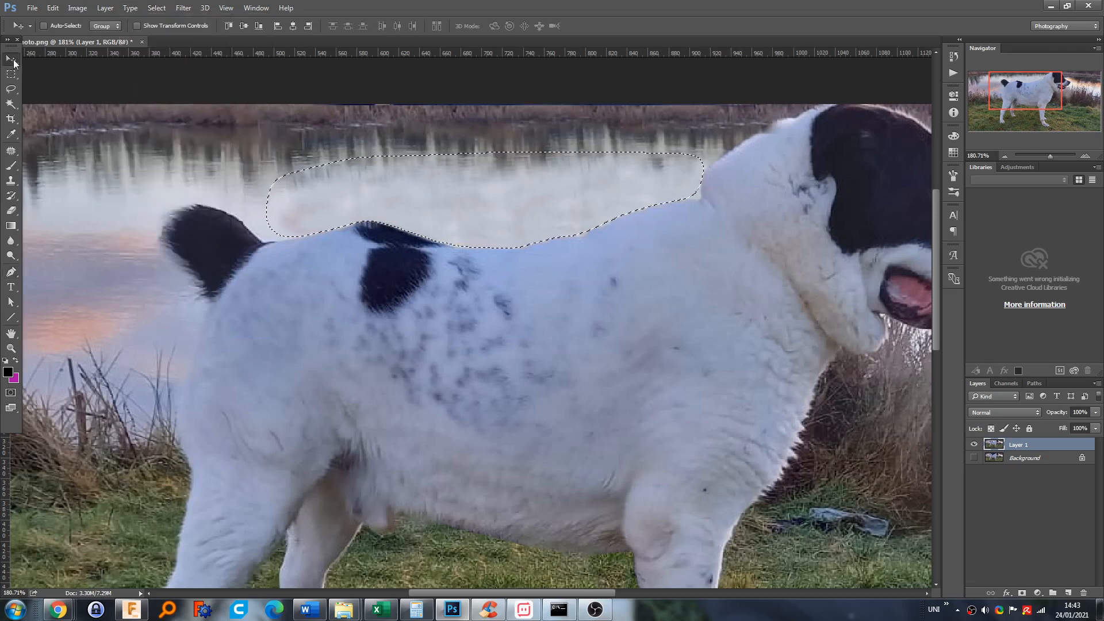
Try to cover the selected water above the dog's back with Clone Stamp strokes sampled from the lake behind the tail, using the 25 px brush
scroll(178, 191, "down", 2)
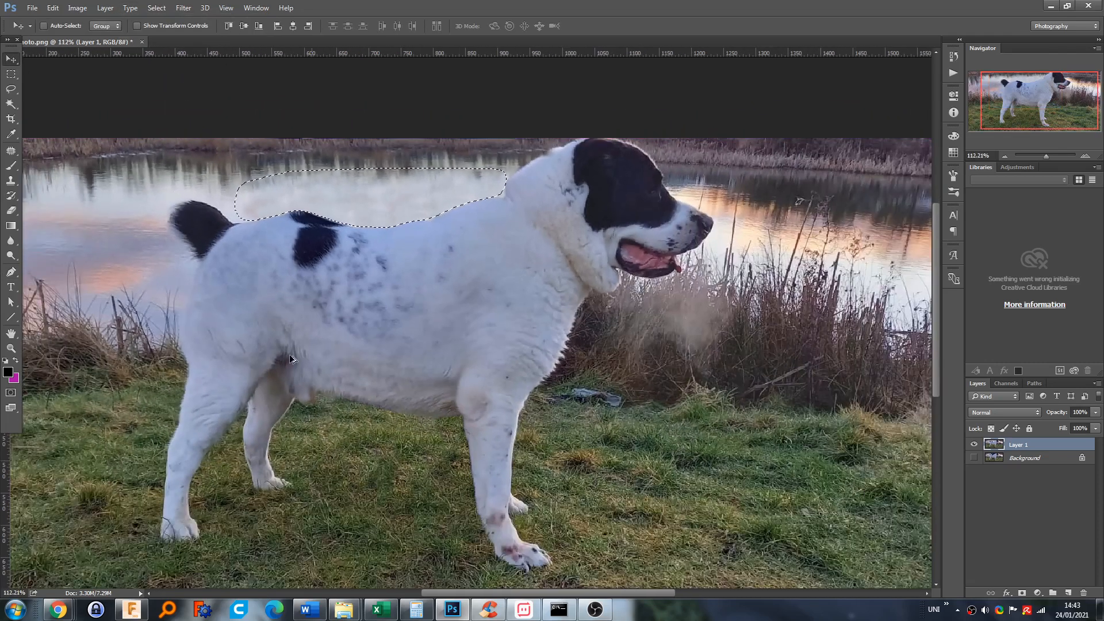
left_click_drag(545, 593, 474, 589)
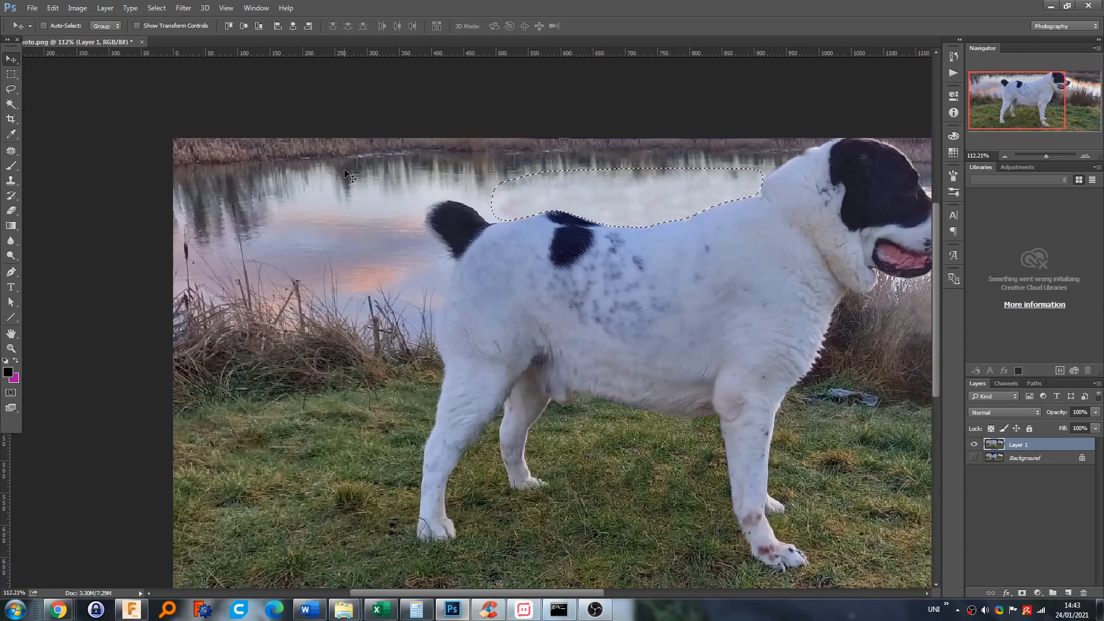
left_click(12, 181)
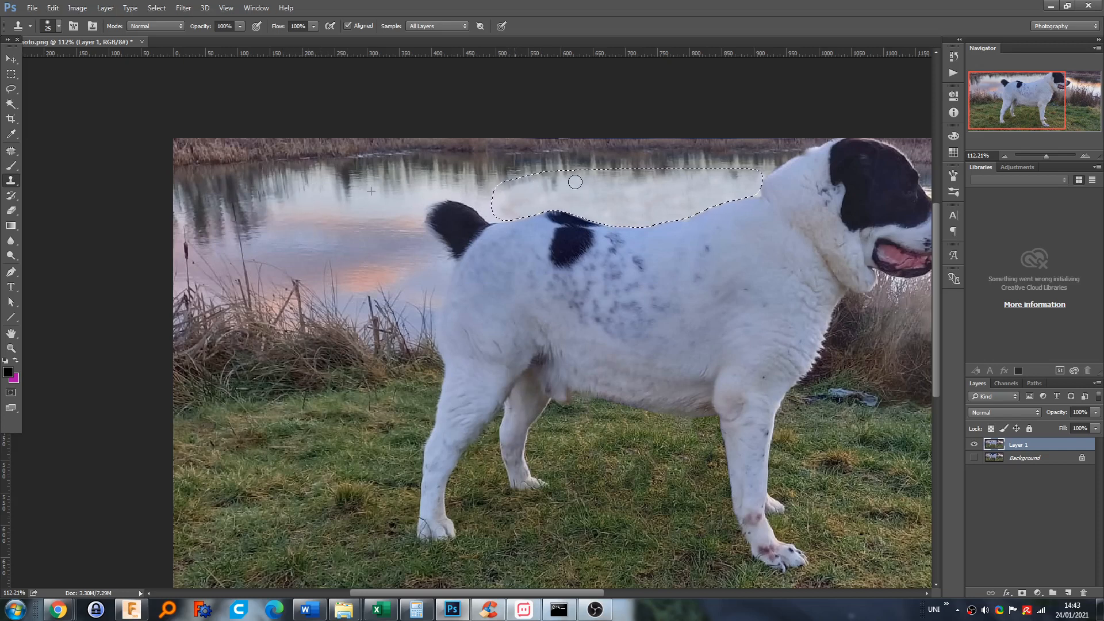
left_click_drag(505, 187, 741, 172)
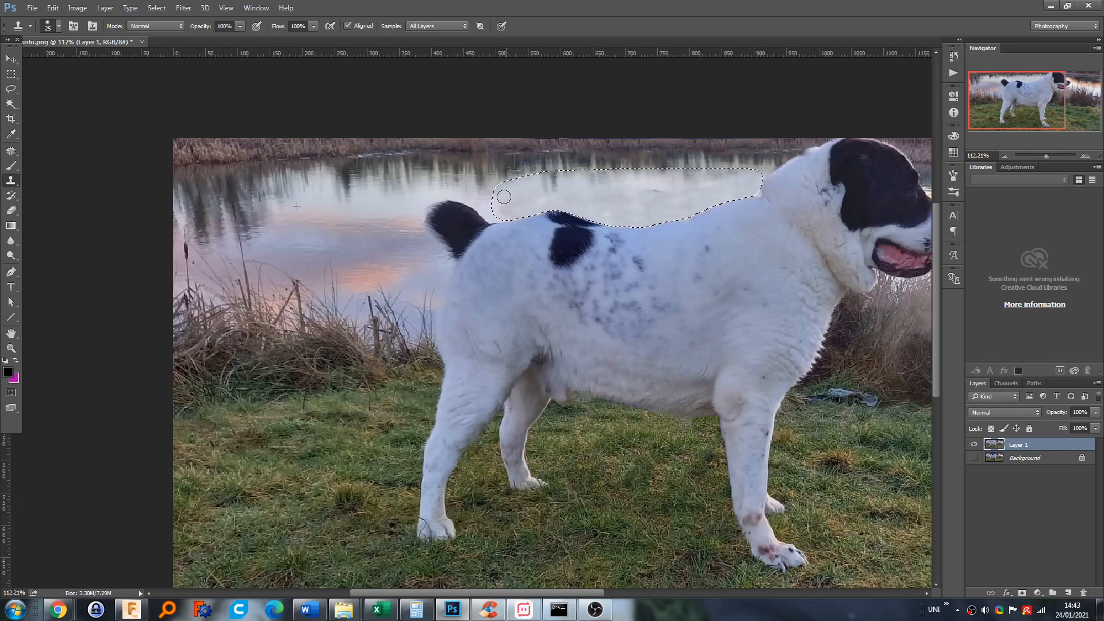
mouse_move(648, 198)
left_mouse_down()
mouse_move(762, 181)
mouse_move(522, 220)
left_mouse_up()
mouse_move(595, 226)
left_mouse_down()
mouse_move(701, 223)
mouse_move(576, 223)
mouse_move(726, 201)
left_mouse_up()
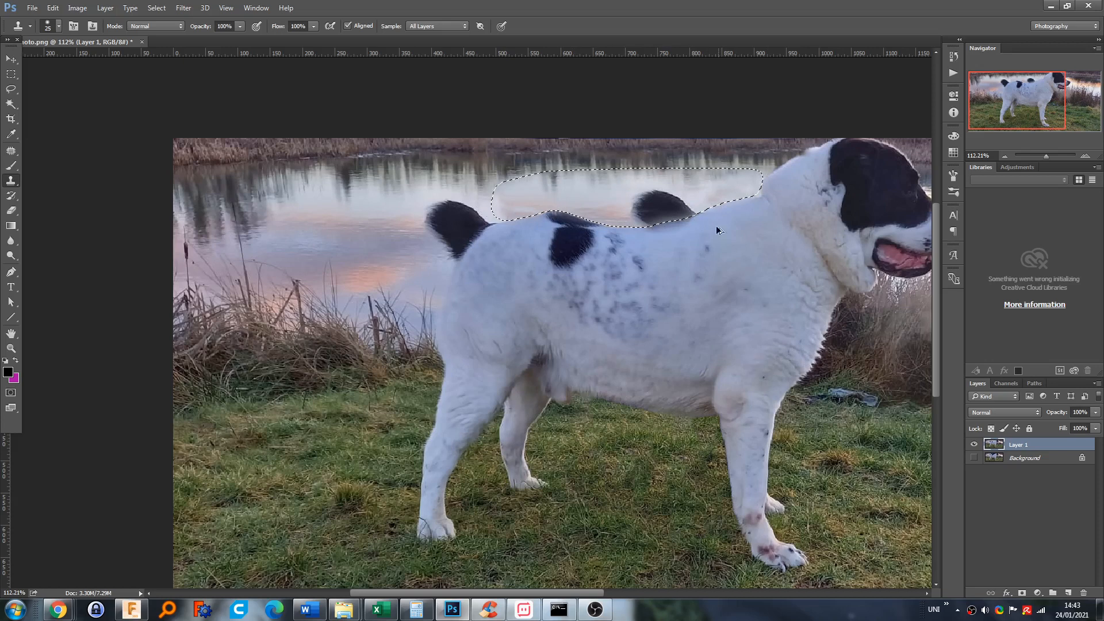
Undo the clone strokes over the lake and the feathered selection, back to the closed path
scroll(717, 227, "down", 2)
scroll(671, 196, "up", 2)
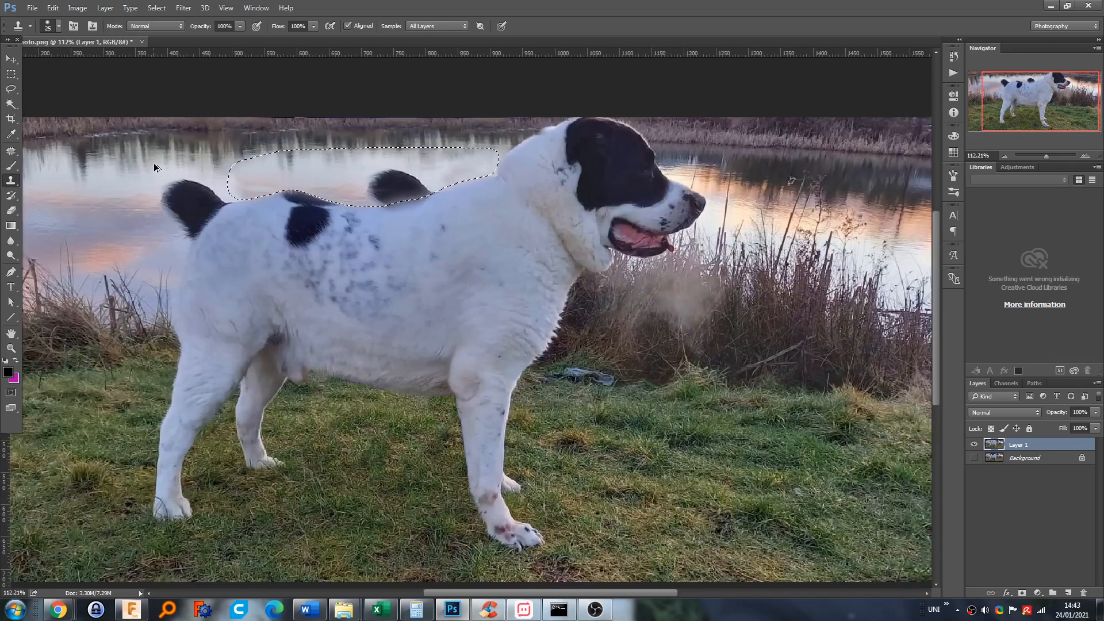
scroll(127, 171, "up", 3)
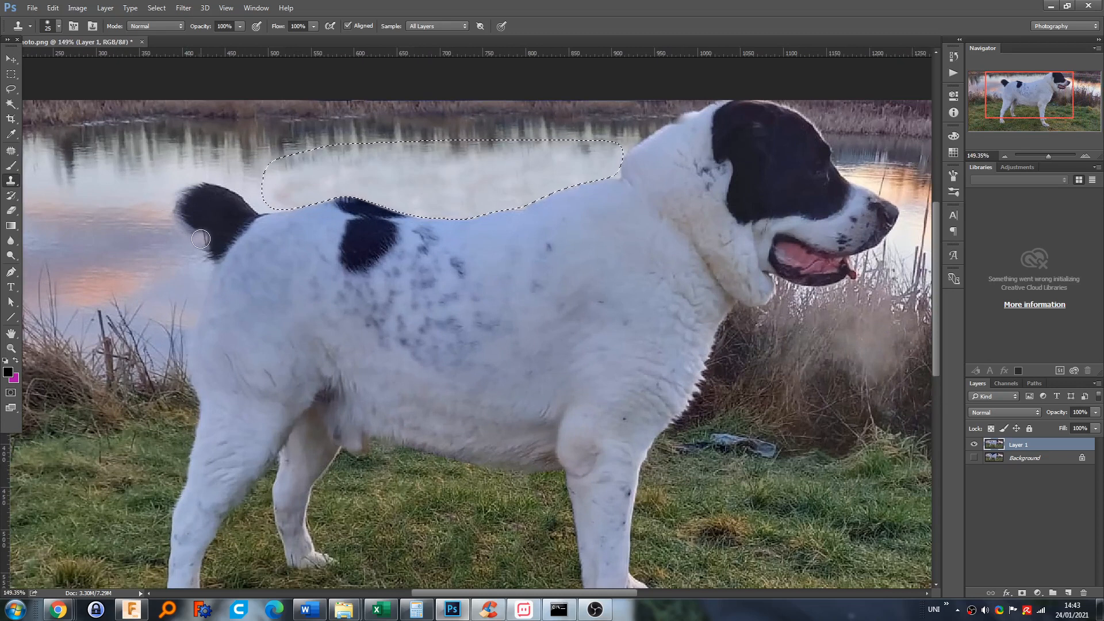
key("ctrl+z")
key("ctrl+alt+z")
key("ctrl+alt+z")
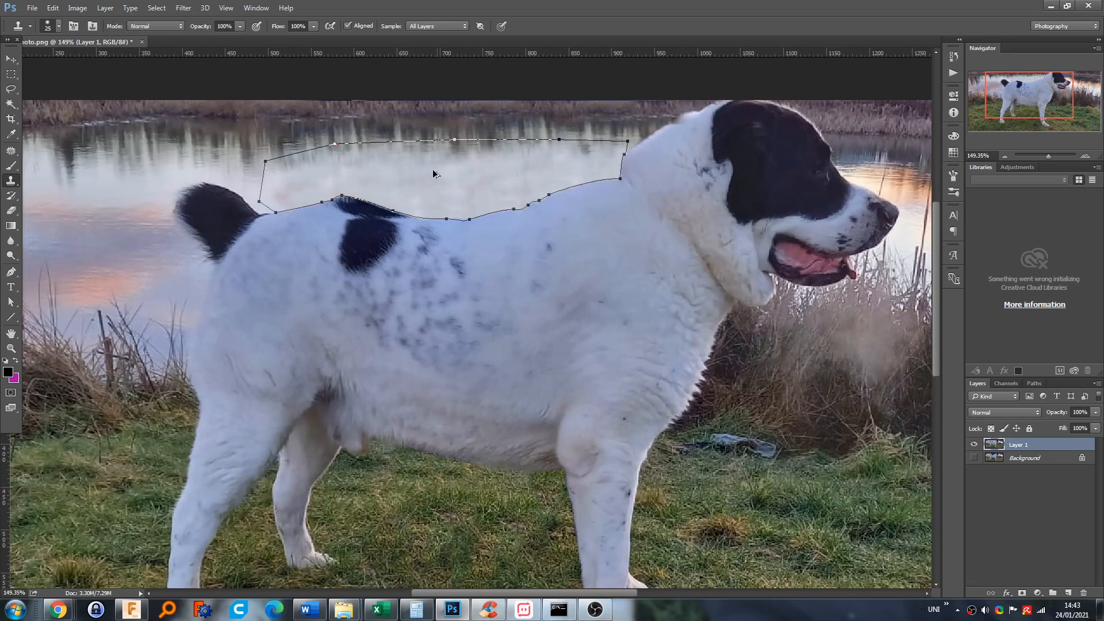
Convert the closed path above the dog's back into a new anti-aliased selection with a feather radius of 1 pixel
right_click(467, 178)
left_click(11, 271)
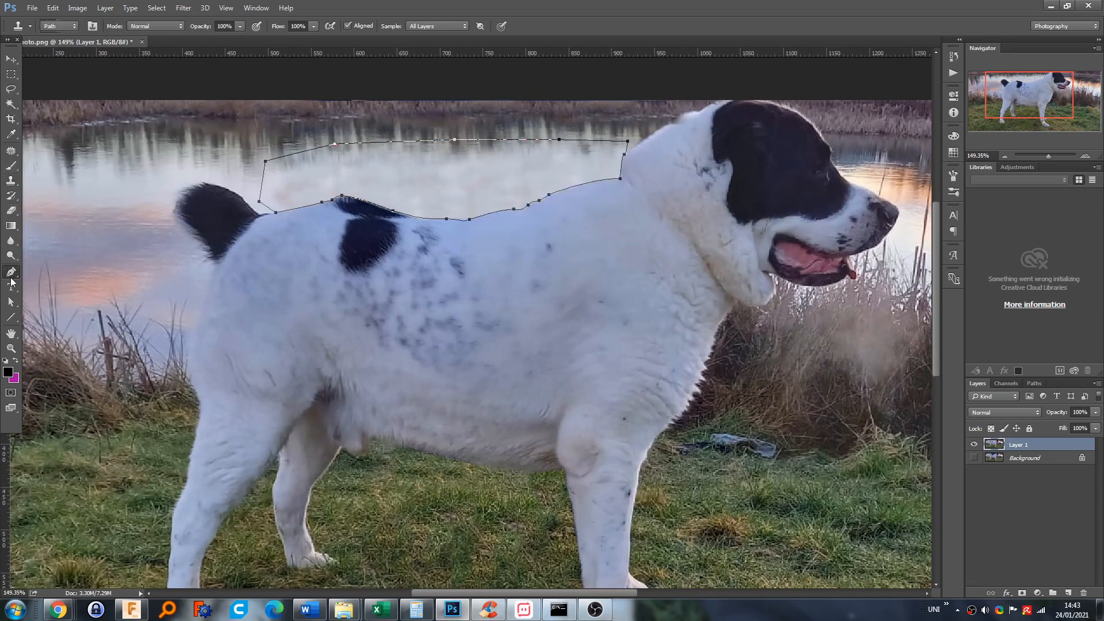
right_click(426, 181)
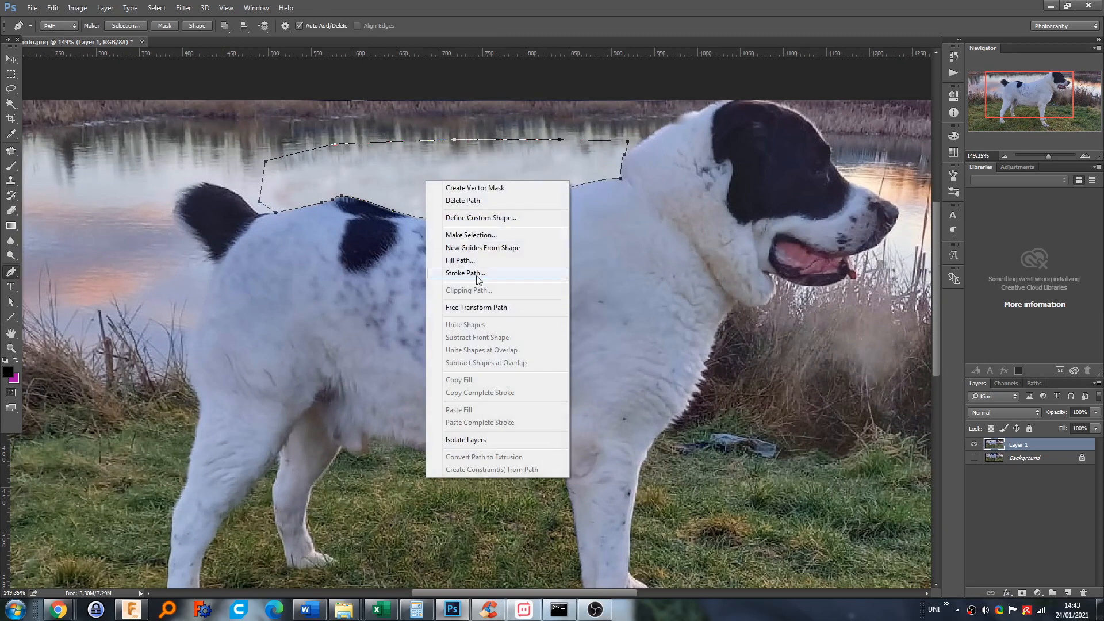
left_click(466, 236)
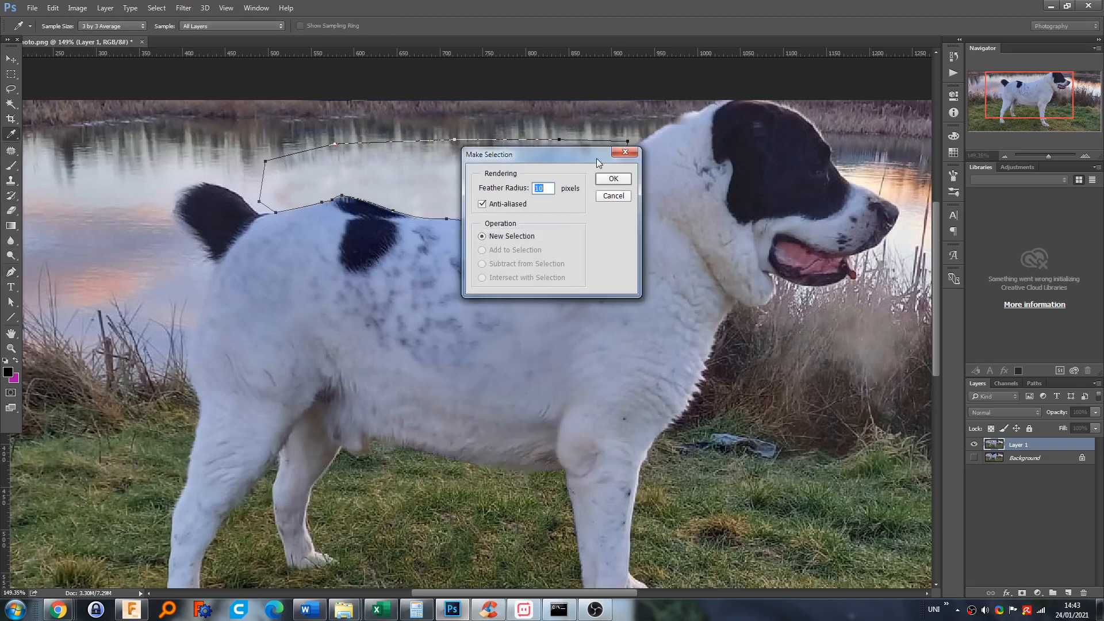
type("1")
key("Return")
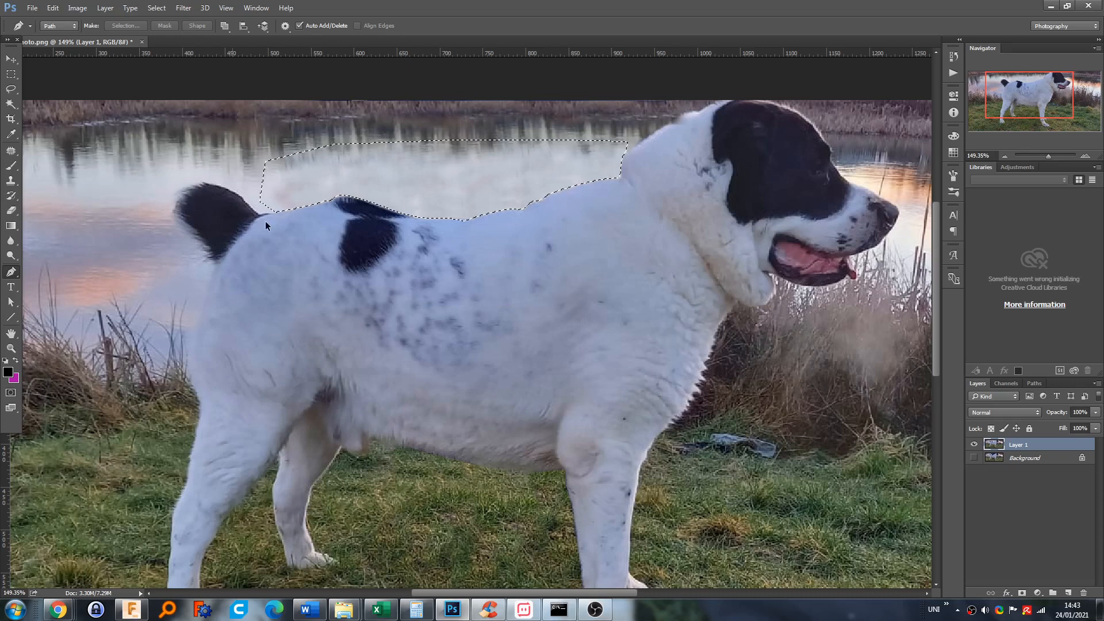
Clone lake water from the photo's far left edge across the selected area using a 41 px Clone Stamp brush at 0% hardness
key("ctrl+0")
left_click(10, 181)
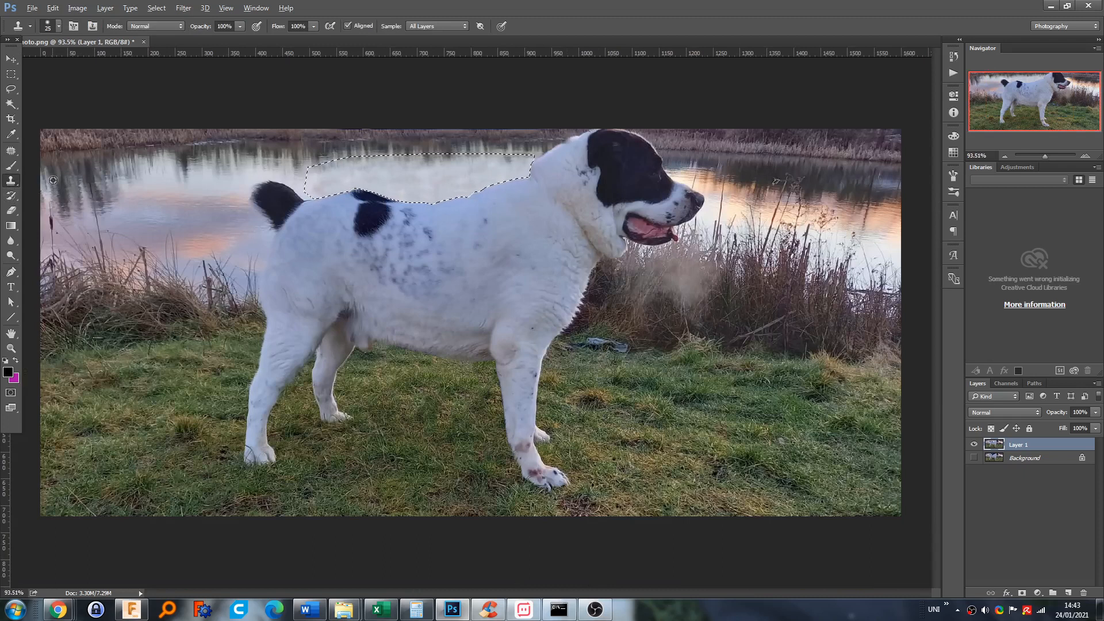
mouse_move(302, 173)
left_mouse_down()
mouse_move(428, 159)
mouse_move(320, 170)
mouse_move(331, 190)
left_mouse_up()
key("ctrl+z")
right_click(206, 197)
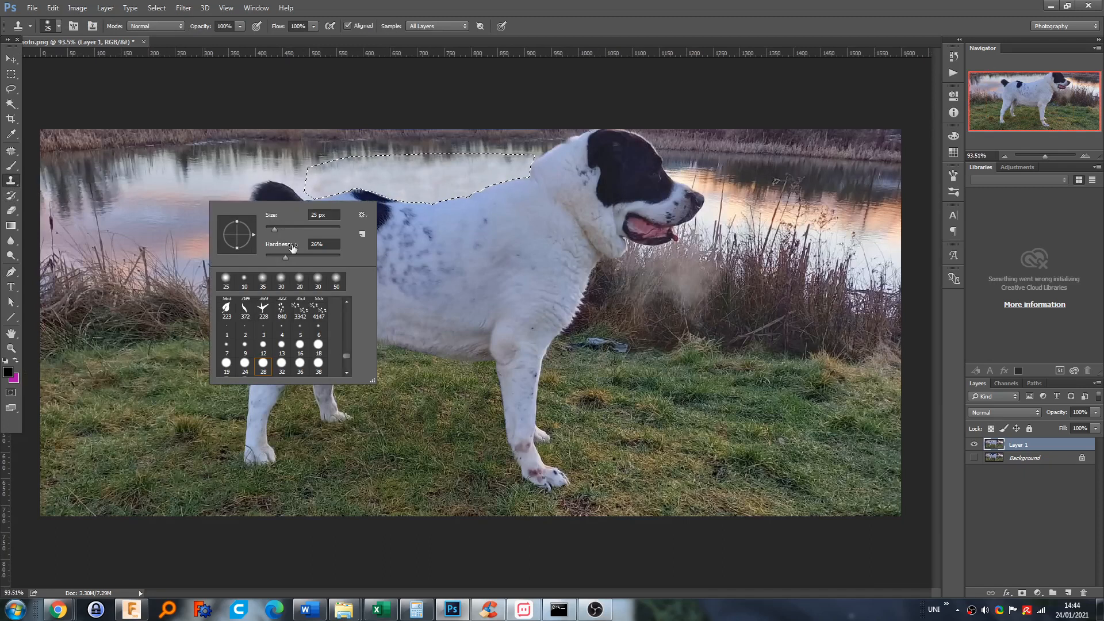
left_click_drag(273, 229, 278, 228)
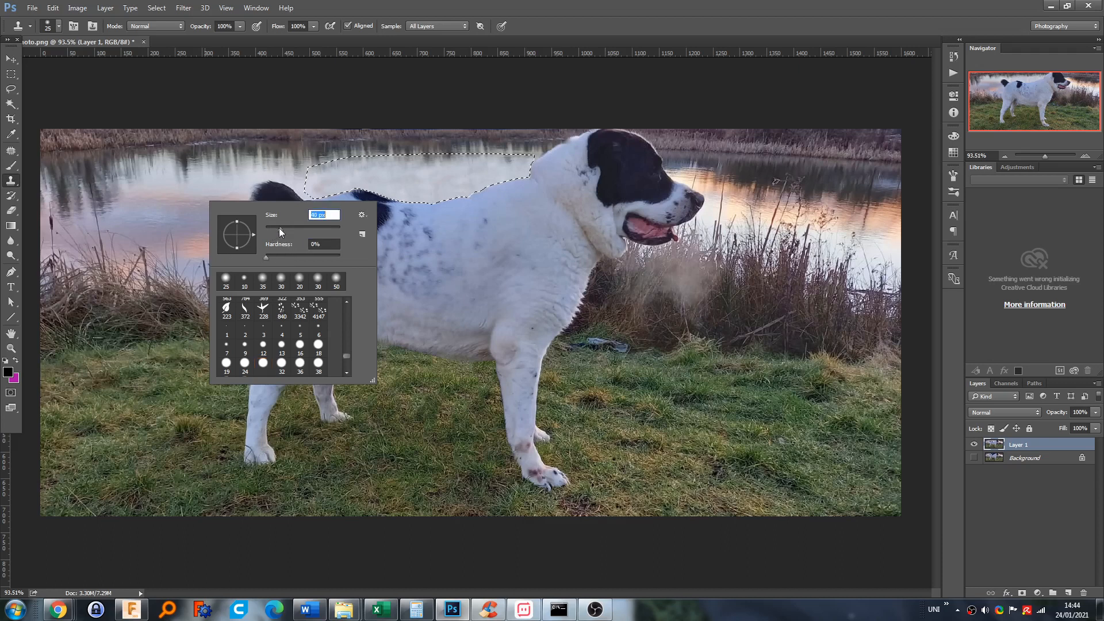
left_click(60, 183)
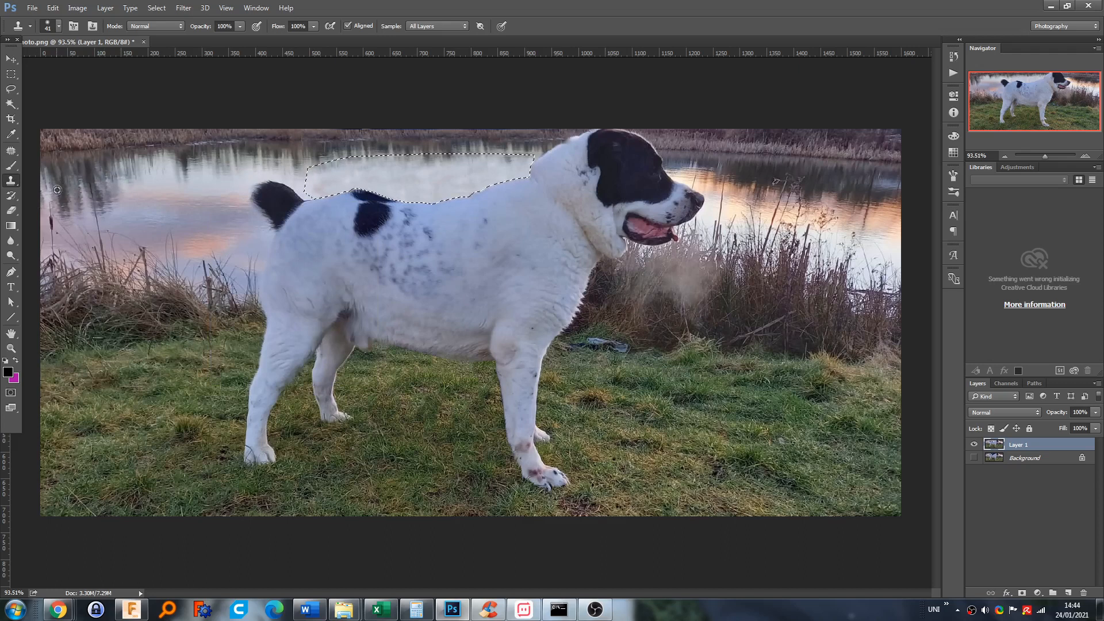
left_click_drag(296, 170, 403, 166)
mouse_move(345, 187)
left_mouse_down()
mouse_move(424, 188)
mouse_move(385, 189)
mouse_move(469, 168)
mouse_move(378, 162)
mouse_move(522, 164)
mouse_move(424, 188)
left_mouse_up()
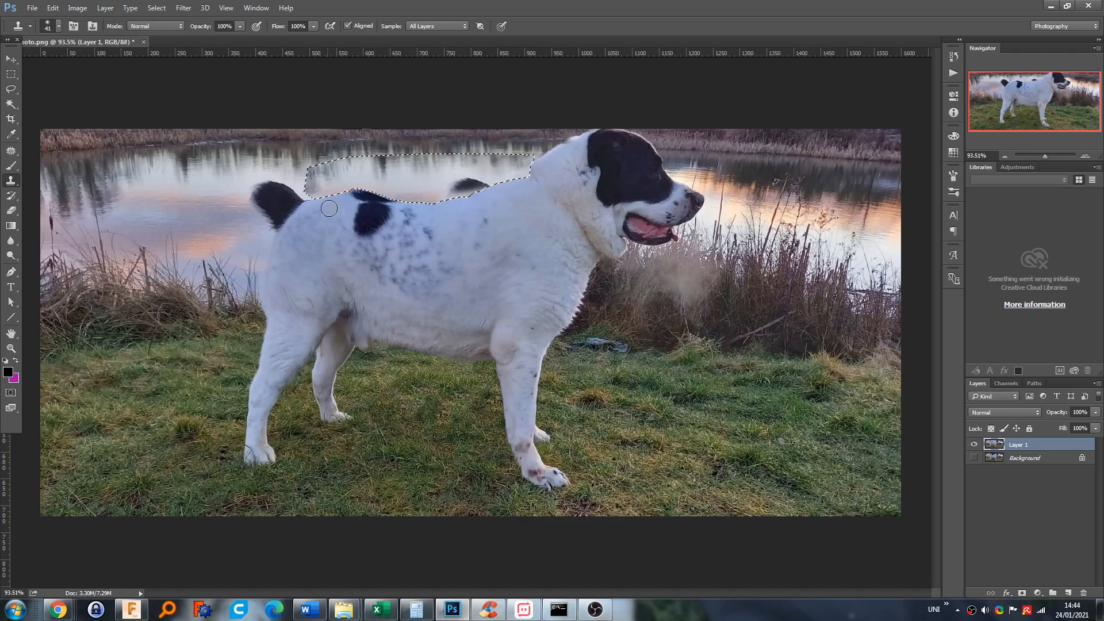
Deselect the area and dab sampled water over the dark smudge between the dog's tail and back
key("ctrl+d")
scroll(312, 171, "up", 3, "alt")
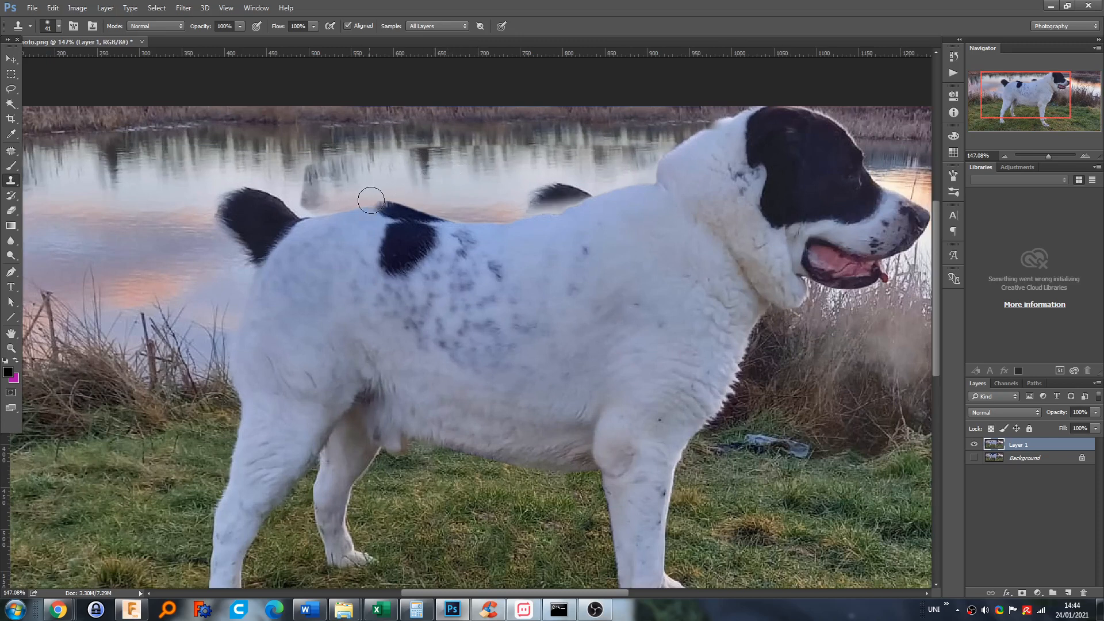
left_click(298, 196, "alt")
left_click(305, 193)
left_click(311, 173)
Try to cover the duplicated tail tip above the dog's back with nearby lake water, working without a selection
left_click(441, 192, "alt")
mouse_move(531, 196)
left_mouse_down()
mouse_move(583, 192)
mouse_move(516, 206)
mouse_move(592, 197)
left_mouse_up()
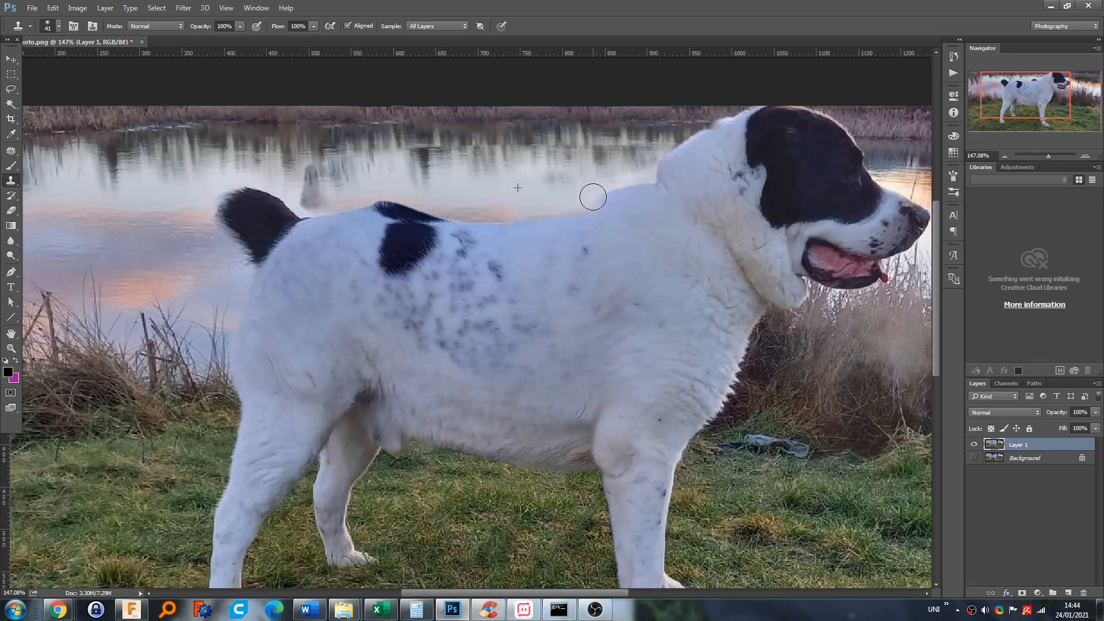
key("ctrl+z")
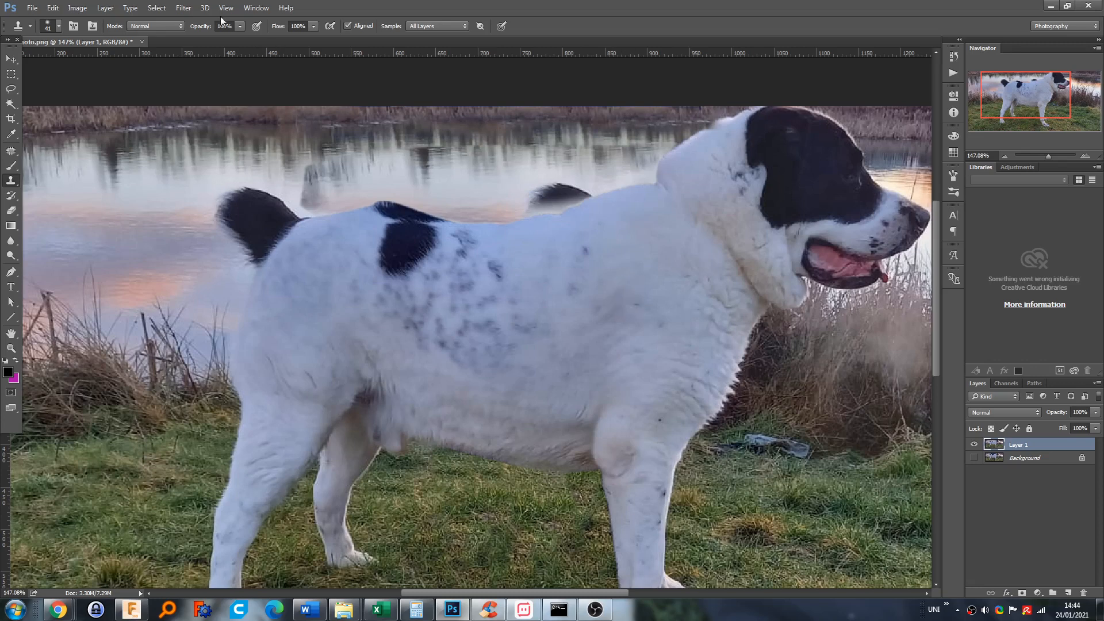
Load the saved "dog mask" channel as a new selection
left_click(185, 10)
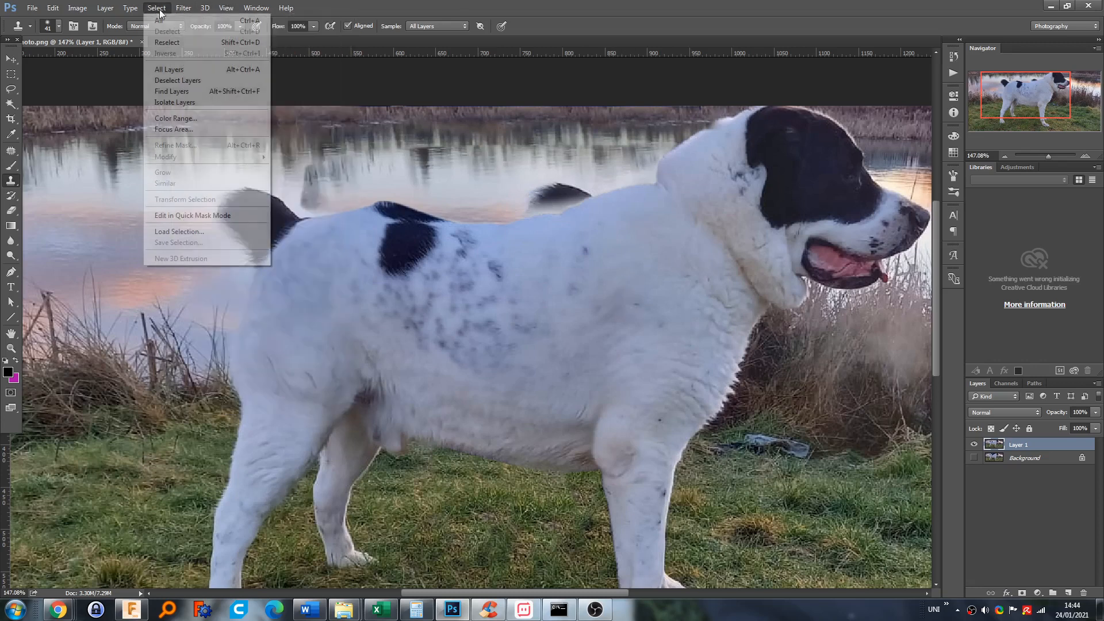
left_click(206, 231)
left_click(544, 199)
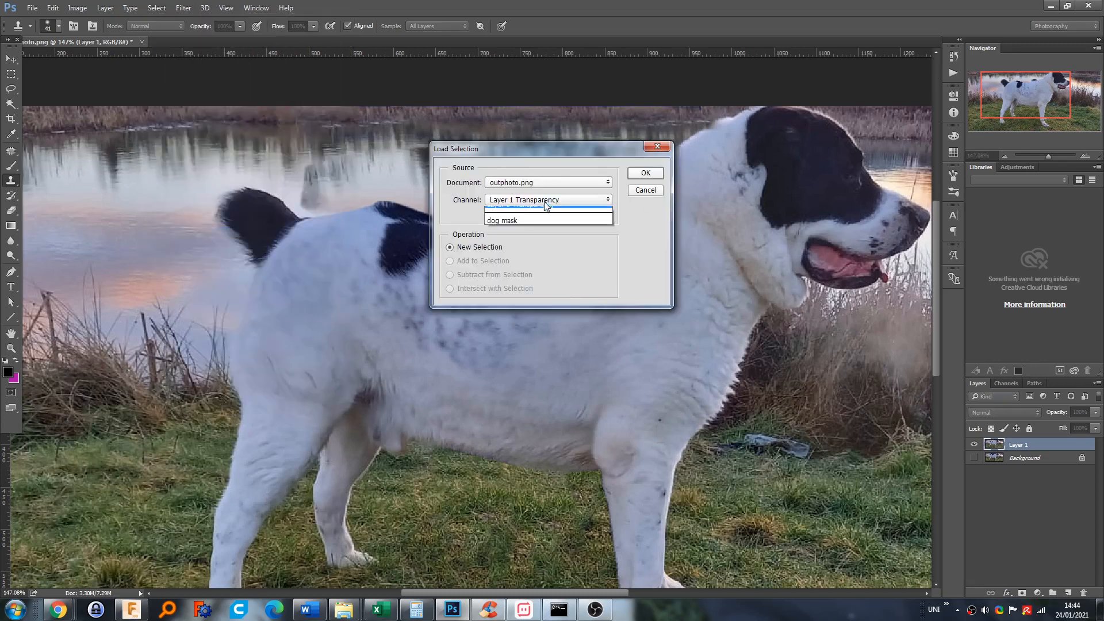
left_click(514, 226)
left_click(645, 173)
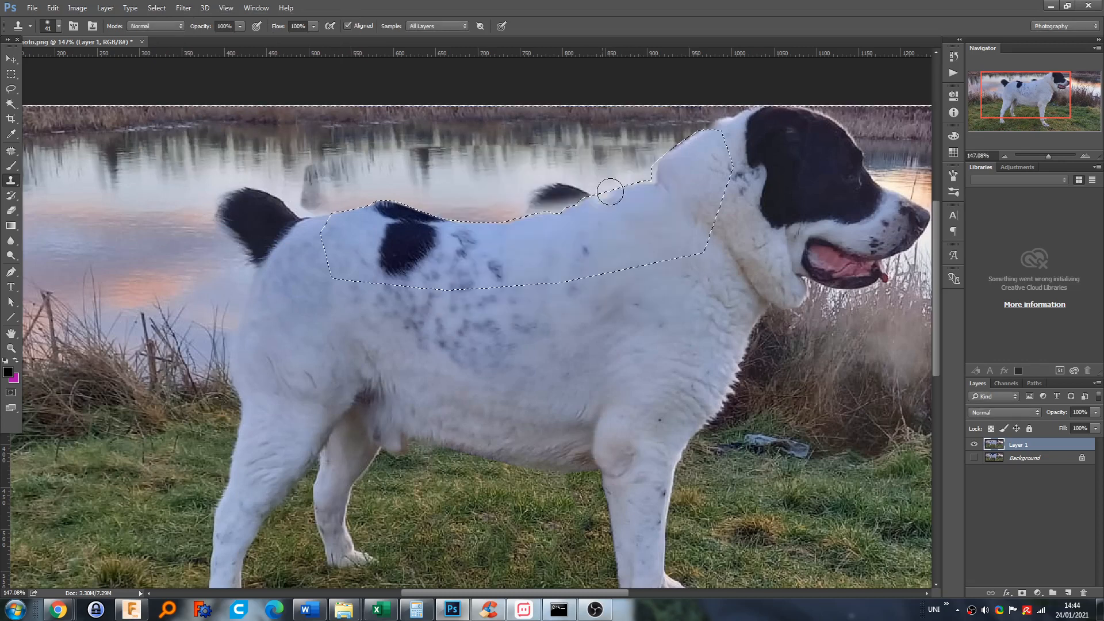
Clone water over the duplicated tail tip above the back, and touch up the lake reflections with a 20 px brush
left_click_drag(568, 193, 585, 196)
left_click(495, 189, "alt")
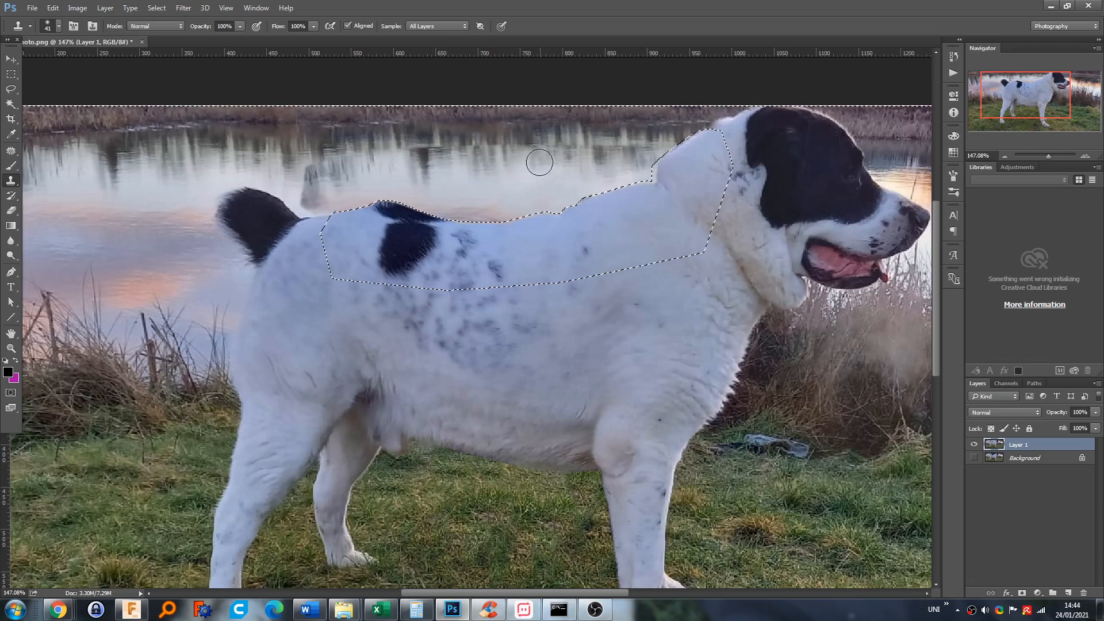
key("bracketleft")
key("bracketleft")
key("bracketleft")
left_click_drag(398, 153, 365, 154)
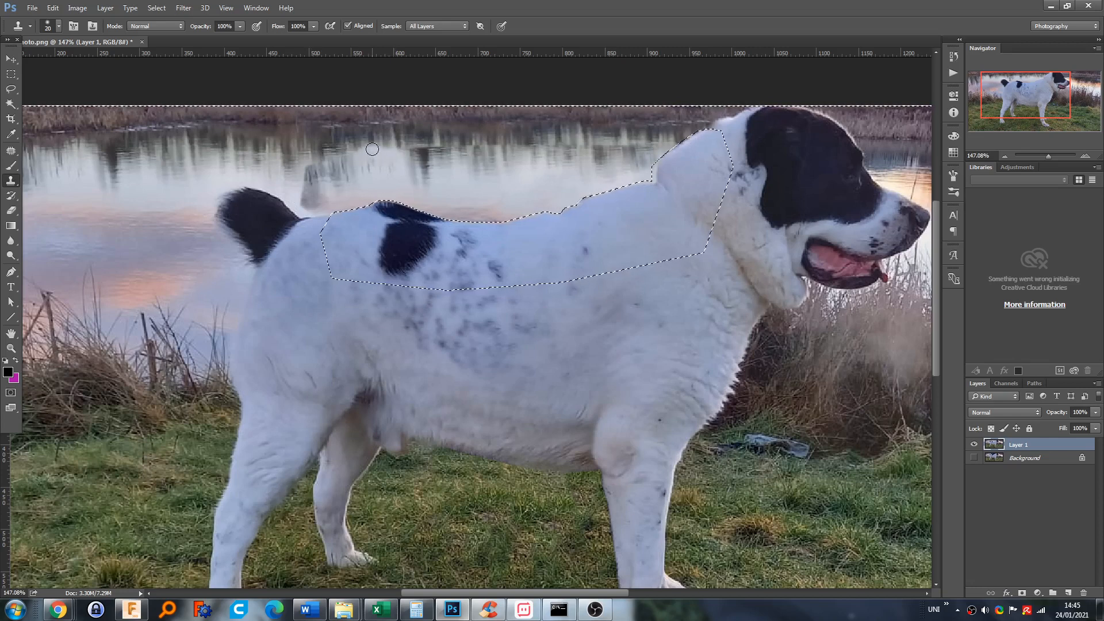
Clone over the lake reflections above the dog's back, from the neck toward the tail, with a 30 px brush
right_click(299, 195)
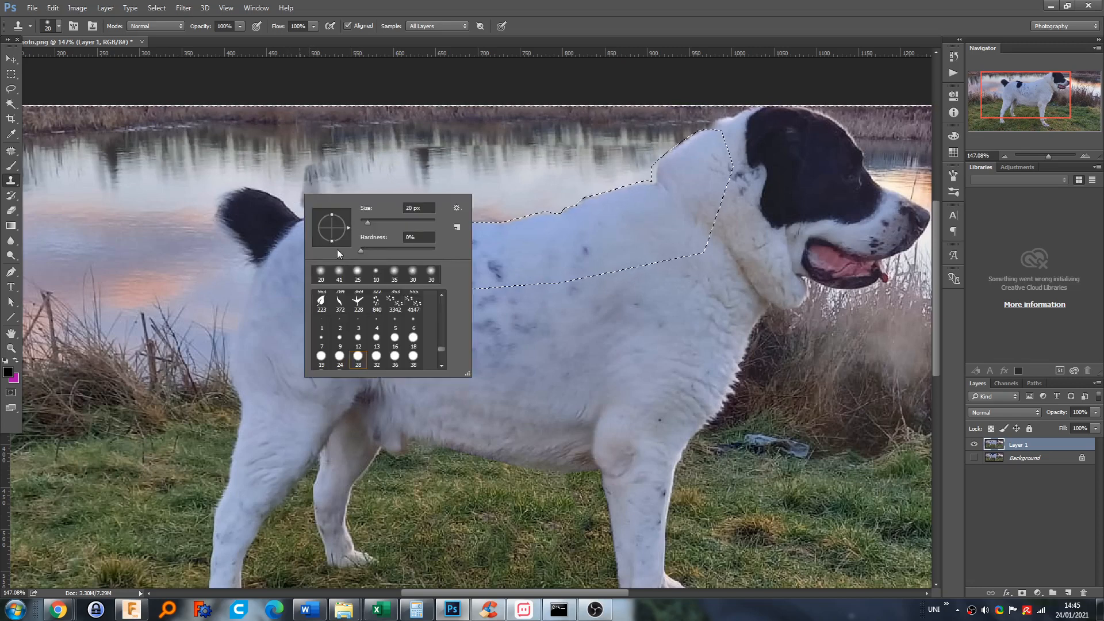
key("Tab")
left_click(178, 181)
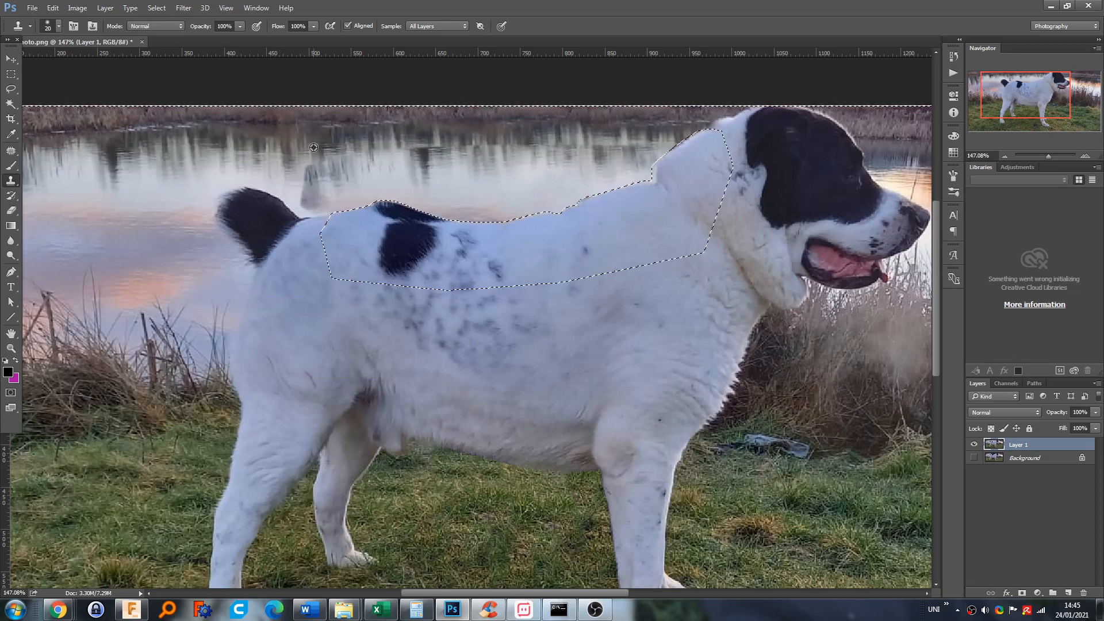
scroll(306, 151, "down", 5)
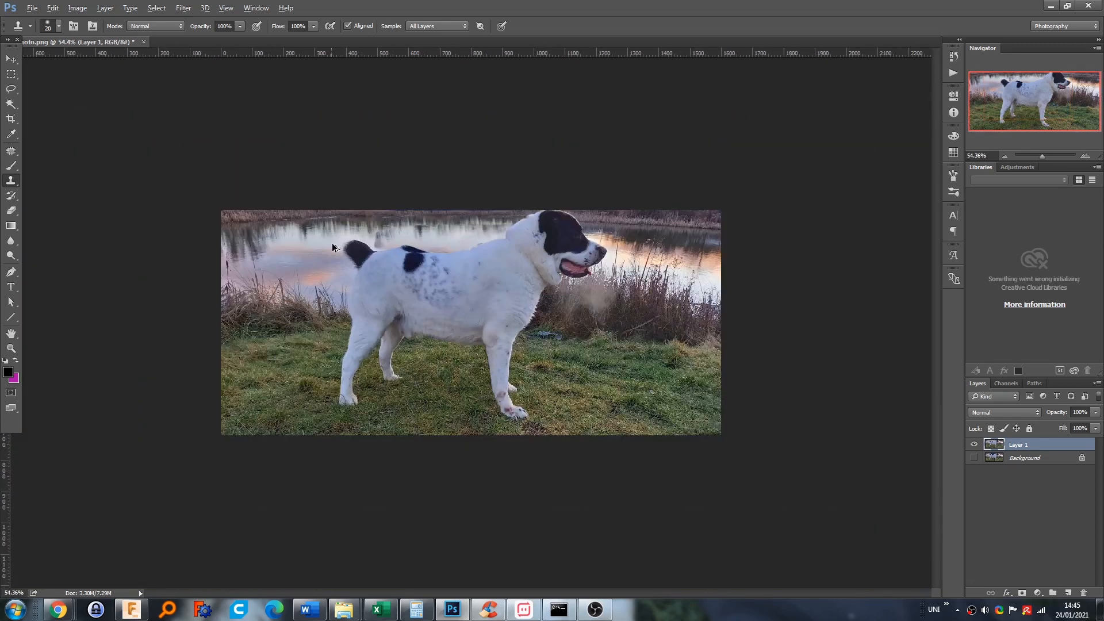
scroll(288, 238, "down", 1)
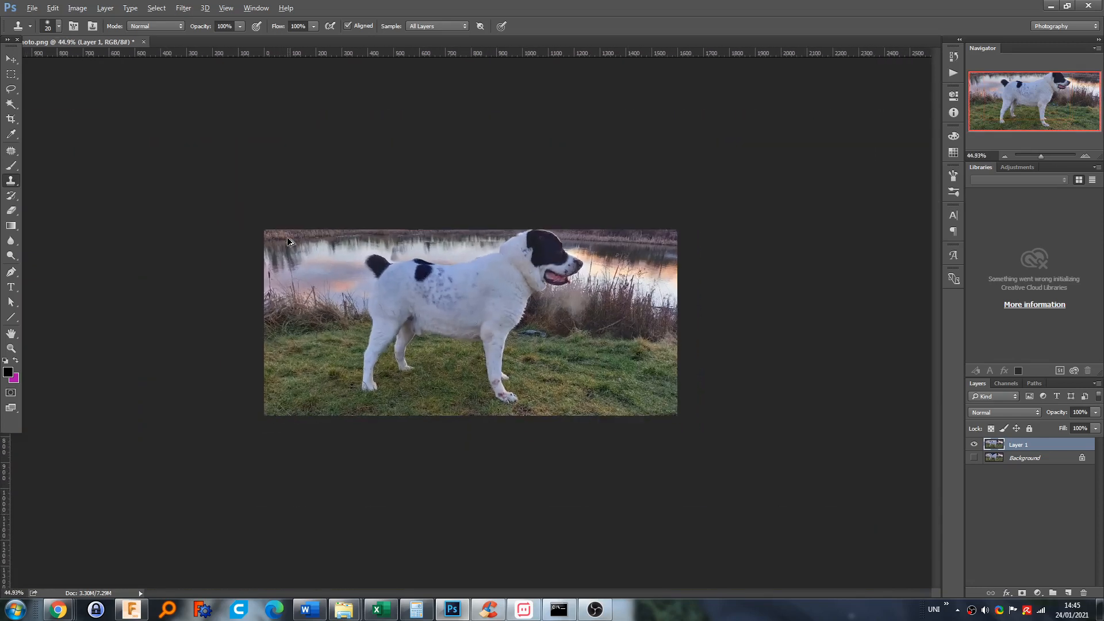
scroll(283, 236, "up", 3)
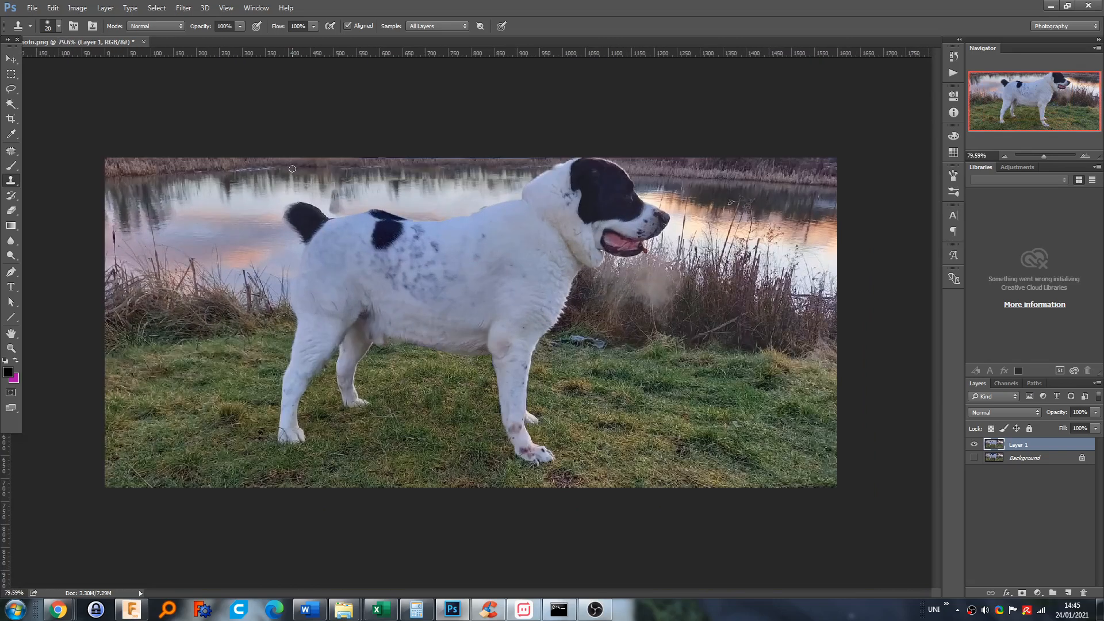
scroll(297, 174, "up", 3)
scroll(361, 182, "up", 1)
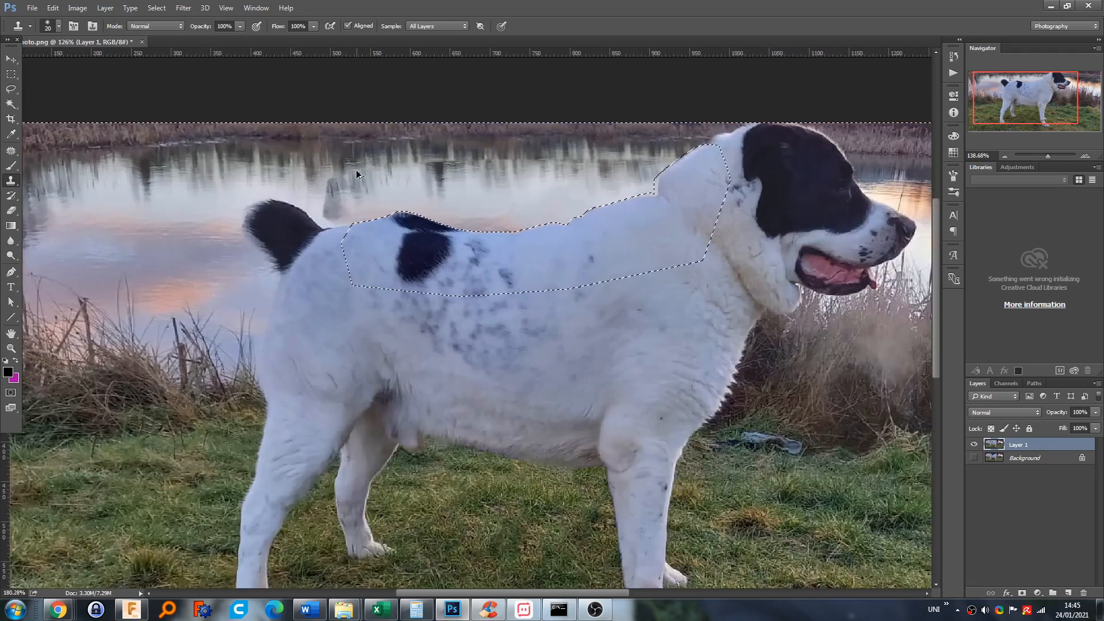
scroll(357, 173, "up", 2)
key("bracketright")
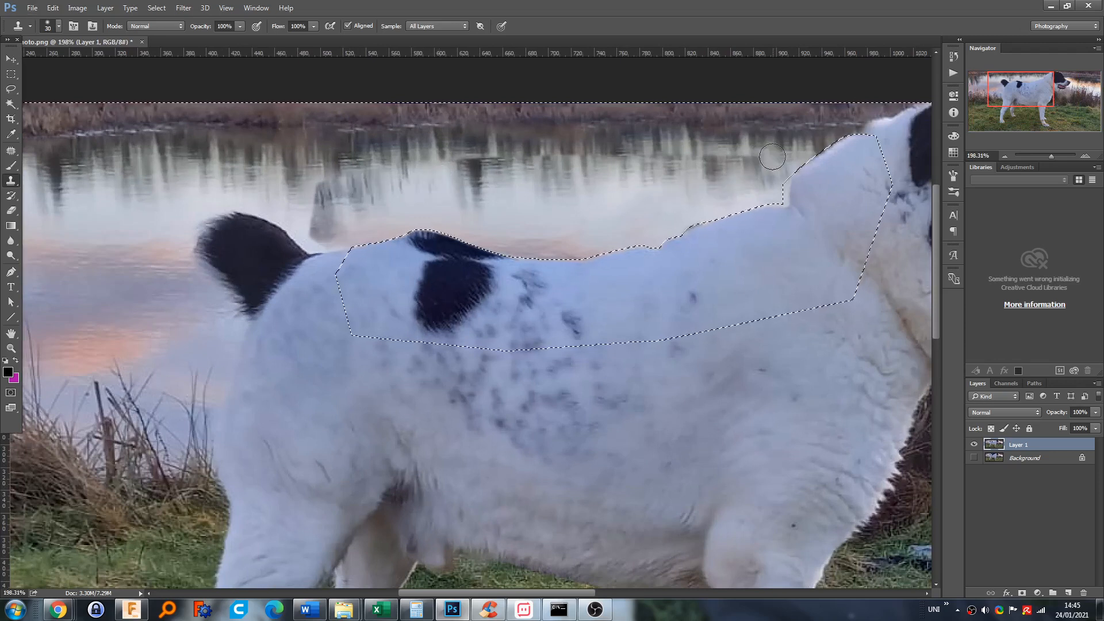
left_click_drag(770, 157, 389, 169)
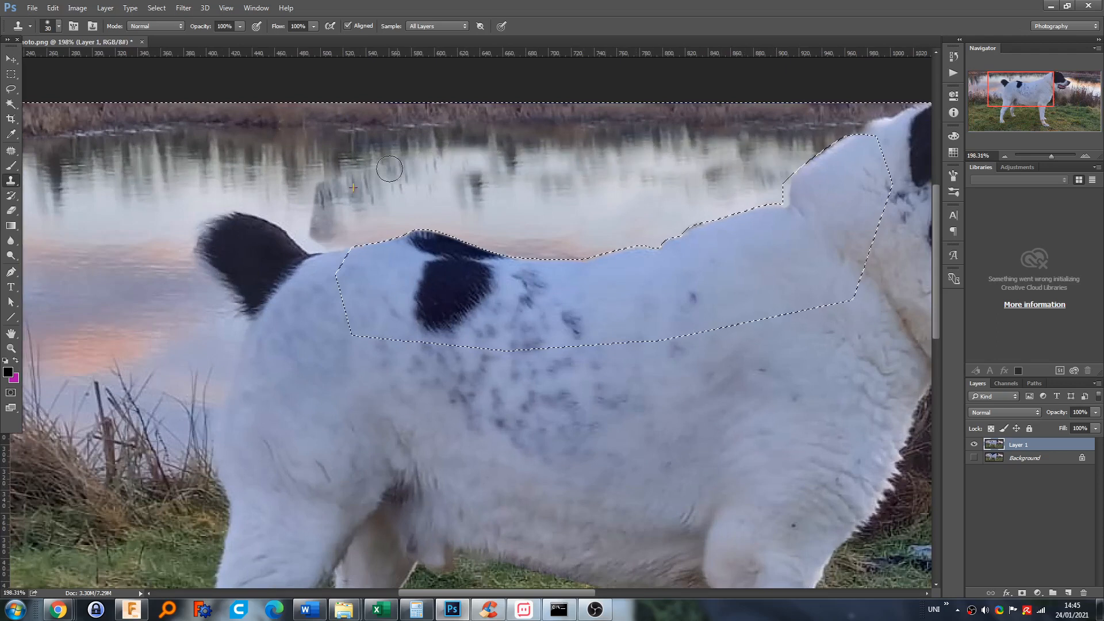
Fade the dark smudge in the water just beside the dog's tail with Clone Stamp touches using a 20 px brush
scroll(320, 210, "down", 3, "alt")
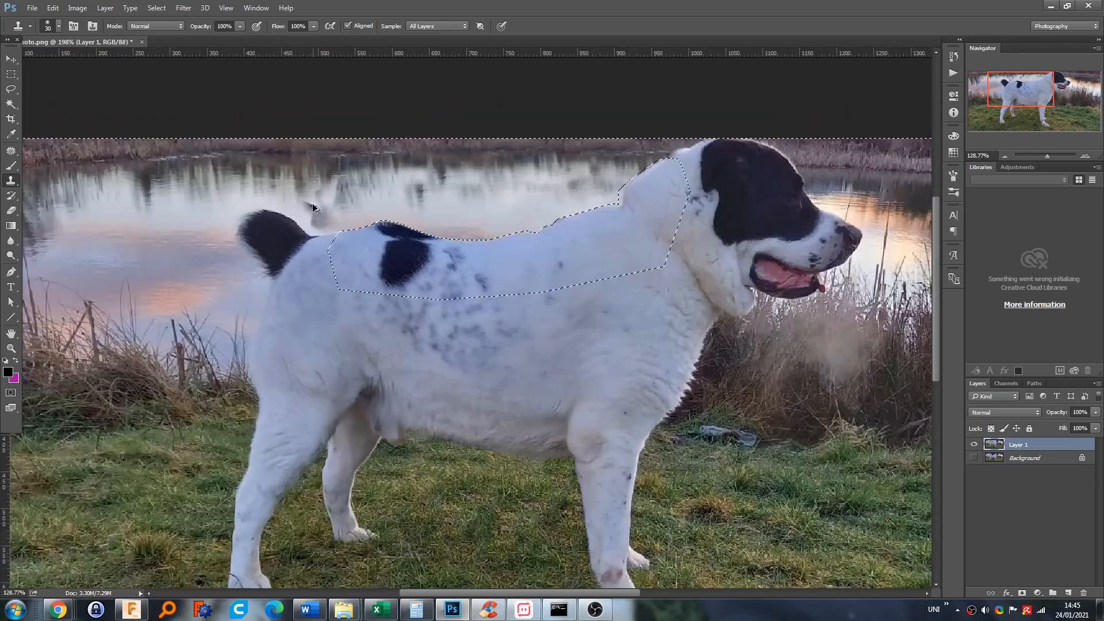
scroll(313, 207, "down", 2)
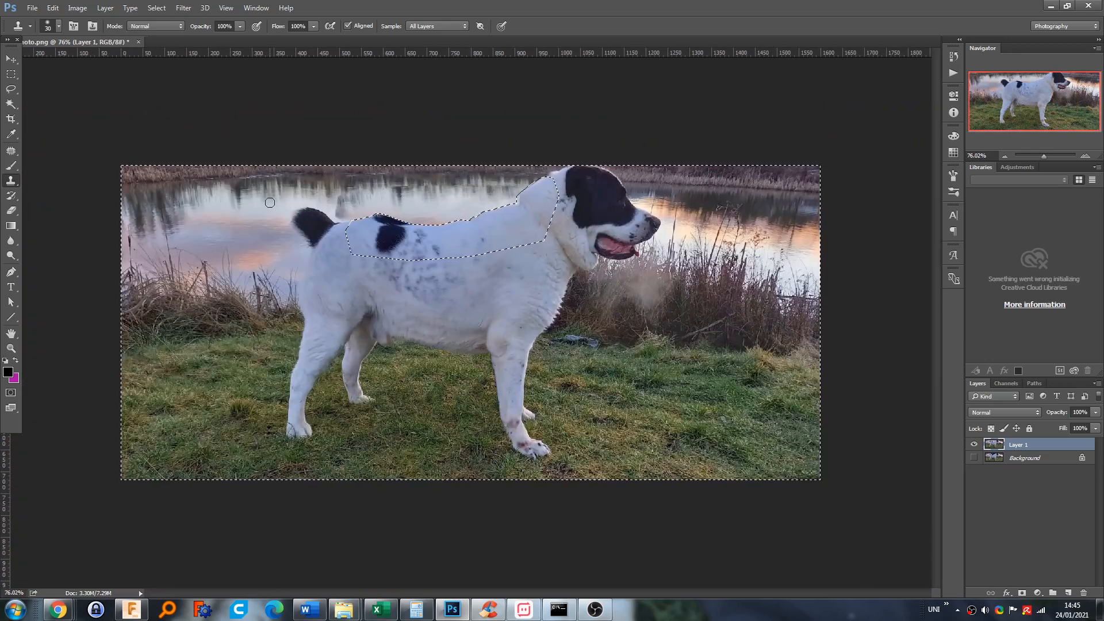
scroll(270, 202, "up", 5)
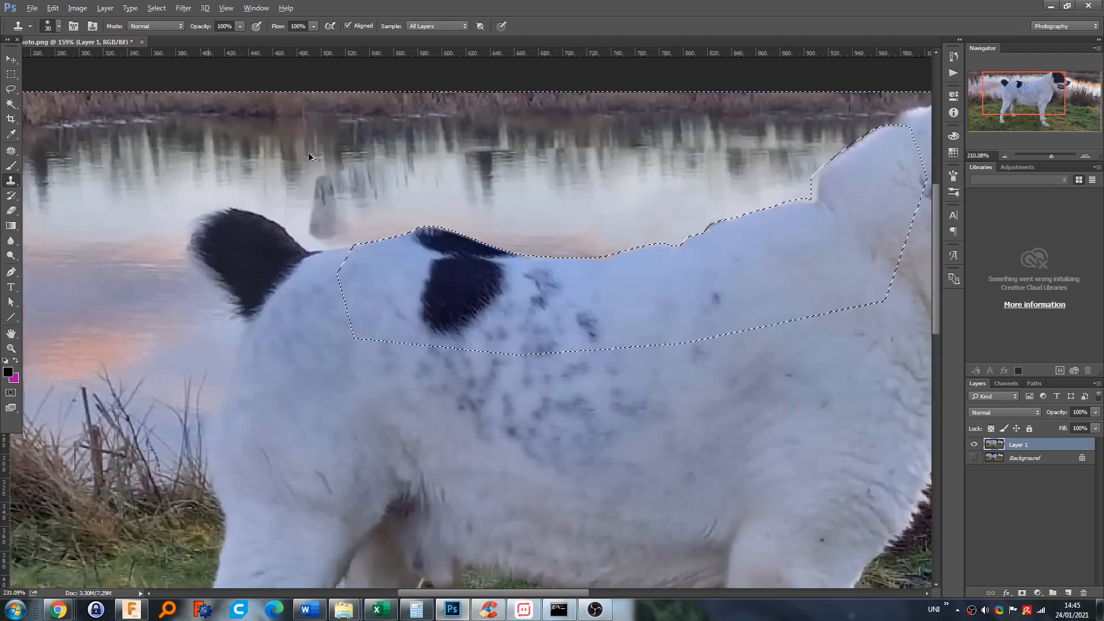
scroll(308, 156, "up", 1)
key("bracketleft")
key("bracketleft")
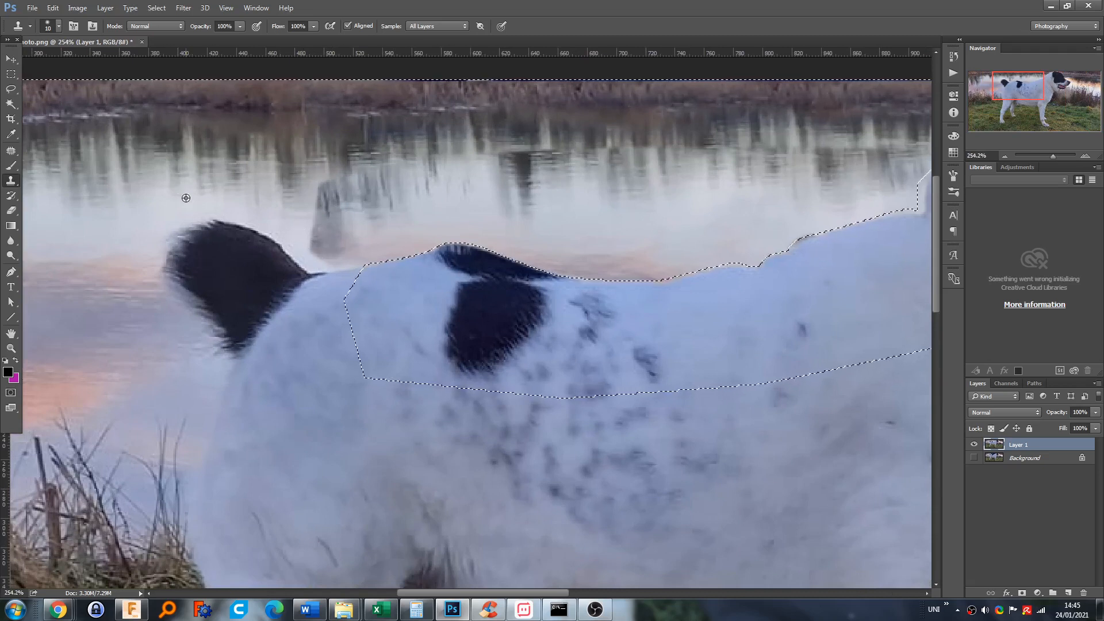
key("bracketright")
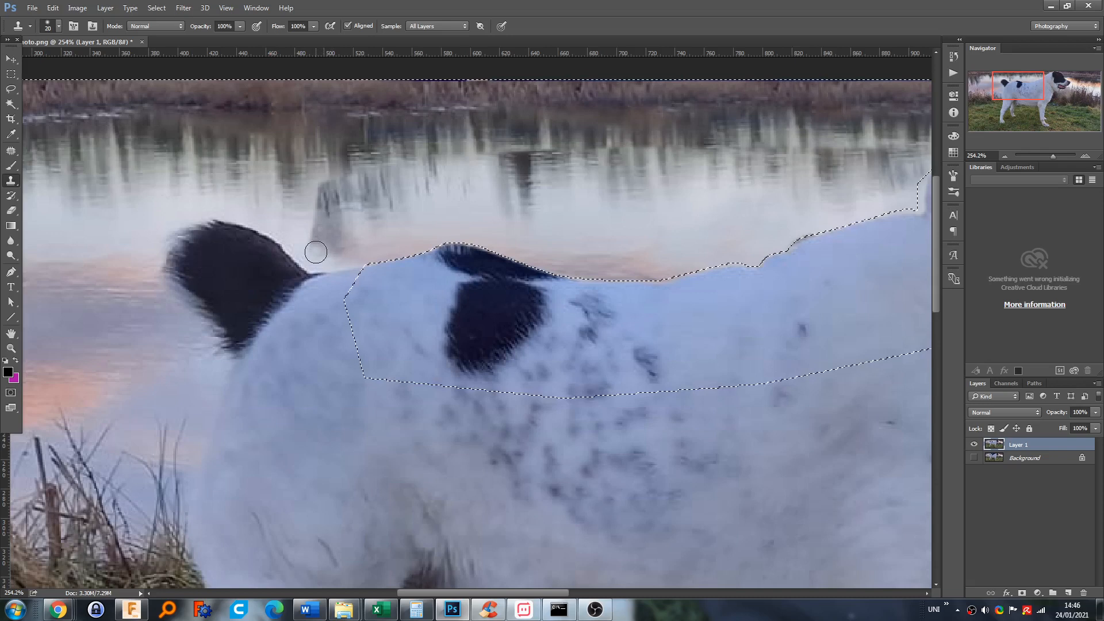
mouse_move(318, 260)
left_mouse_down()
mouse_move(320, 198)
mouse_move(344, 184)
mouse_move(268, 212)
mouse_move(316, 211)
left_mouse_up()
left_click(268, 212, "alt")
key("ctrl+z")
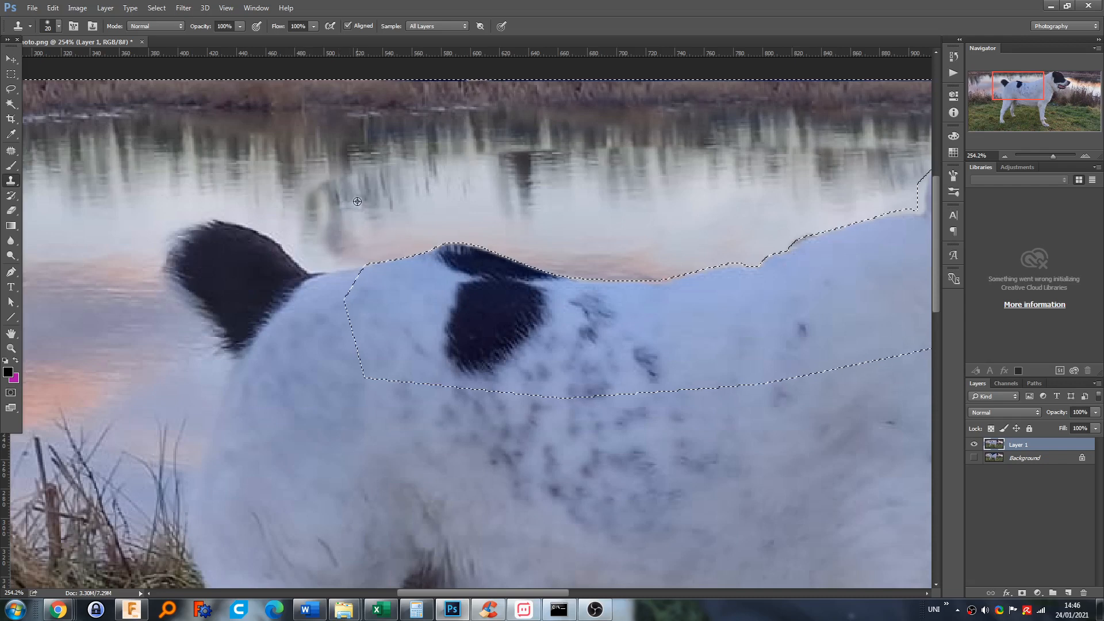
left_click(379, 180, "alt")
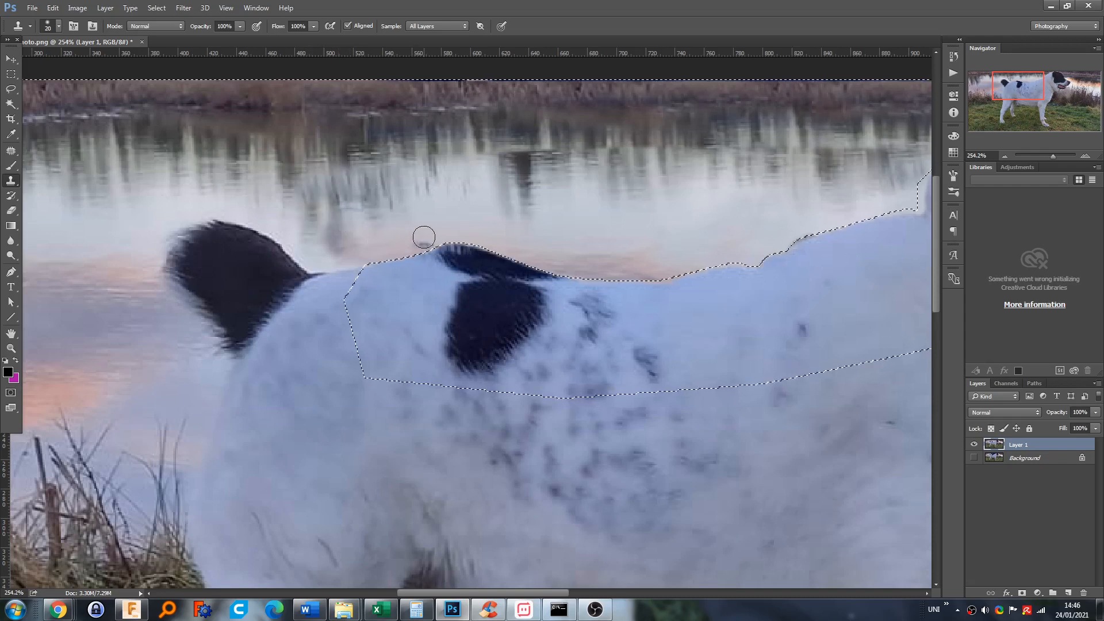
Try to clone white fur from the dog's rump over the base of the tail
scroll(351, 236, "down", 3)
scroll(330, 254, "up", 3)
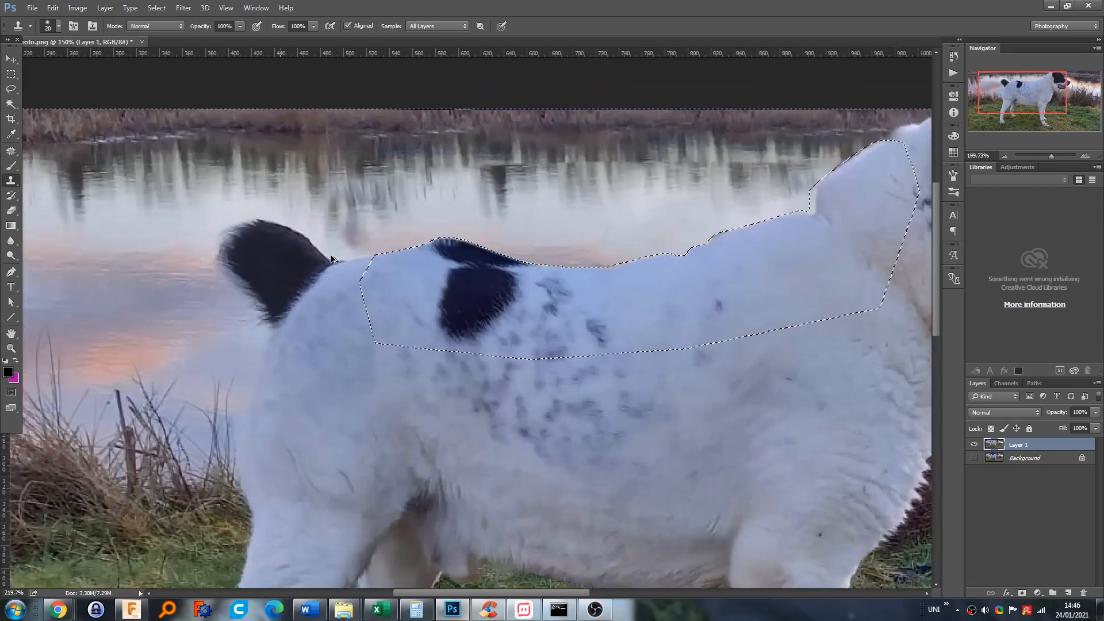
left_click(359, 293, "alt")
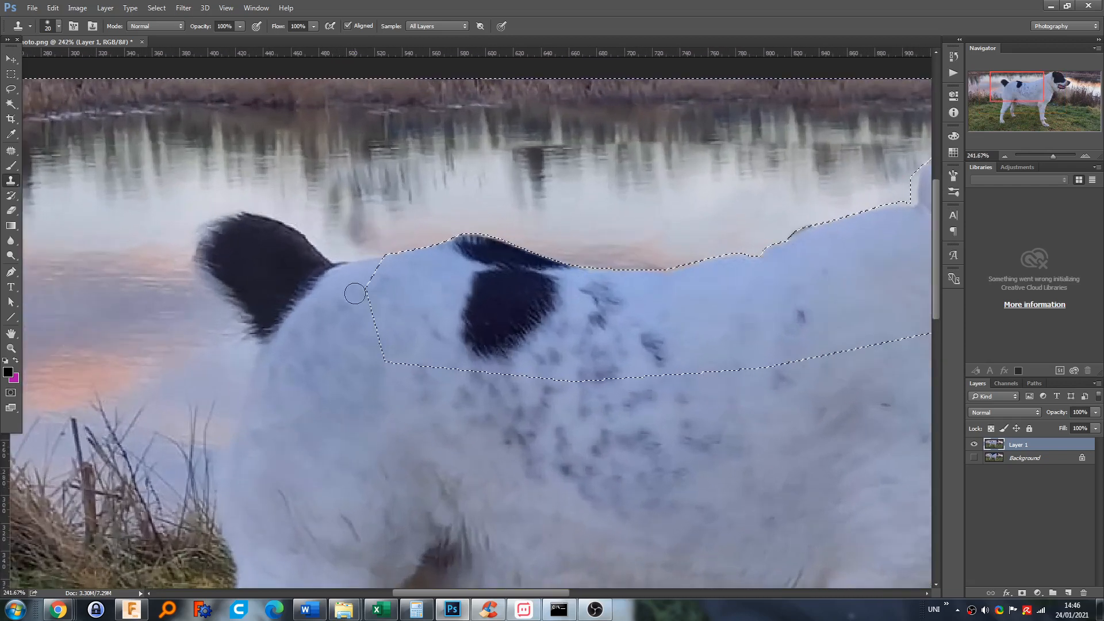
left_click(308, 267)
key("ctrl+z")
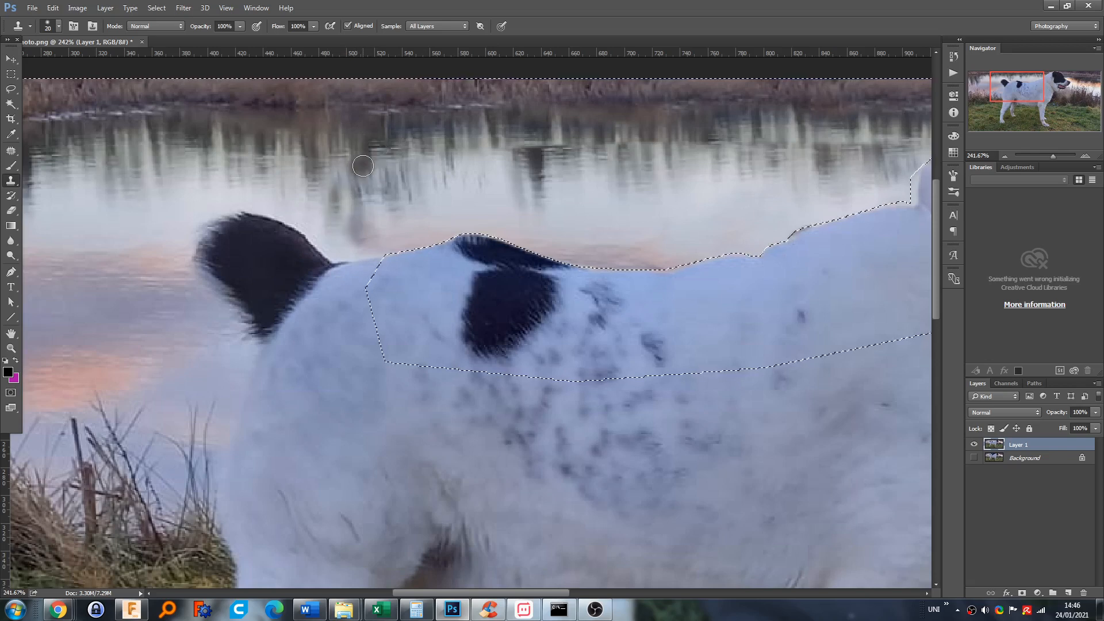
Try to blend the lake reflections above the dog's back with Clone Stamp strokes using a 35 px brush, and undo the strokes
key("bracketright")
key("bracketright")
key("bracketright")
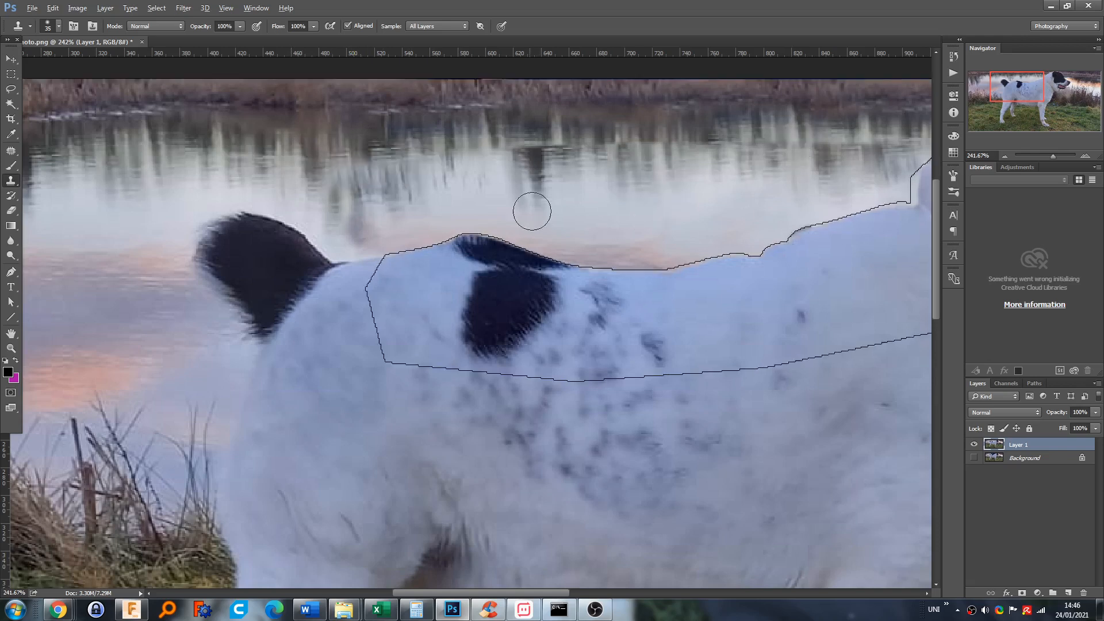
scroll(500, 197, "down", 3)
scroll(690, 156, "up", 1)
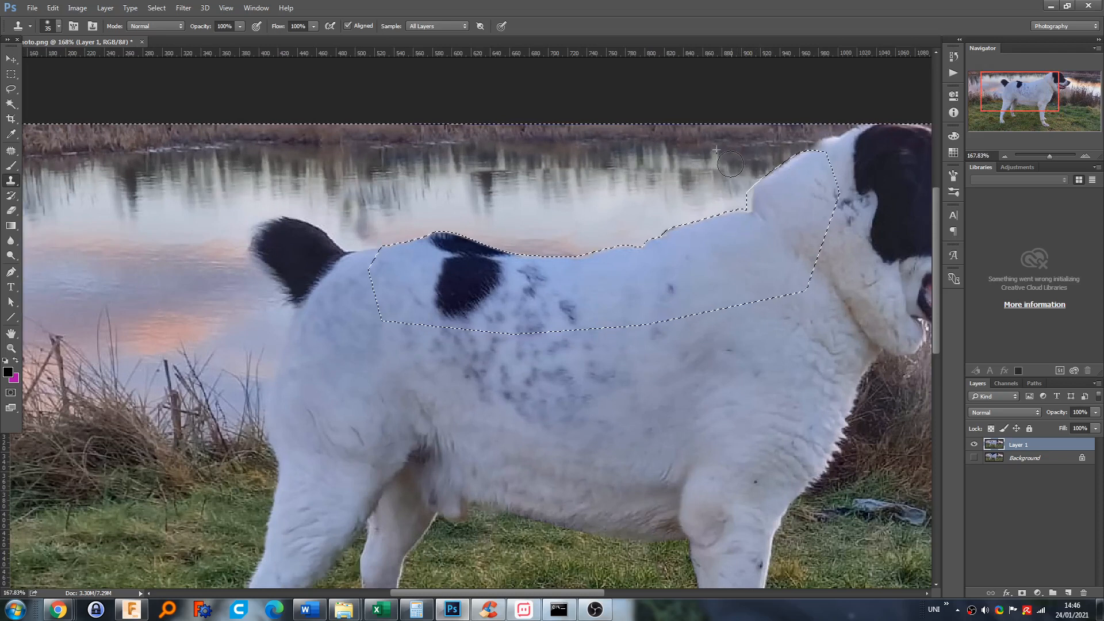
left_click_drag(588, 170, 389, 203)
key("ctrl+z")
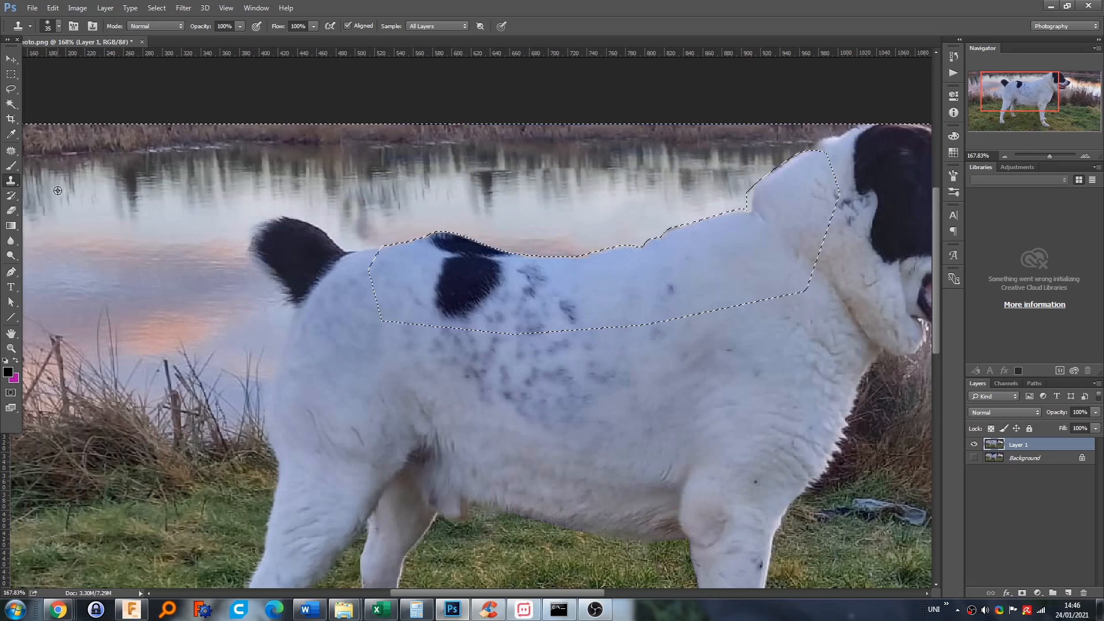
left_click_drag(758, 172, 627, 177)
key("ctrl+z")
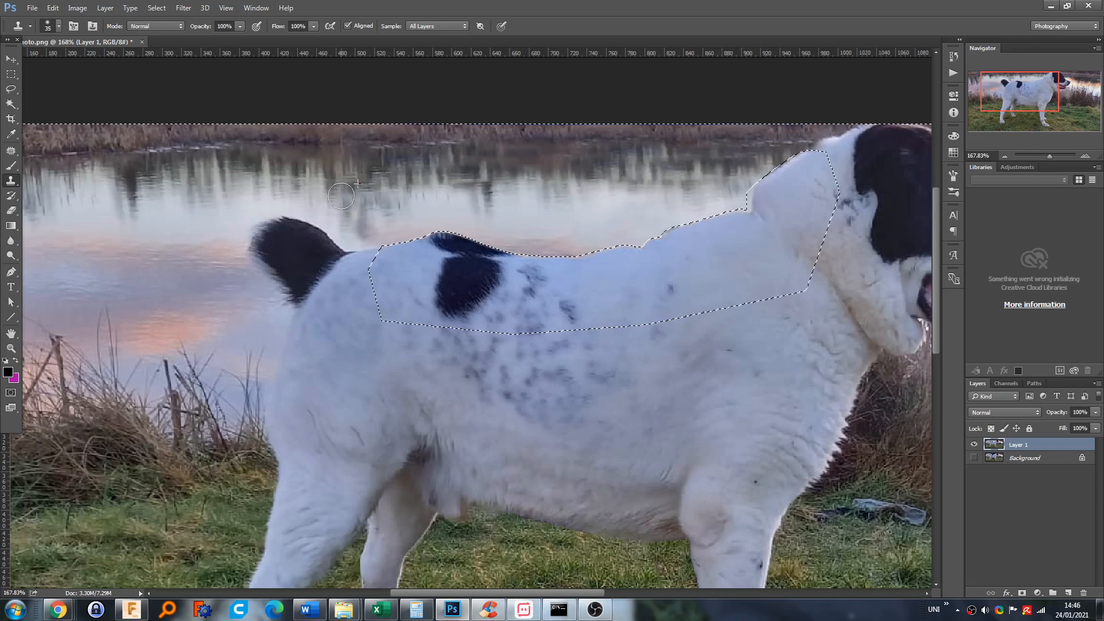
Clone clean water over the dark smudge in the lake above the dog's back with a 25 px Clone Stamp brush
key("ctrl+0")
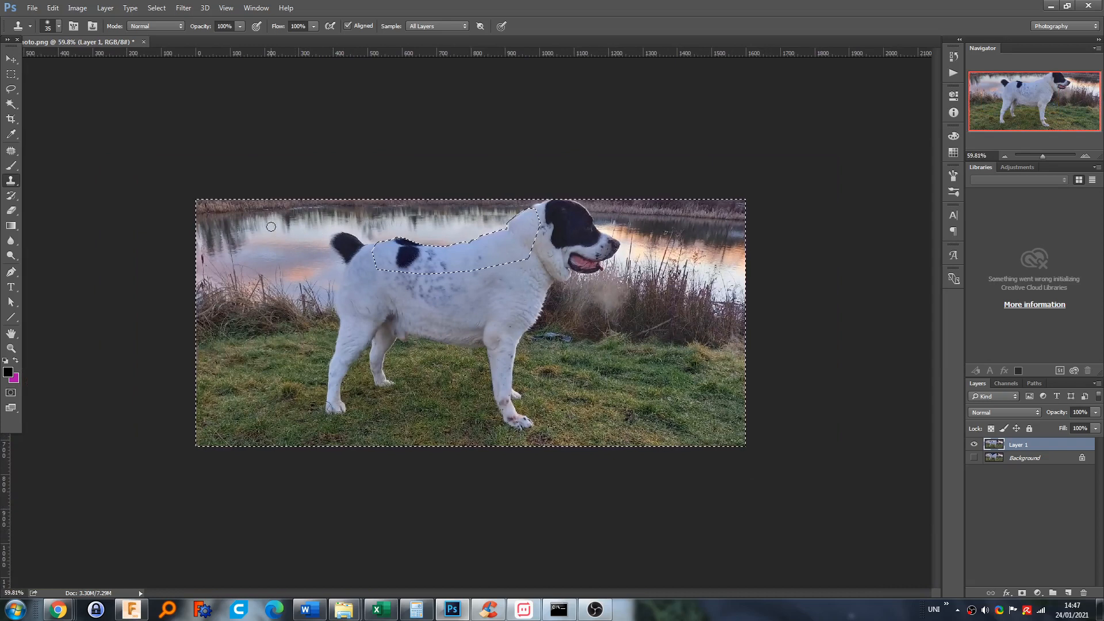
scroll(353, 251, "up", 5)
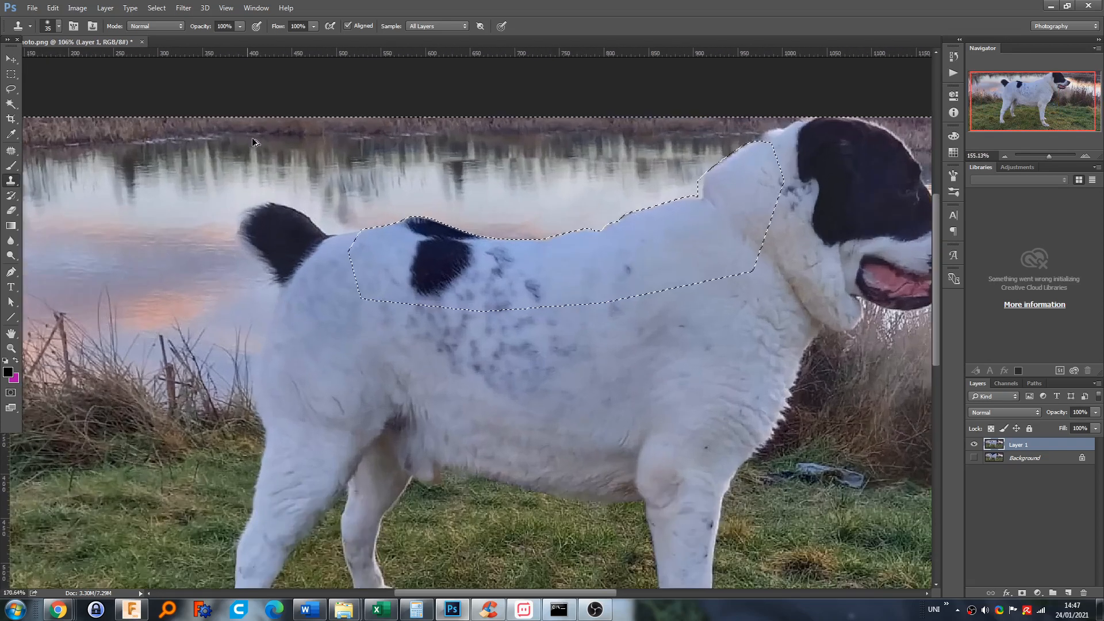
scroll(252, 142, "up", 1)
left_click(459, 213, "alt")
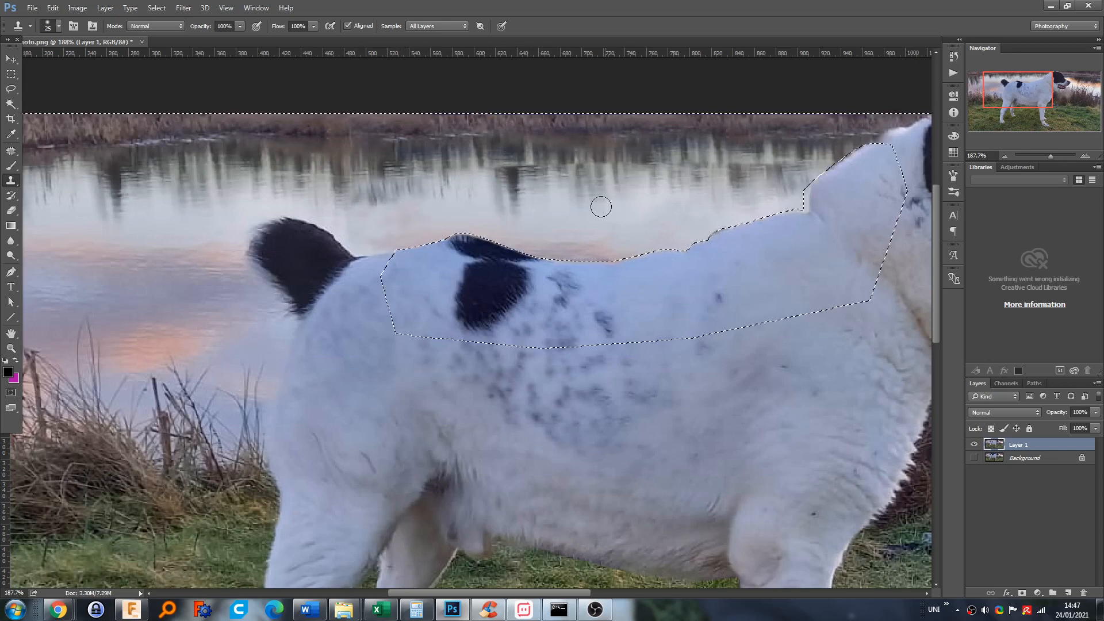
Clear the dog mask selection and check the rebuilt lake along the dog's back
scroll(542, 216, "down", 5)
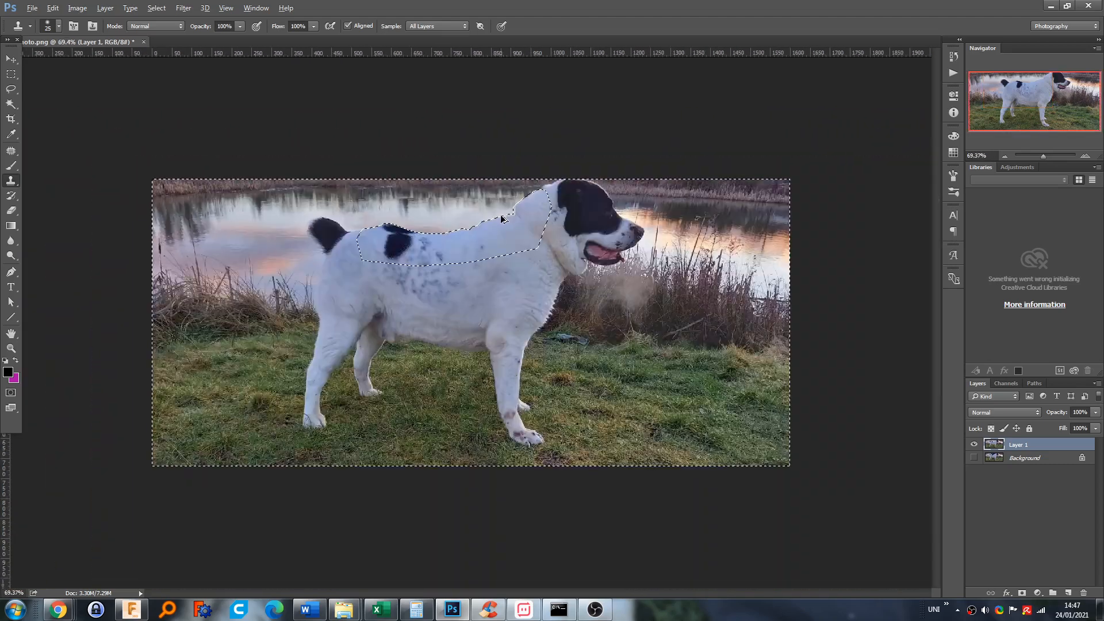
key("ctrl+d")
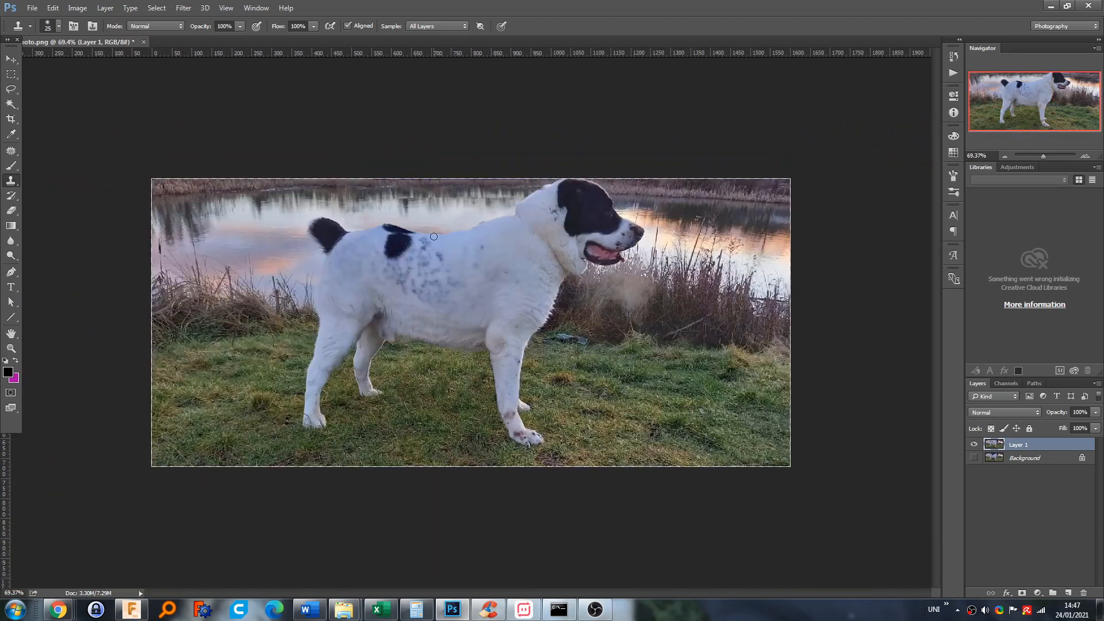
scroll(433, 236, "up", 3)
scroll(503, 174, "down", 2)
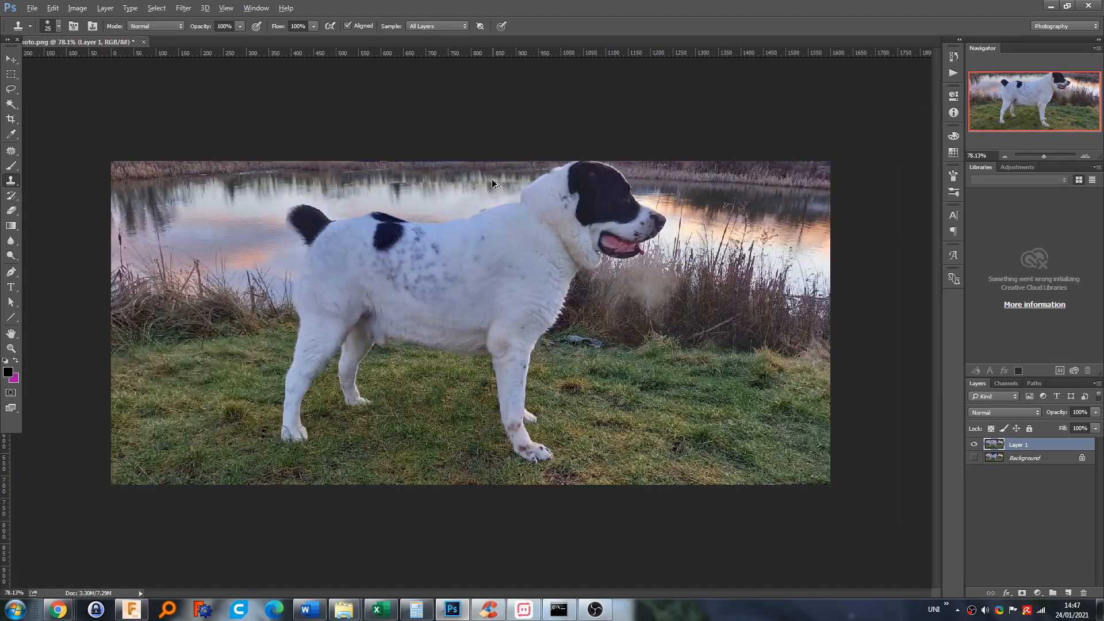
scroll(486, 185, "down", 1)
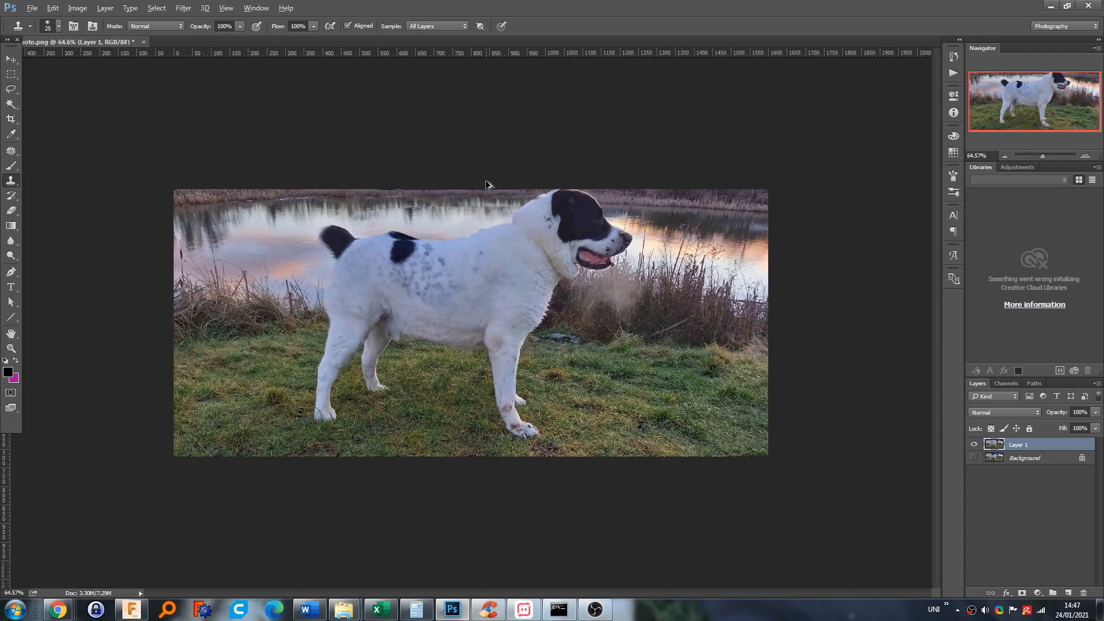
scroll(486, 184, "down", 1)
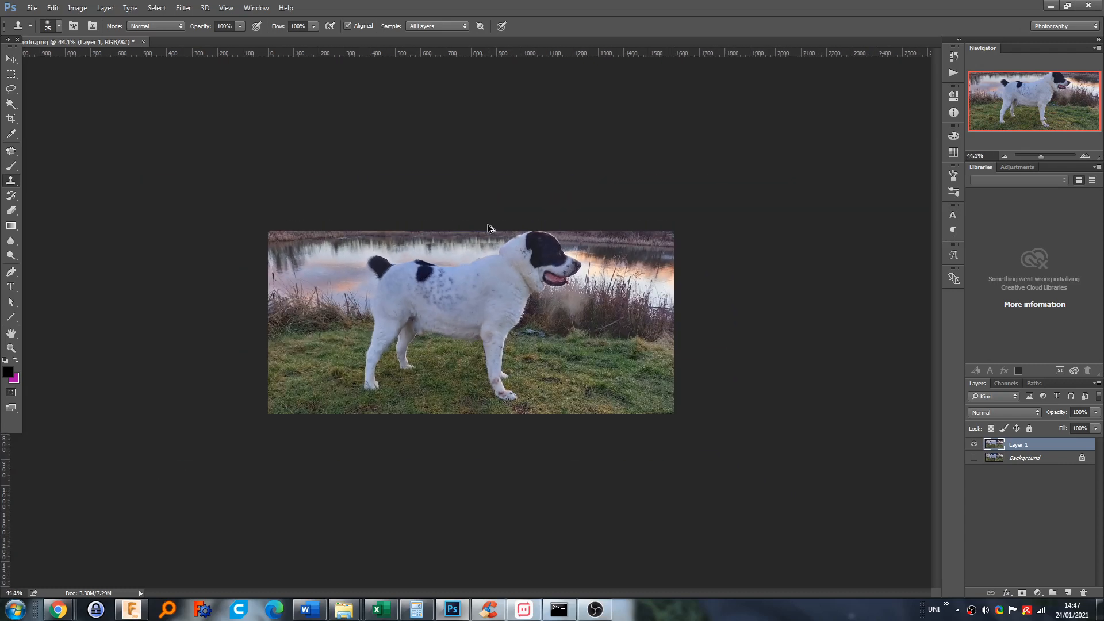
scroll(486, 242, "up", 6)
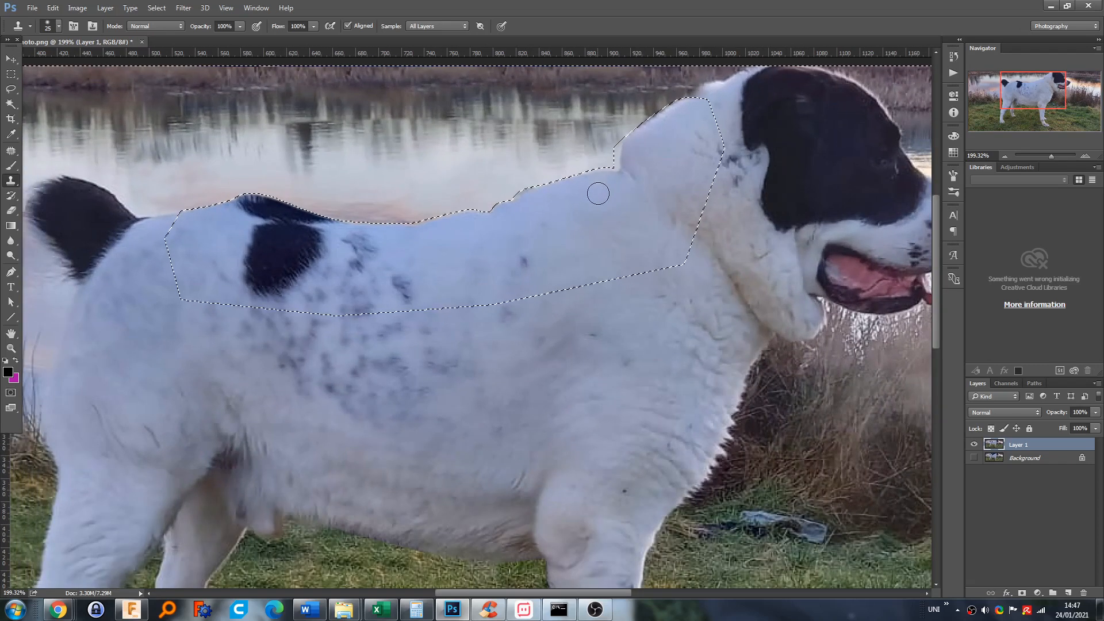
scroll(592, 189, "up", 1)
key("ctrl+d")
Clone lake water over the small leftover bump on the dog's back behind the neck with a 10 px brush
key("bracketleft")
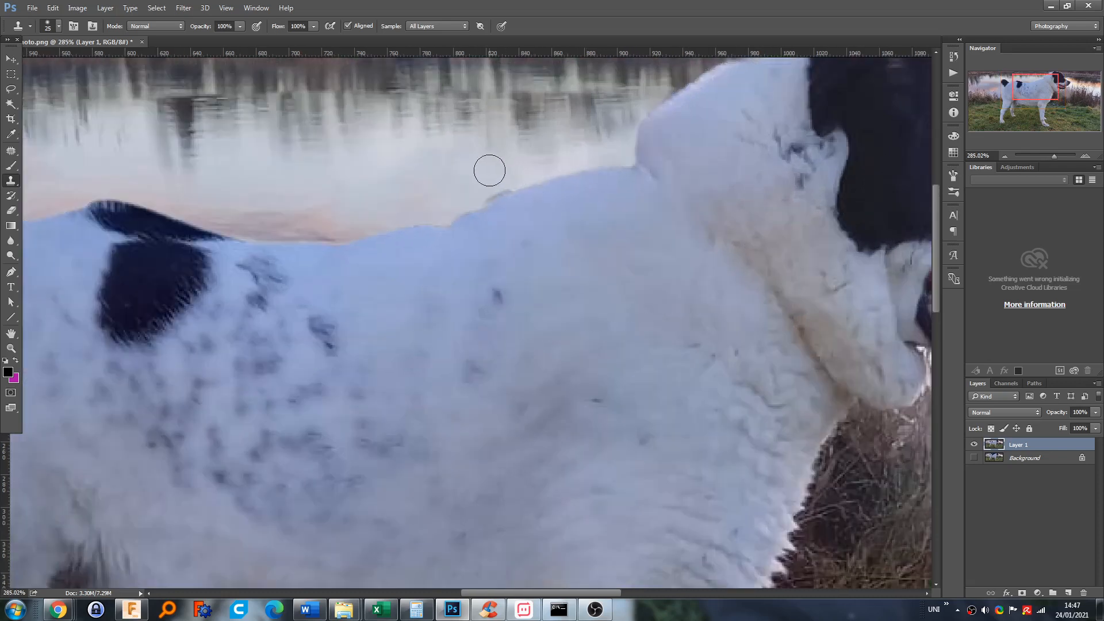
key("bracketleft")
left_click(470, 162, "alt")
left_click(490, 195)
left_click_drag(487, 197, 508, 185)
left_click(494, 169, "alt")
scroll(485, 182, "down", 6)
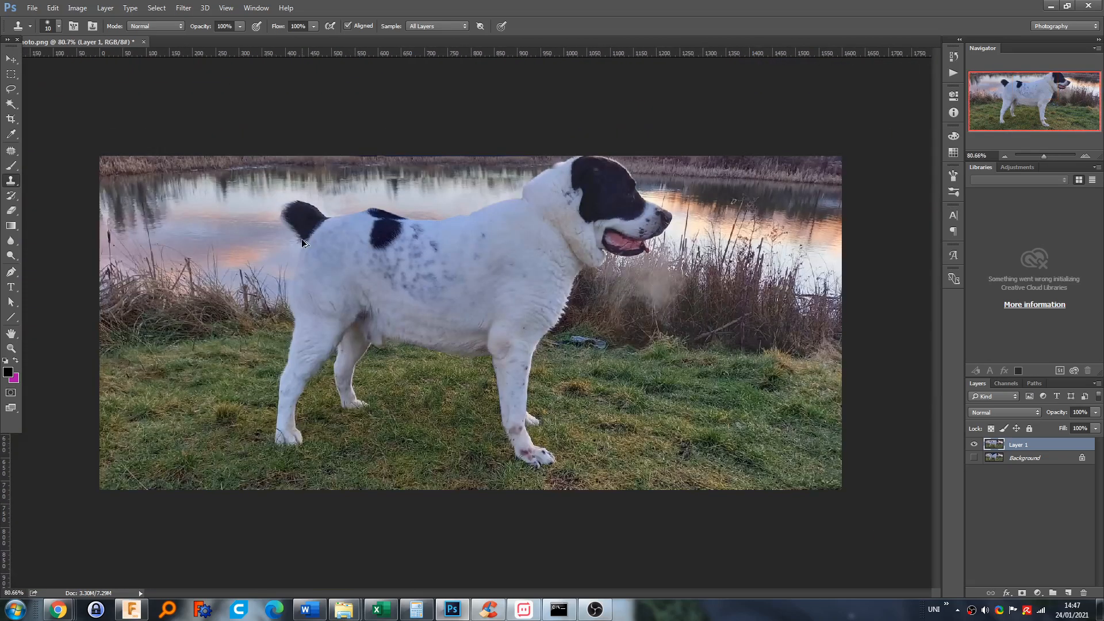
Compare the retouched Layer 1 with the original photo across the whole picture by toggling layer visibility
key("ctrl+minus")
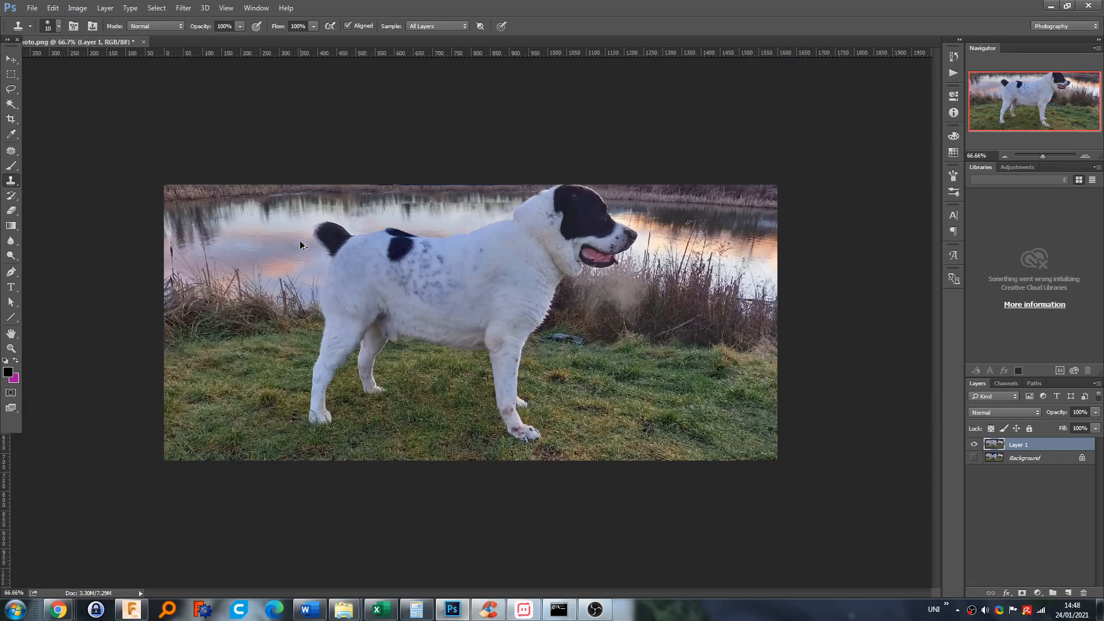
key("ctrl+minus")
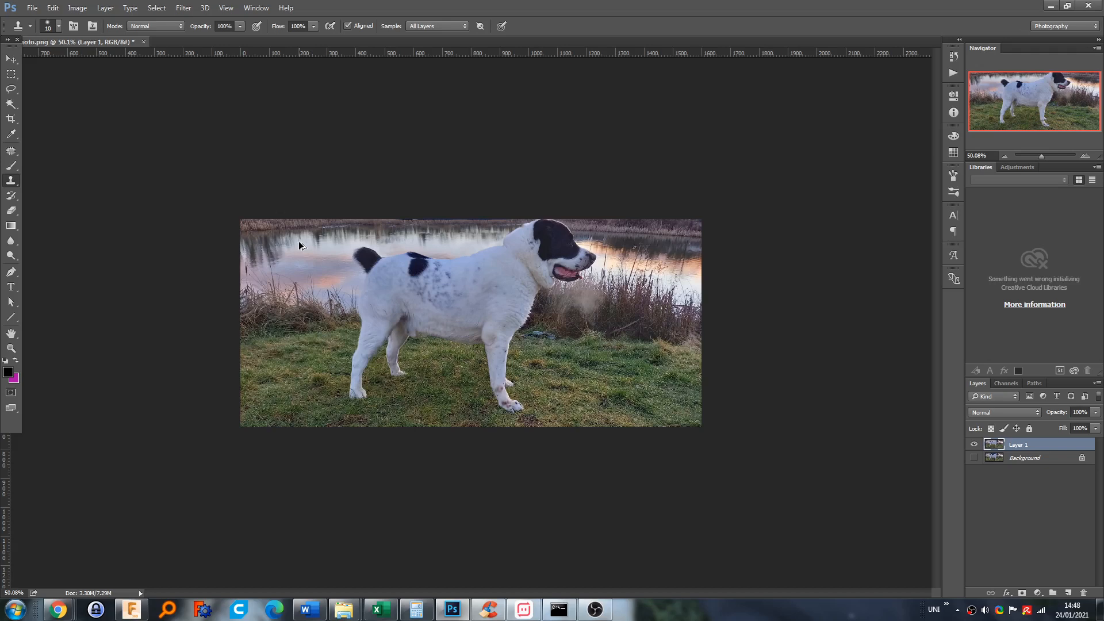
left_click(973, 446)
left_click(973, 447)
left_click(973, 446)
left_click(973, 447)
left_click(974, 447)
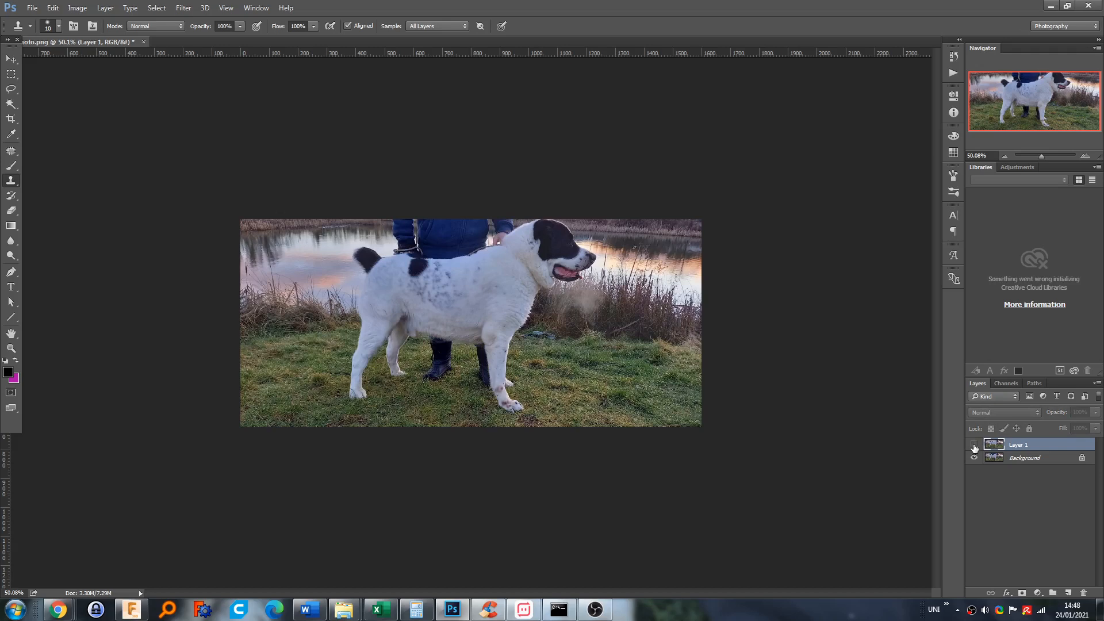
left_click(973, 446)
left_click(974, 446)
Compare the retouched layer with the original around the dog's back and legs in close-up
key("ctrl+plus")
key("ctrl+plus")
scroll(306, 136, "up", 1)
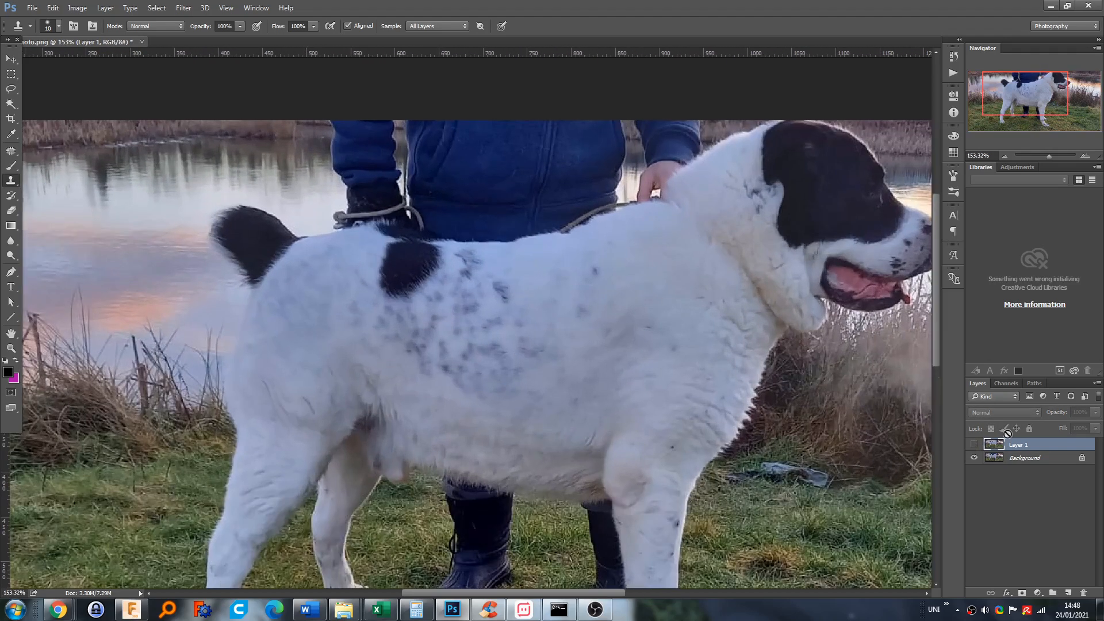
left_click(974, 446)
left_click(974, 446)
left_click(974, 446)
left_click(974, 446)
Hide the Background layer and make Layer 1 visible
scroll(474, 302, "down", 12)
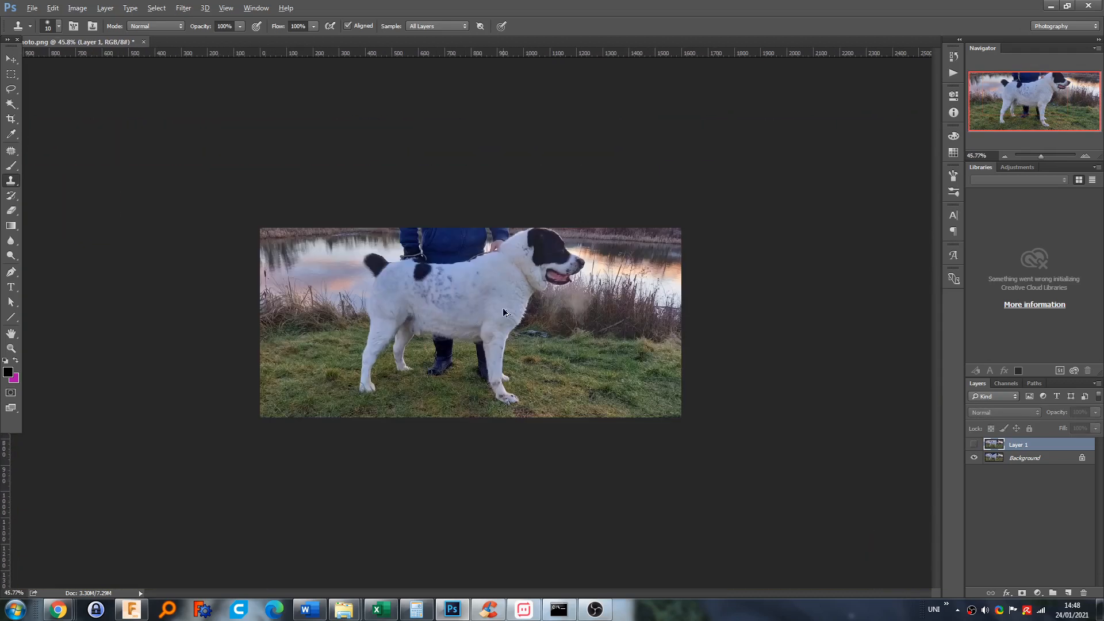
left_click(974, 458)
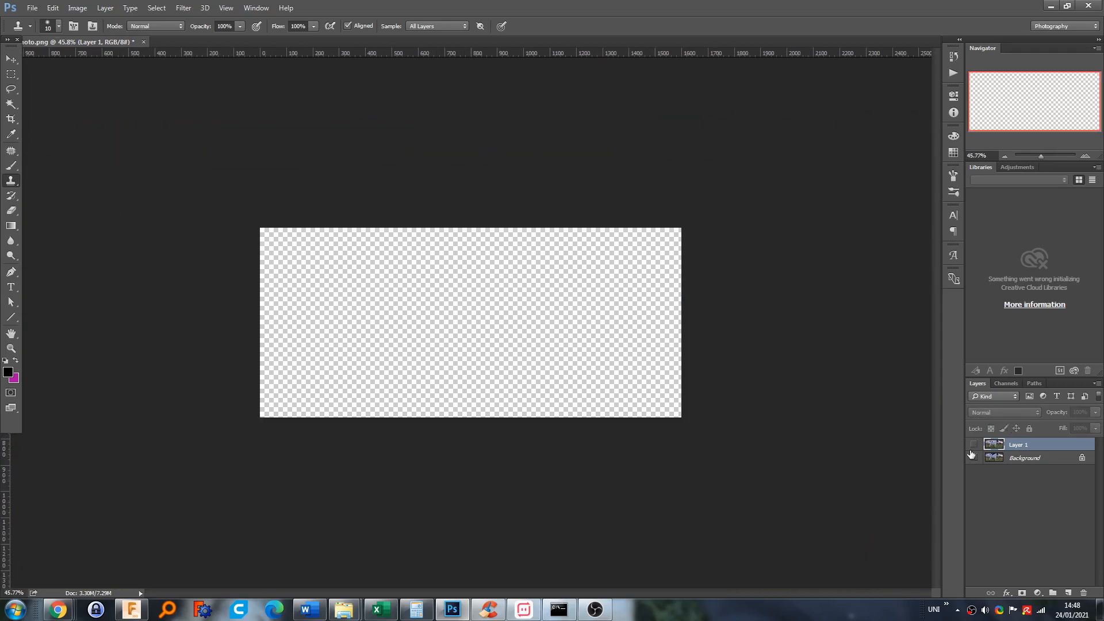
left_click(973, 446)
left_click(973, 448)
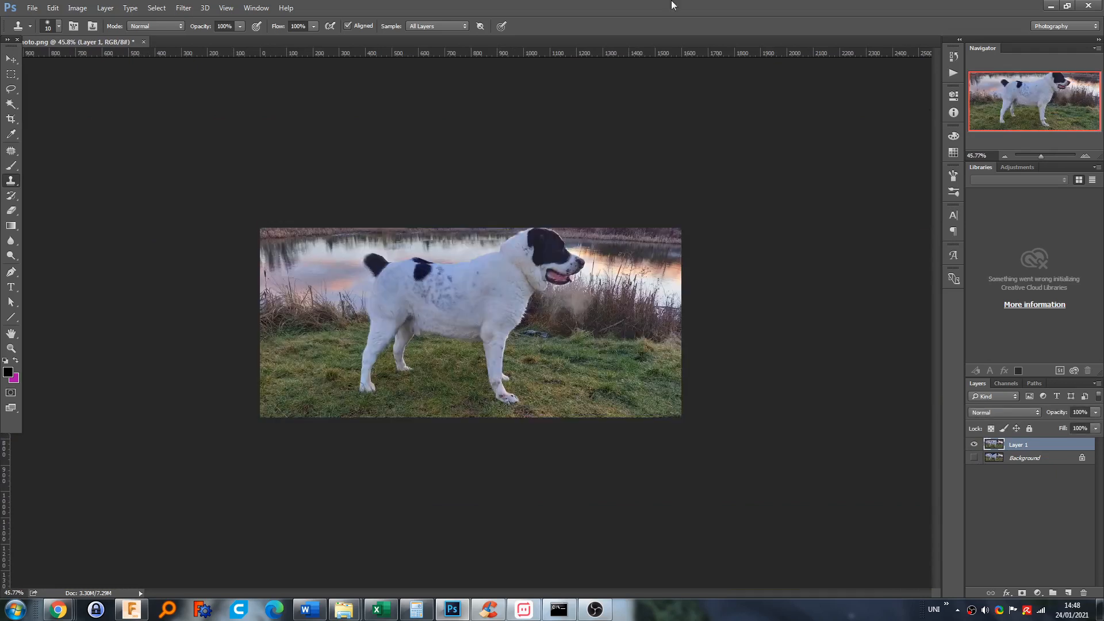
Save the edited picture to the Desktop in PNG format as photo_edit_dog.png
left_click(32, 7)
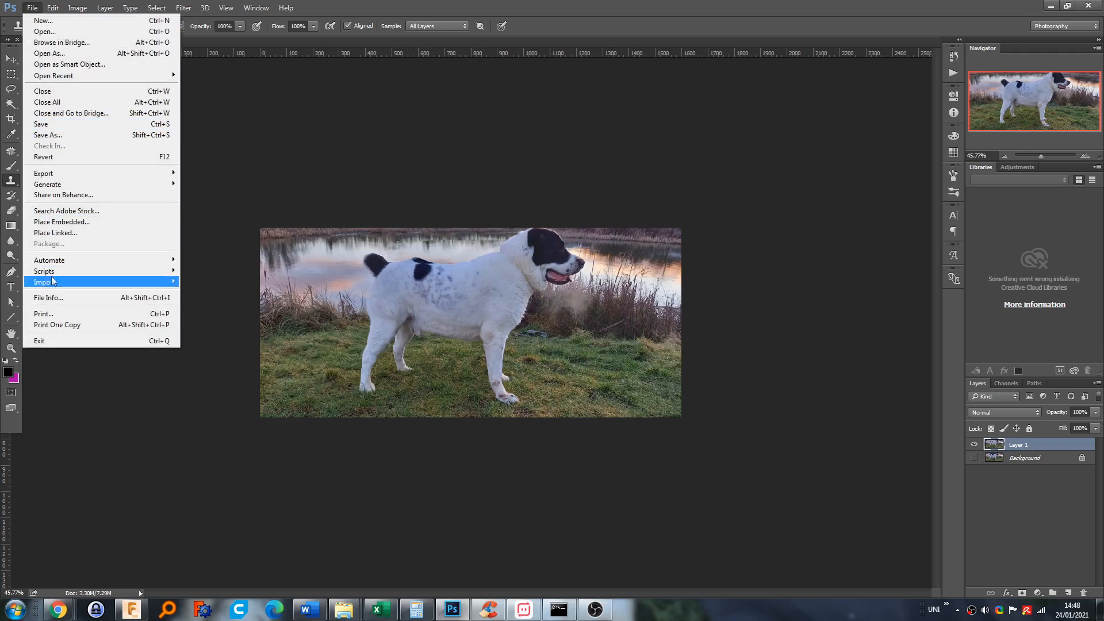
left_click(52, 135)
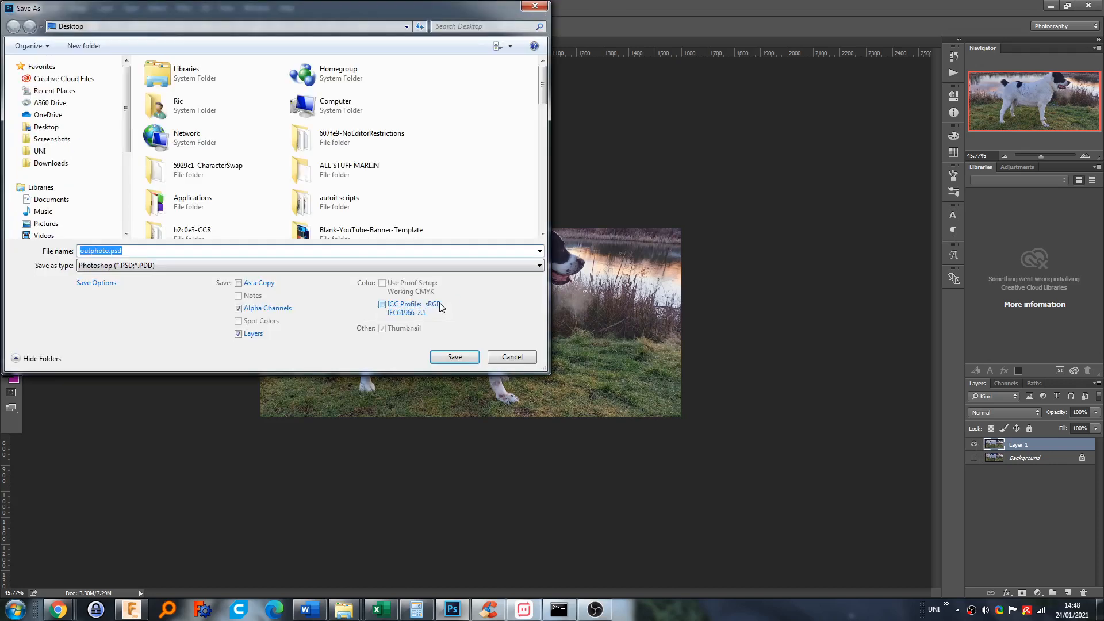
left_click(270, 265)
left_click(109, 423)
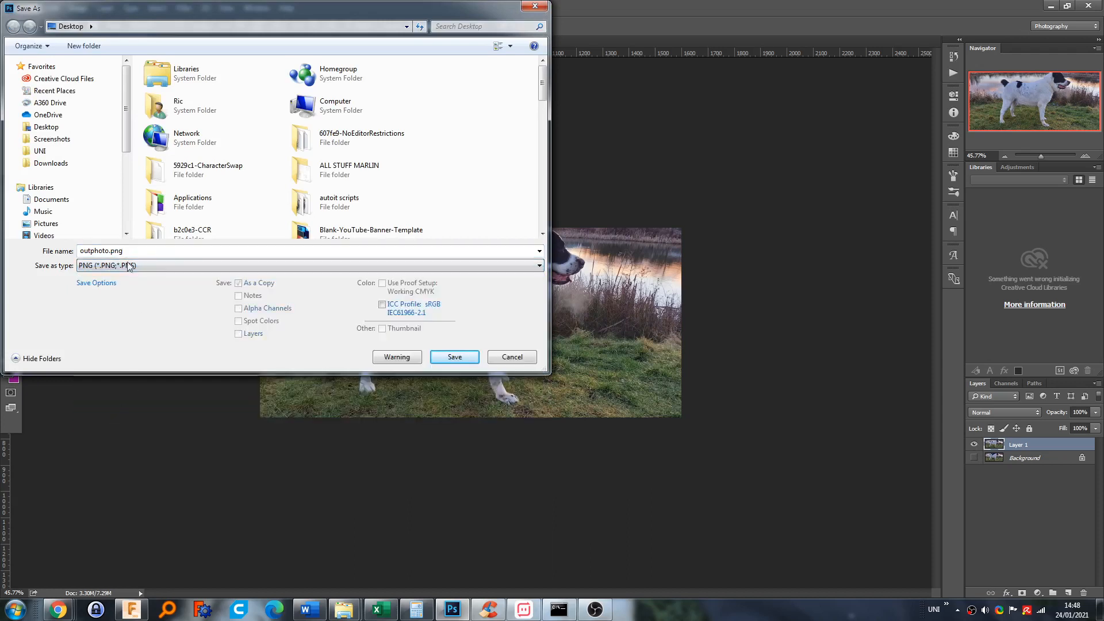
double_click(102, 249)
left_click(107, 250)
left_click_drag(109, 251, 38, 248)
type("pho")
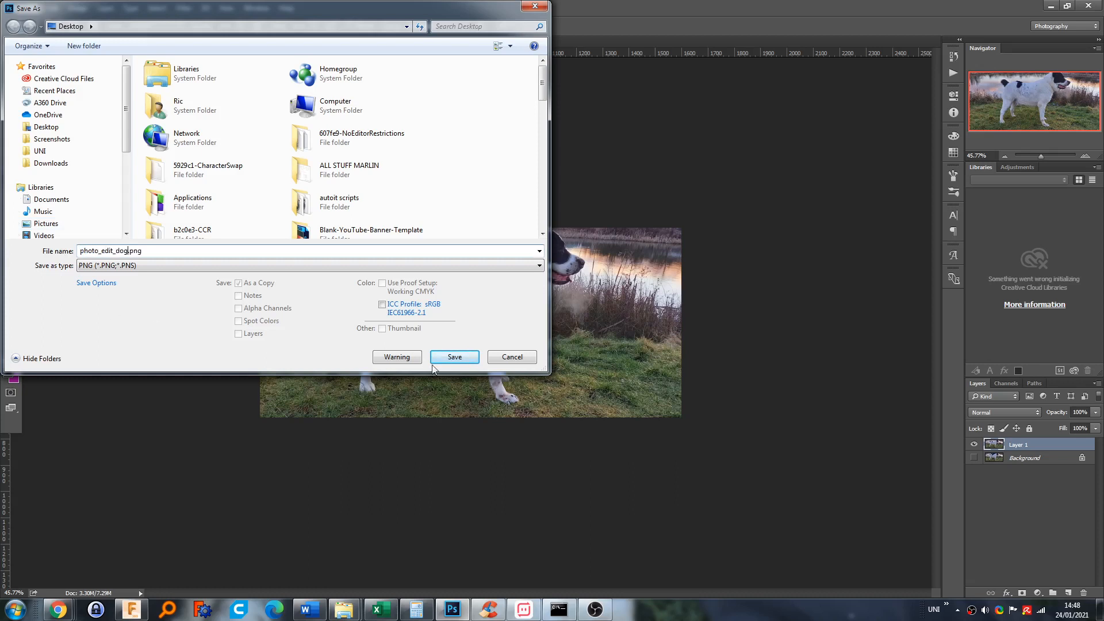
left_click(433, 363)
left_click(588, 191)
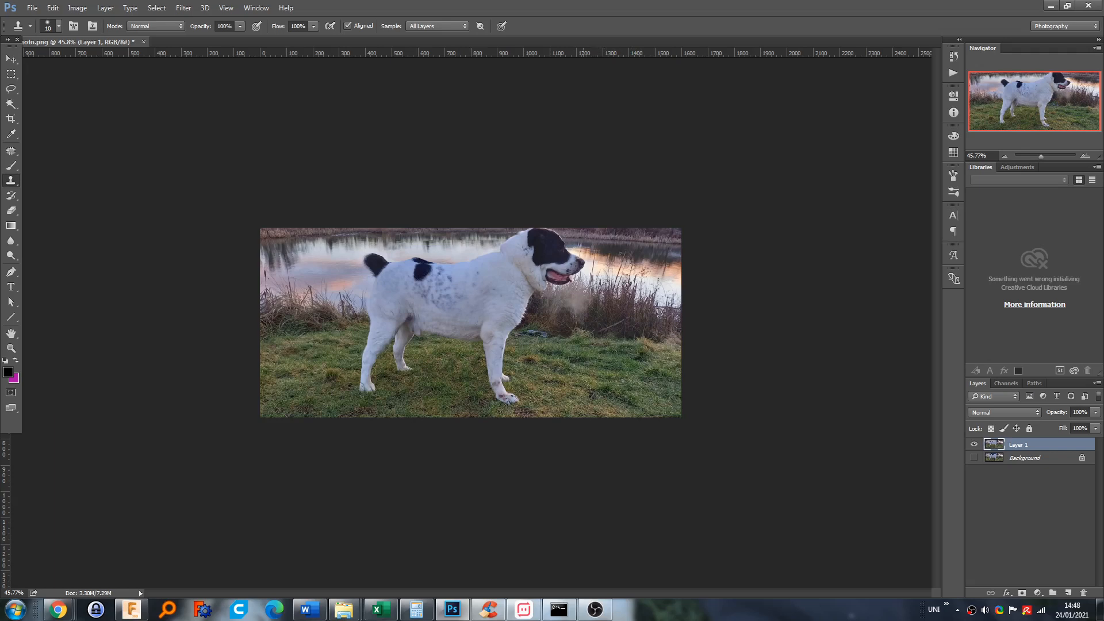
Go to the desktop and share photo_edit_dog.png with Send Anywhere
left_click(1099, 609)
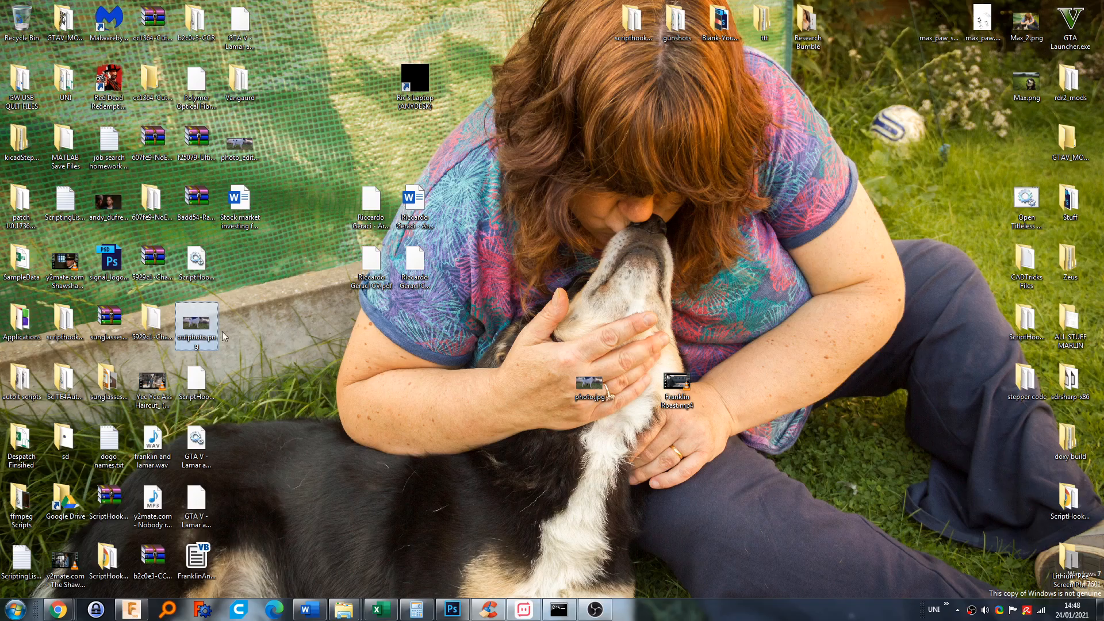
left_click(241, 144)
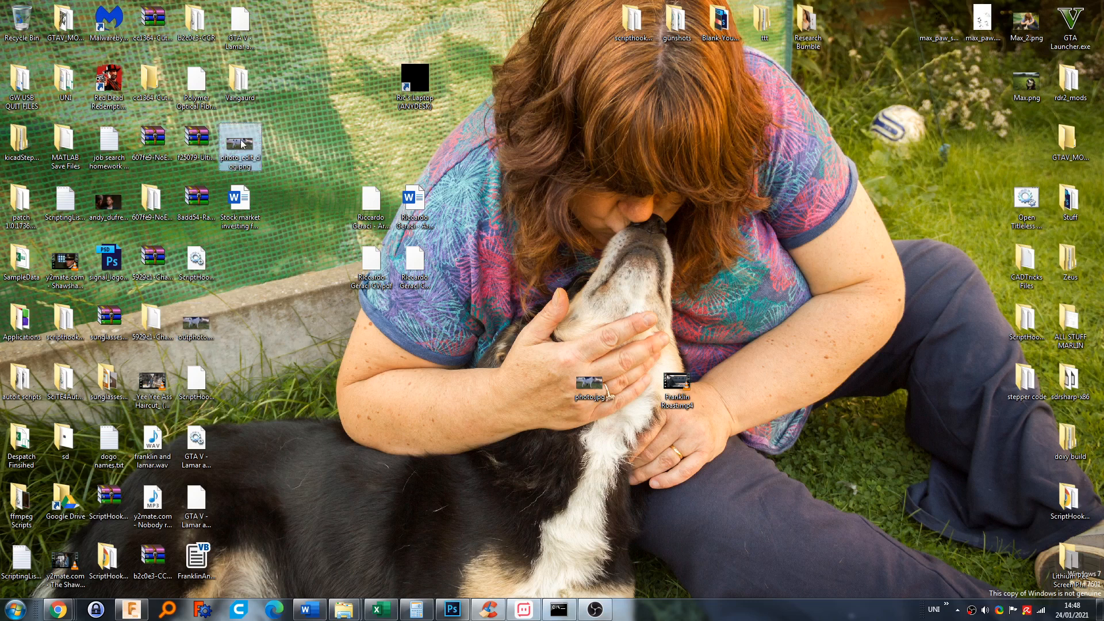
right_click(242, 144)
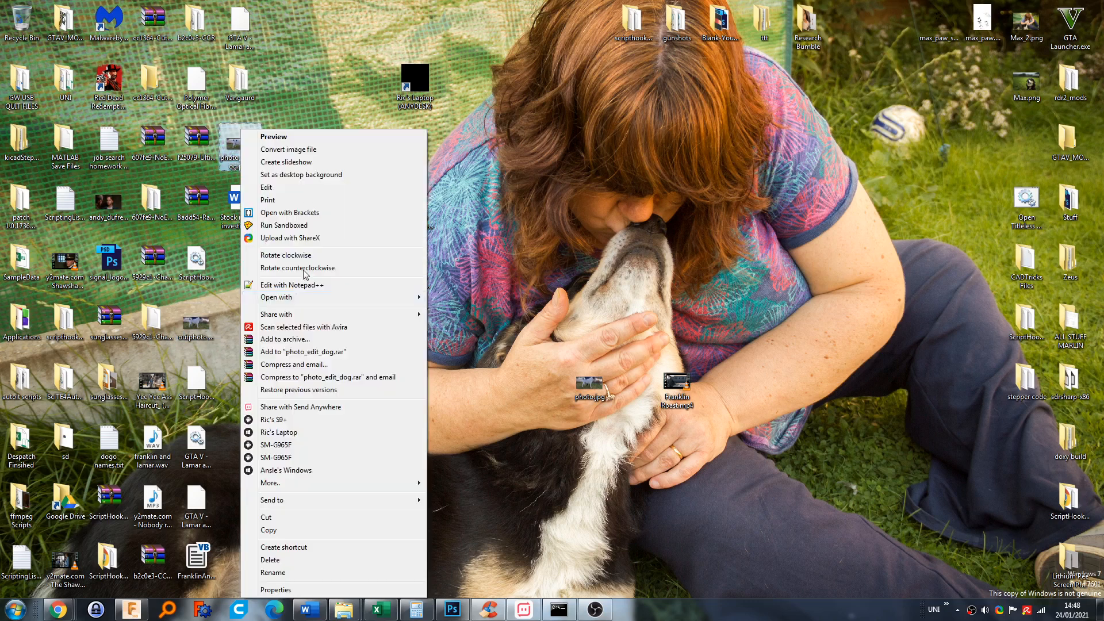
left_click(278, 407)
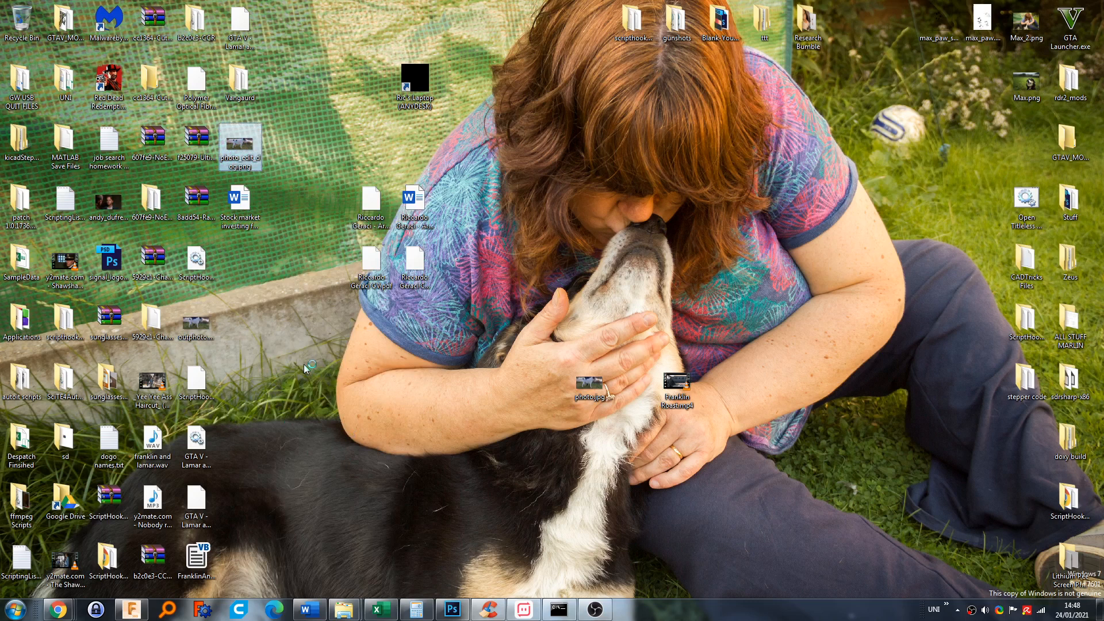
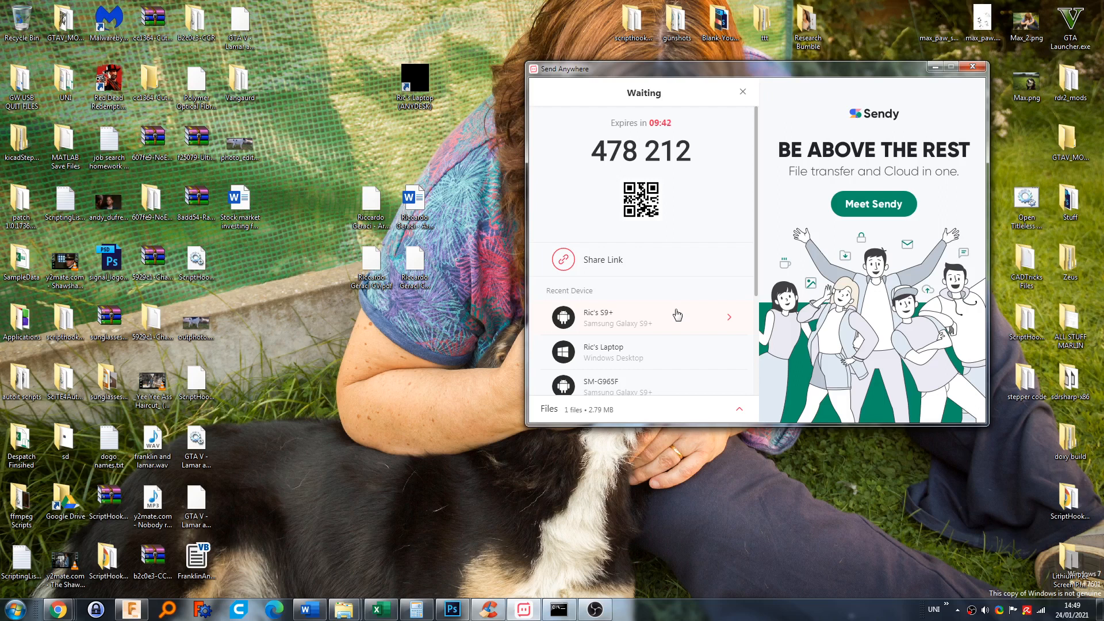
Switch back to Photoshop, try a small clone stroke on the lake reflections above the dog's back, and undo it
left_click(451, 611)
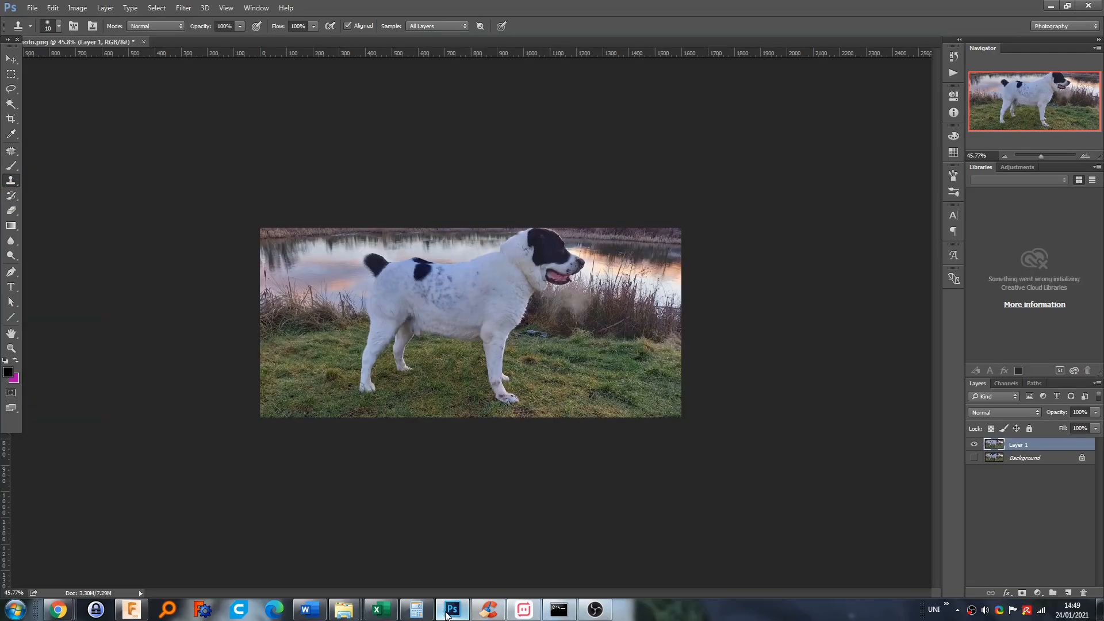
key("ctrl+plus")
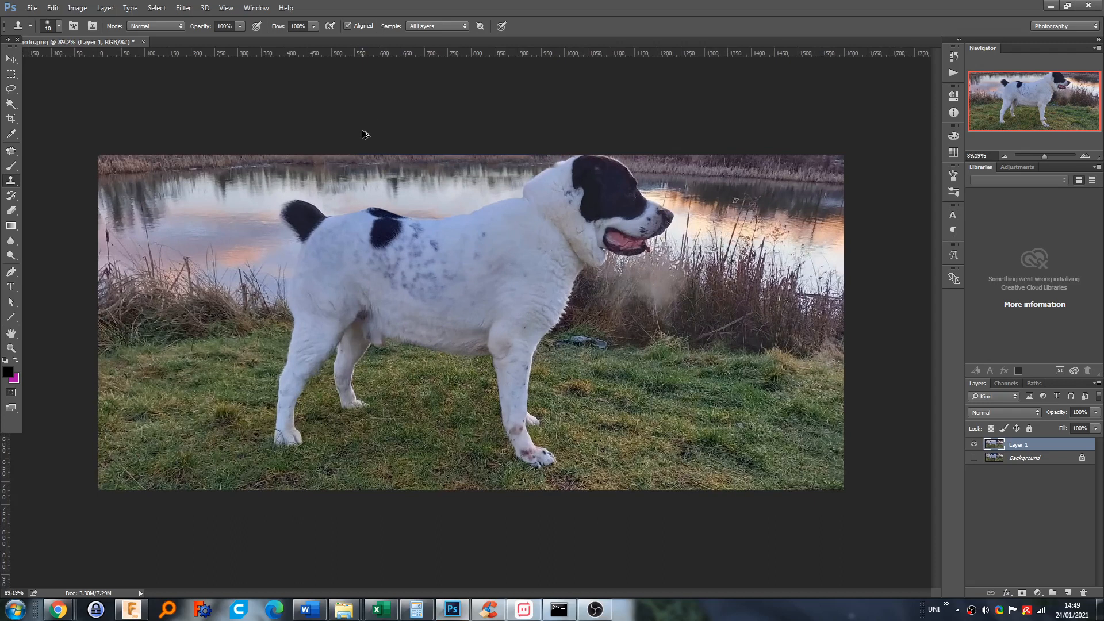
key("ctrl+plus")
scroll(358, 132, "up", 3)
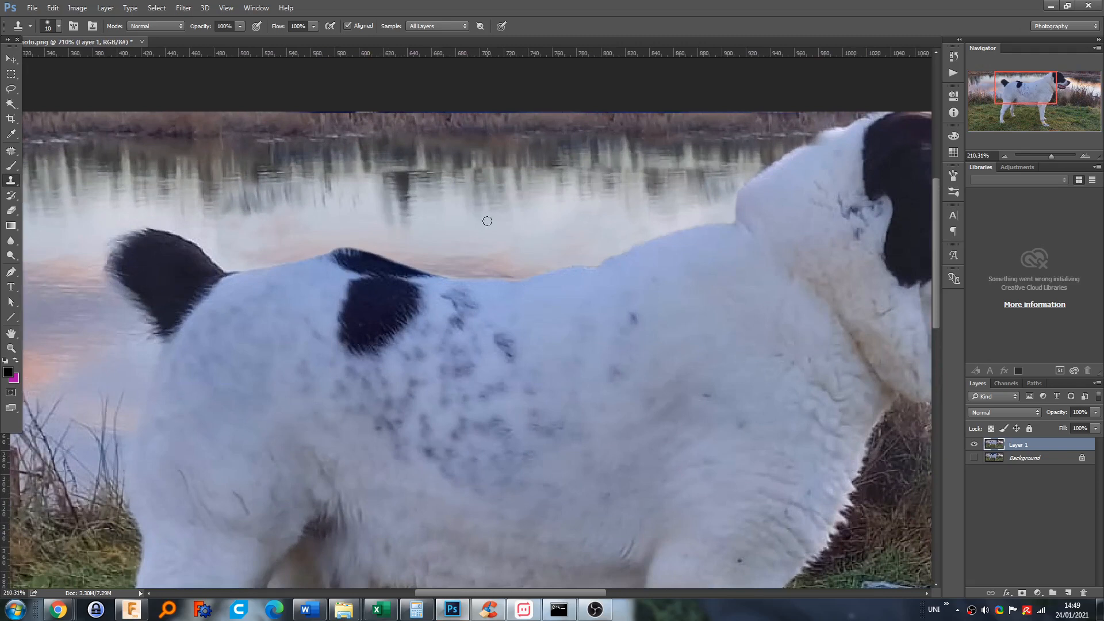
mouse_move(399, 156)
left_mouse_down()
mouse_move(402, 181)
mouse_move(406, 155)
left_mouse_up()
key("ctrl+z")
scroll(468, 198, "down", 2)
scroll(469, 198, "down", 2)
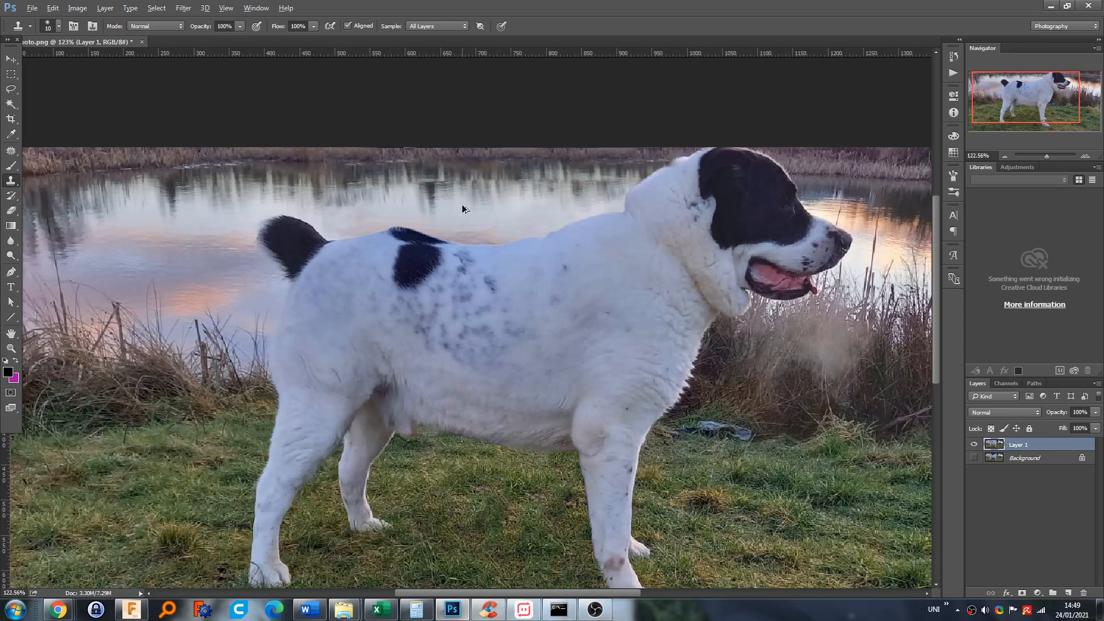
Clone nearby grass along the rear edge of the dog's front leg, undoing the first stroke and resampling the source for each new stroke
scroll(459, 216, "down", 2)
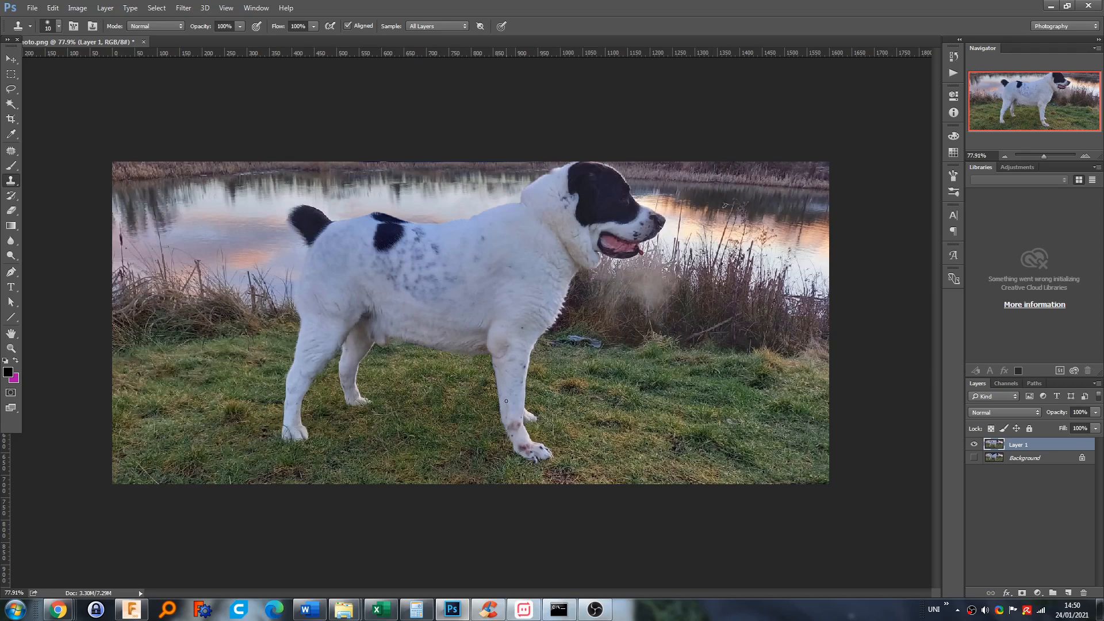
scroll(505, 409, "up", 5)
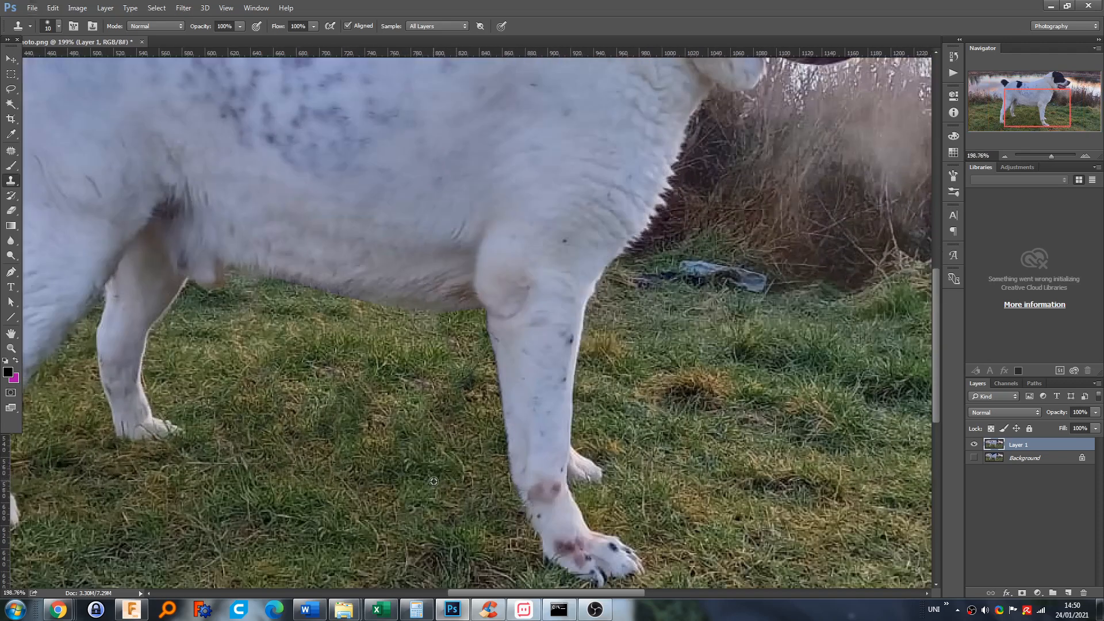
left_click_drag(507, 429, 507, 483)
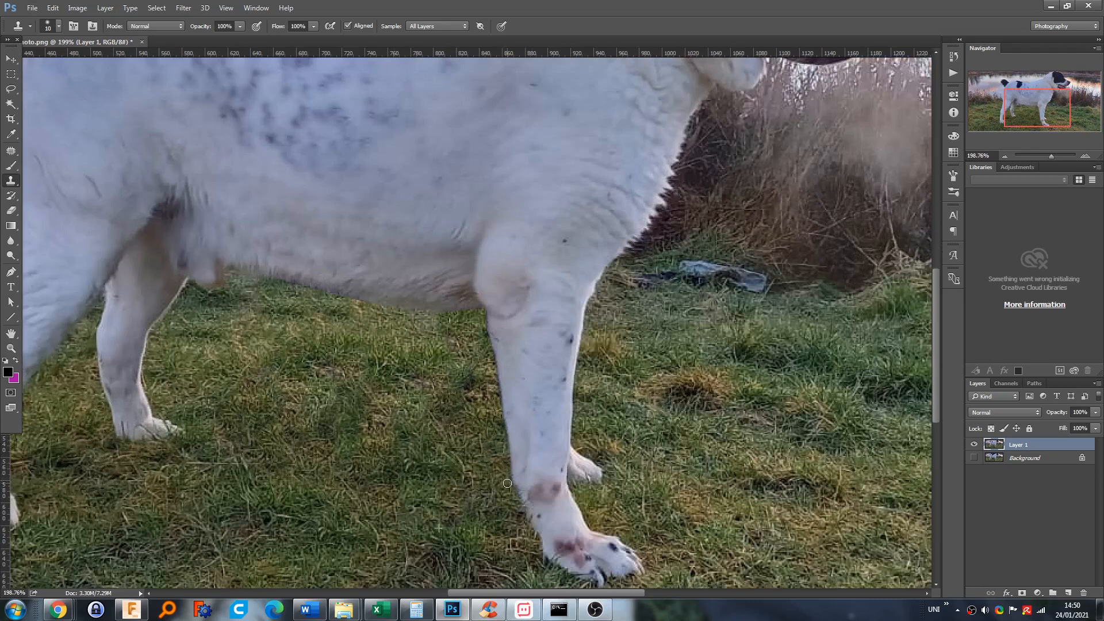
key("ctrl+z")
left_click(472, 406, "alt")
left_click_drag(501, 435, 506, 474)
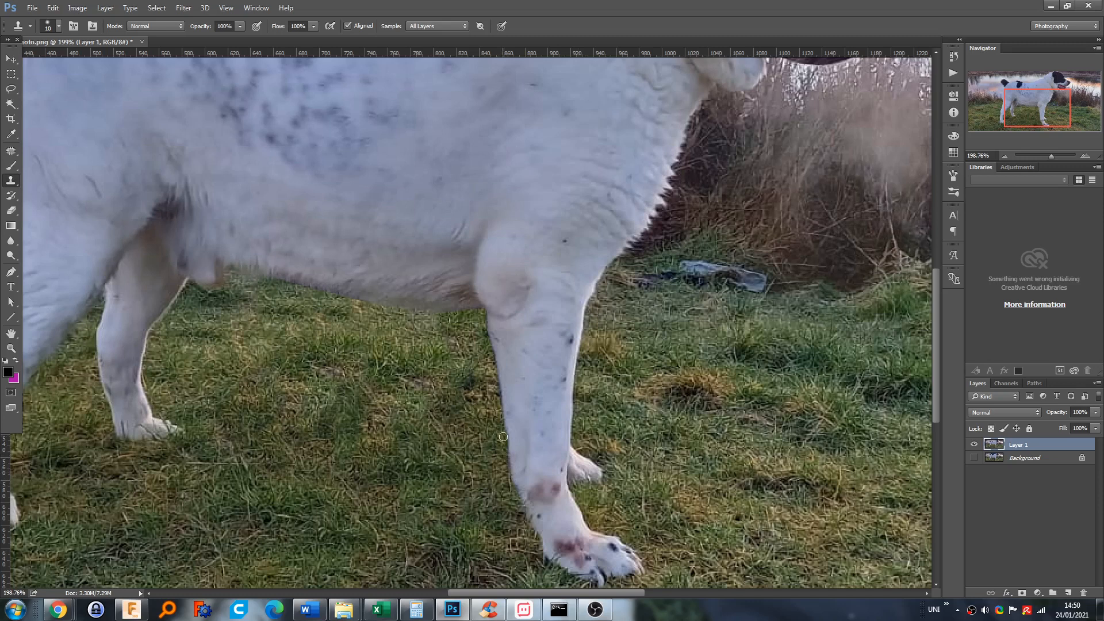
left_click(473, 368, "alt")
left_click_drag(485, 334, 500, 430)
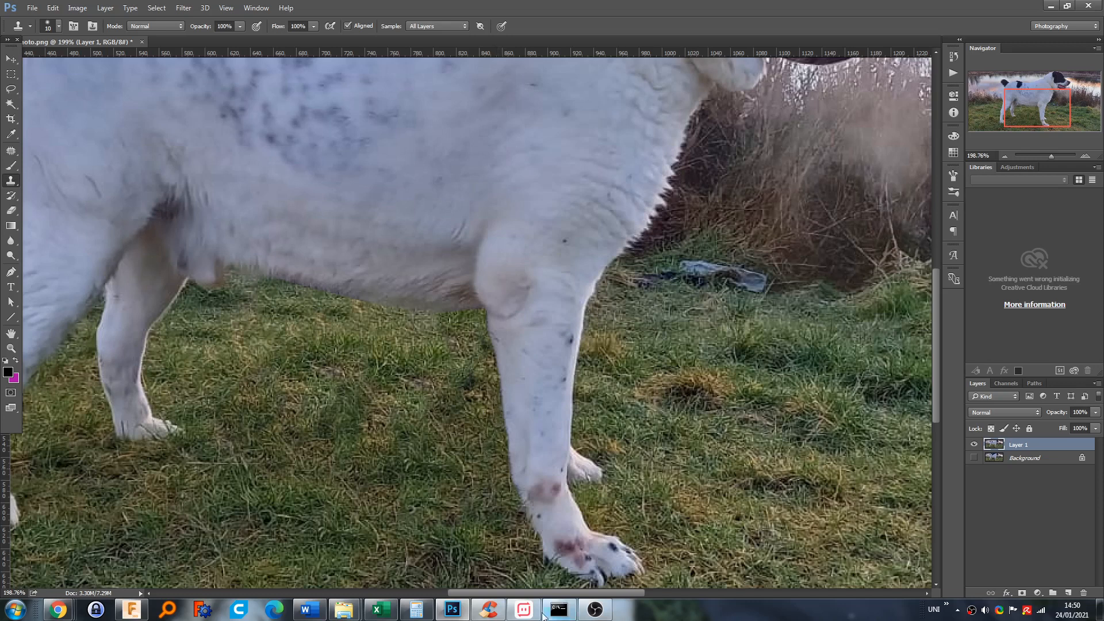
Switch to Send Anywhere to check the transfer of the shared picture, and return to Photoshop
left_click(528, 614)
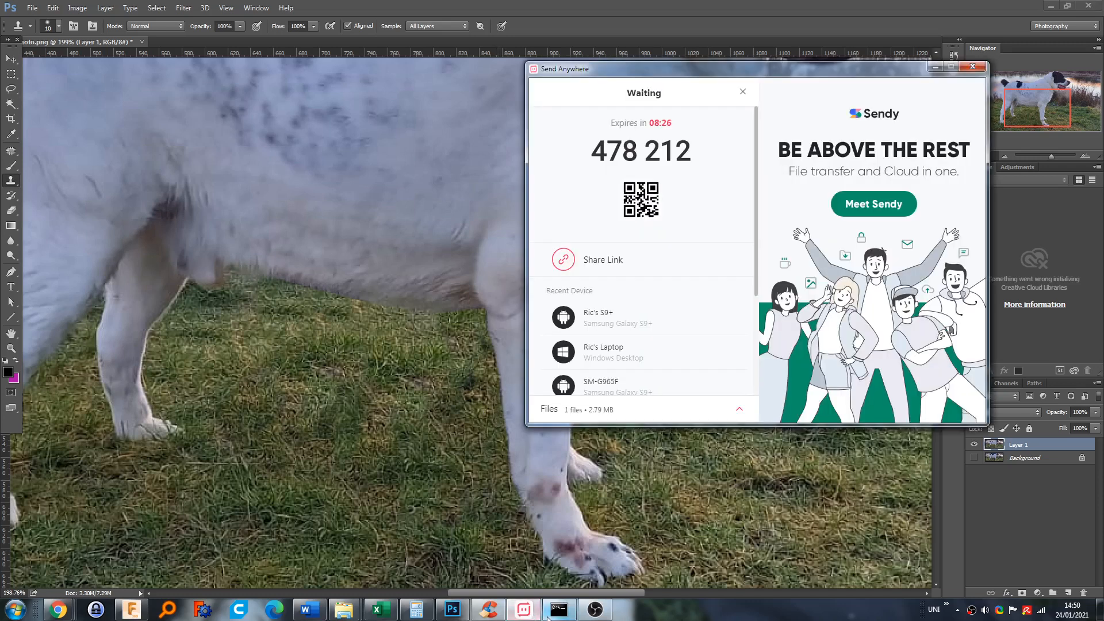
mouse_move(547, 617)
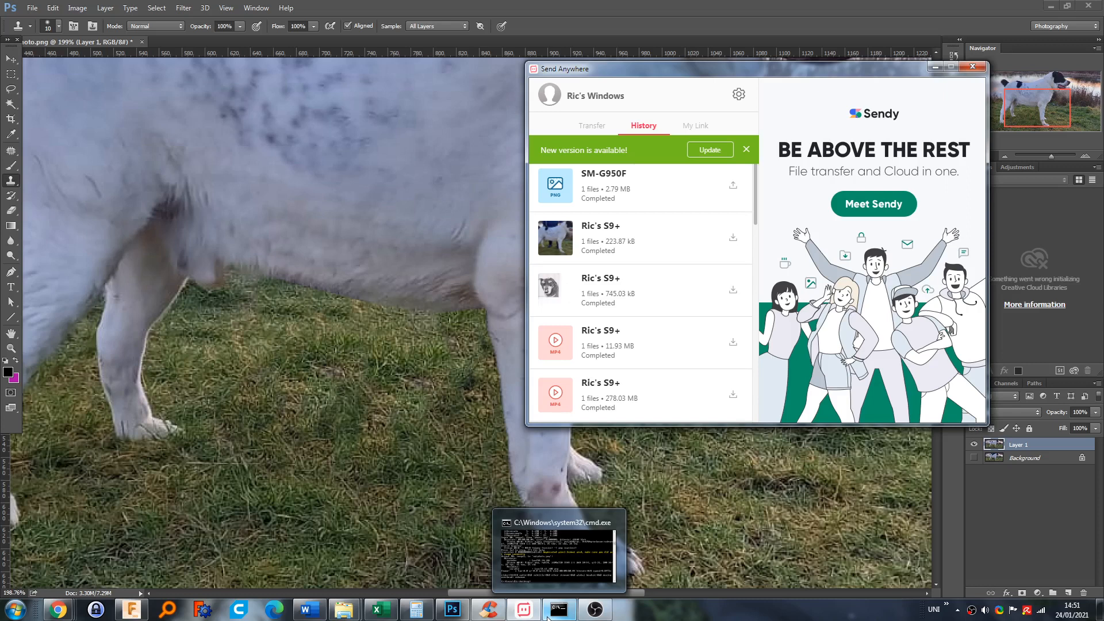
left_click(562, 20)
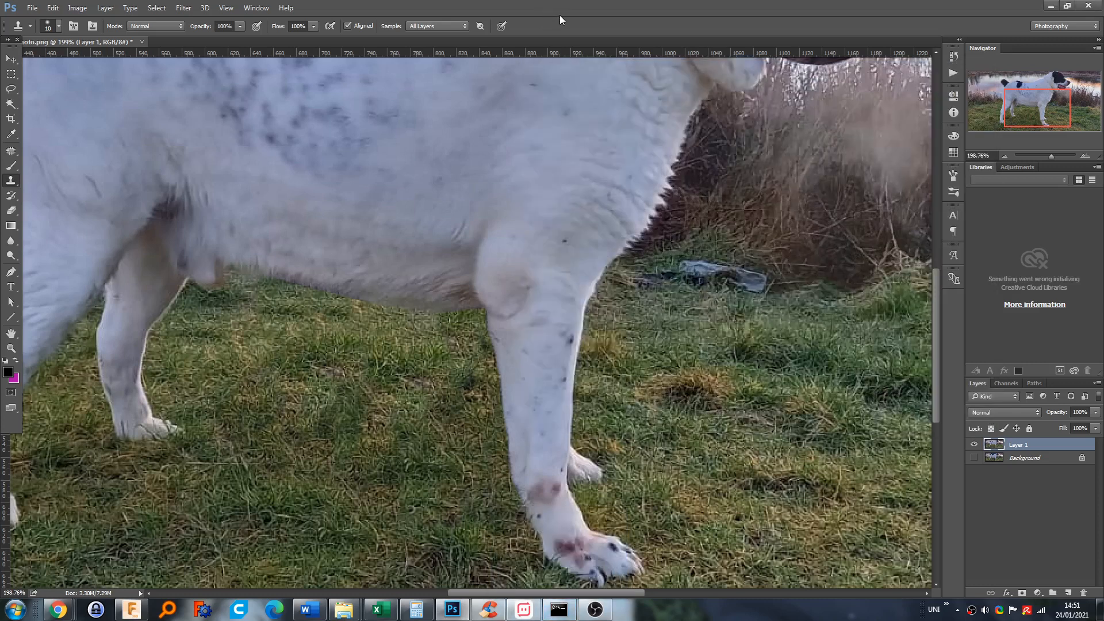
Examine the cloned grass and lake reflections around the dog's legs, back and tail, both close up and as a whole
scroll(460, 414, "down", 5)
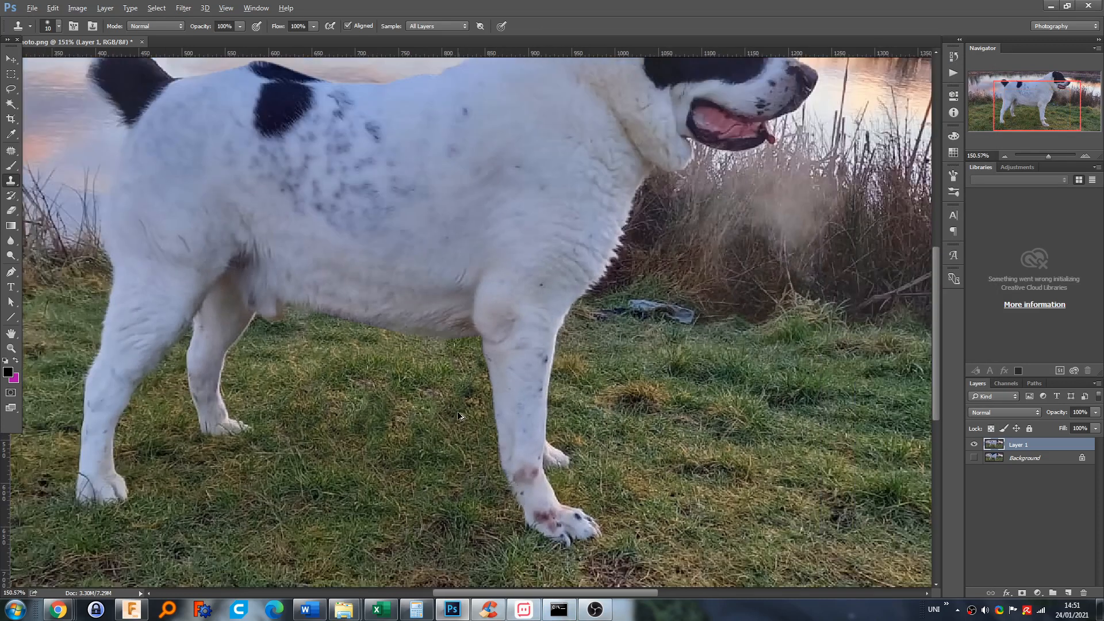
scroll(430, 410, "down", 2)
scroll(430, 409, "down", 3)
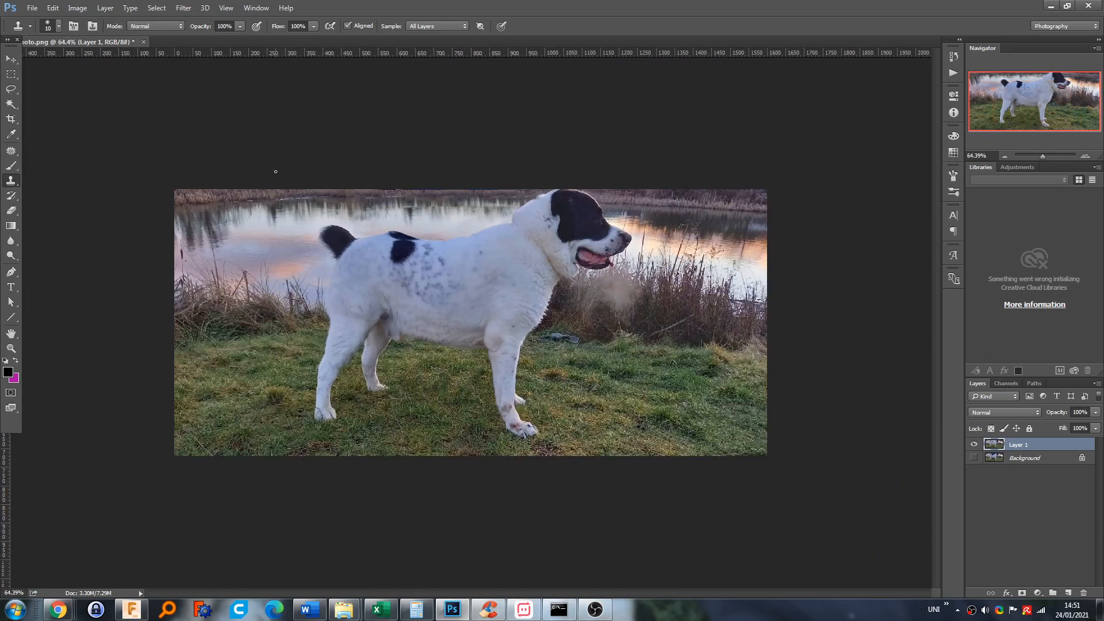
scroll(297, 174, "up", 5)
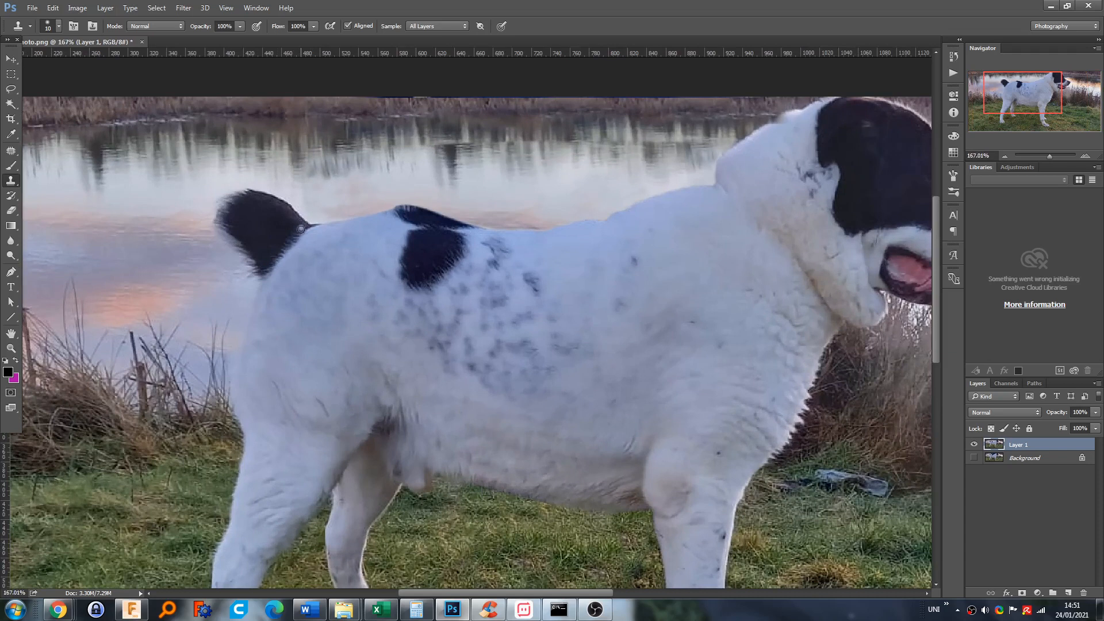
scroll(242, 211, "down", 4)
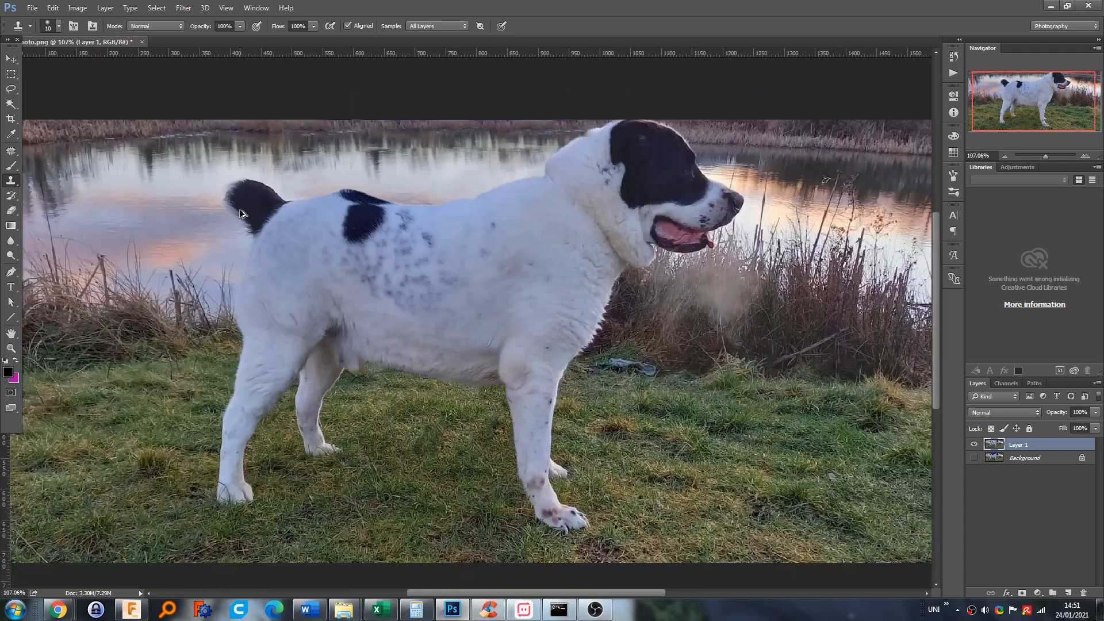
scroll(302, 182, "up", 2)
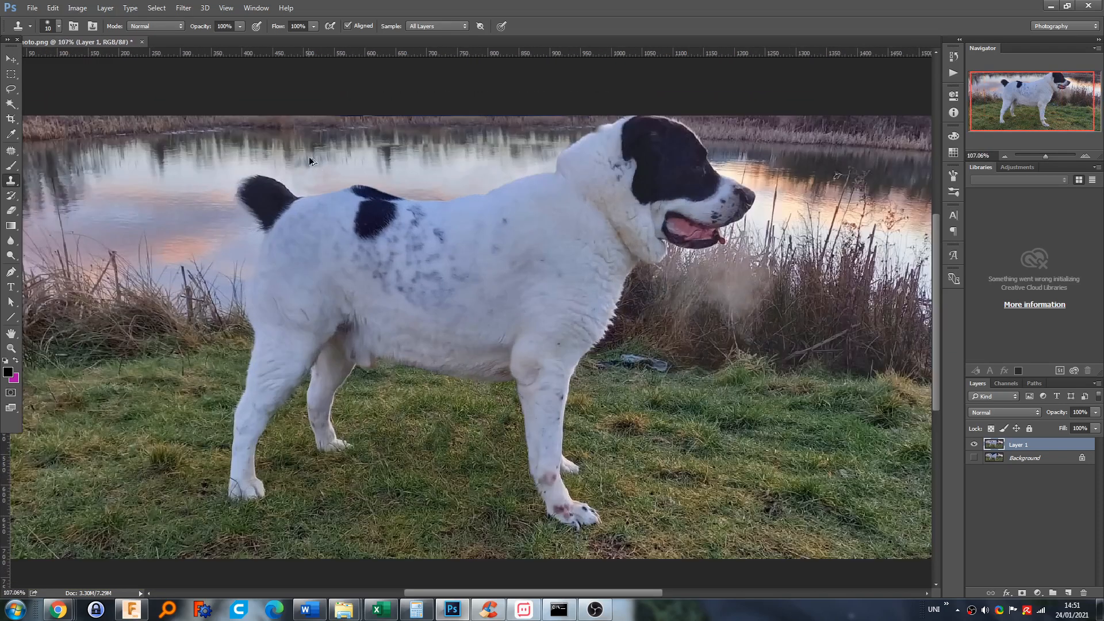
scroll(275, 134, "up", 4)
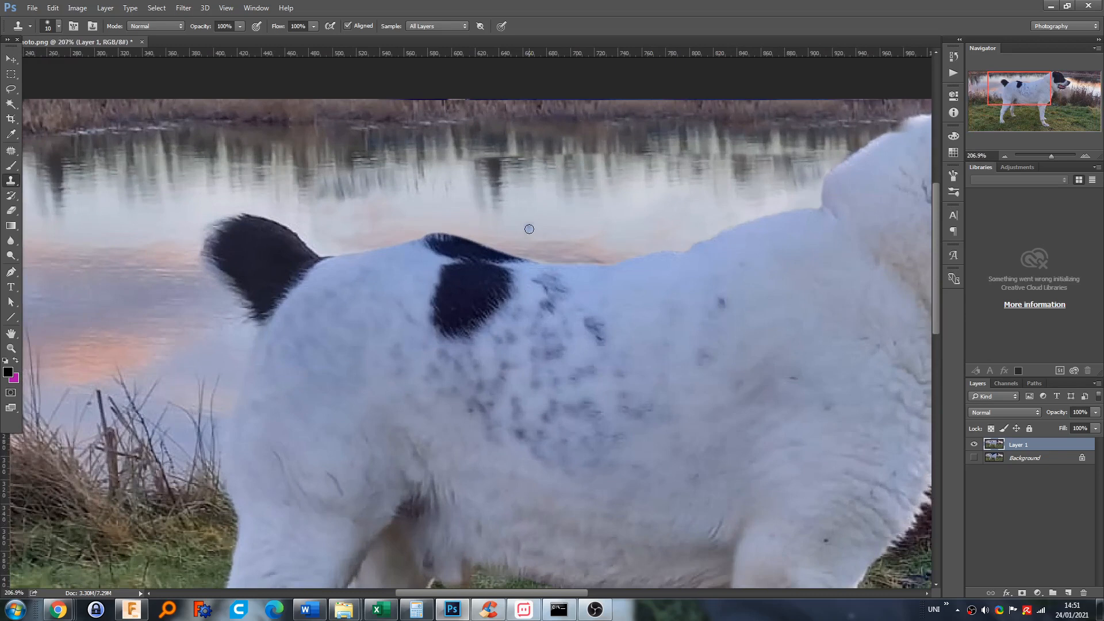
Switch to Chrome, search the web for "clone stamp mottled" and look through the results
mouse_move(63, 608)
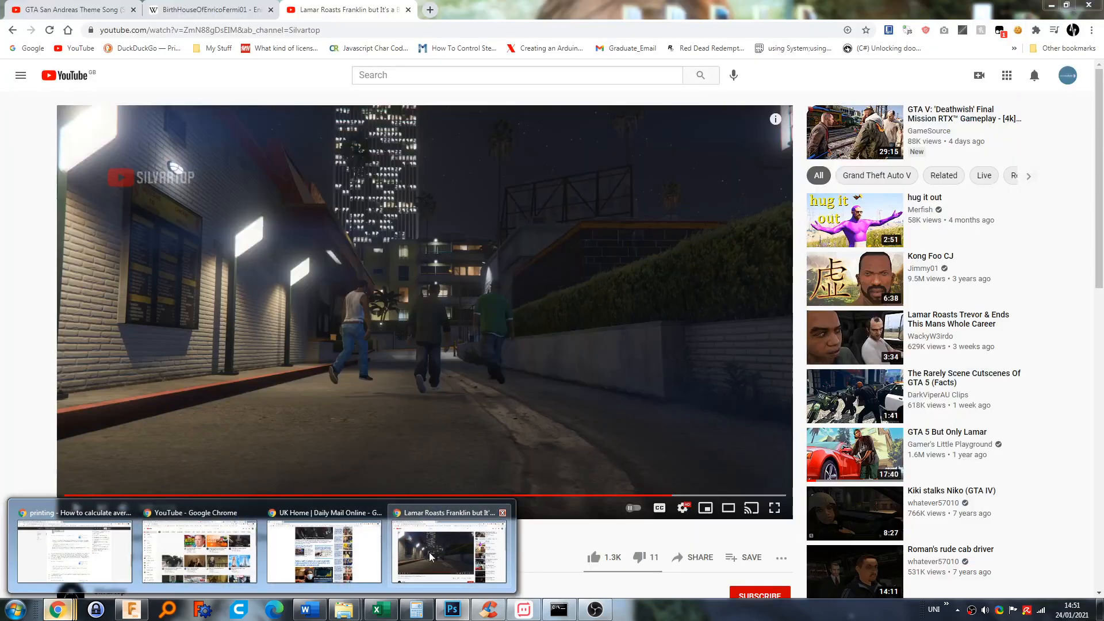
left_click(429, 552)
left_click(309, 32)
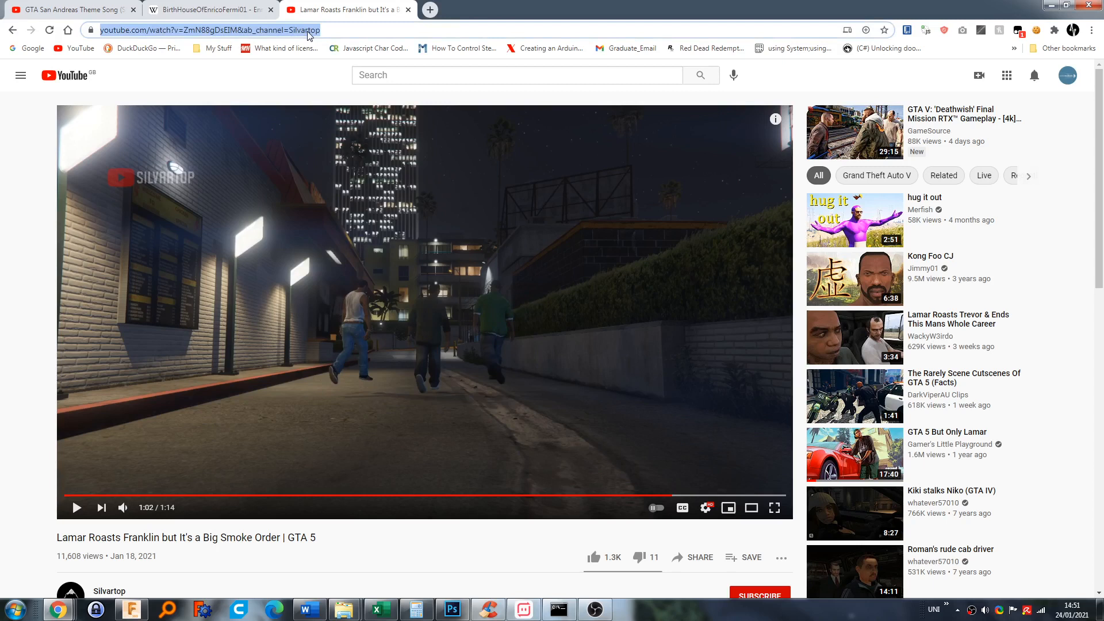
type("clone stamp mottle")
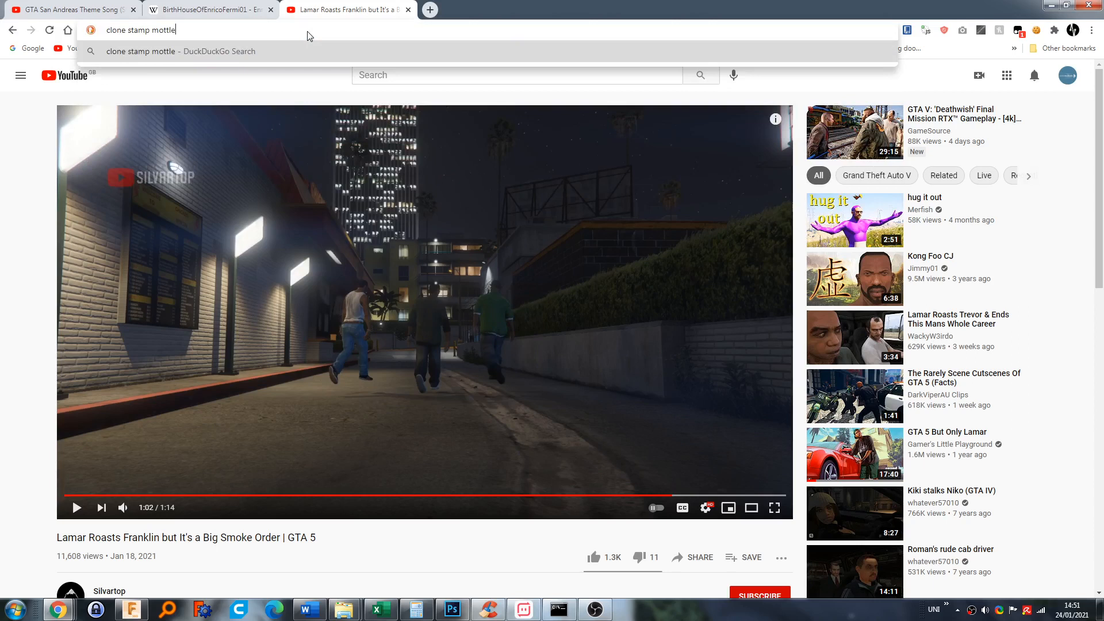
type("d")
key("Return")
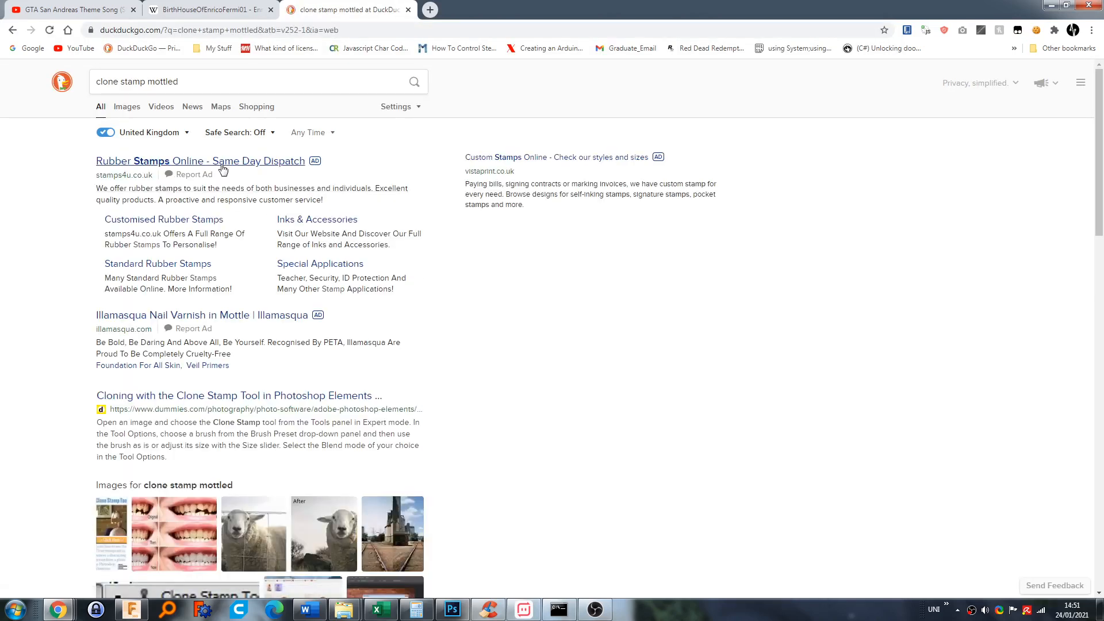
scroll(184, 181, "down", 5)
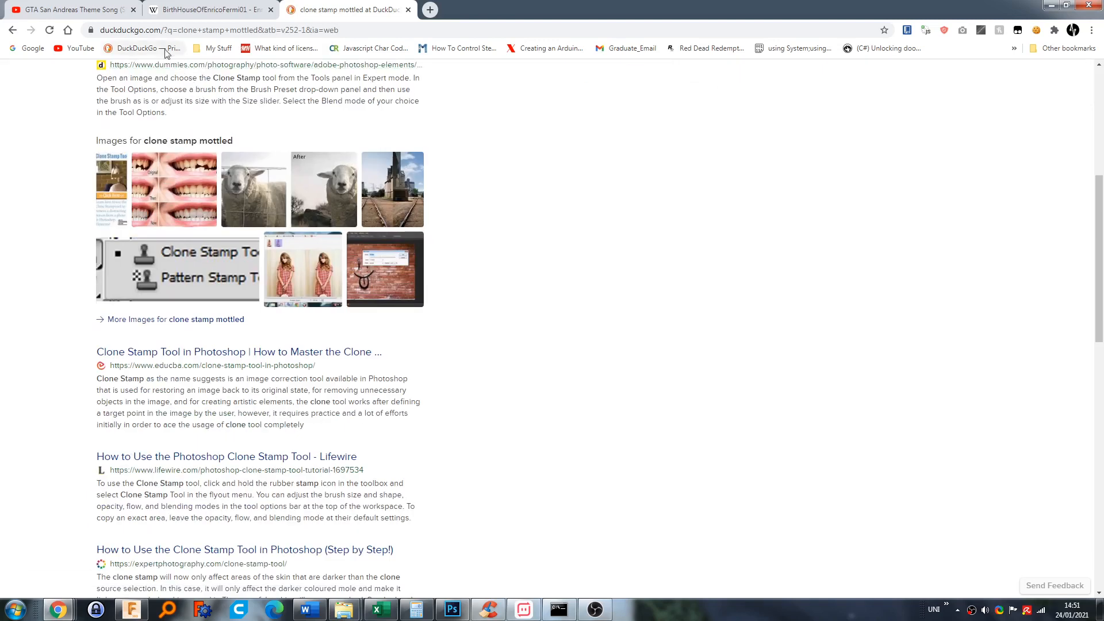
Search for "how to avoid clone stamp mottled look" and open the lighthouse before-and-after example among the image results
left_click(142, 36)
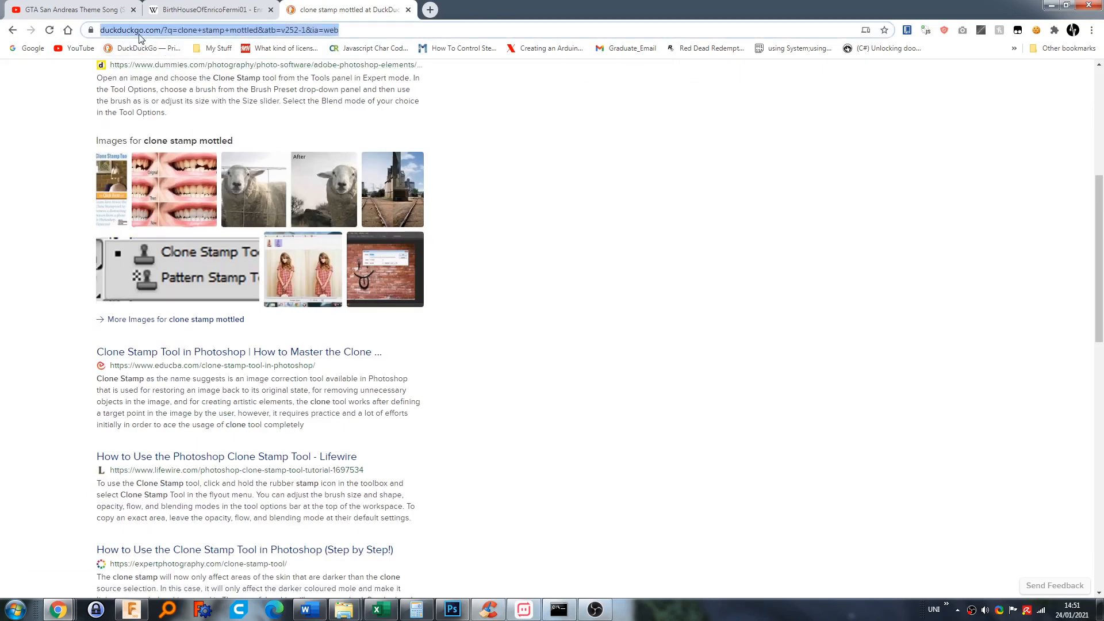
type("how to avoid clo")
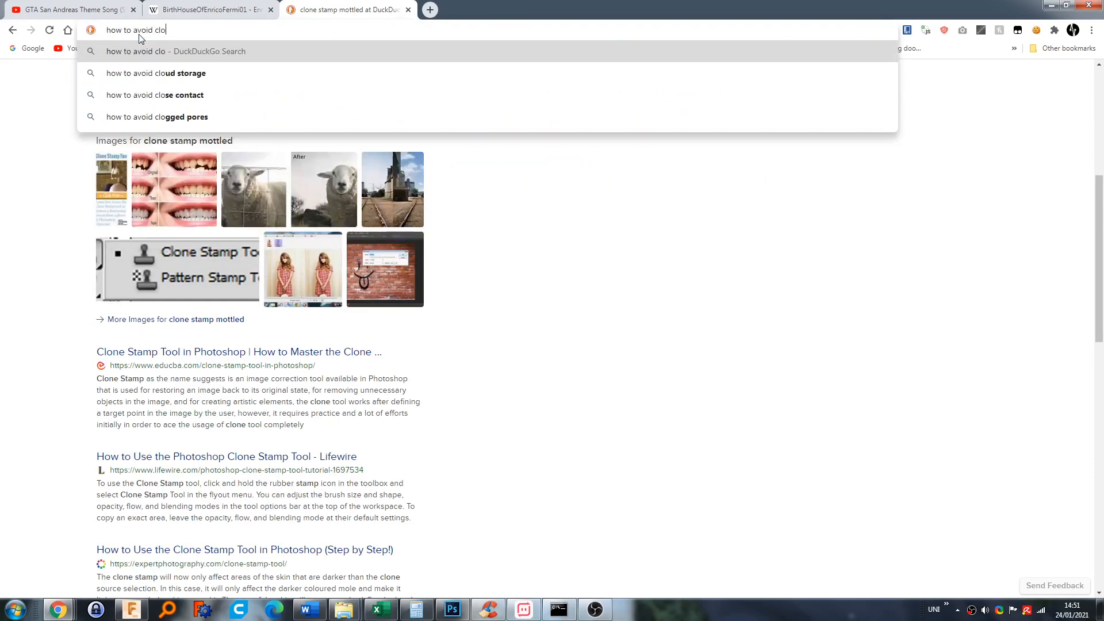
type("ne stamp mottled loo")
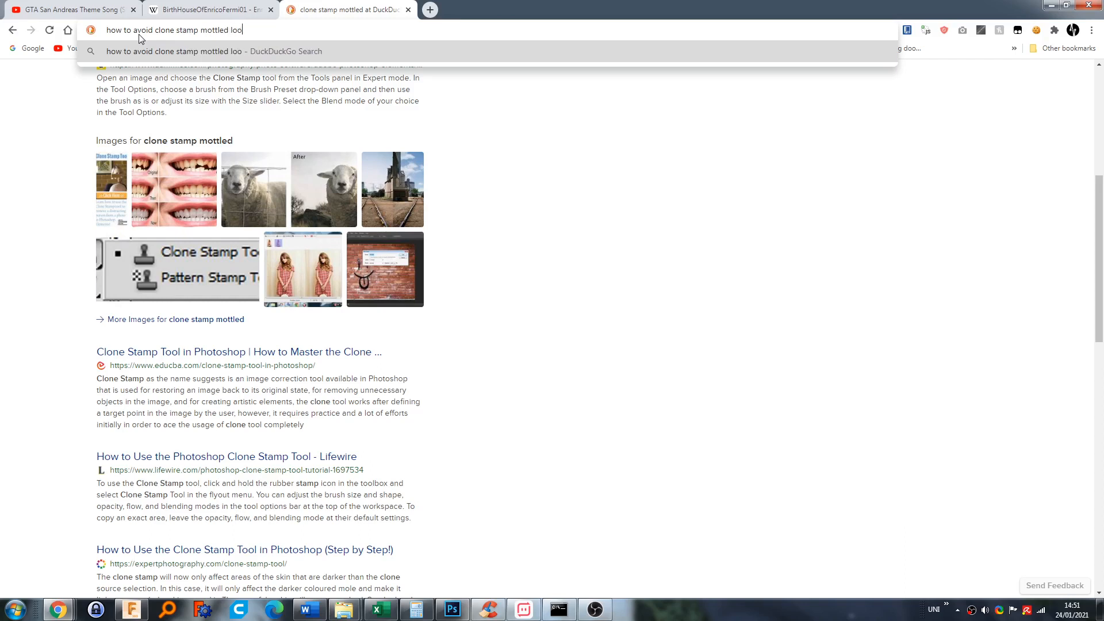
type("k")
key("Return")
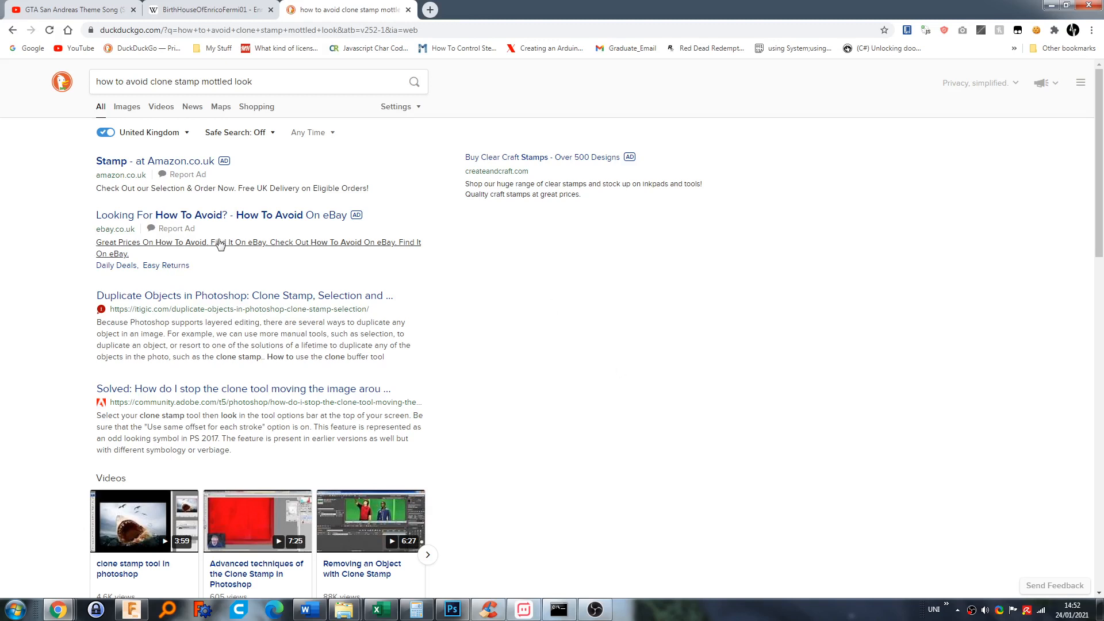
left_click(129, 109)
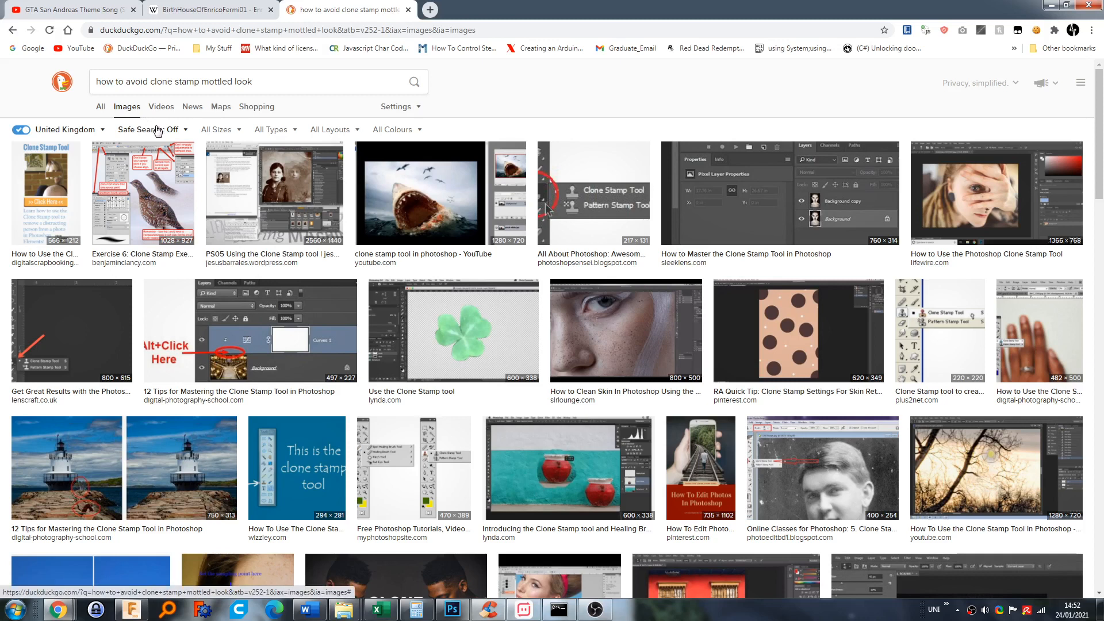
left_click(101, 467)
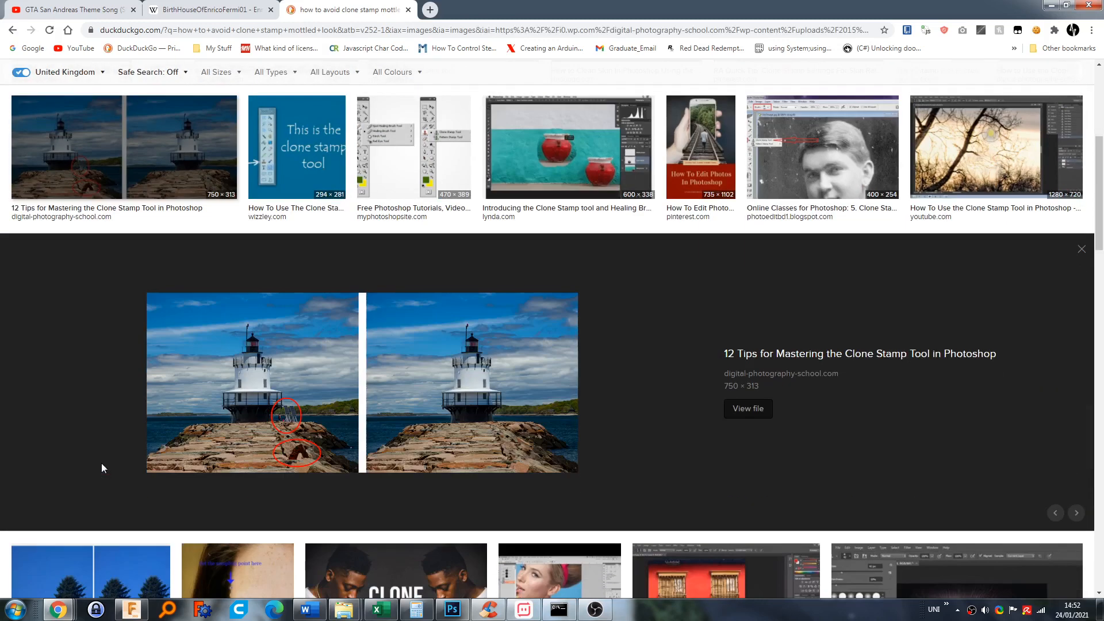